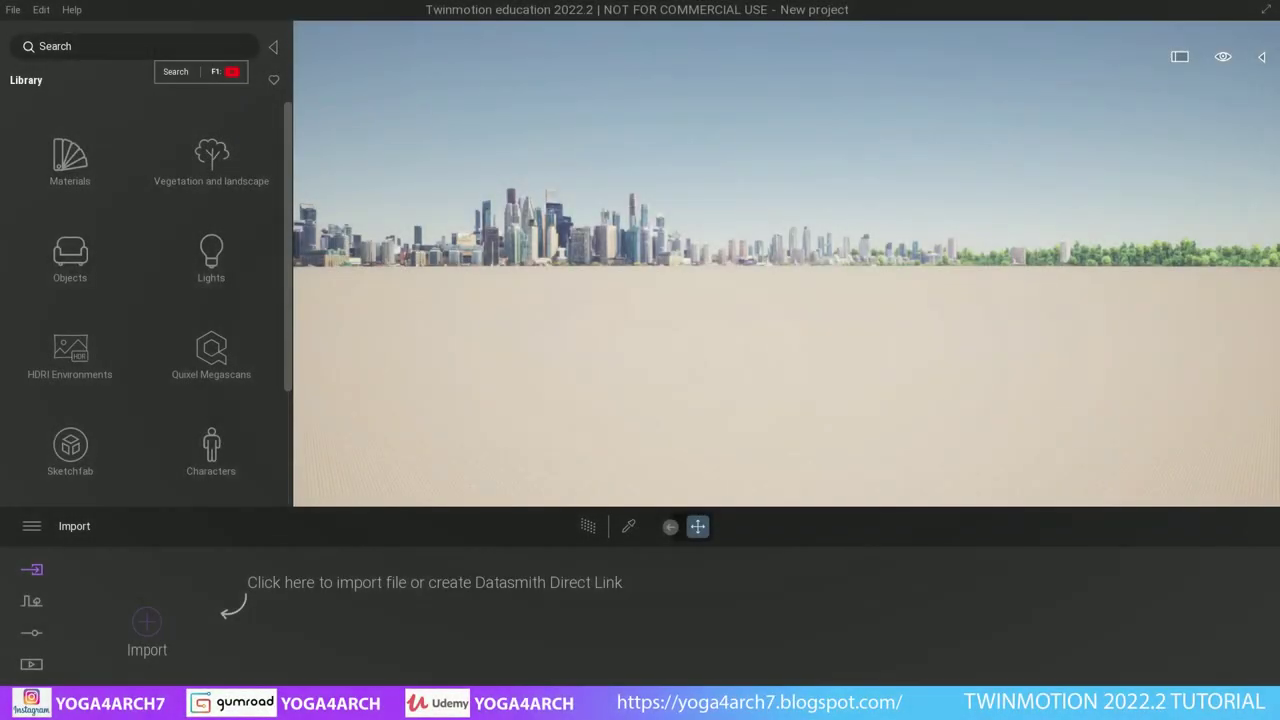
- Import the 'country house FIX' SketchUp file with Collapse set to Collapse by material
left_click(273, 48)
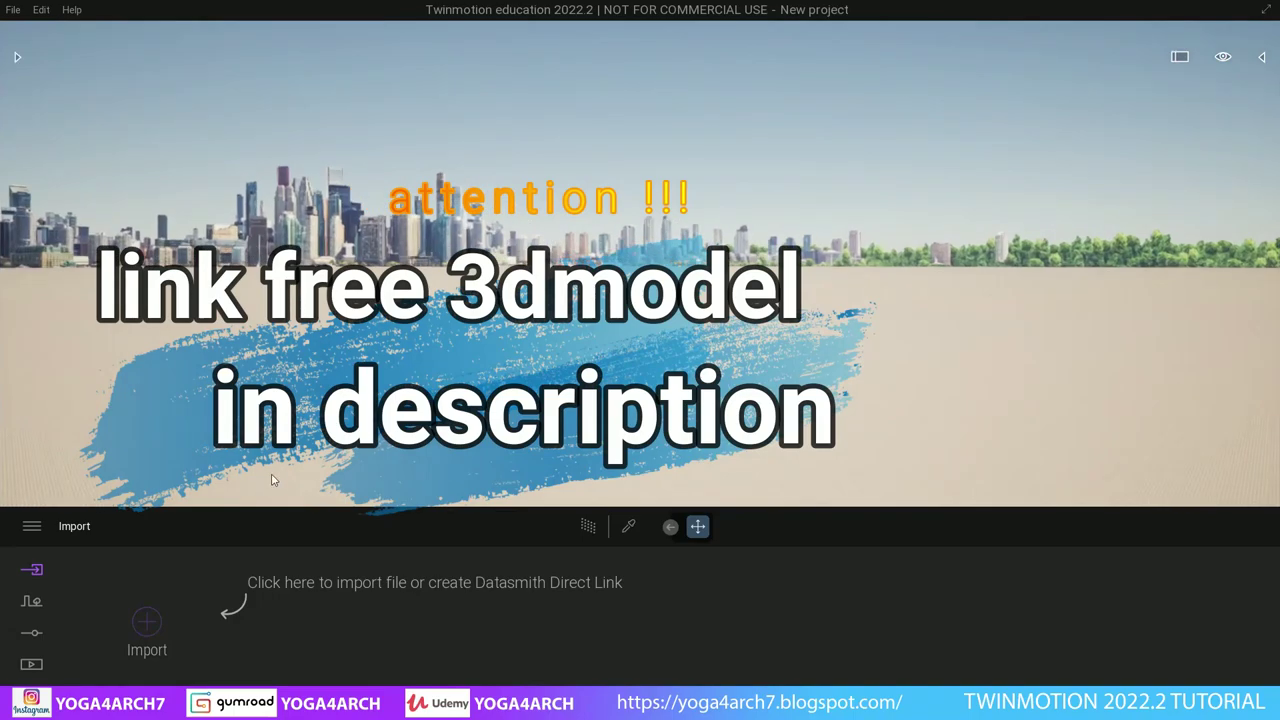
left_click(155, 622)
left_click(745, 332)
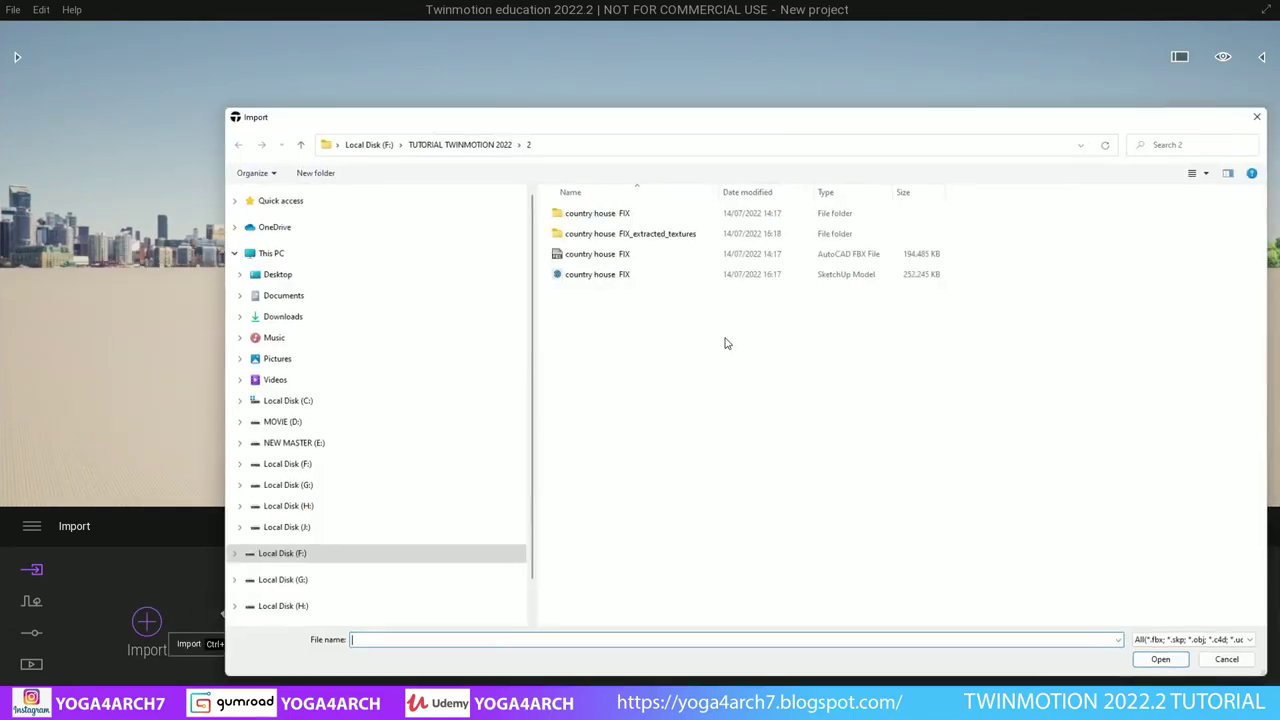
double_click(616, 274)
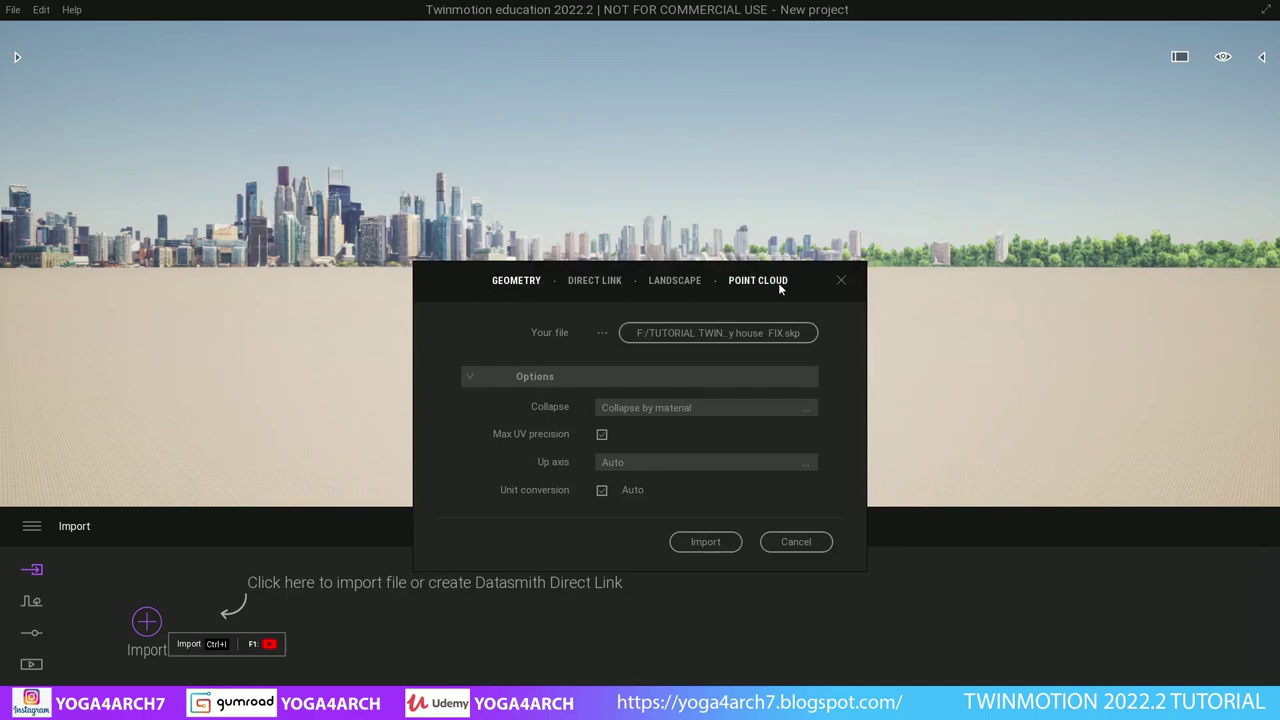
left_click(772, 409)
left_click(789, 440)
left_click(705, 541)
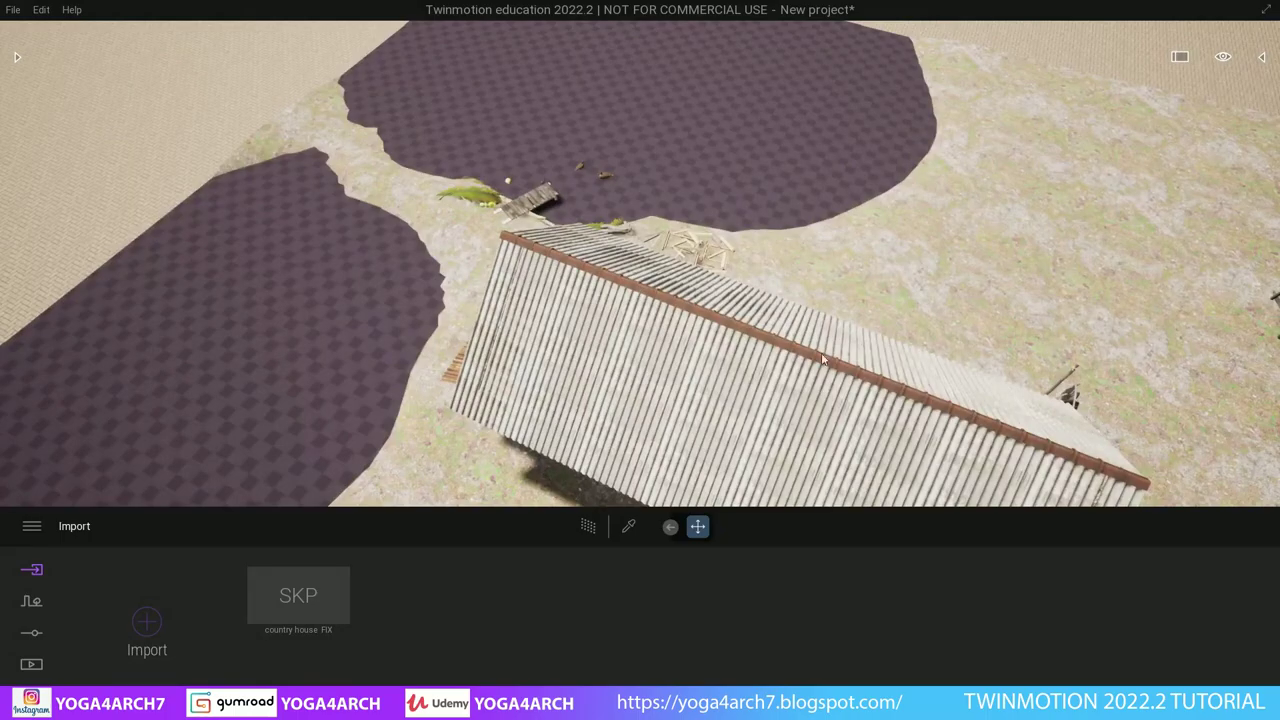
- Orbit down to a low side view of the house, show the scene graph, and open Media
left_click_drag(735, 331, 760, 335)
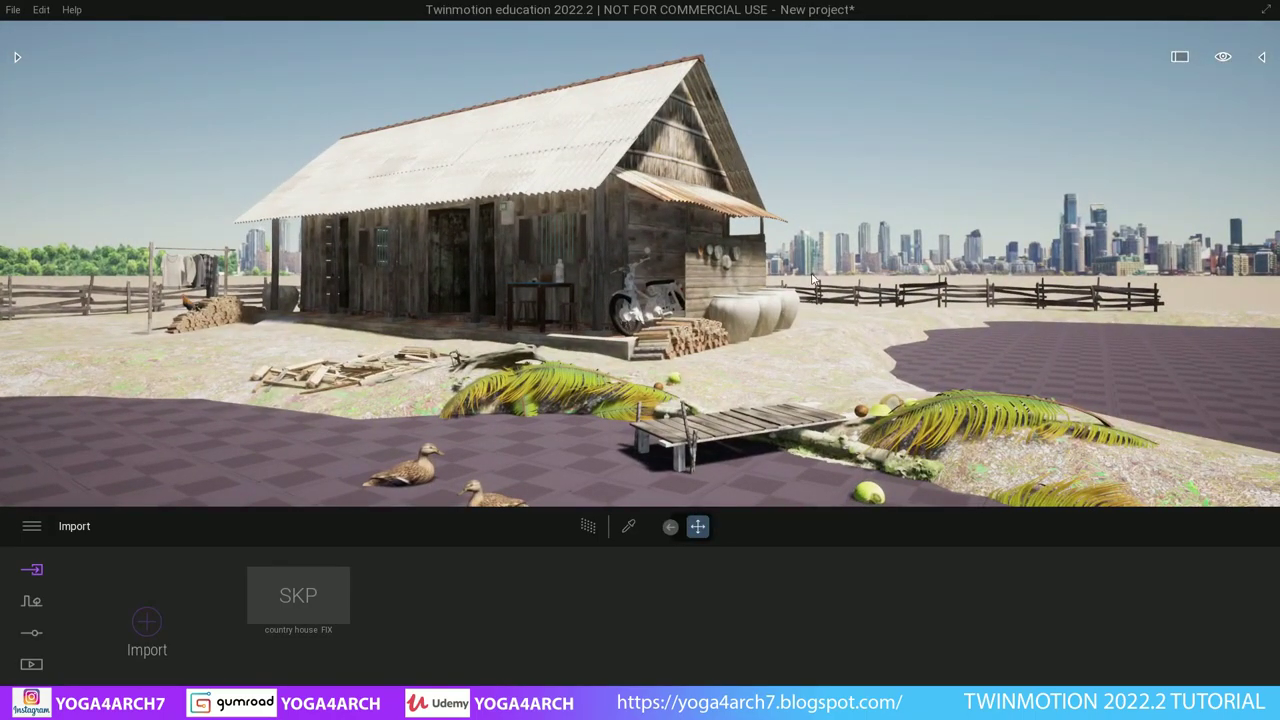
left_click(1263, 57)
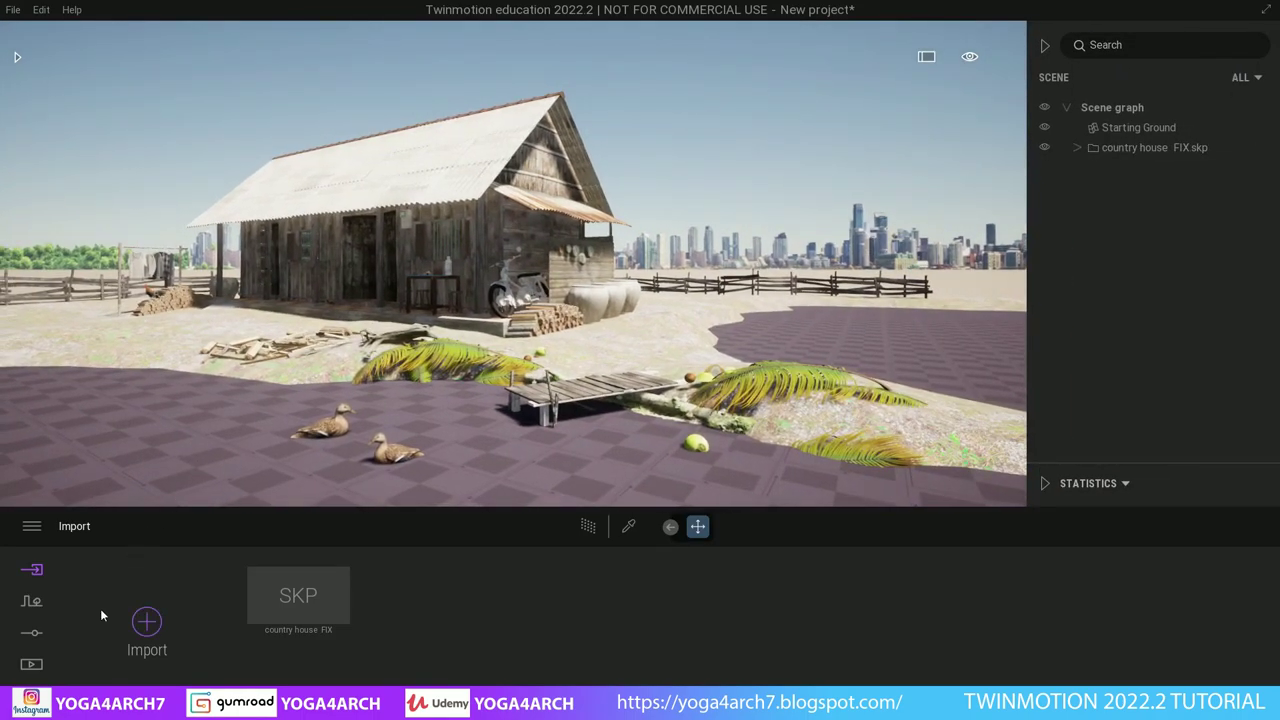
left_click(31, 664)
- Create Image1 and set its lighting environment to Sky Light HDRI
left_click(253, 628)
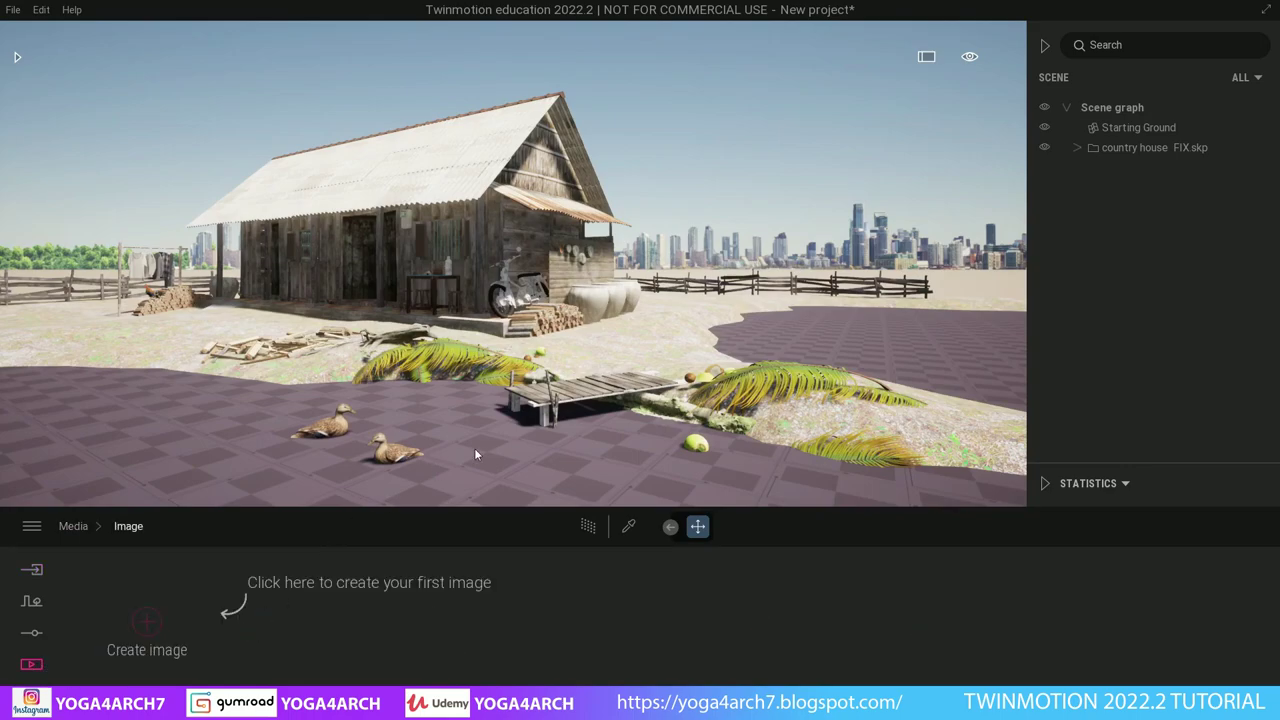
left_click(150, 625)
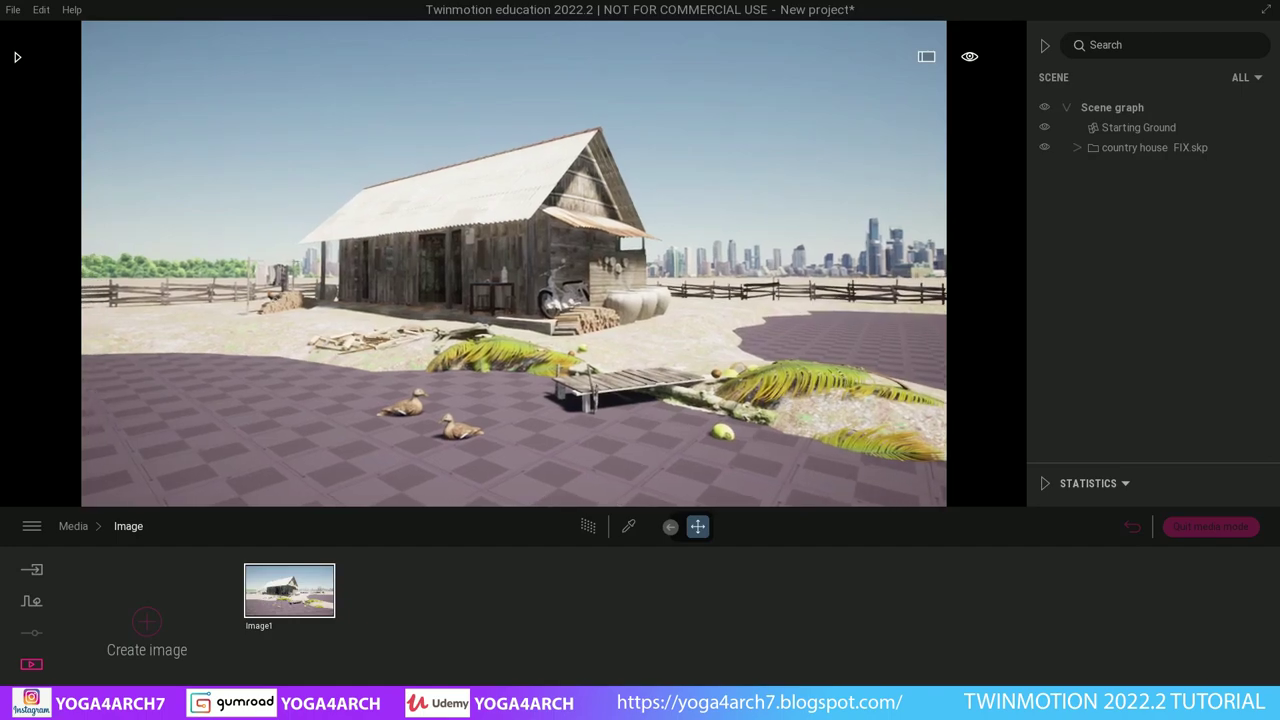
mouse_move(289, 591)
left_click(324, 626)
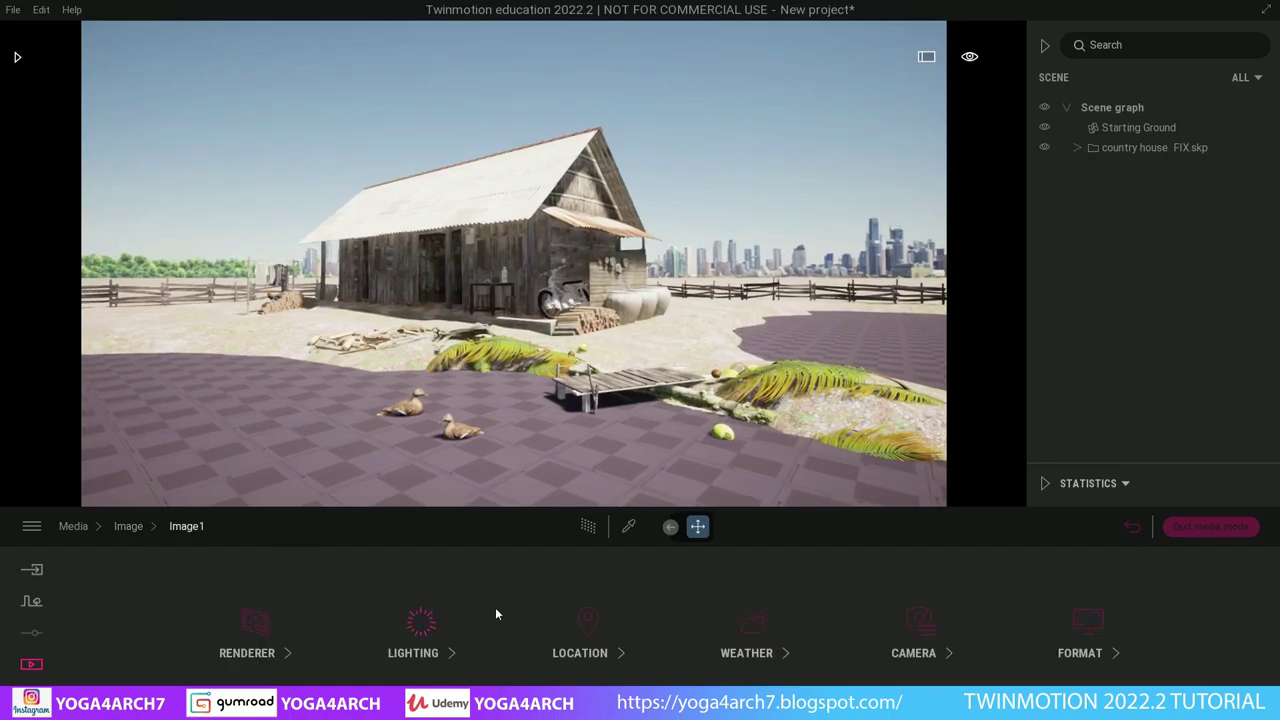
left_click(417, 627)
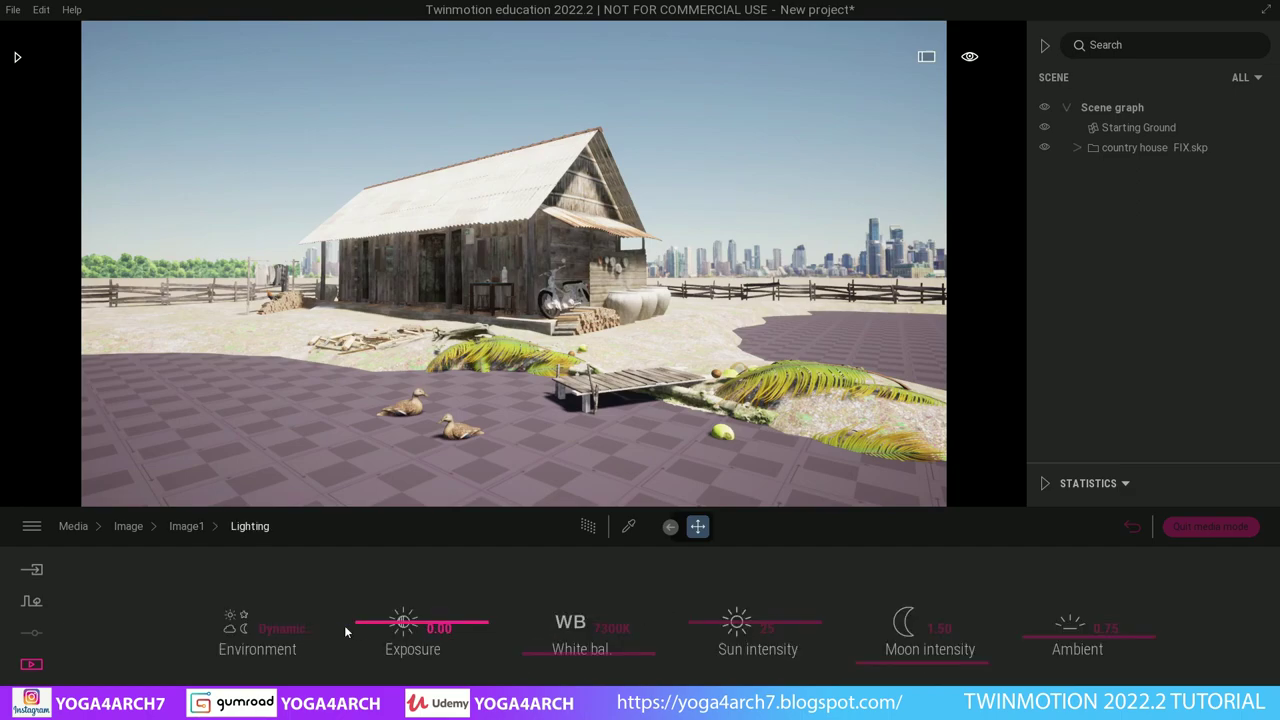
left_click(280, 627)
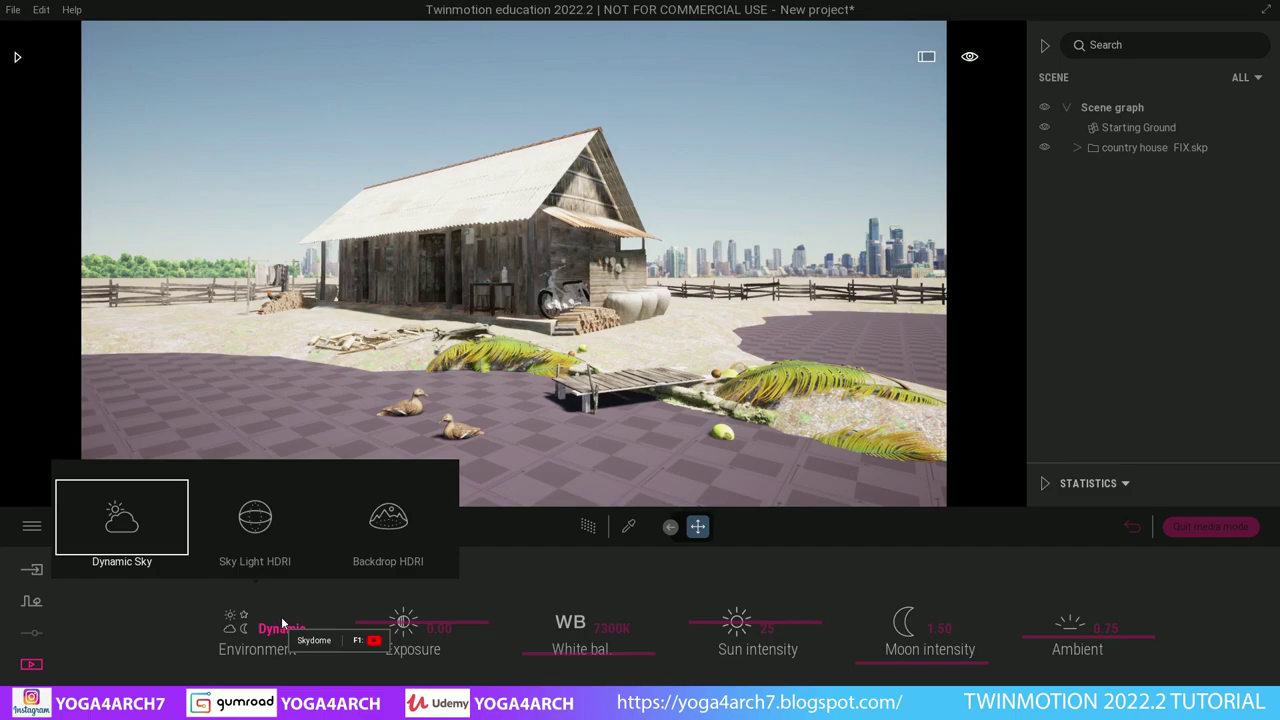
left_click(377, 522)
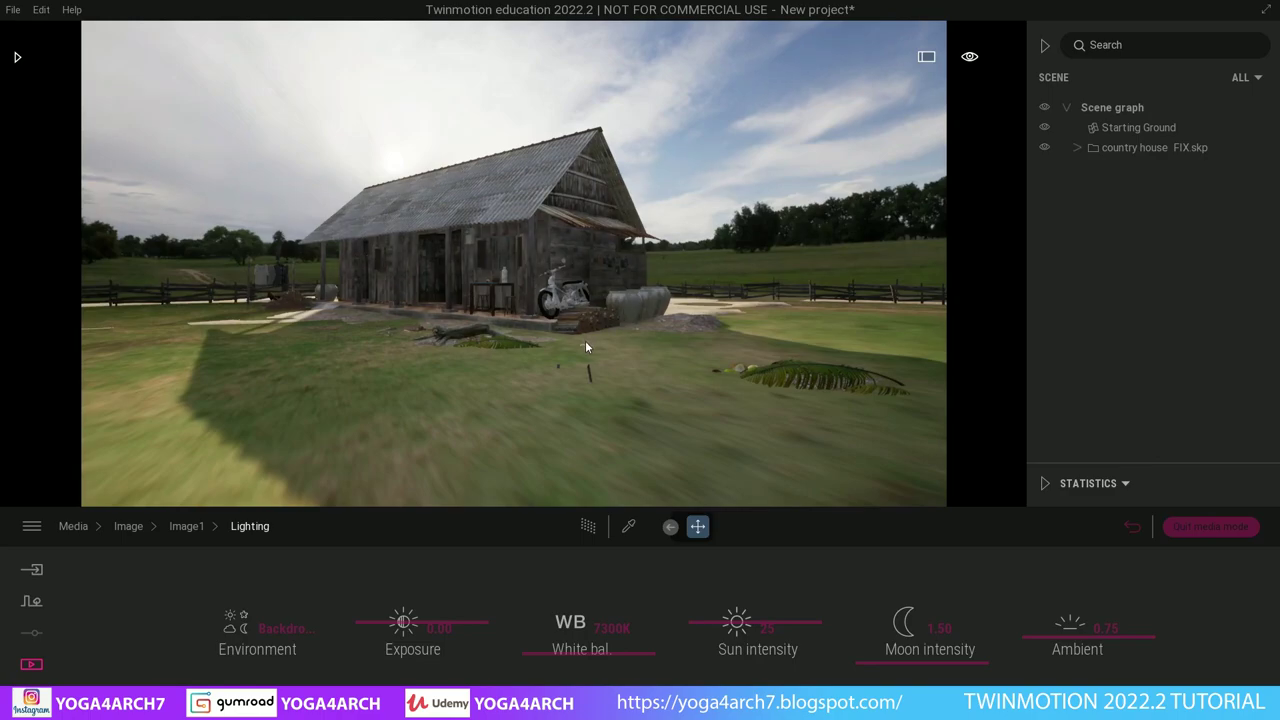
left_click(270, 605)
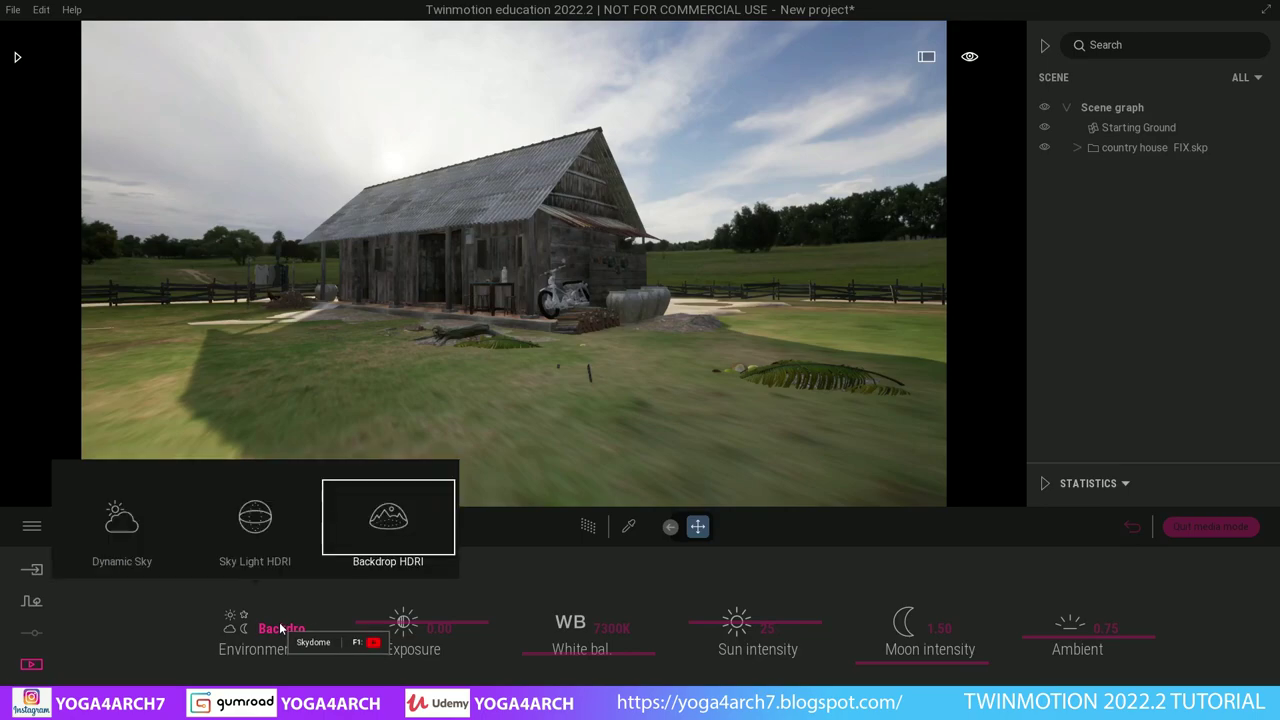
left_click(263, 526)
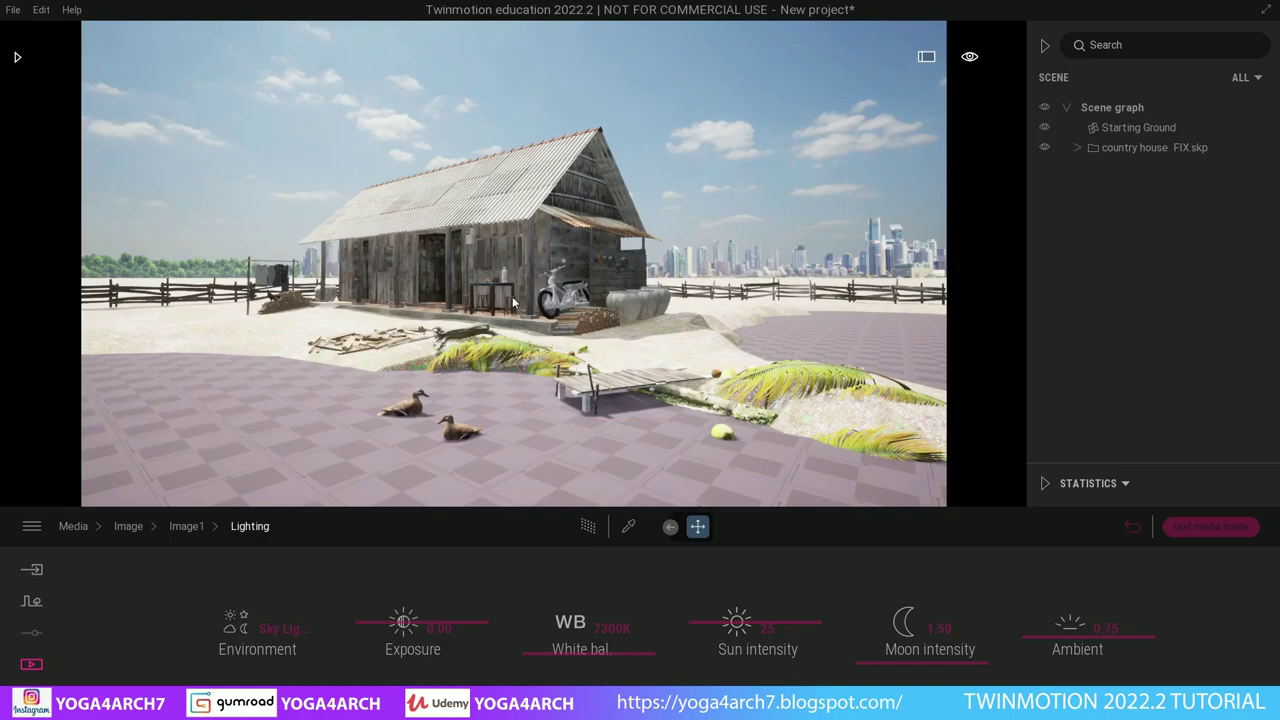
left_click(178, 527)
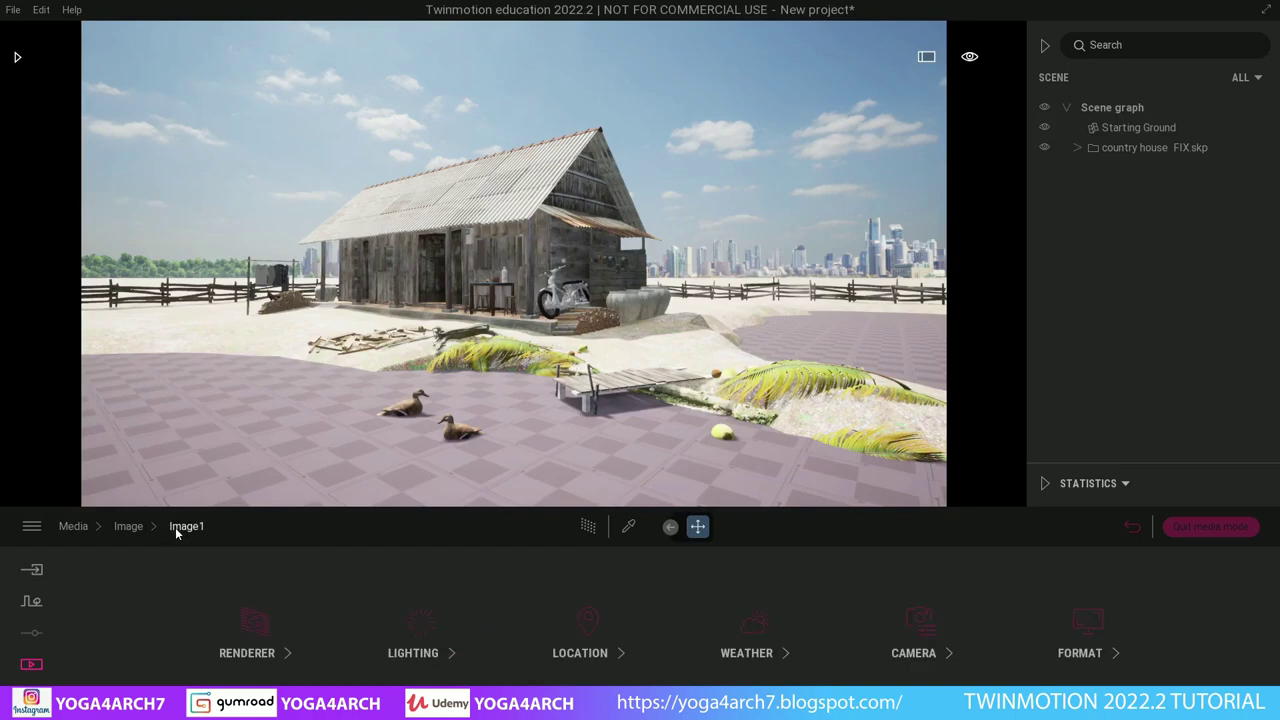
- Set Image1's Location background picture to None, removing the city skyline
left_click(589, 630)
left_click(1190, 638)
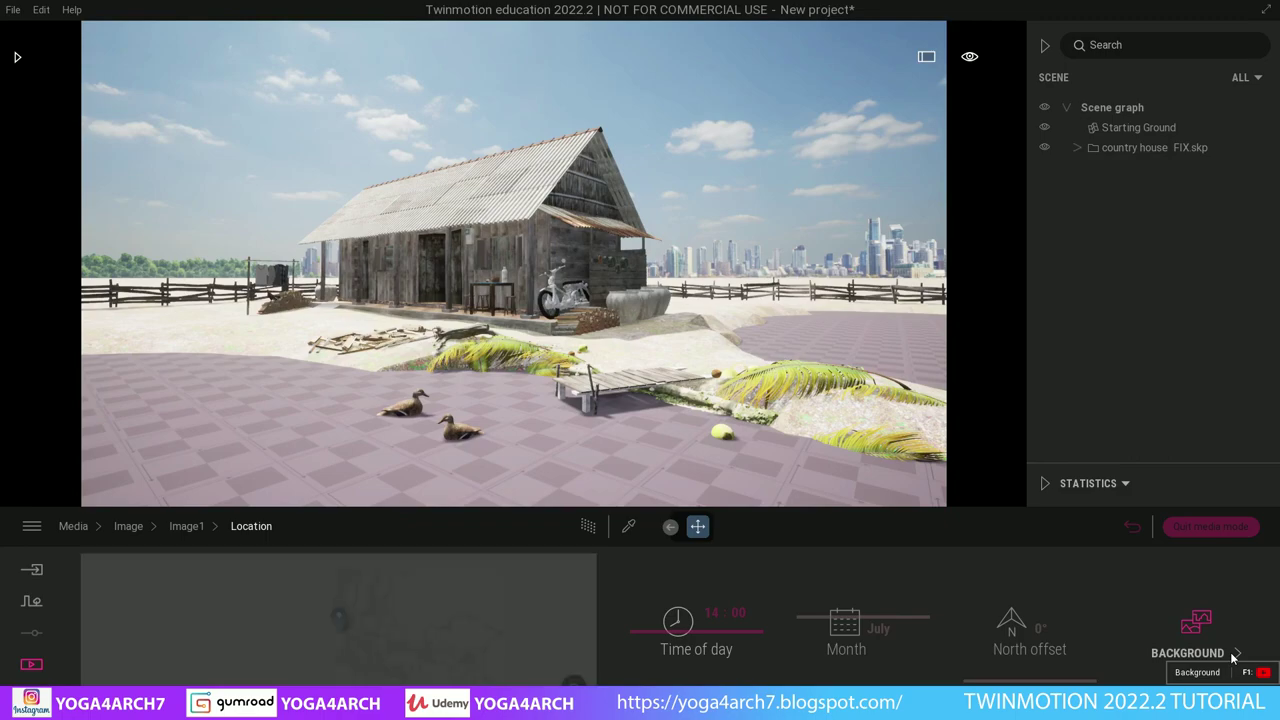
left_click(601, 627)
left_click(420, 335)
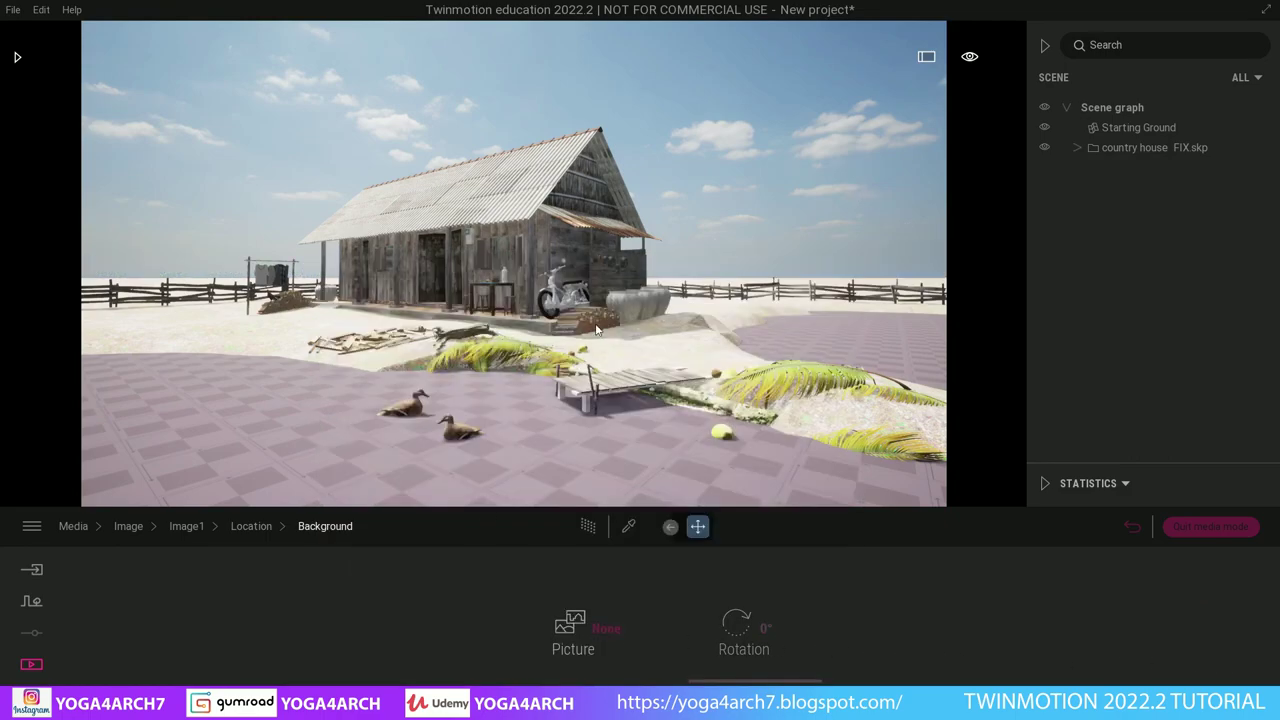
- Browse the library's HDRI Environments to the Outdoor list and scroll through it
left_click(17, 60)
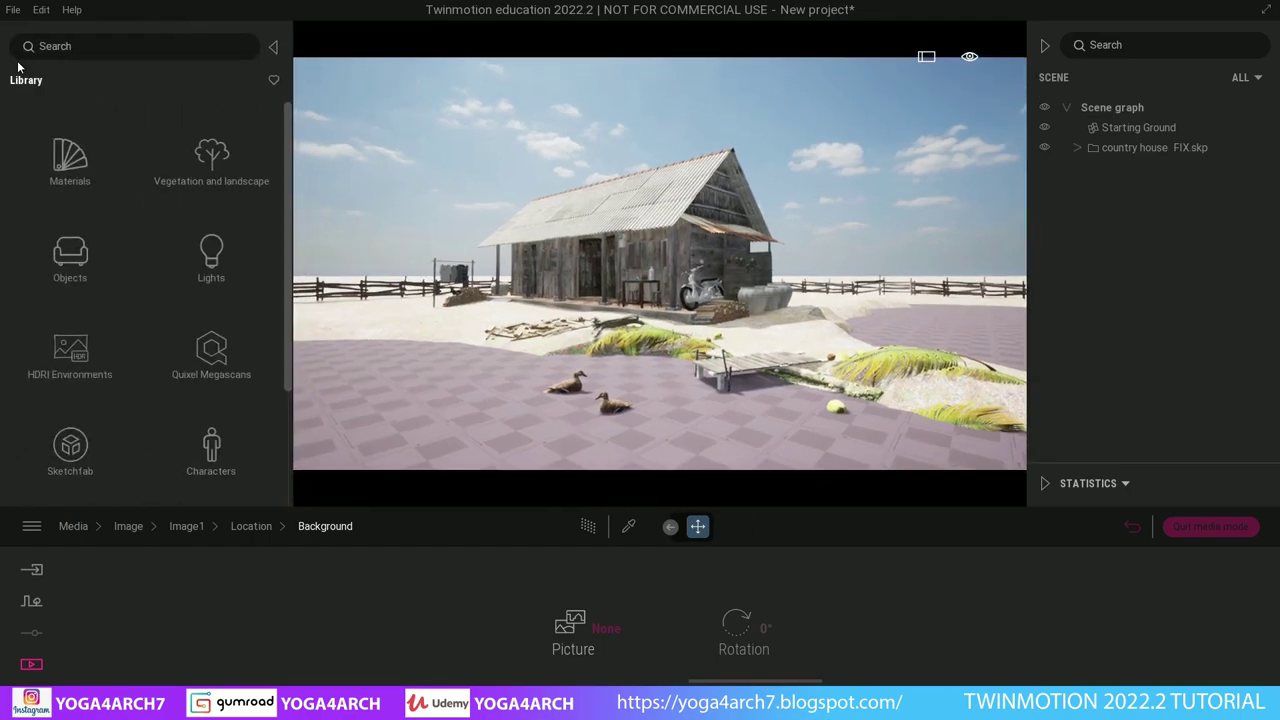
left_click(88, 346)
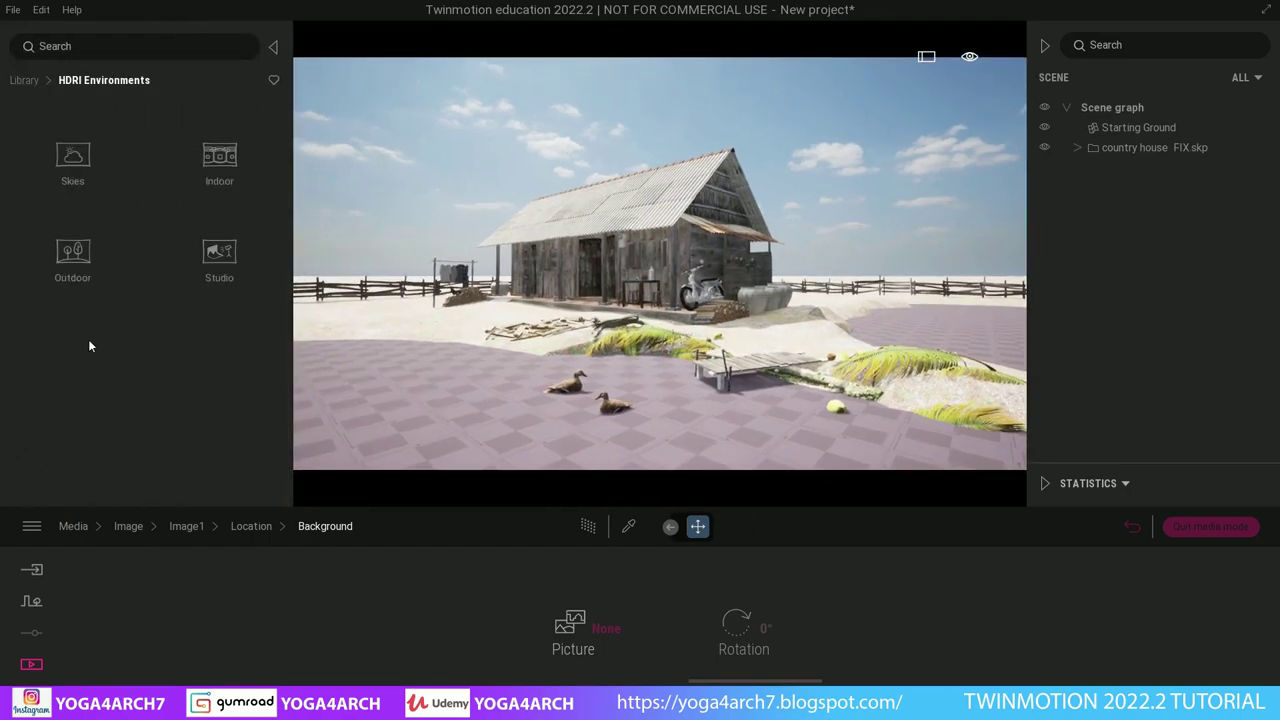
left_click(77, 170)
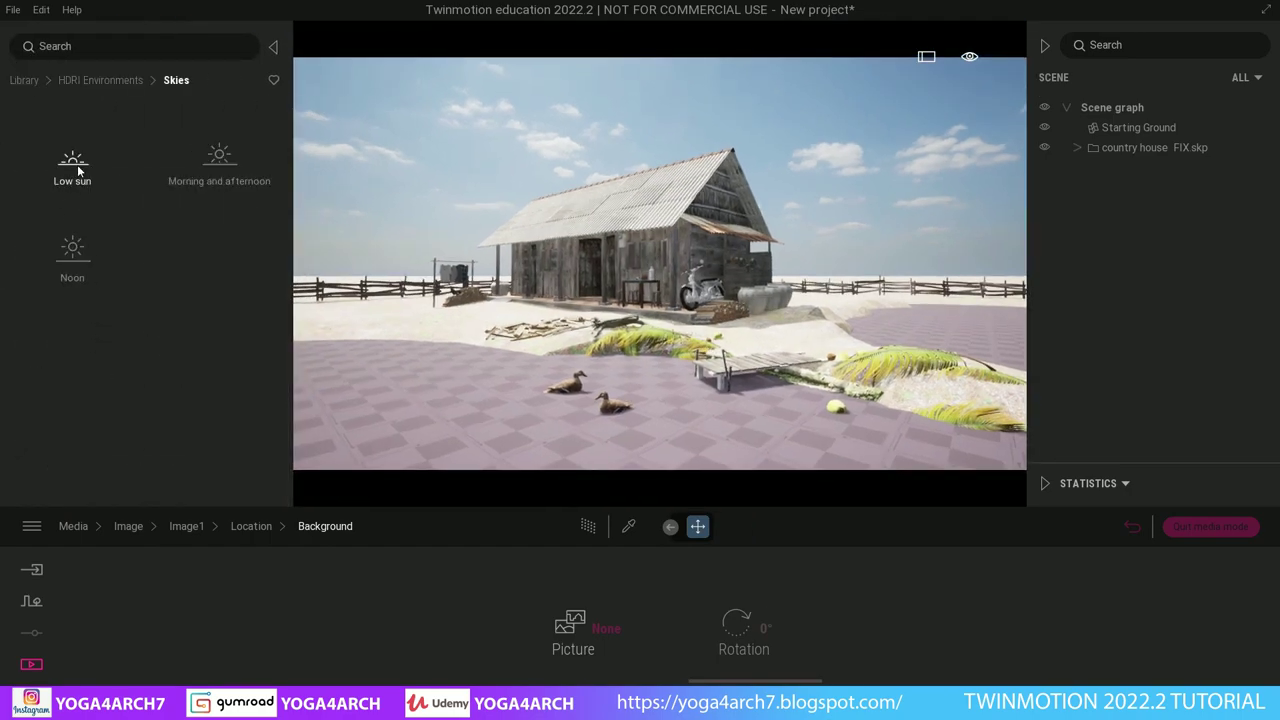
left_click(24, 80)
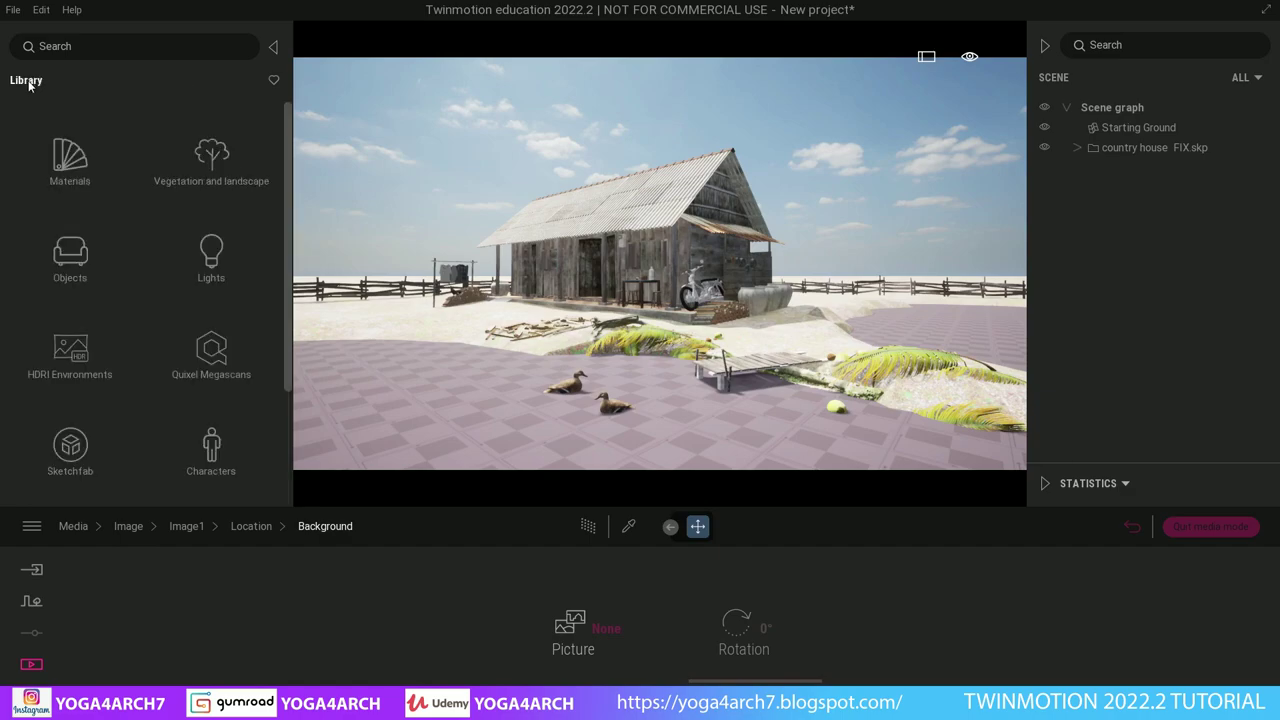
left_click(72, 345)
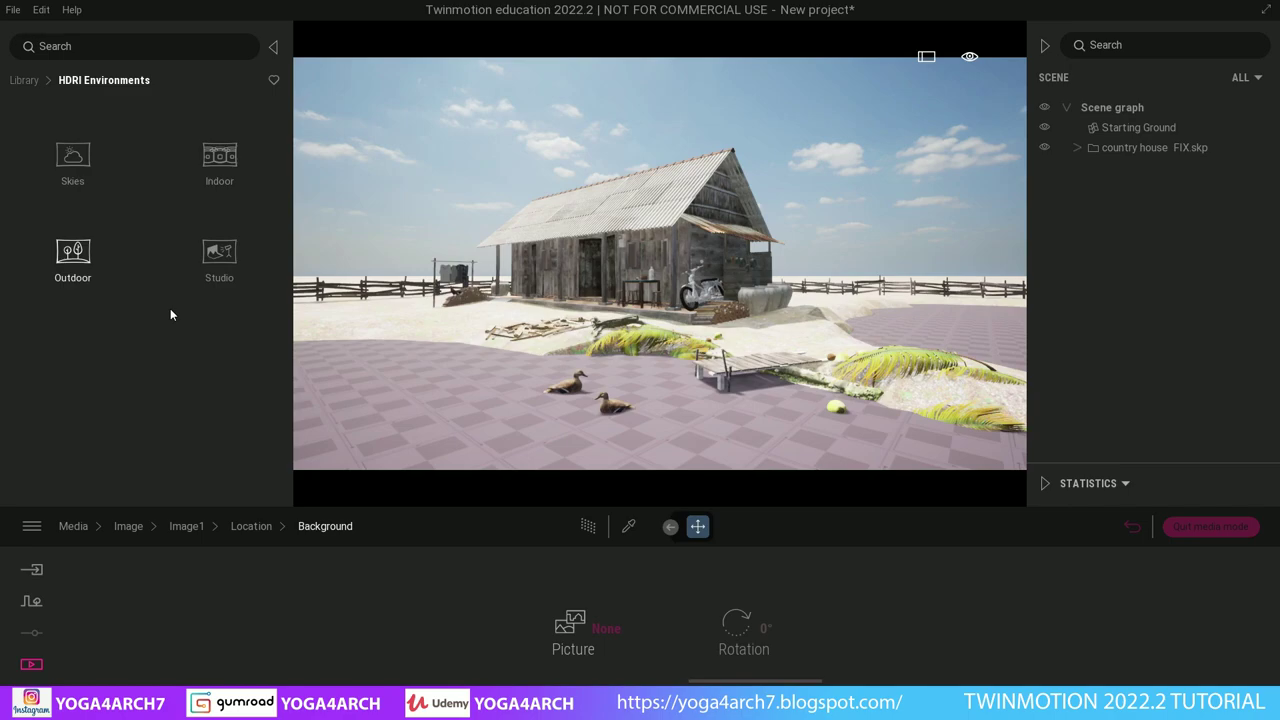
left_click(72, 258)
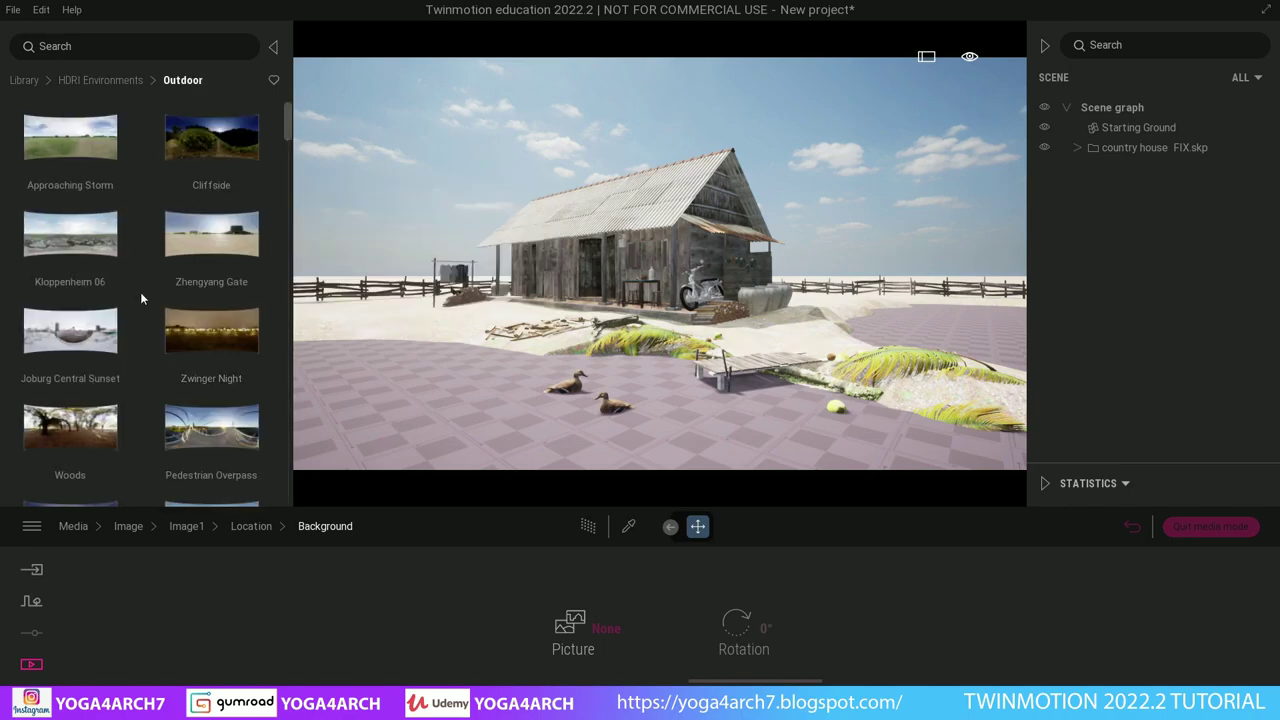
left_click_drag(289, 128, 290, 148)
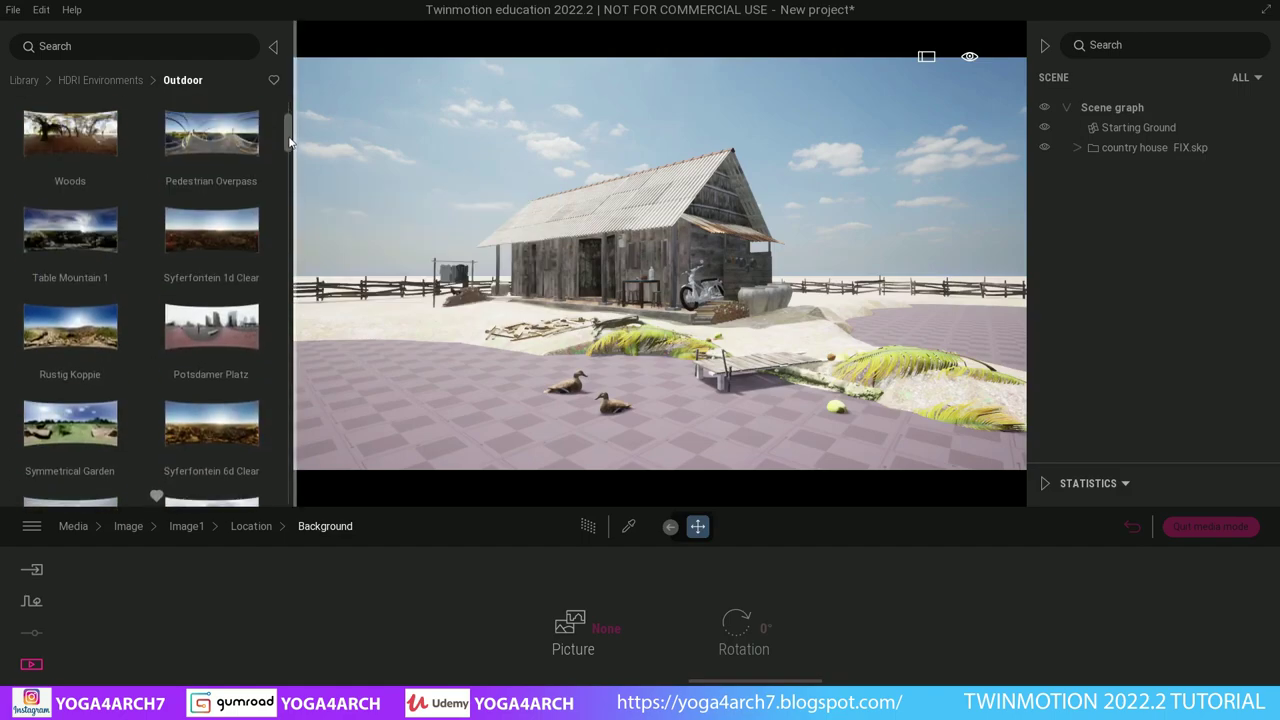
left_click_drag(289, 148, 289, 167)
scroll(291, 151, "down", 1)
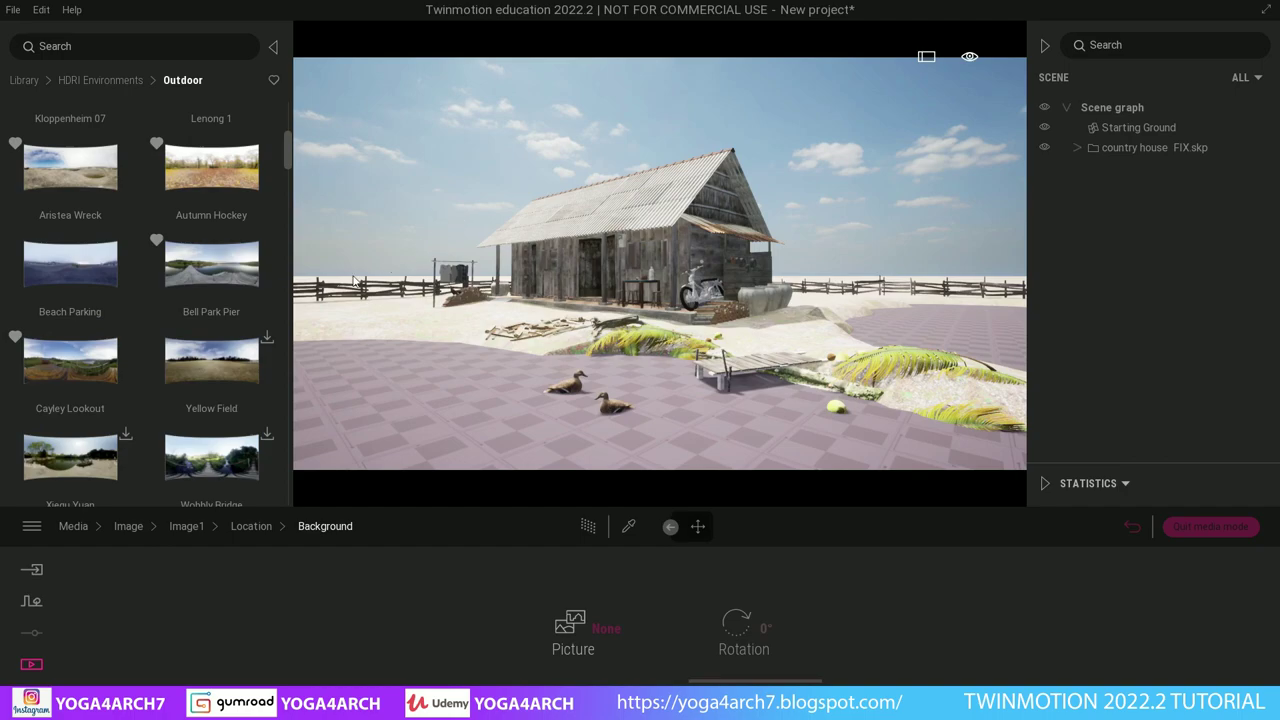
- Apply the Cayley Lookout HDRI sky, rotated to 16°, and return to the Media image list
left_click(114, 367)
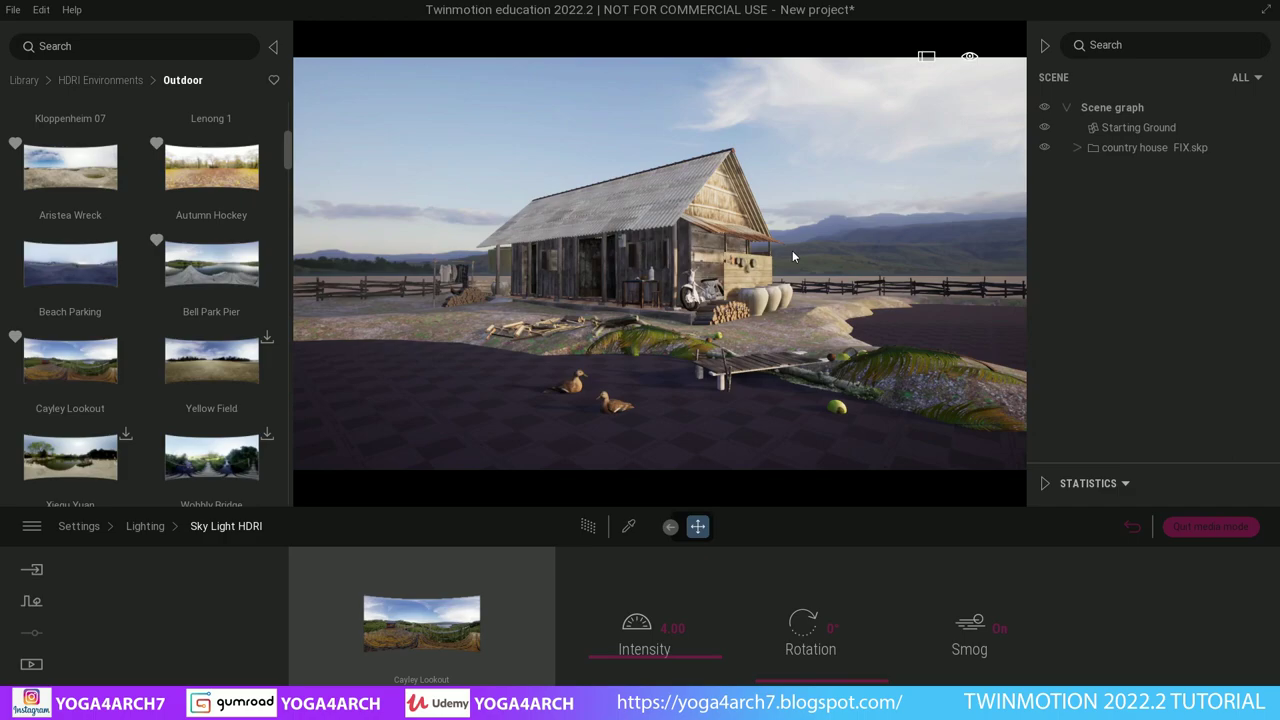
left_click_drag(810, 645, 811, 676)
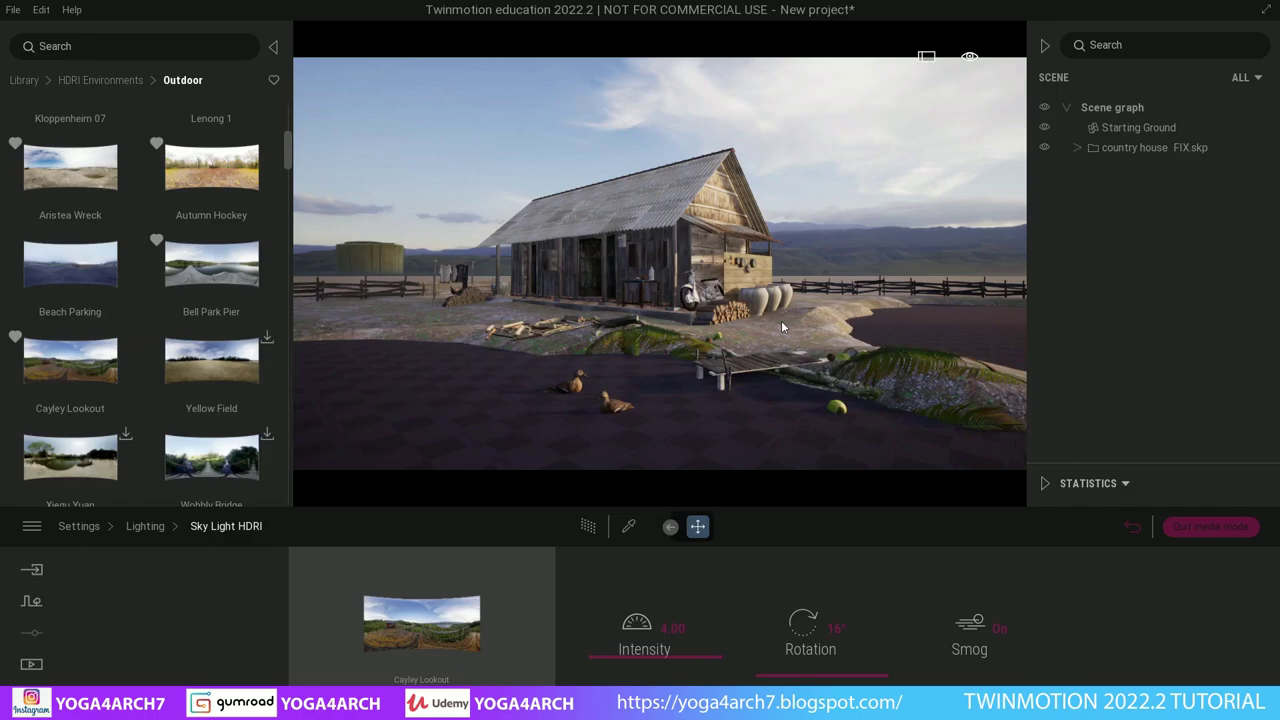
left_click(45, 664)
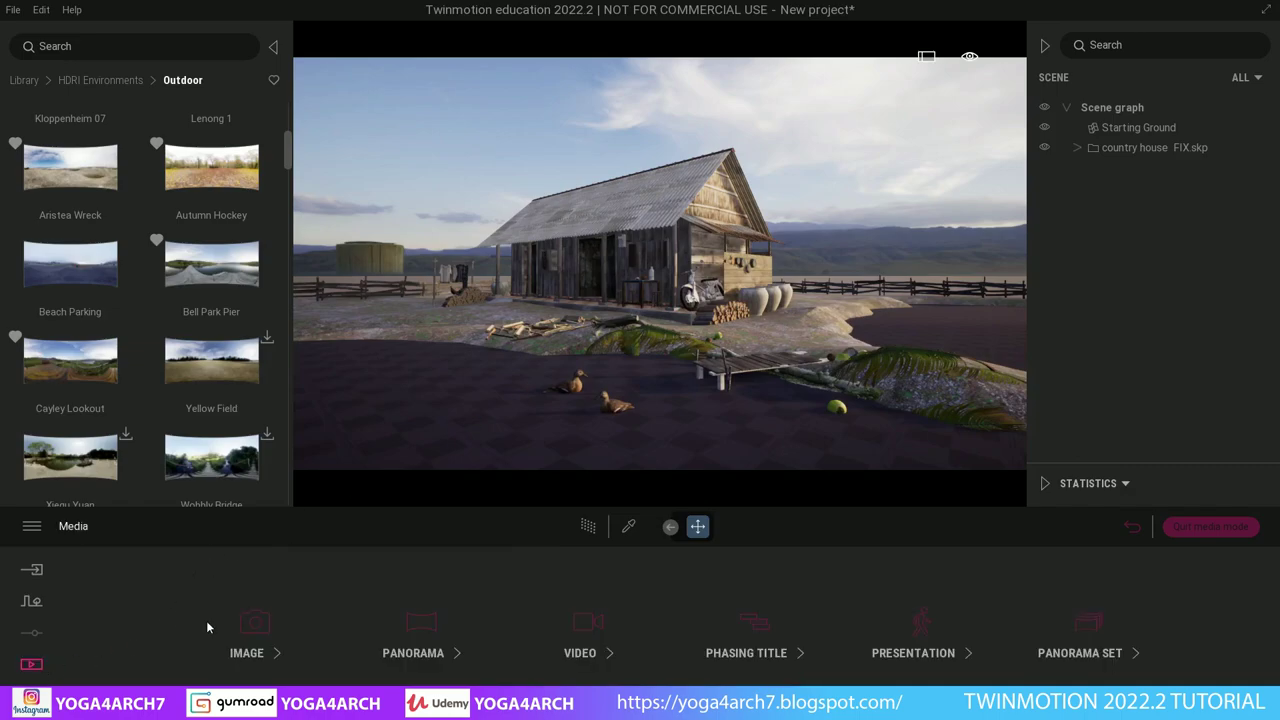
left_click(248, 622)
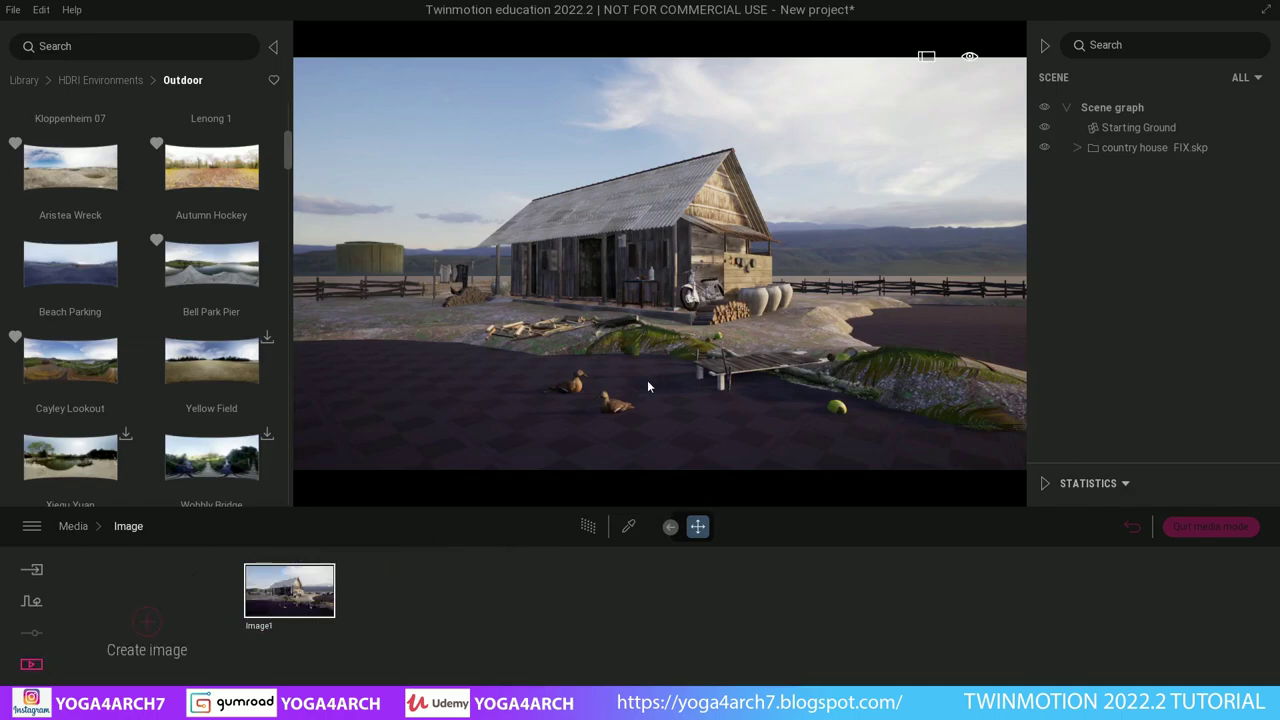
- Leave media mode, hide the side panels, and orbit to a high view over the house
left_click(1212, 528)
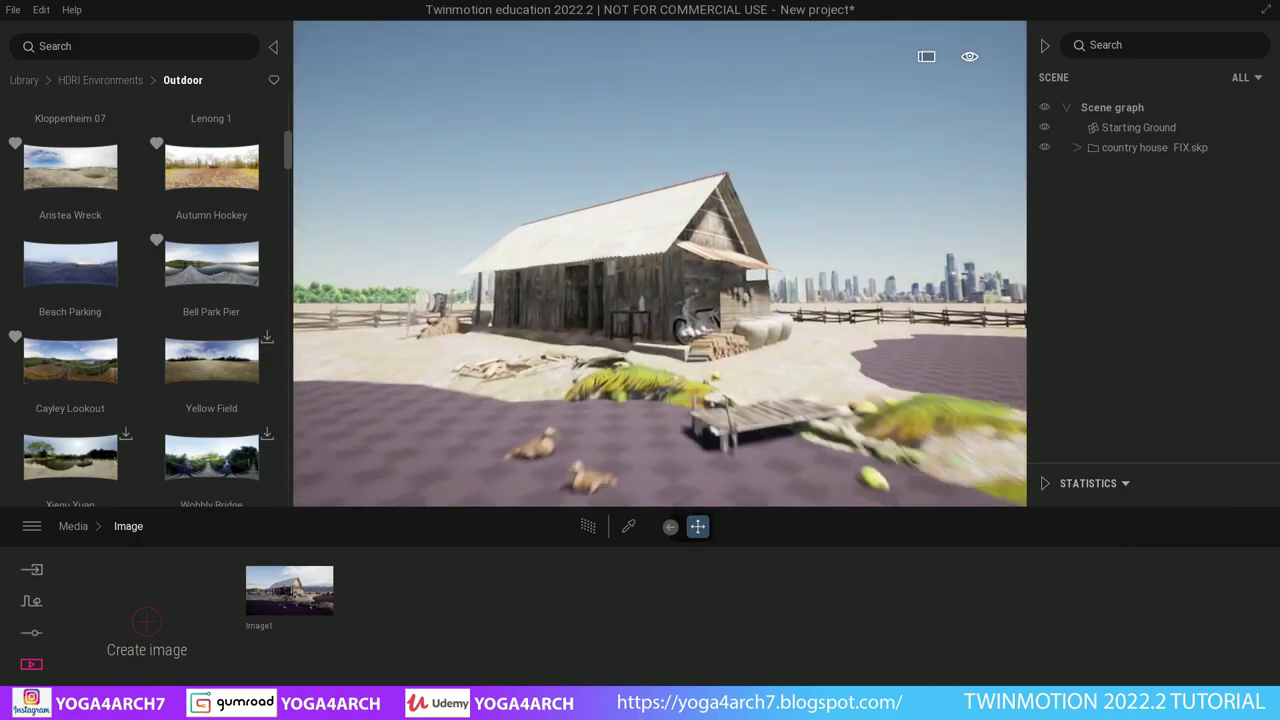
left_click(1042, 48)
left_click(273, 46)
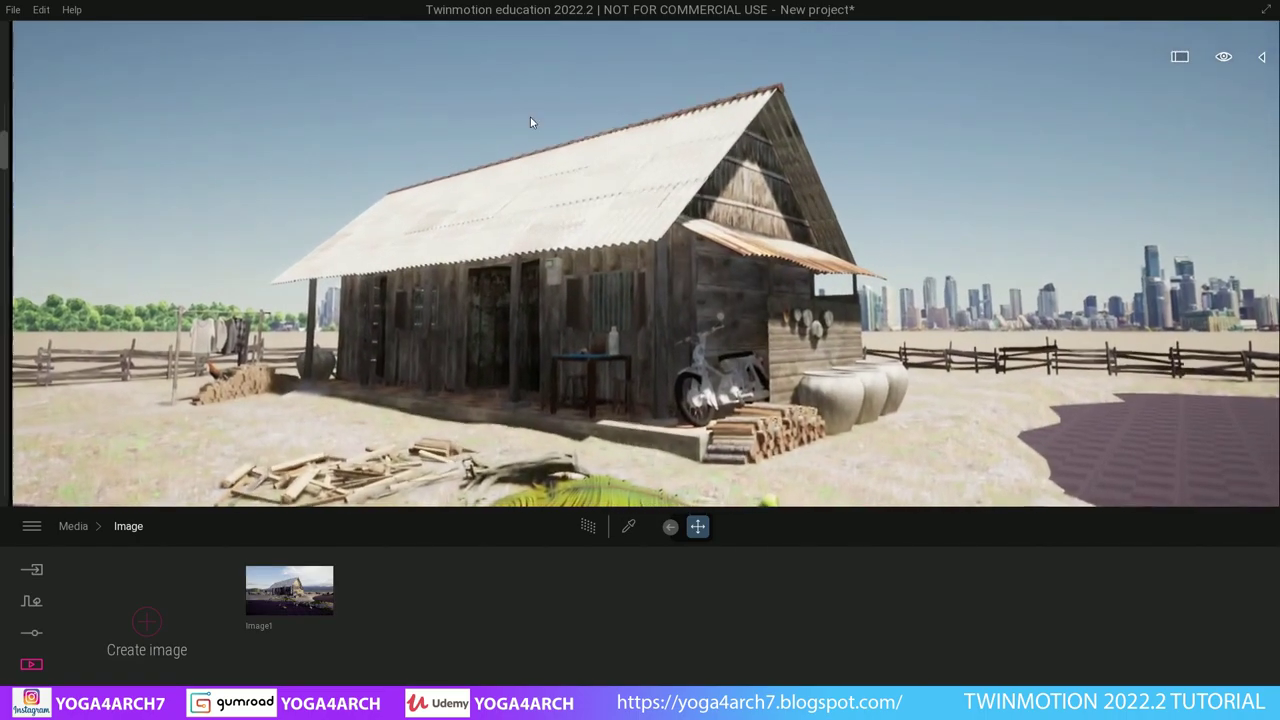
mouse_move(530, 116)
left_mouse_down()
mouse_move(531, 156)
mouse_move(888, 300)
left_mouse_up()
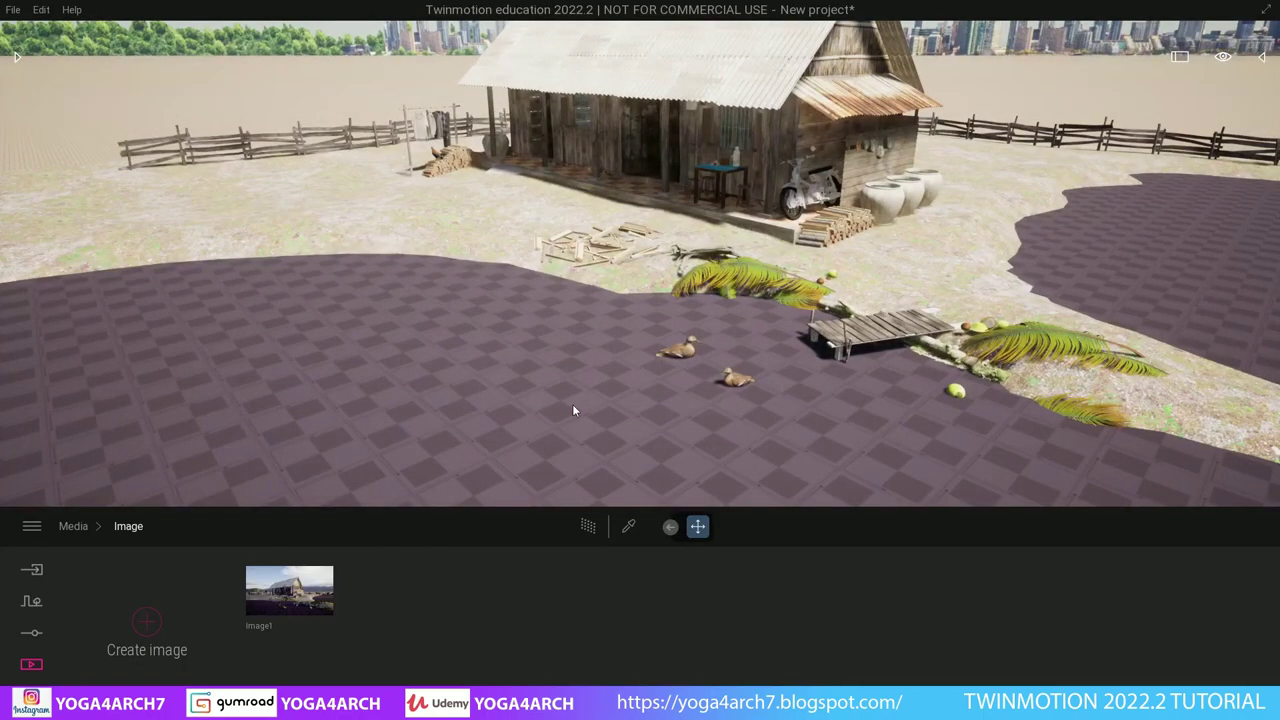
- Browse the library's Materials down to the Water category
left_click(15, 58)
left_click(22, 82)
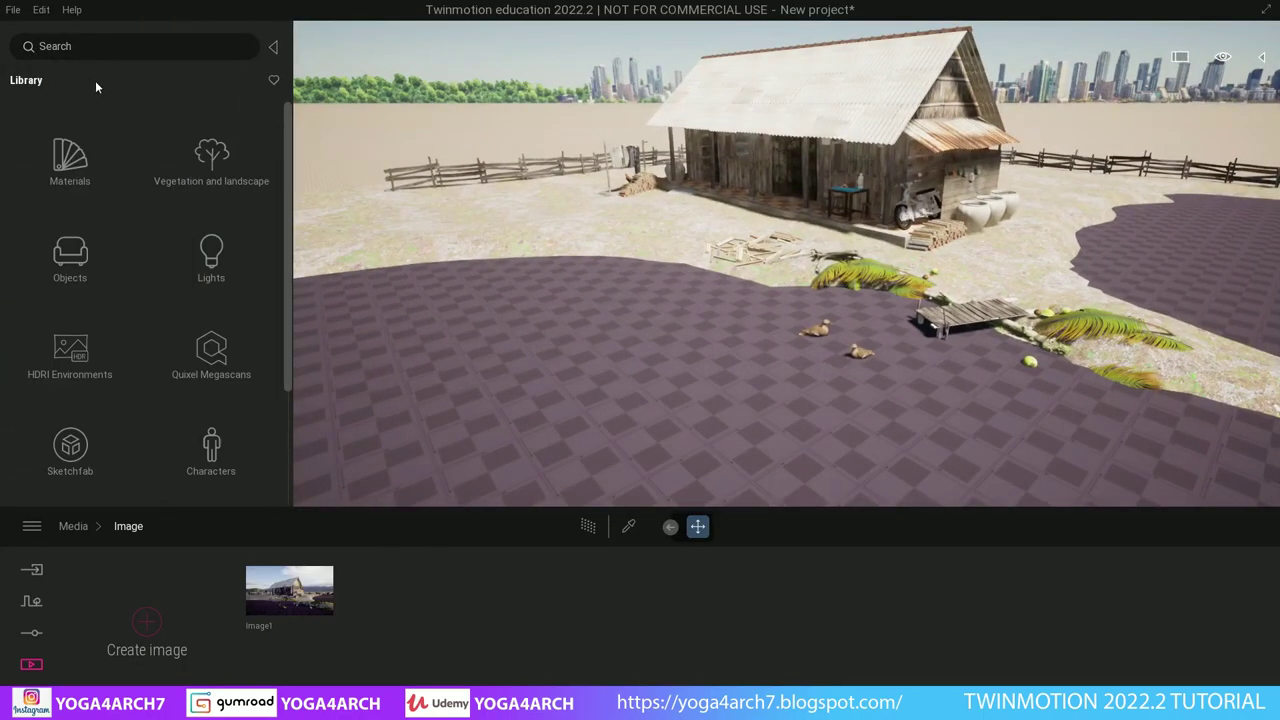
left_click(70, 158)
scroll(185, 314, "down", 1)
scroll(185, 314, "down", 2)
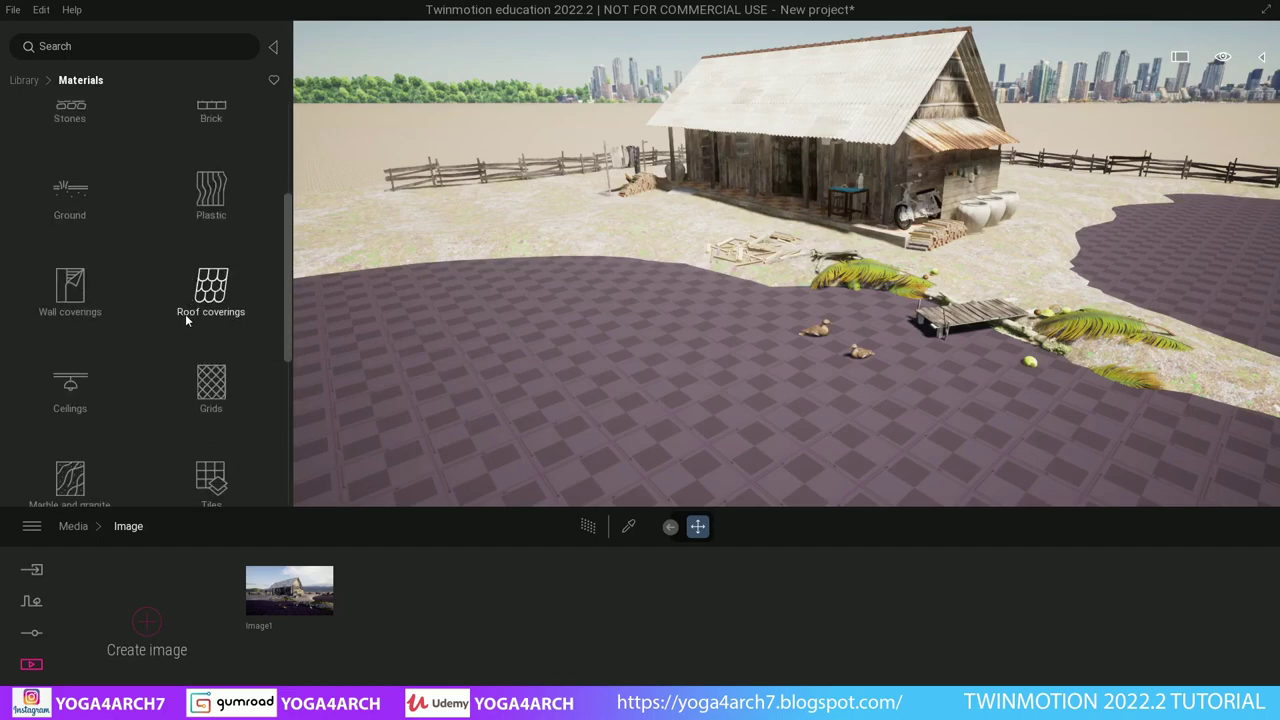
scroll(185, 314, "down", 1)
scroll(185, 320, "down", 1)
scroll(185, 320, "down", 2)
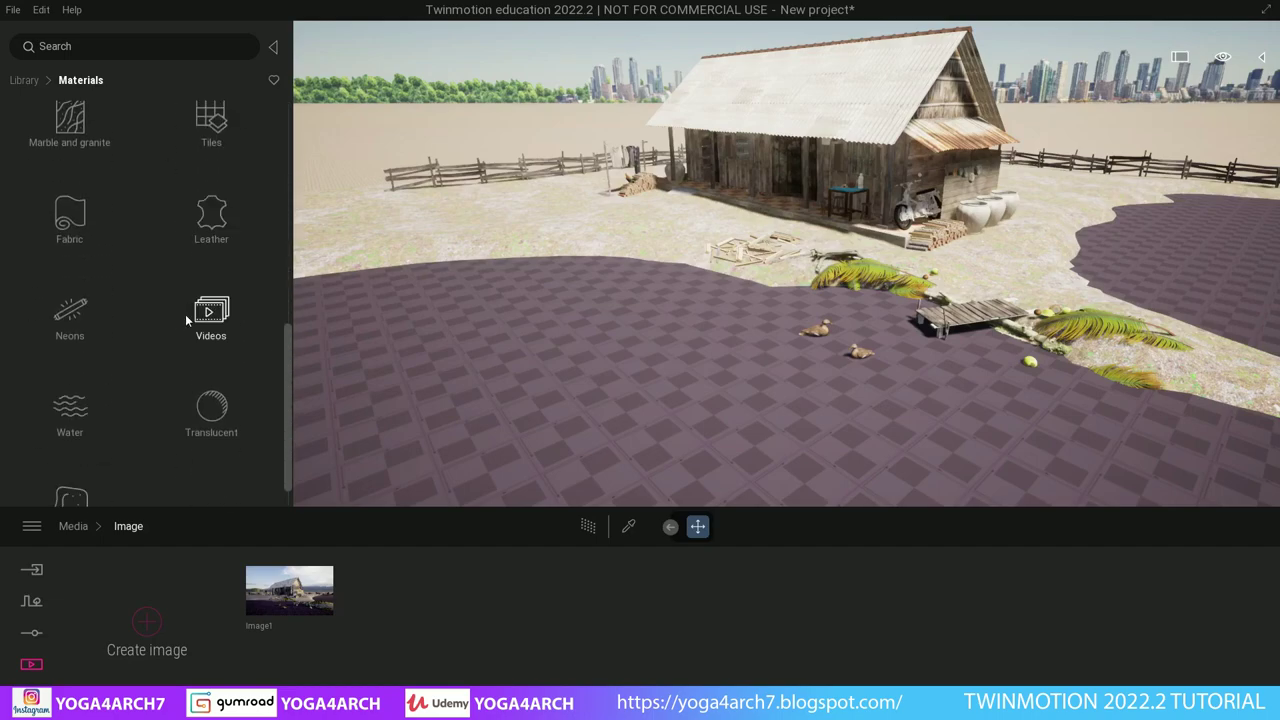
left_click(62, 390)
mouse_move(219, 331)
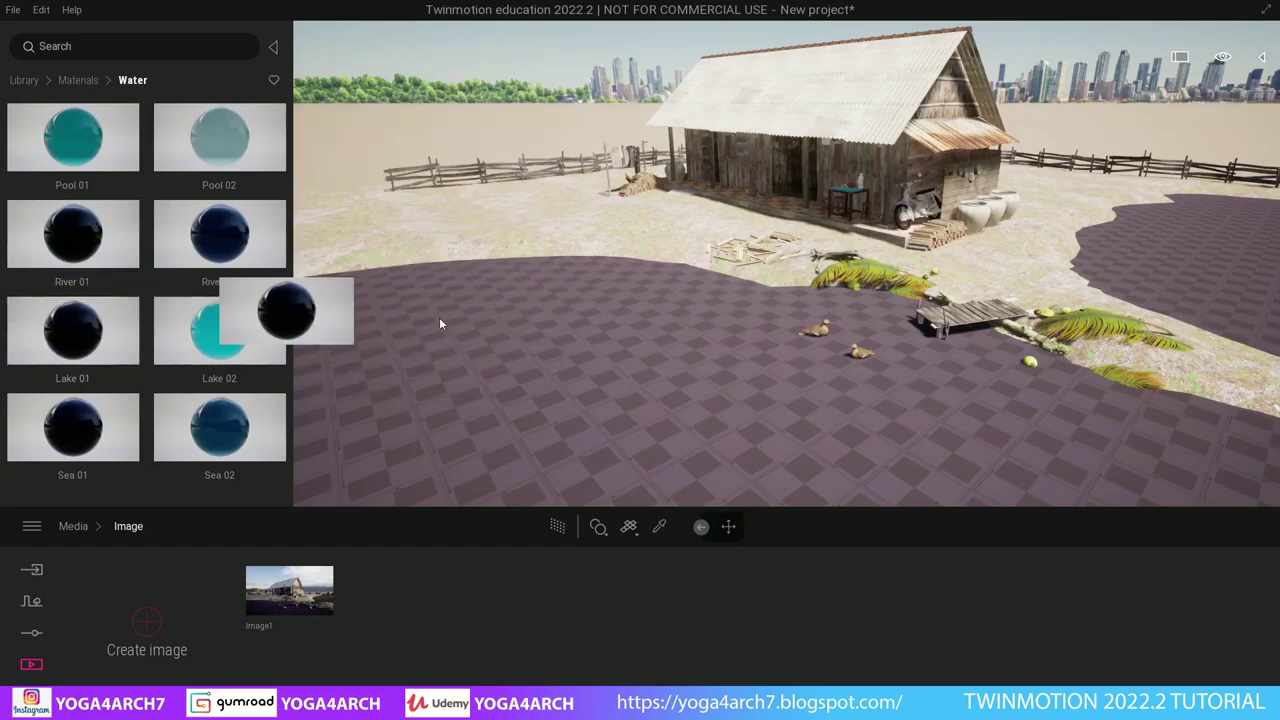
- Apply Lake 01 water to the ground patch and lower its surface about 1.8 m
left_click_drag(73, 322, 645, 350)
mouse_move(678, 391)
left_mouse_down()
mouse_move(674, 381)
mouse_move(760, 381)
mouse_move(679, 386)
left_mouse_up()
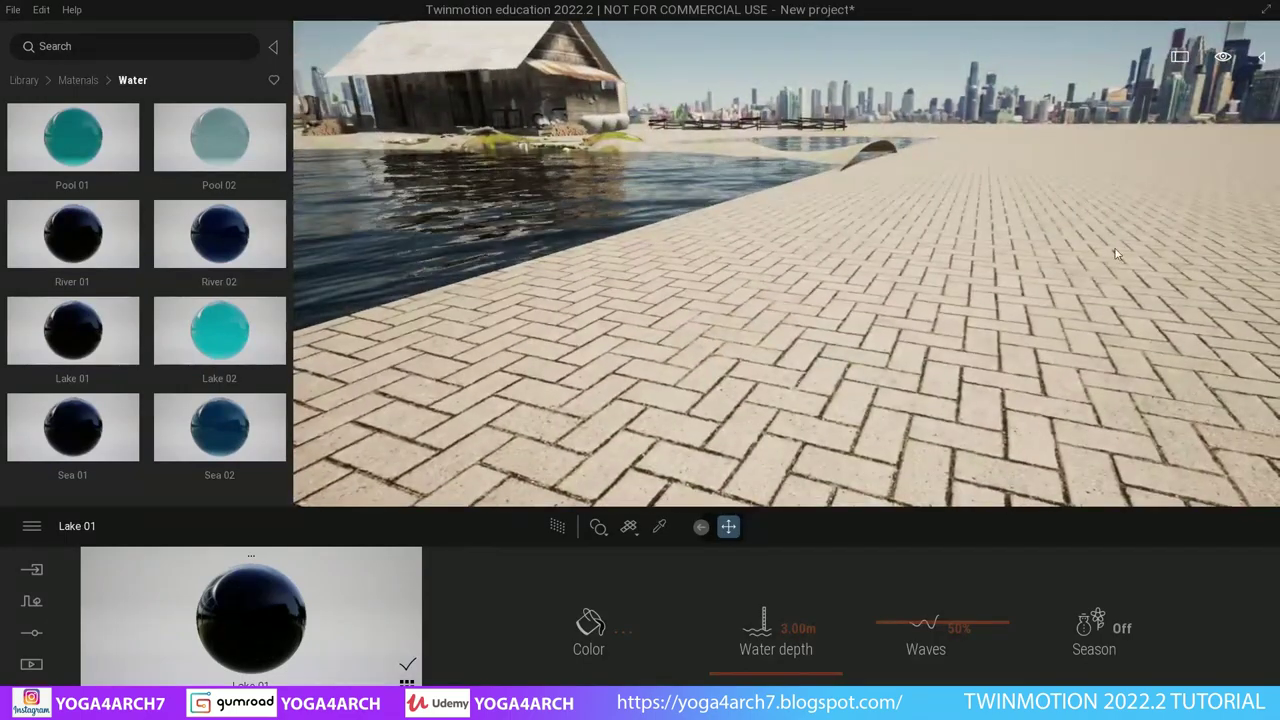
left_click(378, 128)
left_click_drag(376, 80, 376, 120)
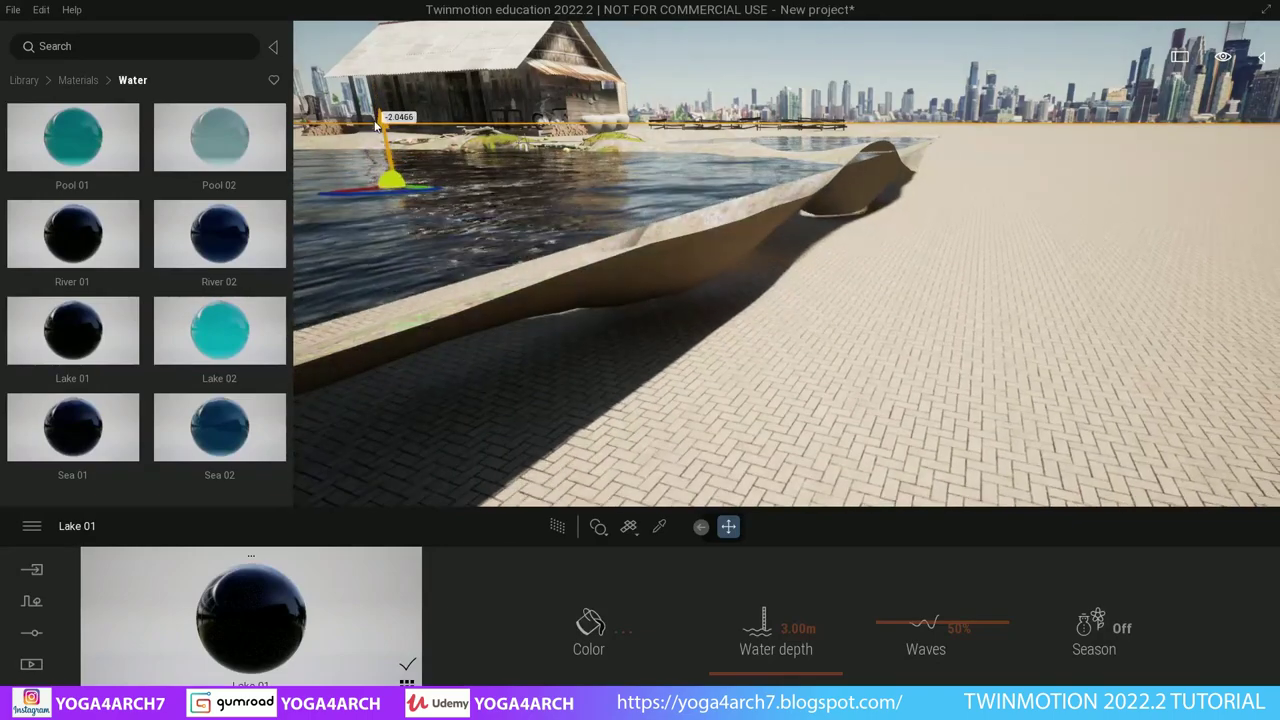
- Browse Vegetation and landscape in the library to the Detail grasses list
left_click(26, 80)
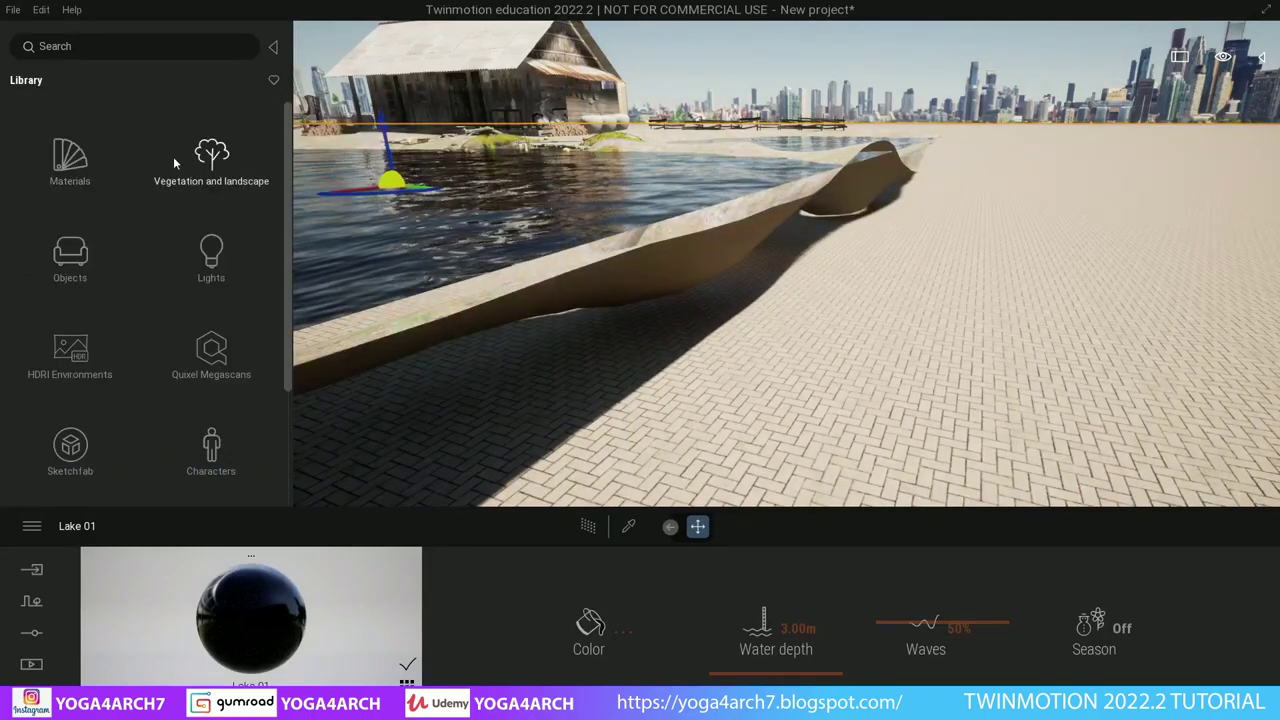
left_click(207, 157)
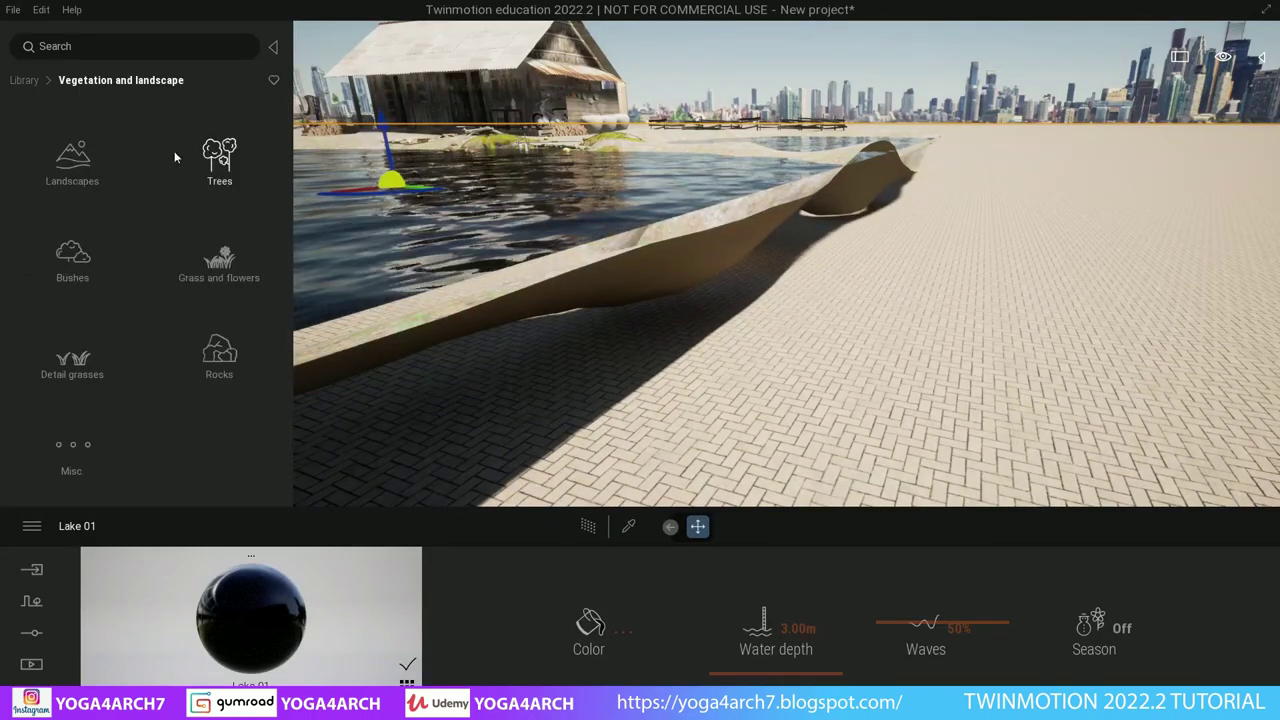
left_click(78, 167)
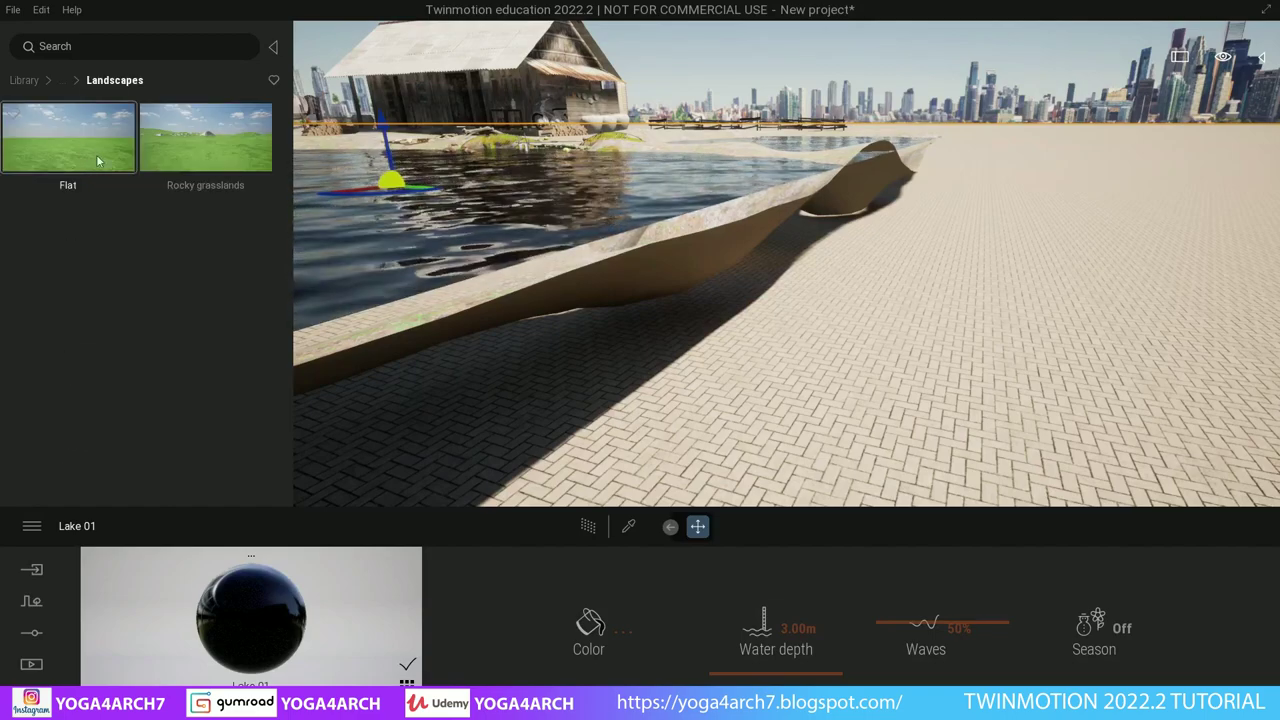
left_click(30, 80)
left_click(198, 162)
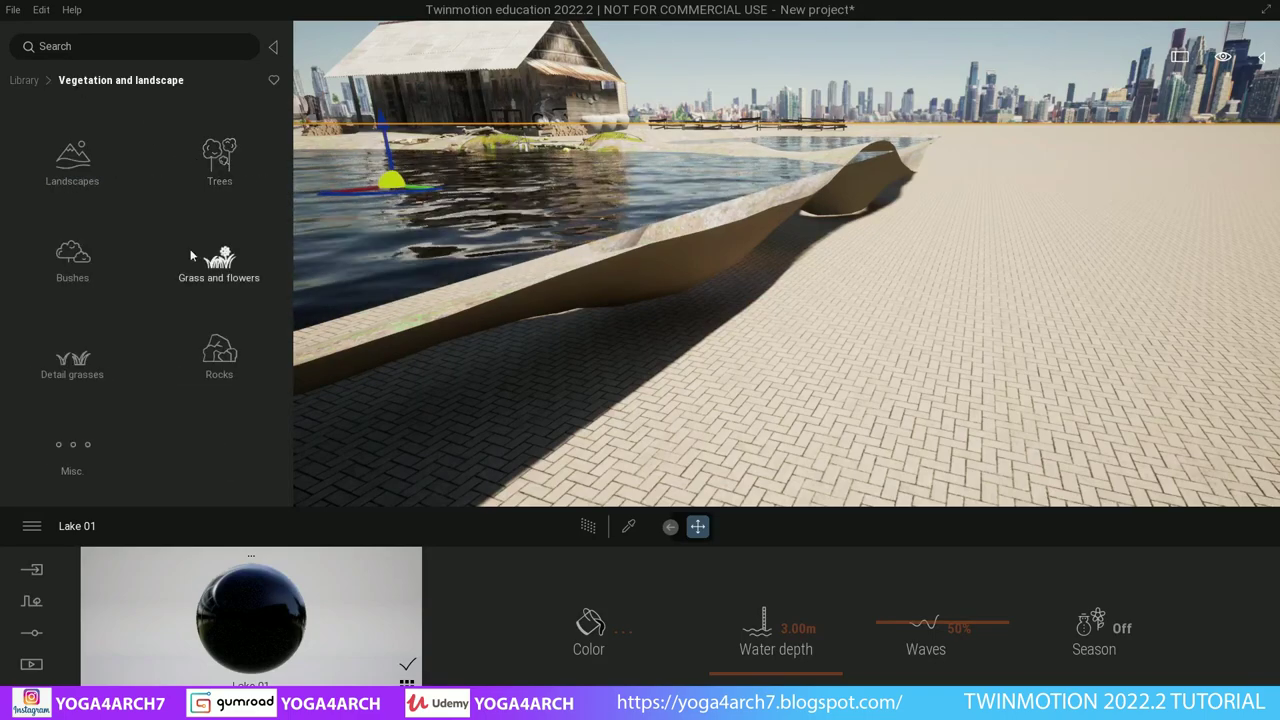
left_click(91, 372)
mouse_move(73, 333)
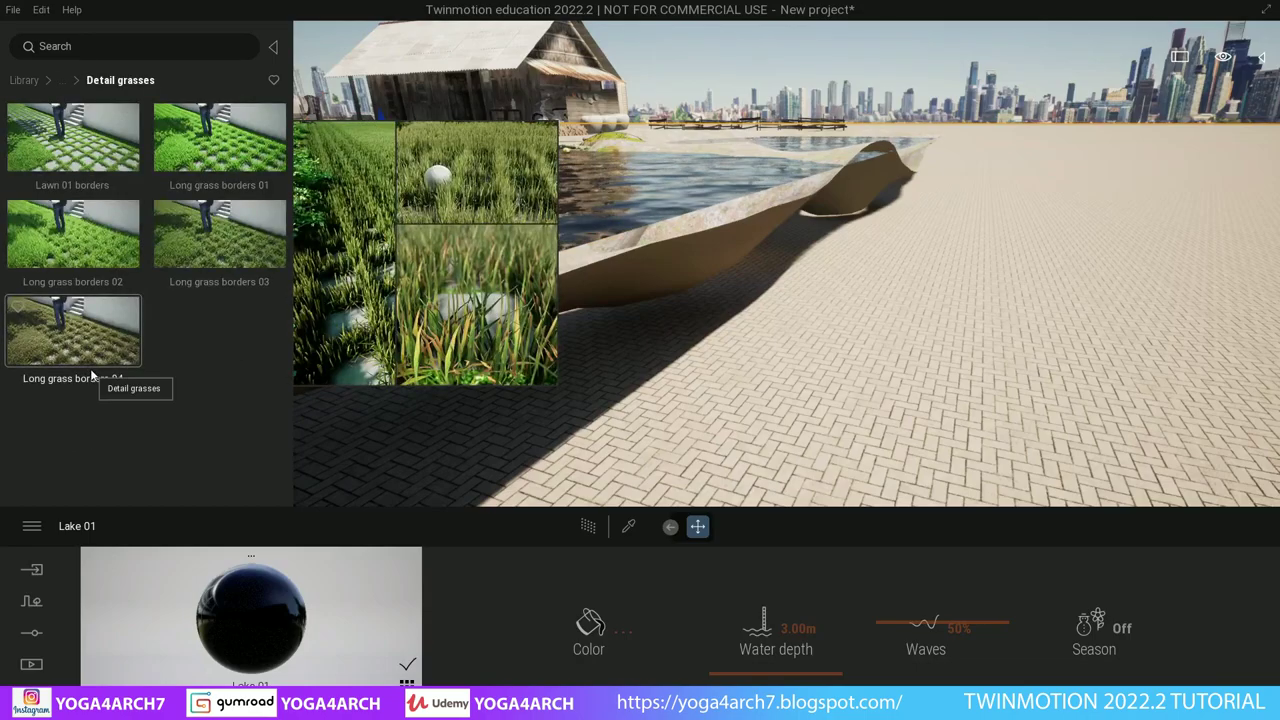
- Place a Lawn 01 borders grass patch on the paving and browse to Grass and flowers
left_click_drag(91, 374, 850, 400)
left_click_drag(760, 391, 600, 320)
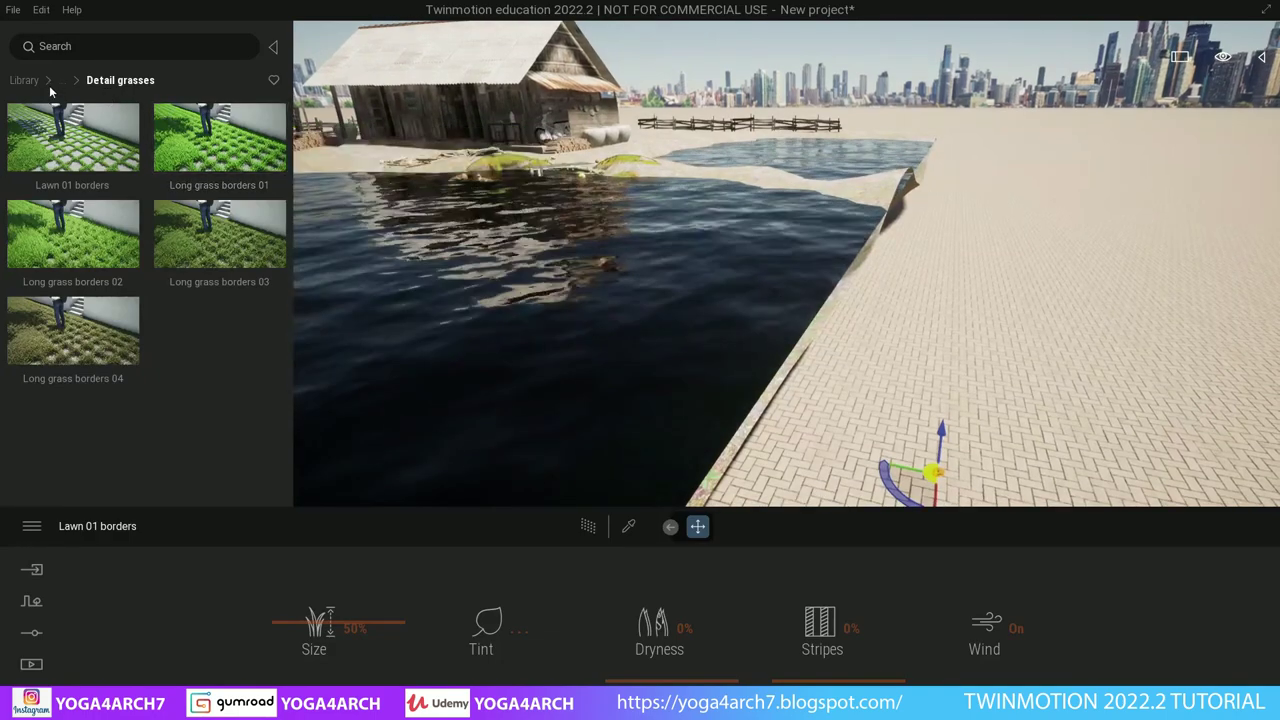
left_click(30, 80)
left_click(209, 163)
left_click(210, 252)
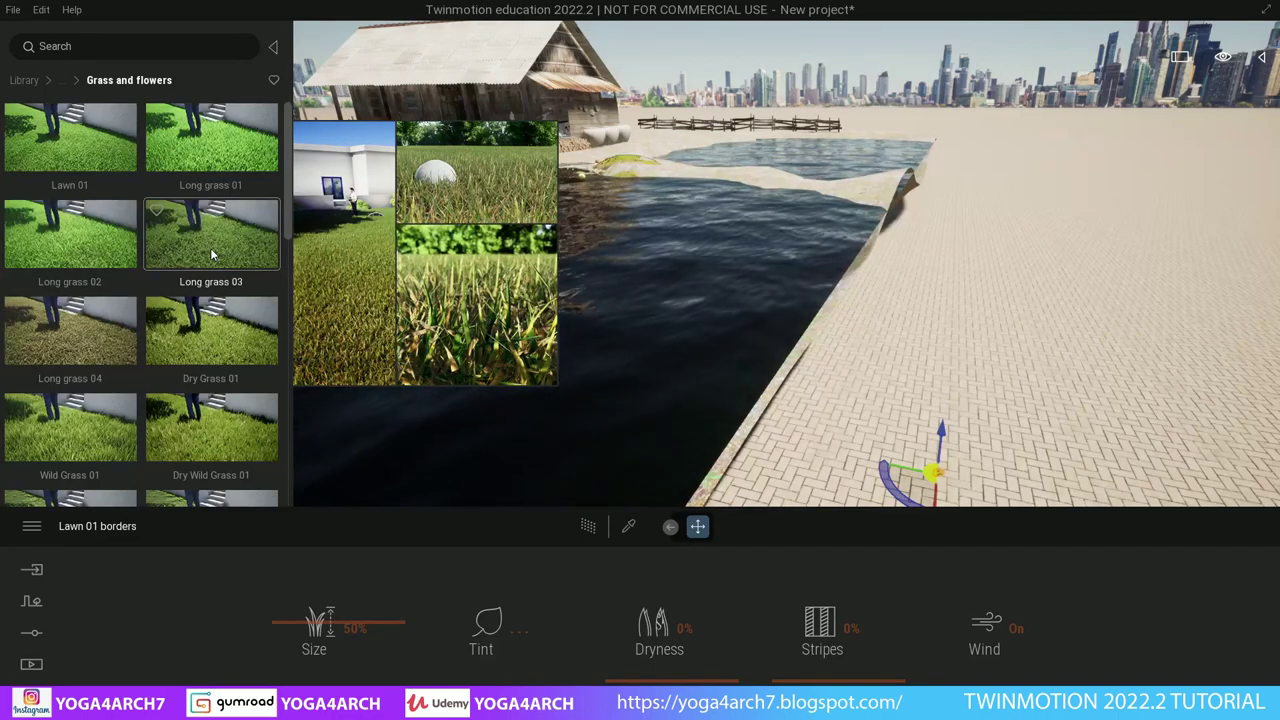
scroll(210, 250, "down", 1)
scroll(215, 246, "down", 2)
scroll(225, 238, "down", 2)
scroll(232, 228, "down", 1)
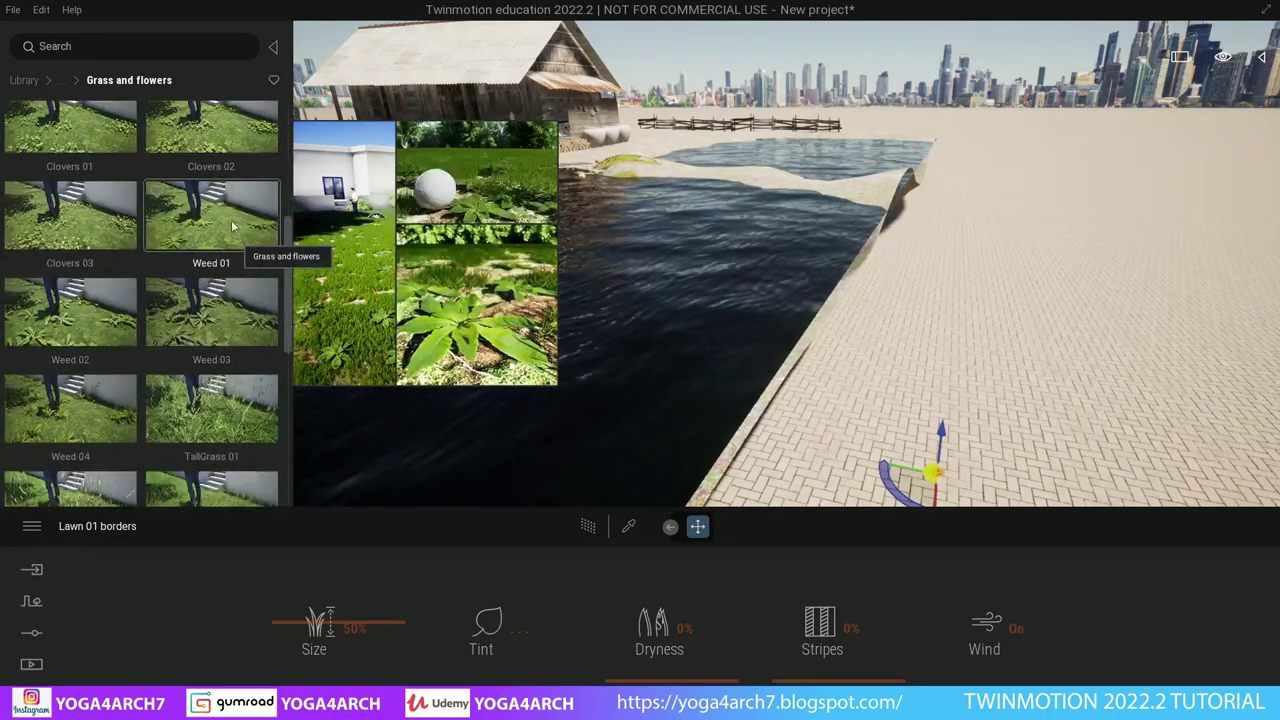
- Place two clover patches, including Clovers 02, on the paving and shore ground
left_click_drag(198, 143, 873, 370)
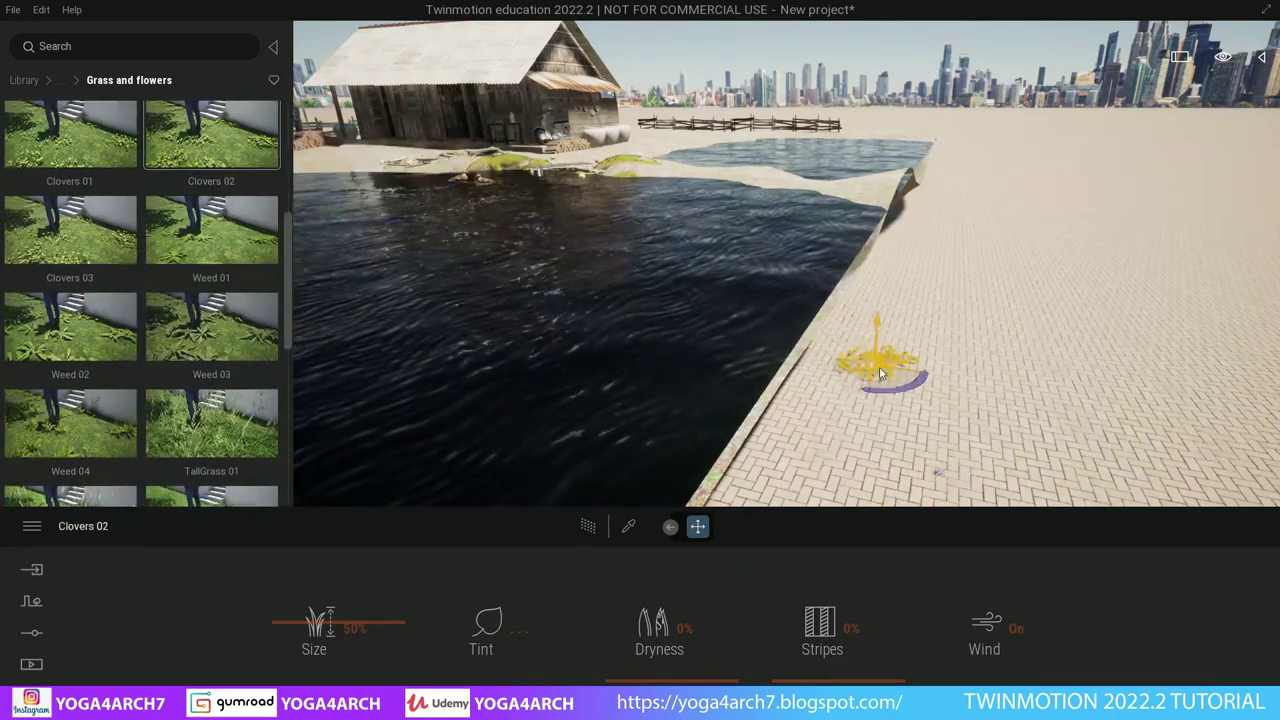
mouse_move(873, 370)
right_mouse_down()
mouse_move(700, 380)
mouse_move(620, 318)
right_mouse_up()
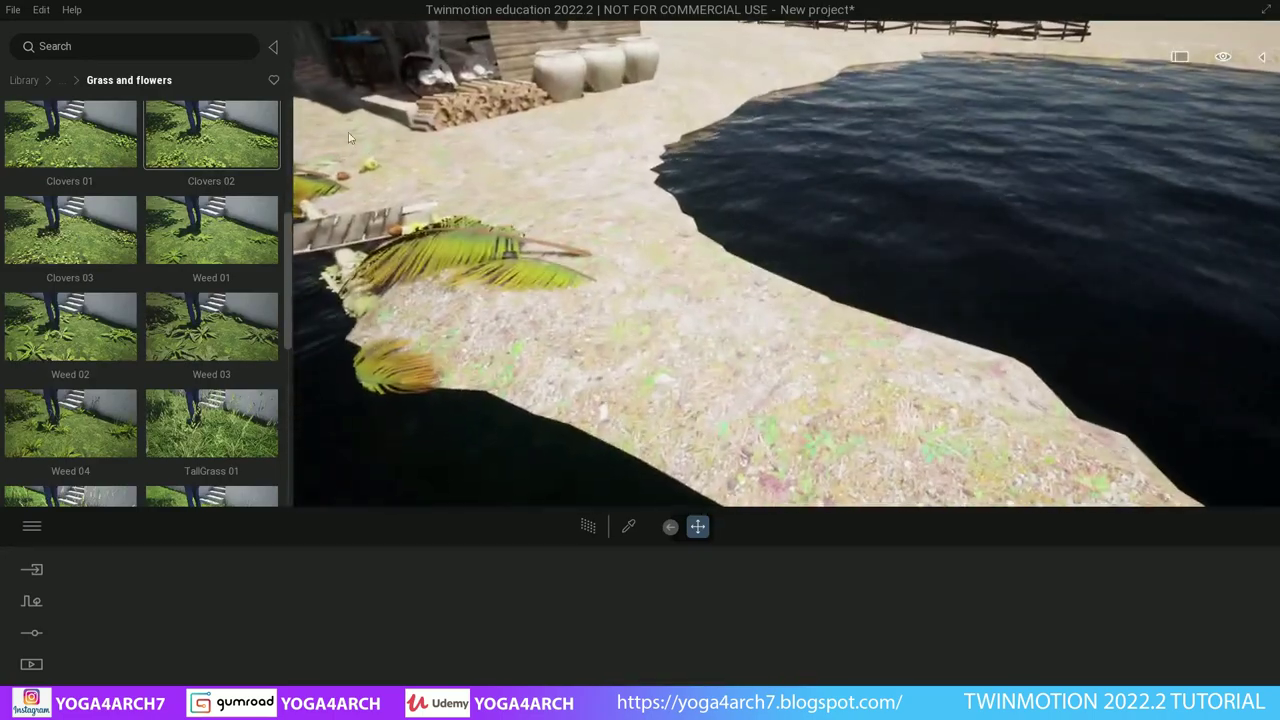
scroll(641, 322, "up", 3)
scroll(650, 321, "up", 2)
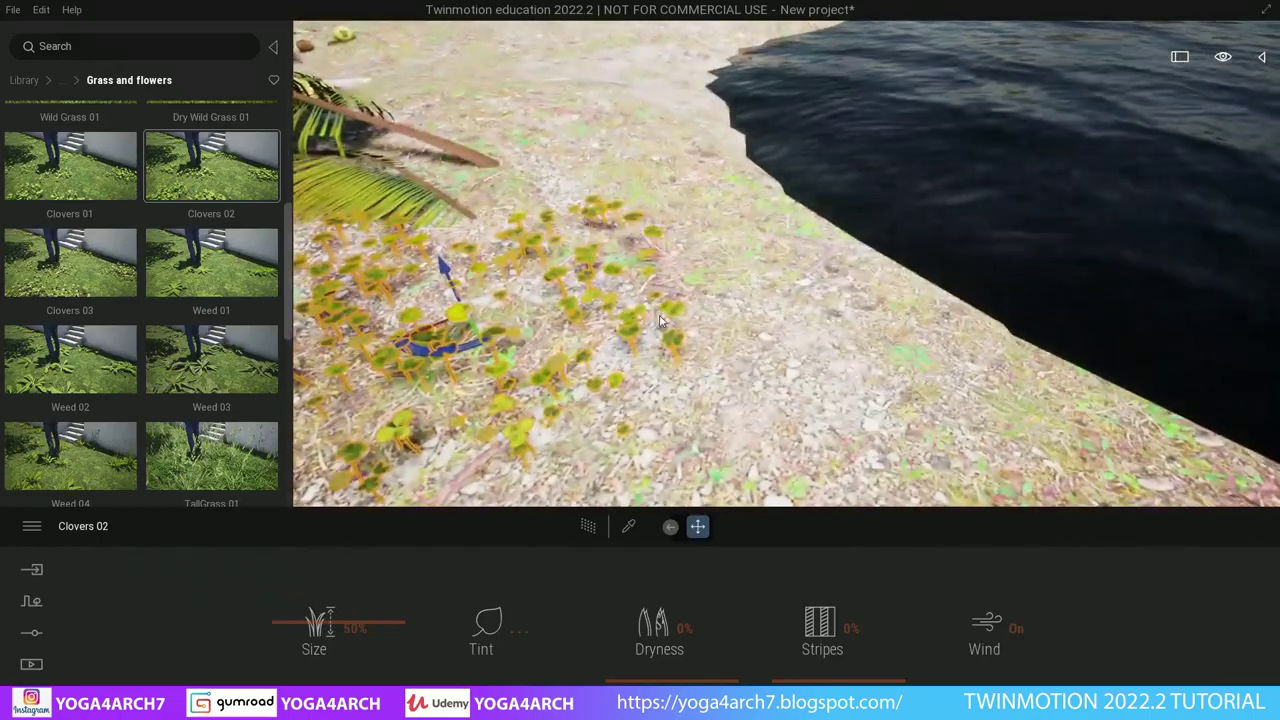
scroll(493, 326, "down", 3)
left_click_drag(211, 166, 985, 408)
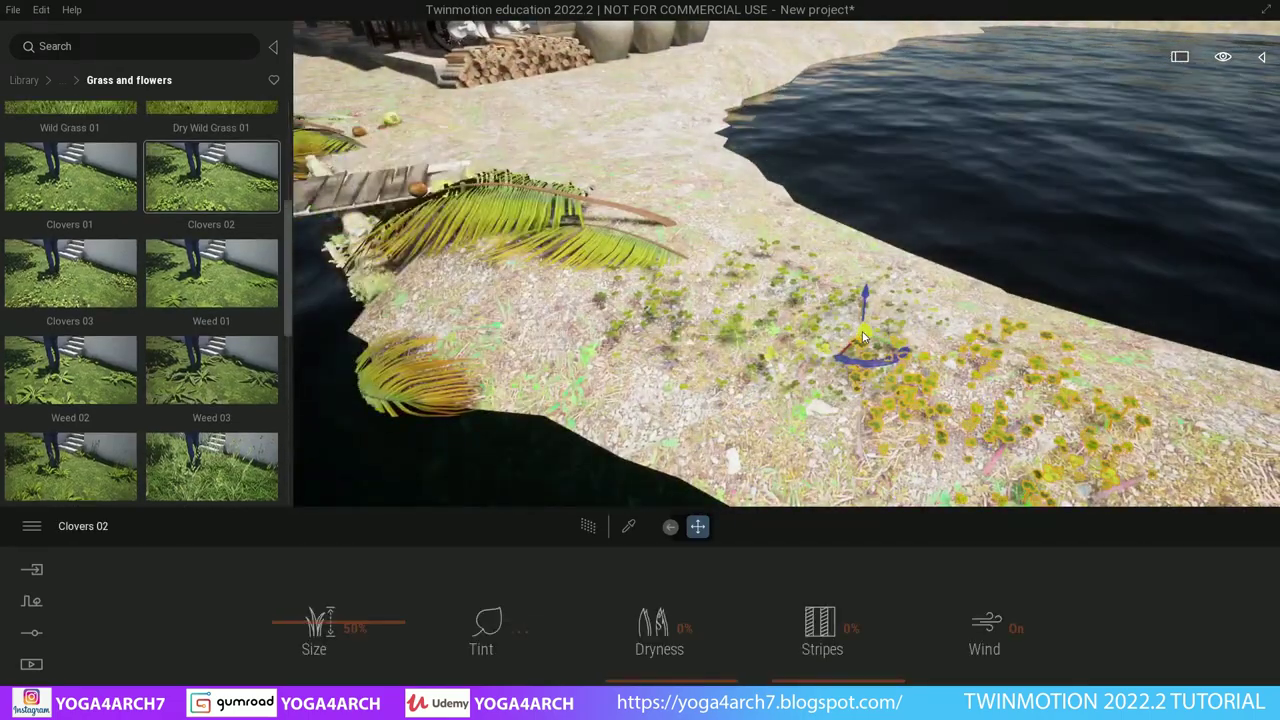
right_click_drag(860, 360, 860, 374)
- Place two weed plants and a tall grass tuft at the water's edge
left_click_drag(211, 270, 676, 445)
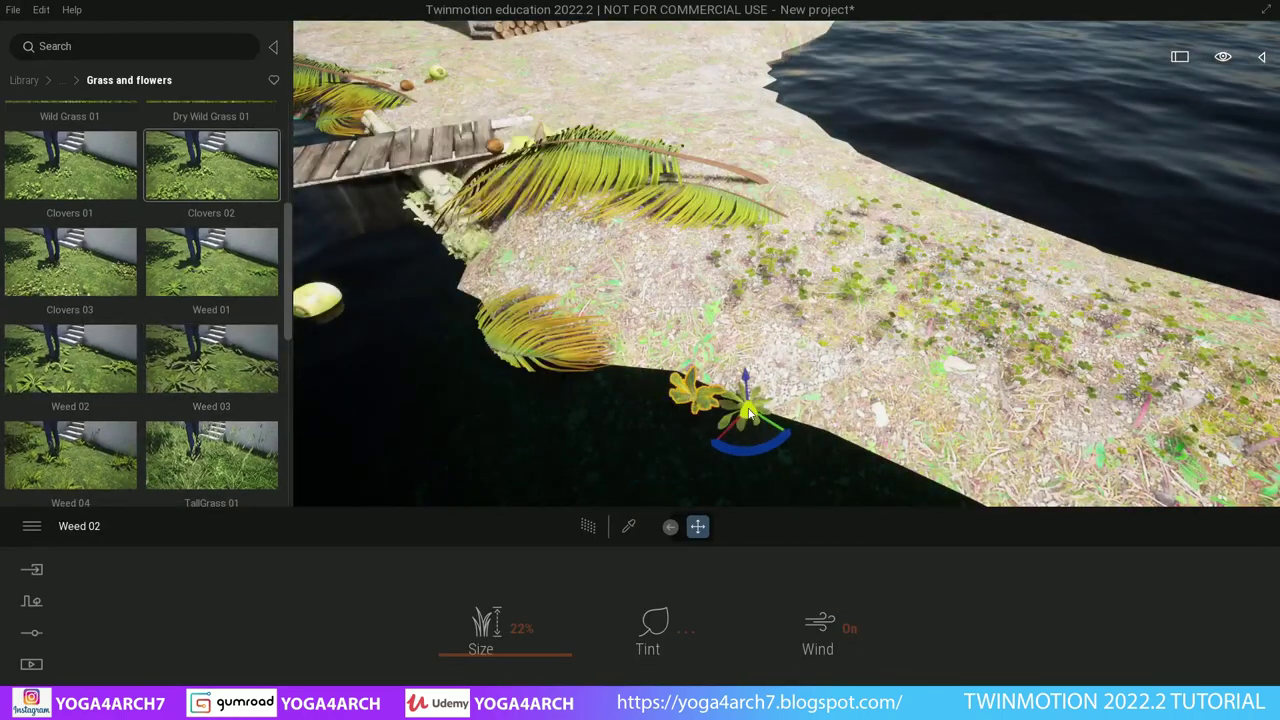
left_click_drag(211, 358, 680, 408)
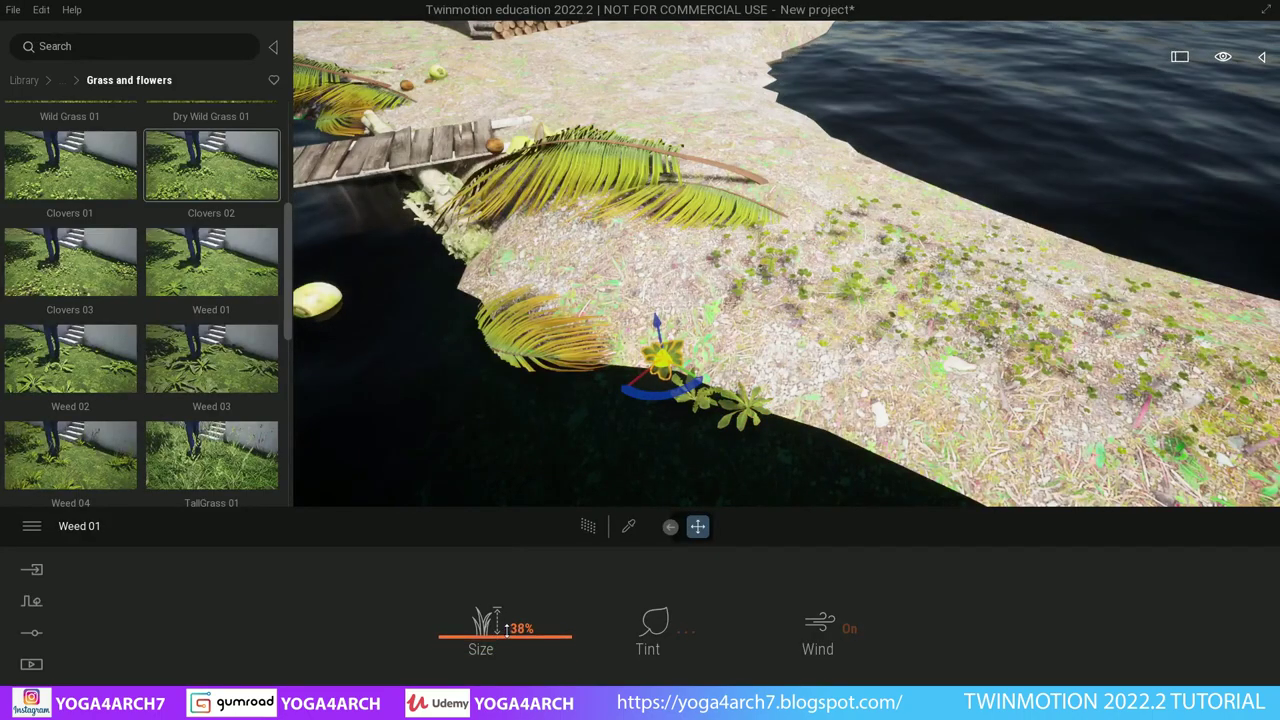
left_click_drag(277, 489, 787, 421)
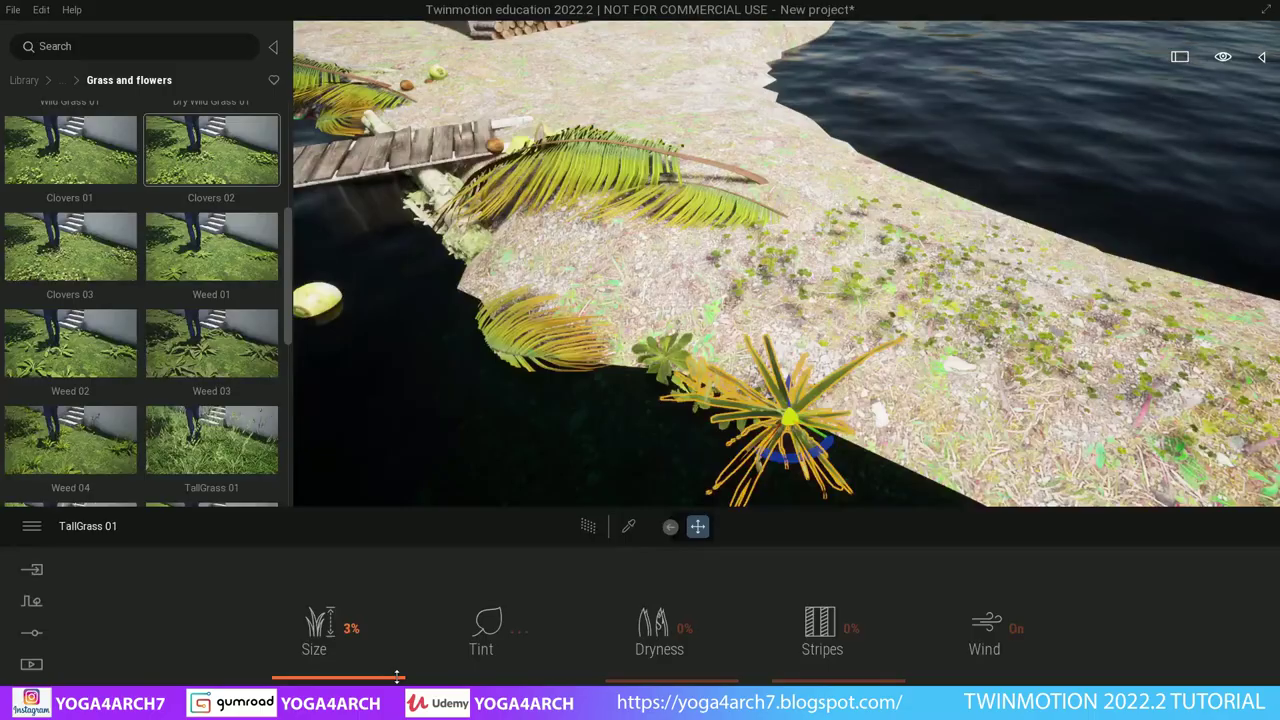
- Delete the tall grass tuft; add a Clovers 01 patch and two Dry Grass 01 patches along the shore
key("Delete")
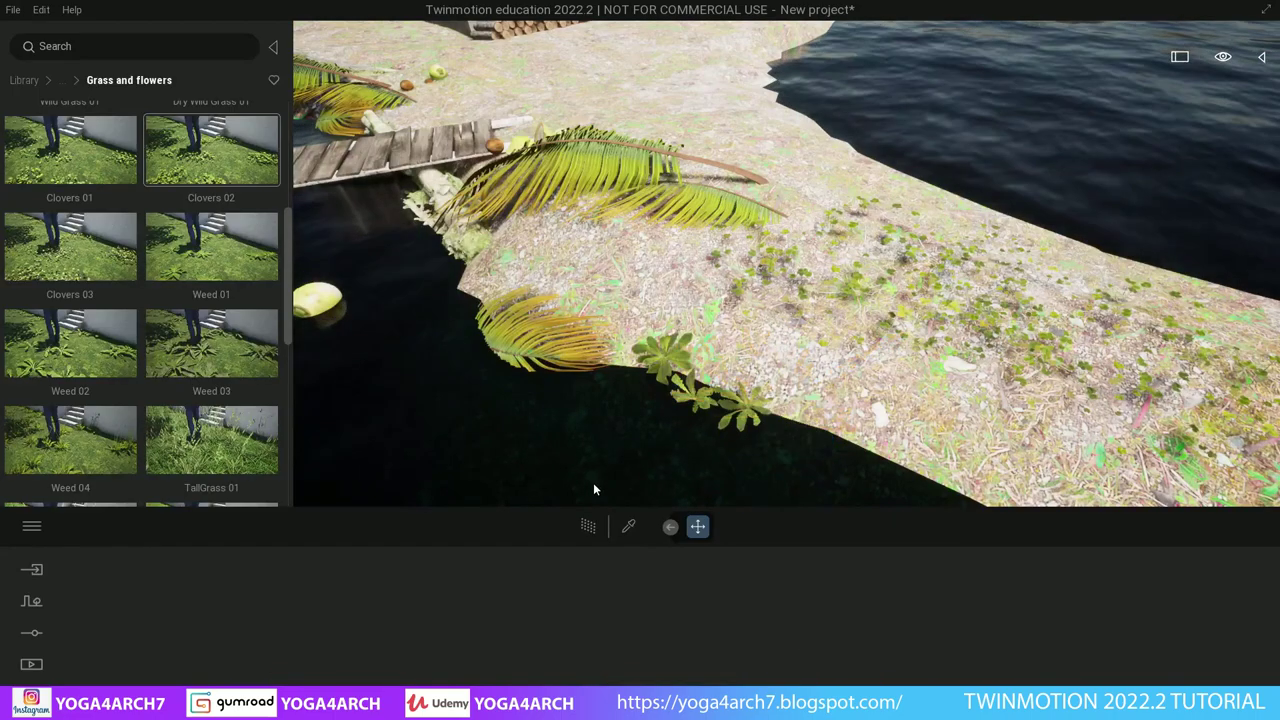
scroll(70, 150, "up", 1)
mouse_move(70, 168)
left_mouse_down()
mouse_move(795, 465)
mouse_move(607, 423)
mouse_move(757, 452)
left_mouse_up()
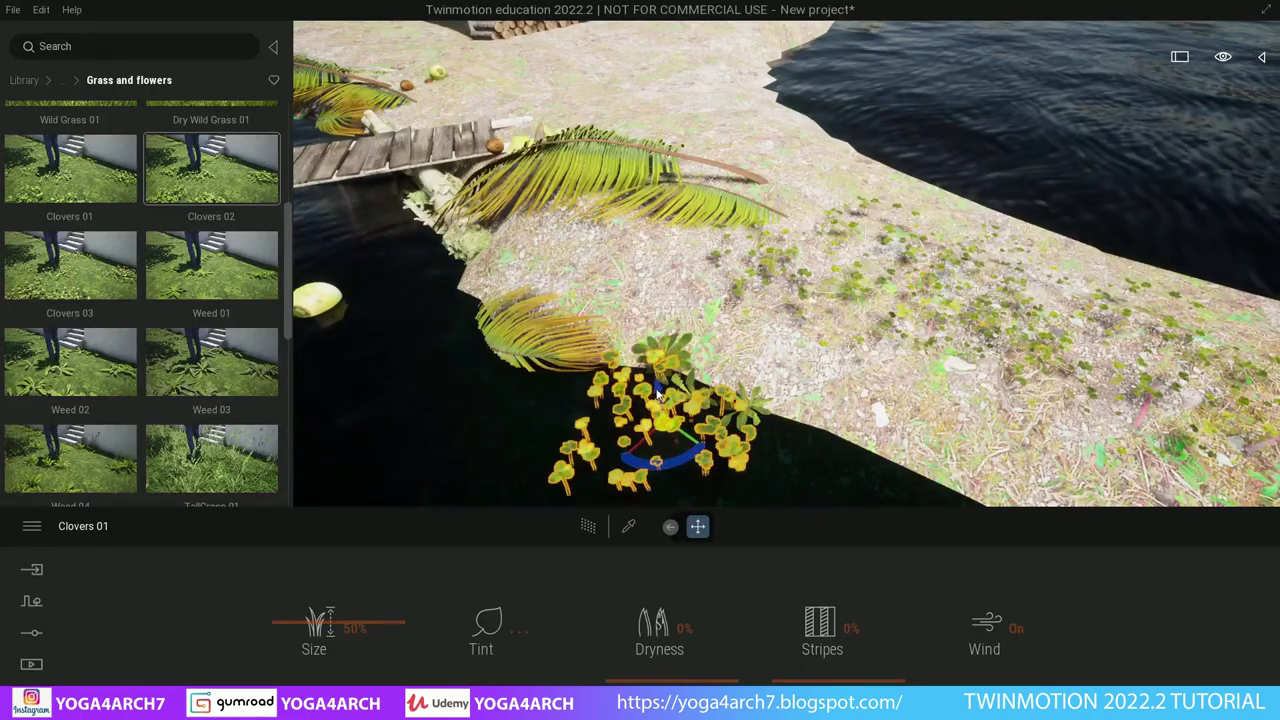
left_click_drag(657, 395, 660, 420)
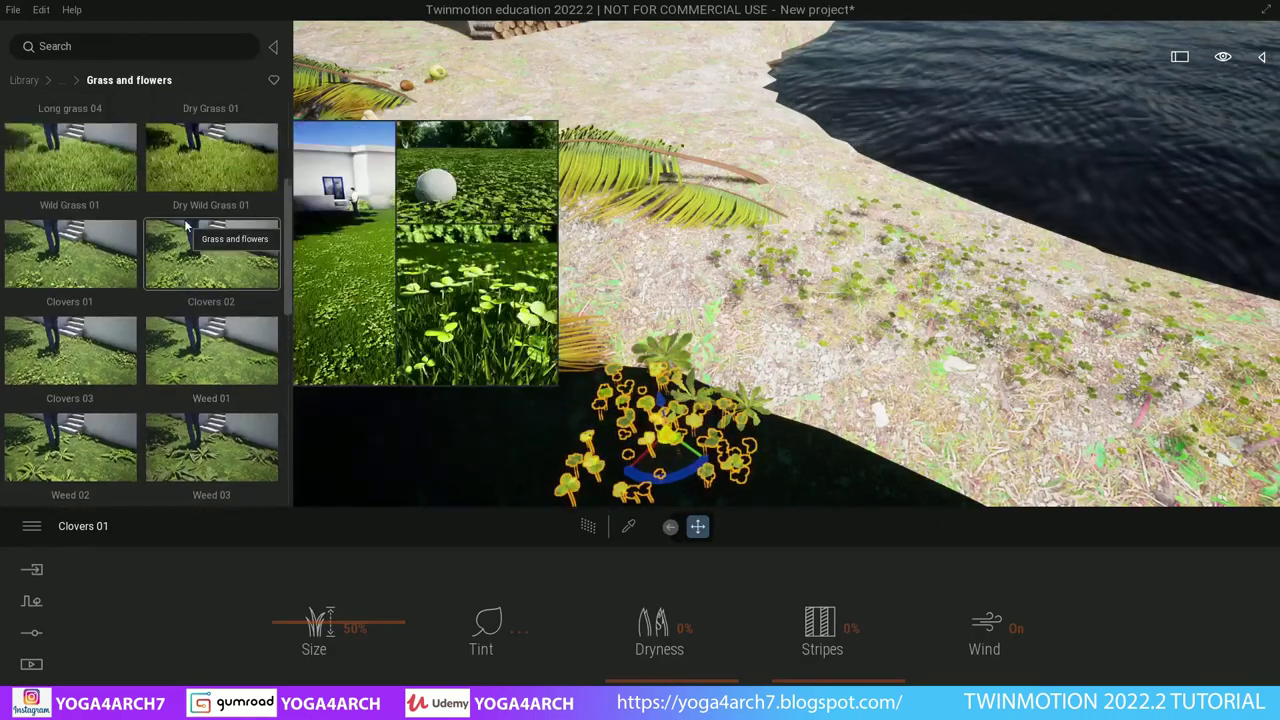
scroll(210, 250, "up", 3)
left_click_drag(497, 168, 619, 105)
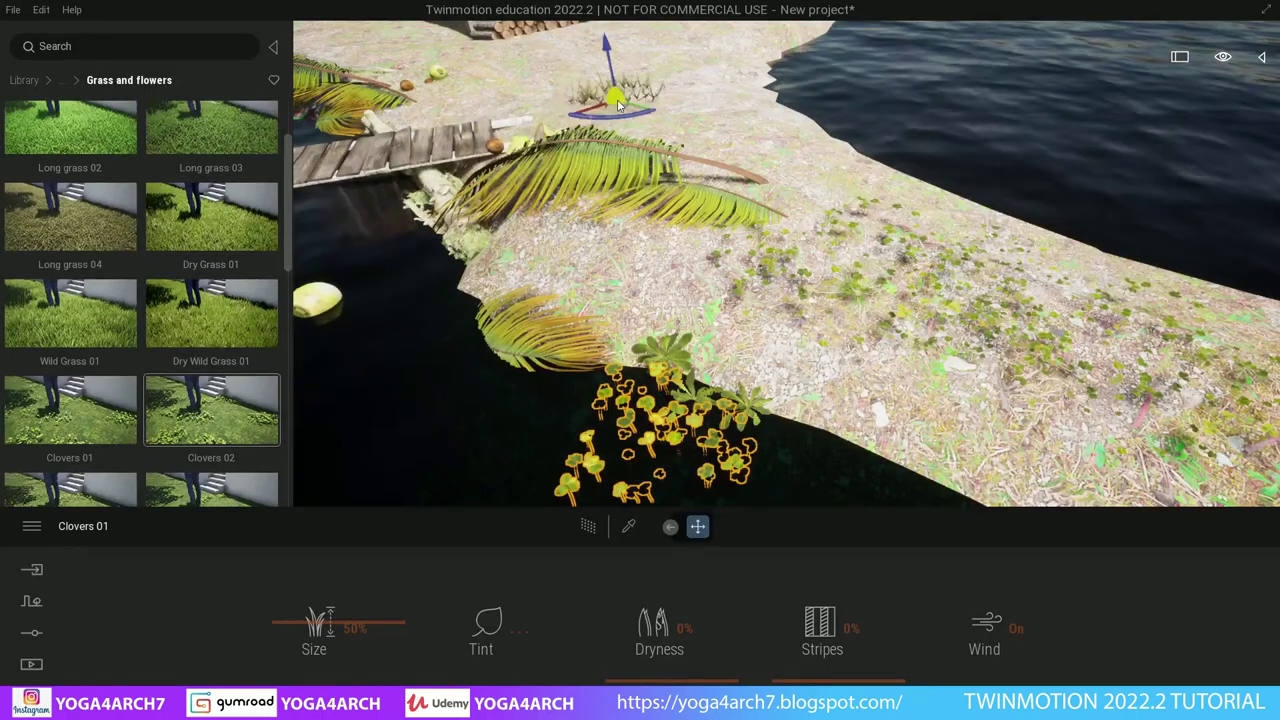
left_click_drag(210, 218, 826, 437)
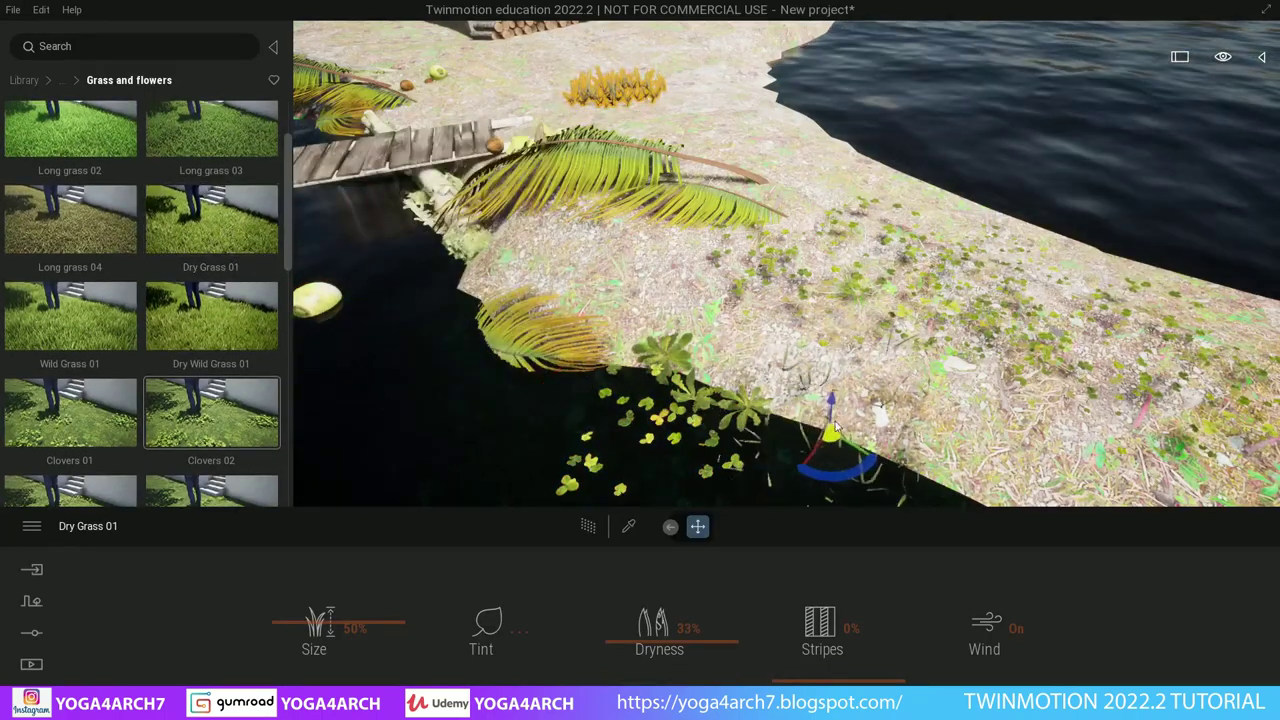
- Place grass patches, including Long grass 02, in front of and beside the woodpile
mouse_move(836, 428)
right_mouse_down()
mouse_move(700, 300)
mouse_move(812, 389)
right_mouse_up()
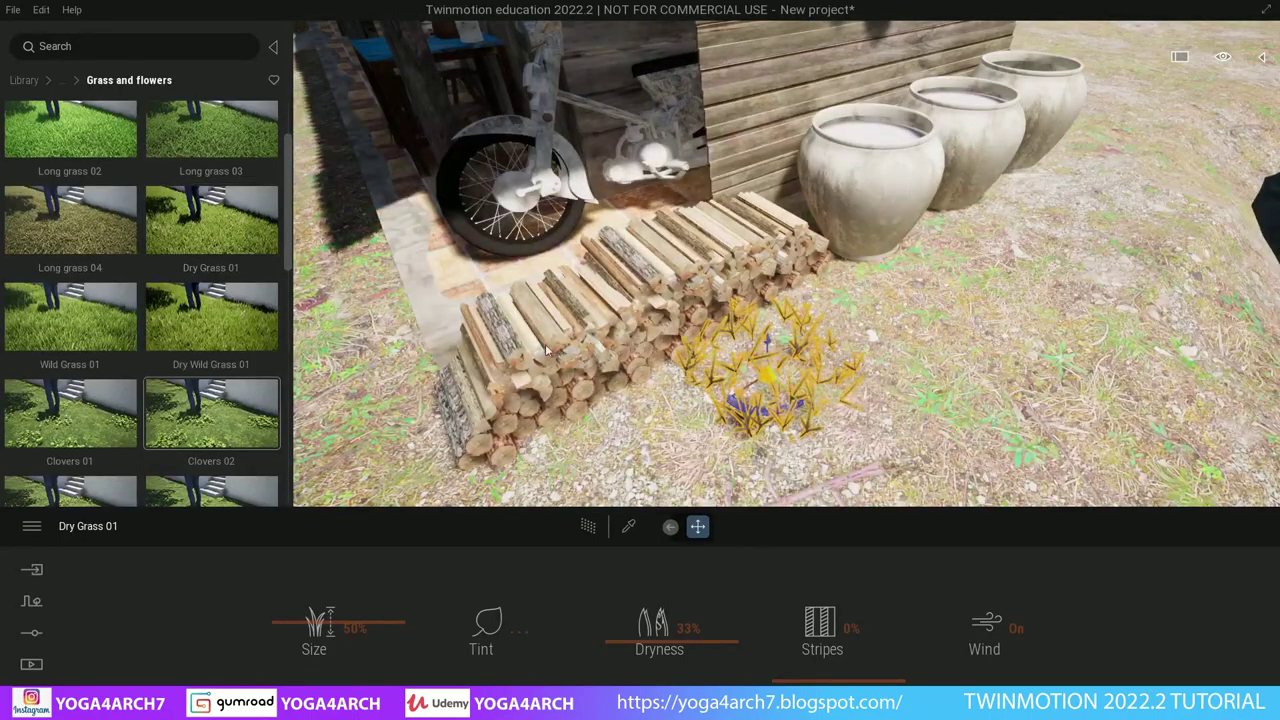
left_click_drag(210, 130, 680, 410)
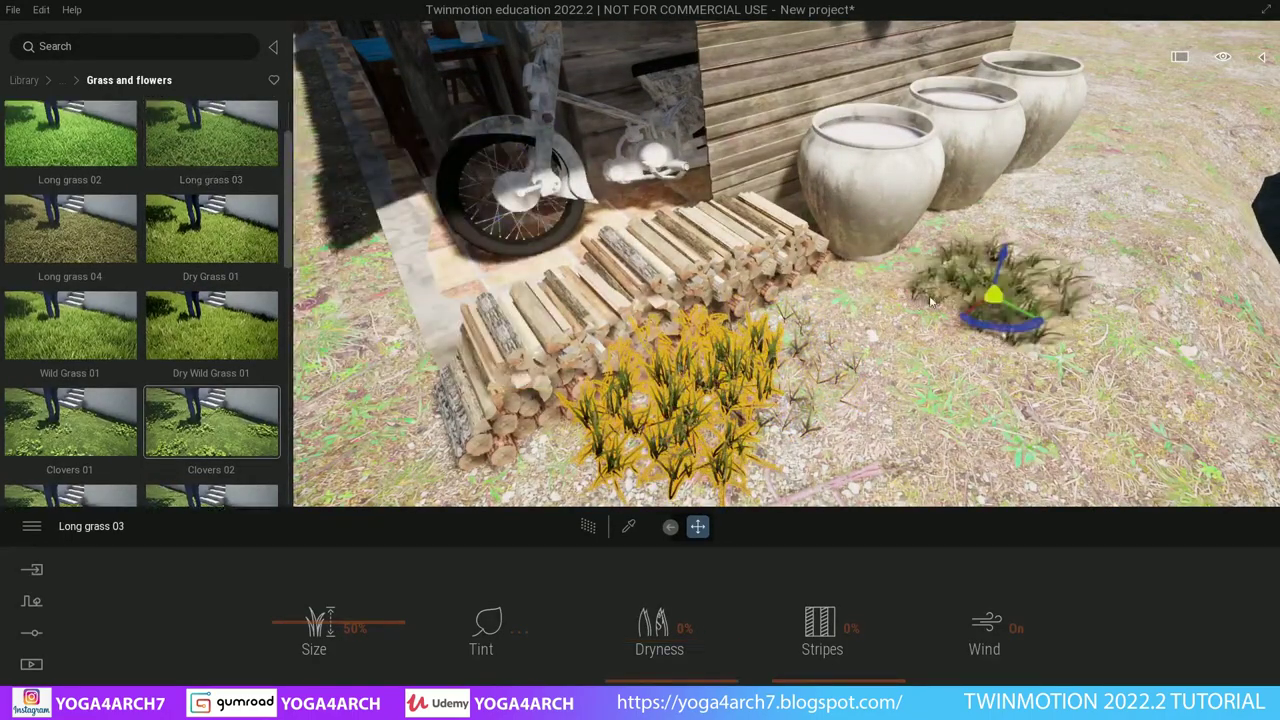
left_click_drag(930, 300, 857, 302)
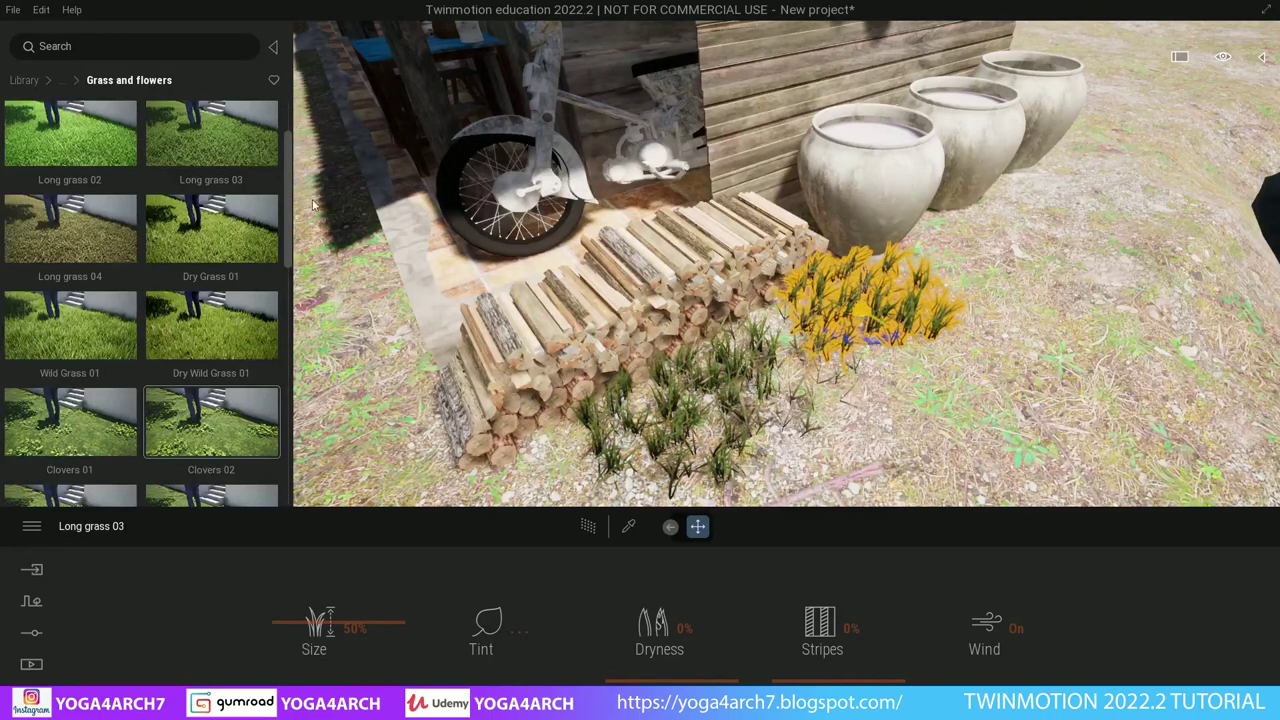
left_click_drag(70, 140, 975, 275)
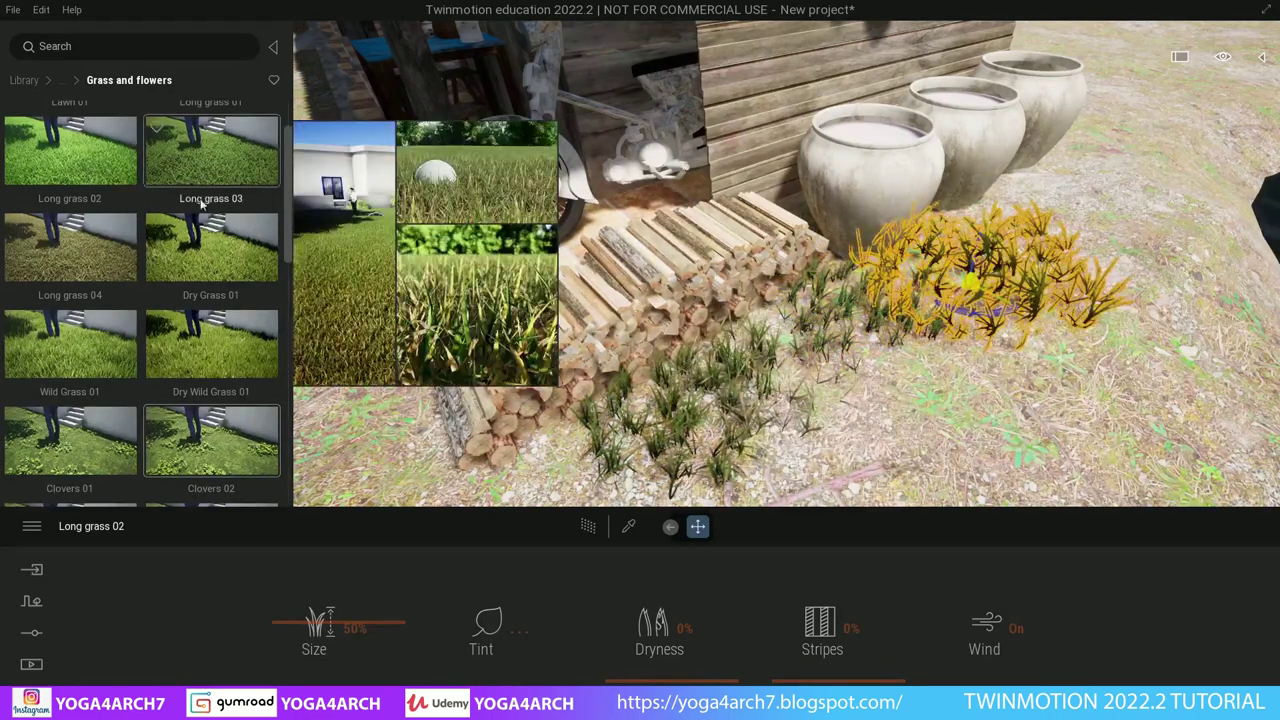
left_click_drag(192, 156, 1078, 212)
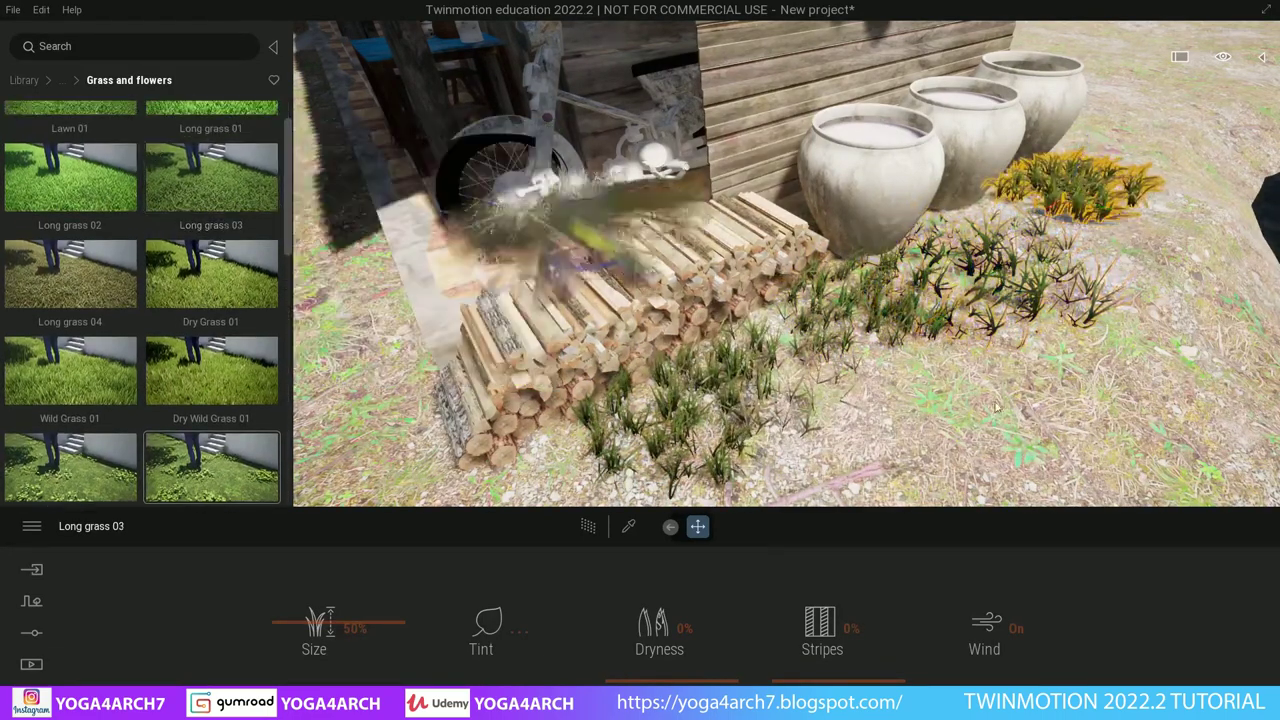
- Place a Long grass 03 patch in the yard and deselect it
right_click_drag(572, 222, 918, 352)
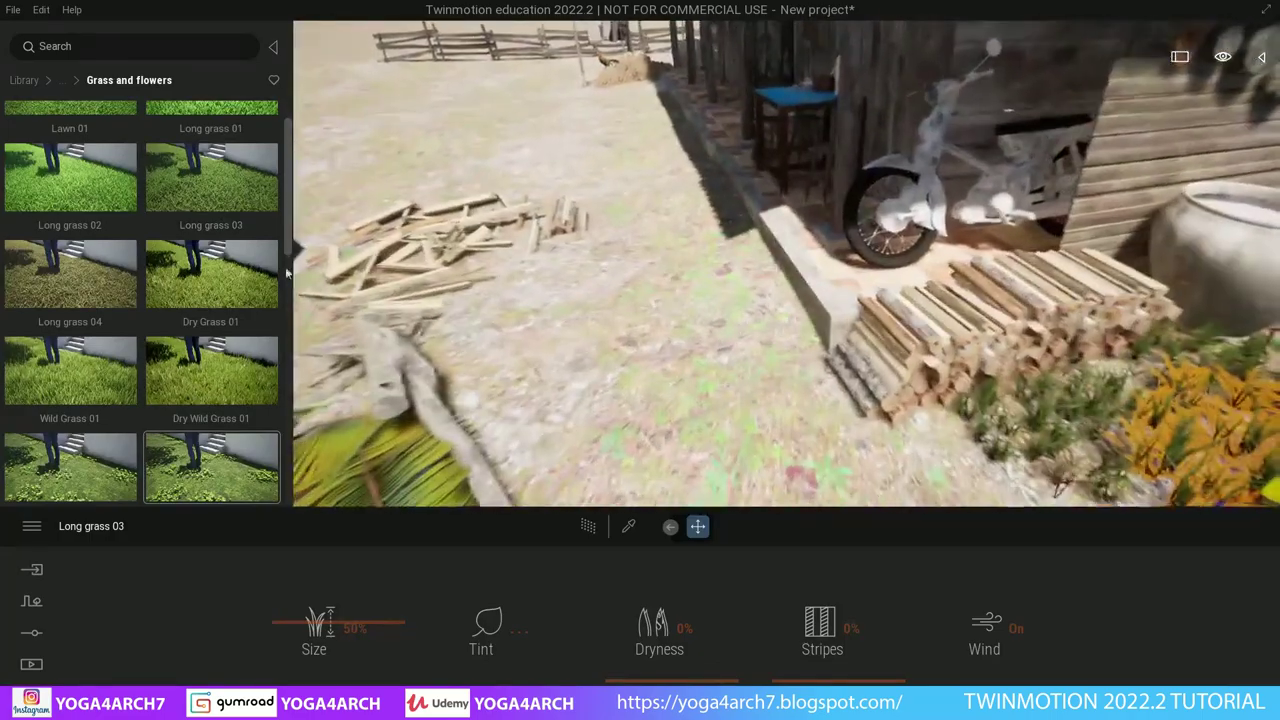
left_click_drag(211, 177, 651, 300)
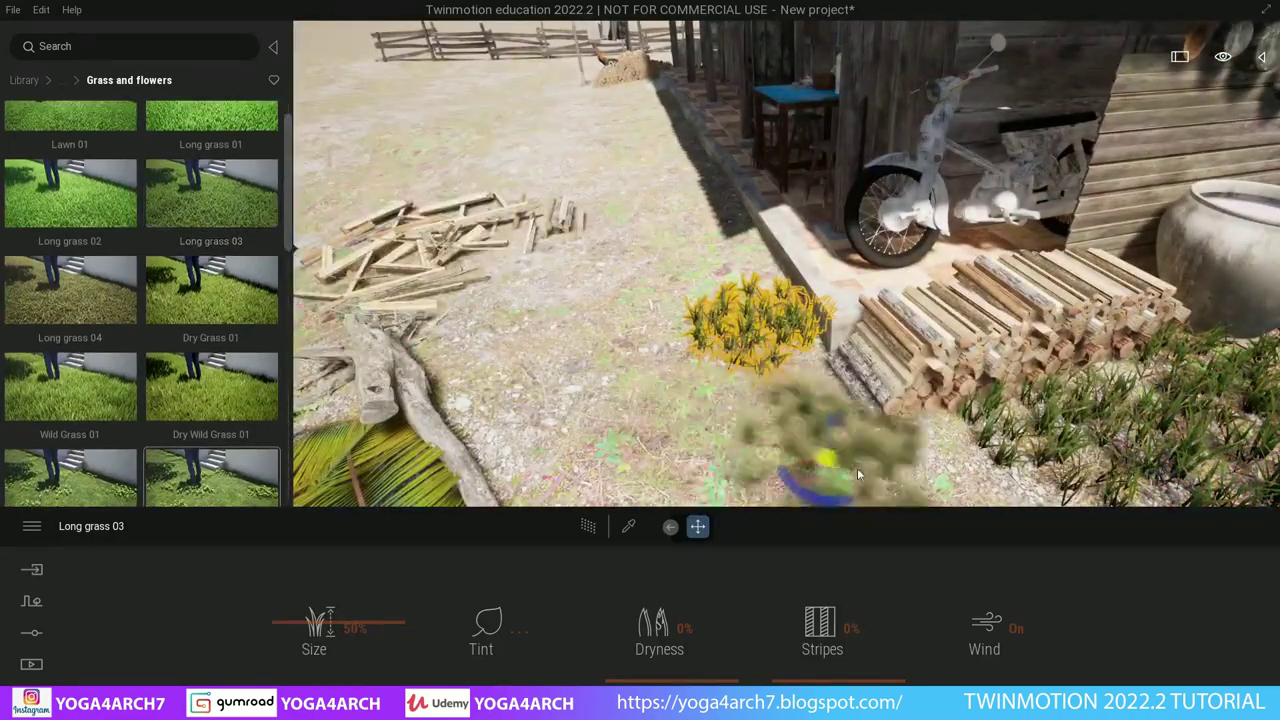
right_click_drag(857, 468, 759, 409)
scroll(576, 340, "down", 3)
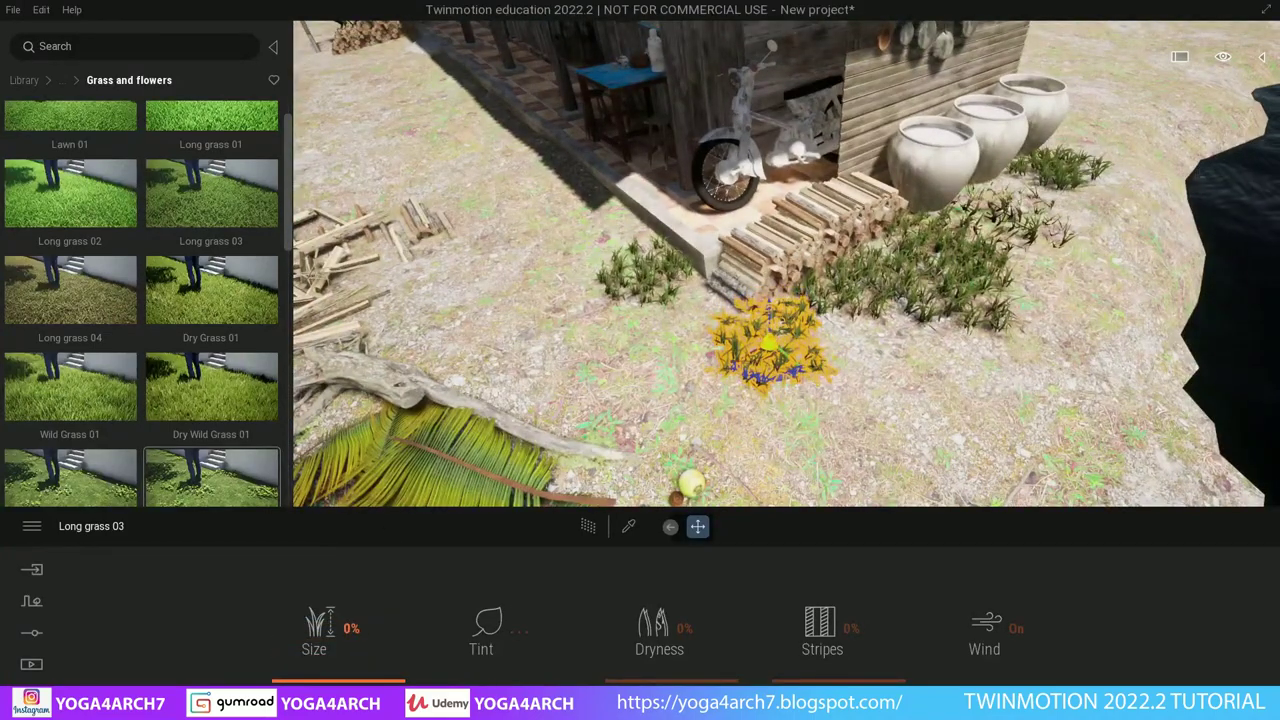
left_click(562, 462)
scroll(766, 333, "up", 3)
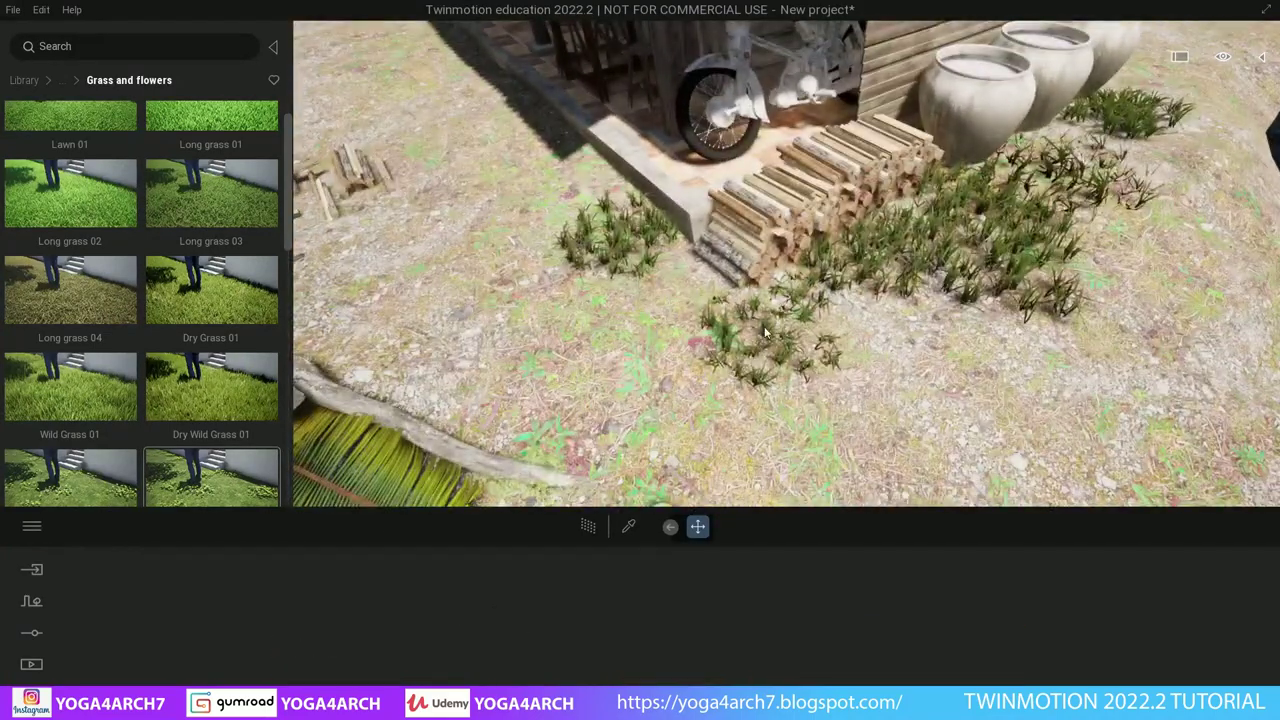
right_click_drag(760, 333, 733, 322)
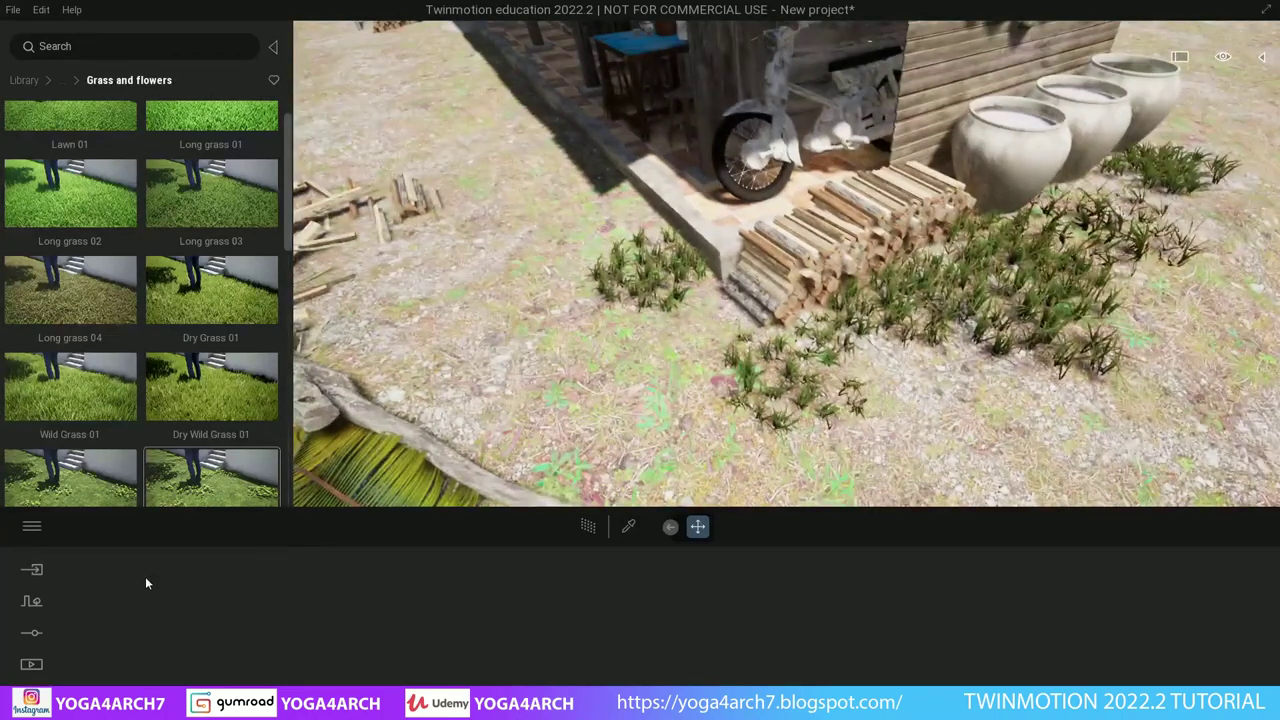
- Load Lawn 01 from Grass and flowers into the Vegetation paint set
left_click(590, 630)
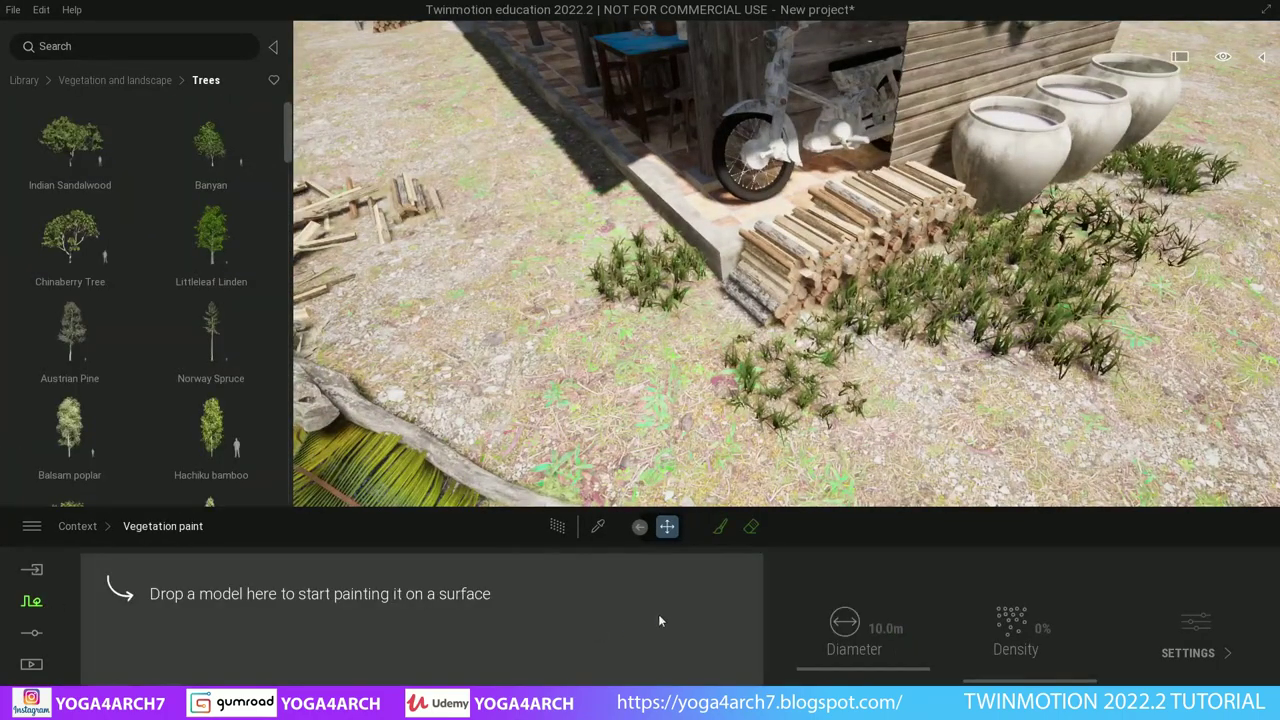
mouse_move(70, 140)
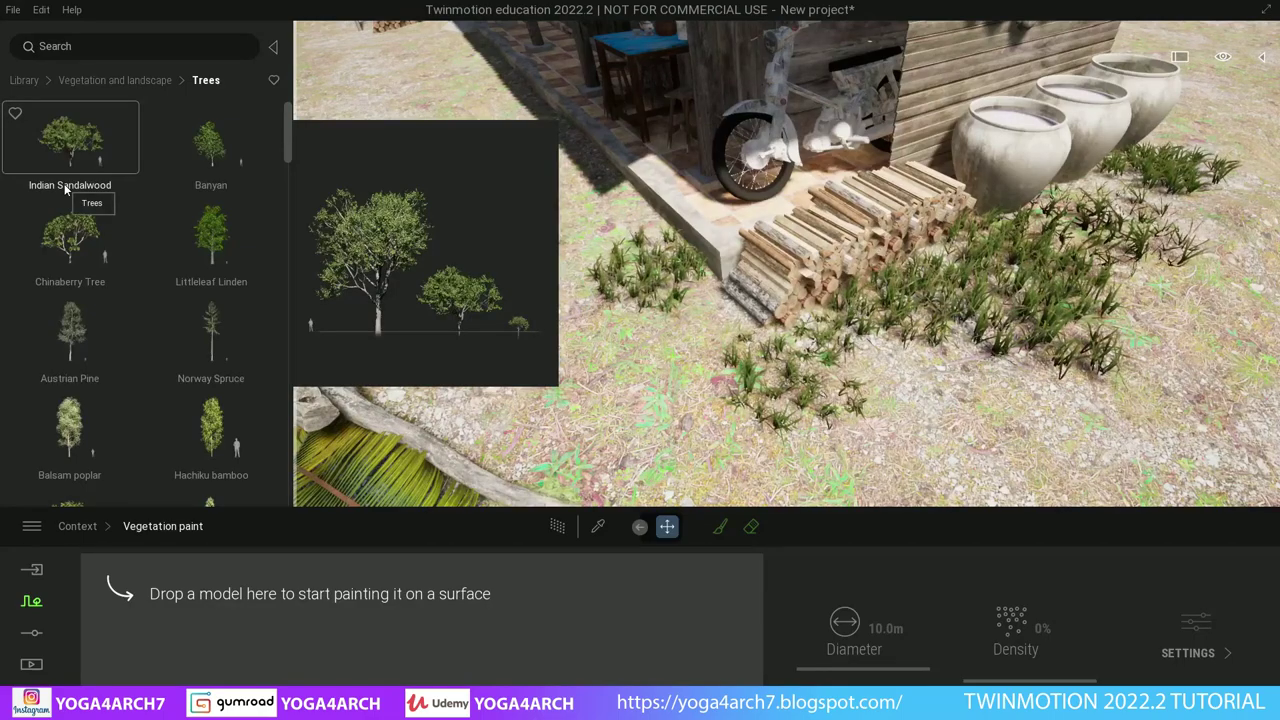
left_click(155, 80)
left_click(217, 252)
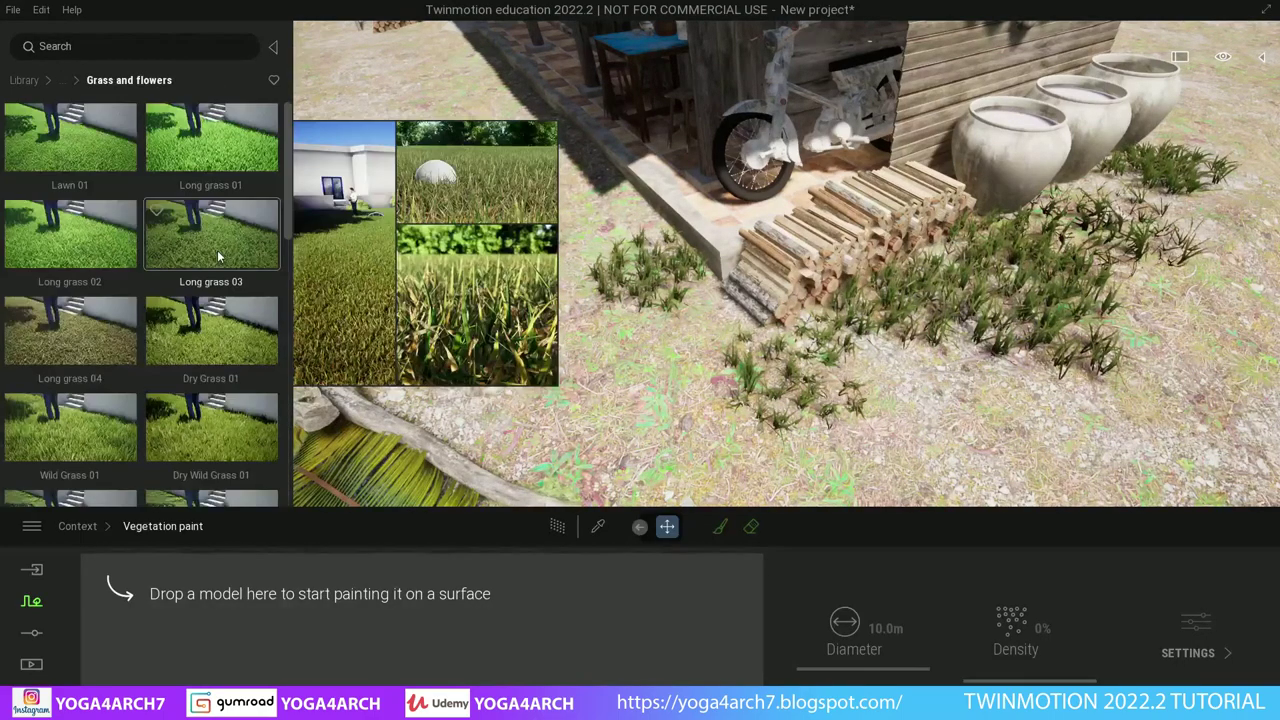
left_click_drag(77, 150, 168, 600)
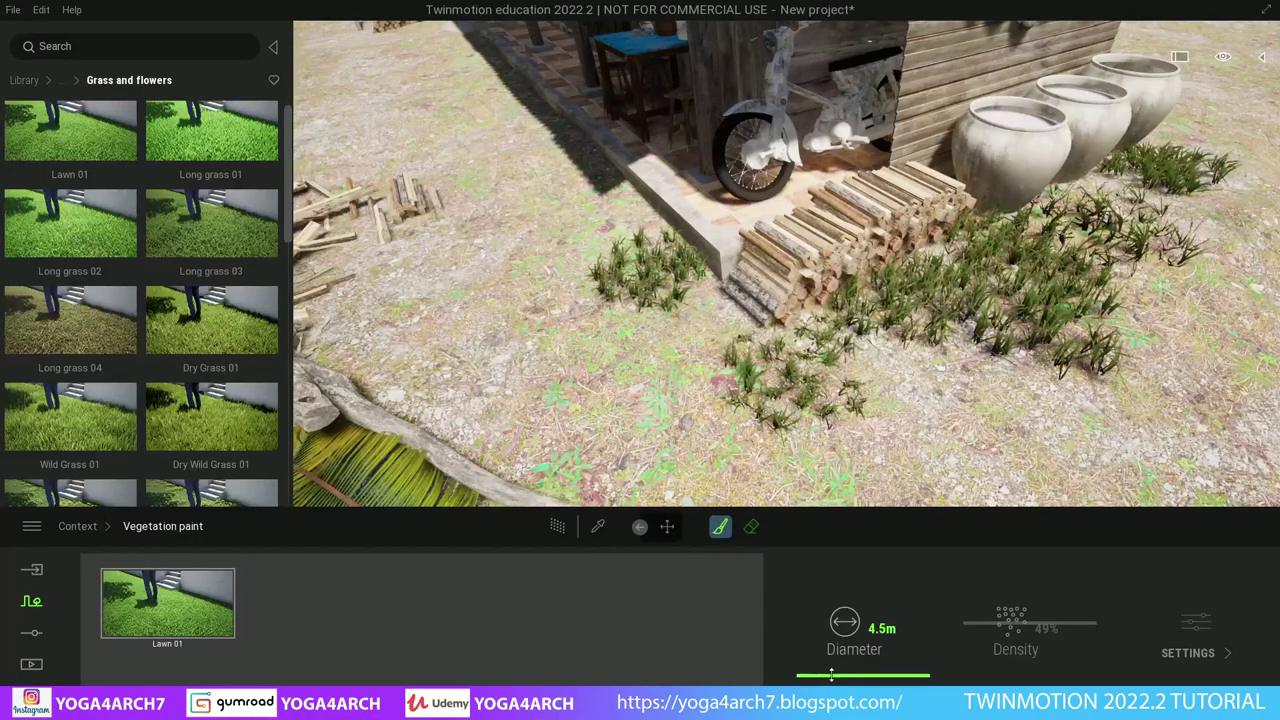
- Brush Lawn 01 grass at 1.7 m diameter across the yard ground around the woodpile
left_click_drag(571, 357, 637, 387)
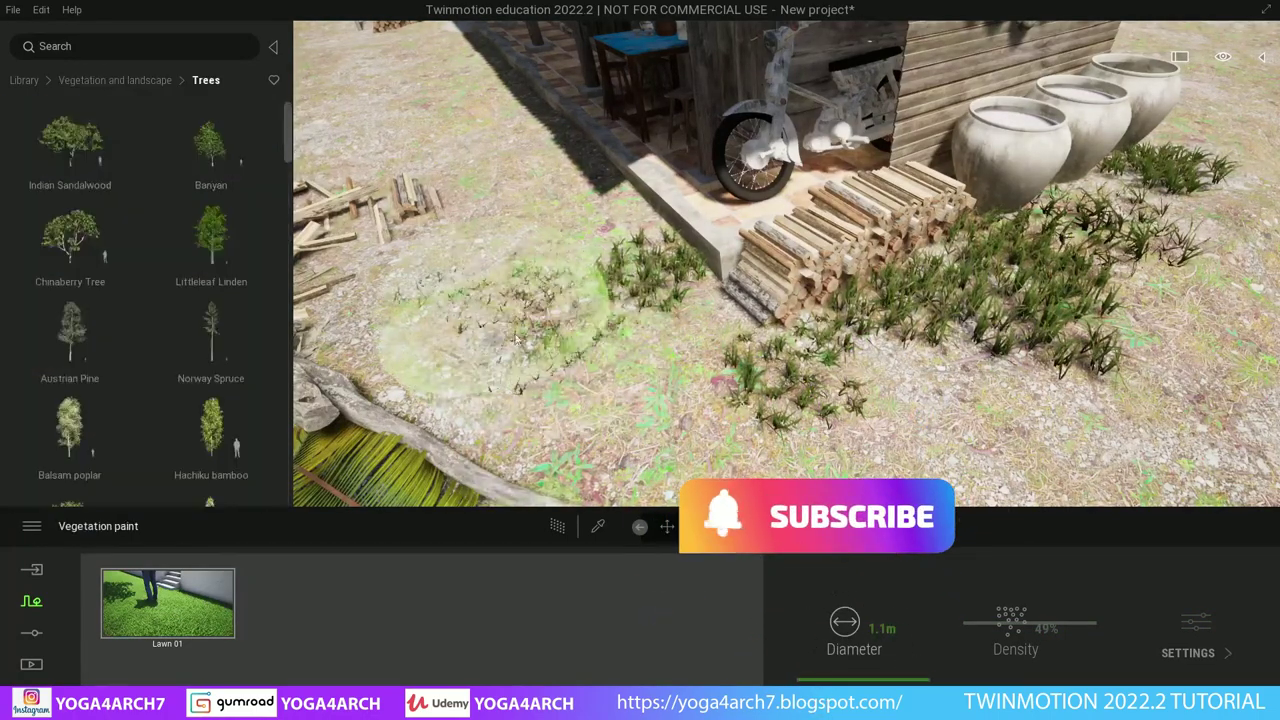
right_click_drag(637, 387, 860, 390)
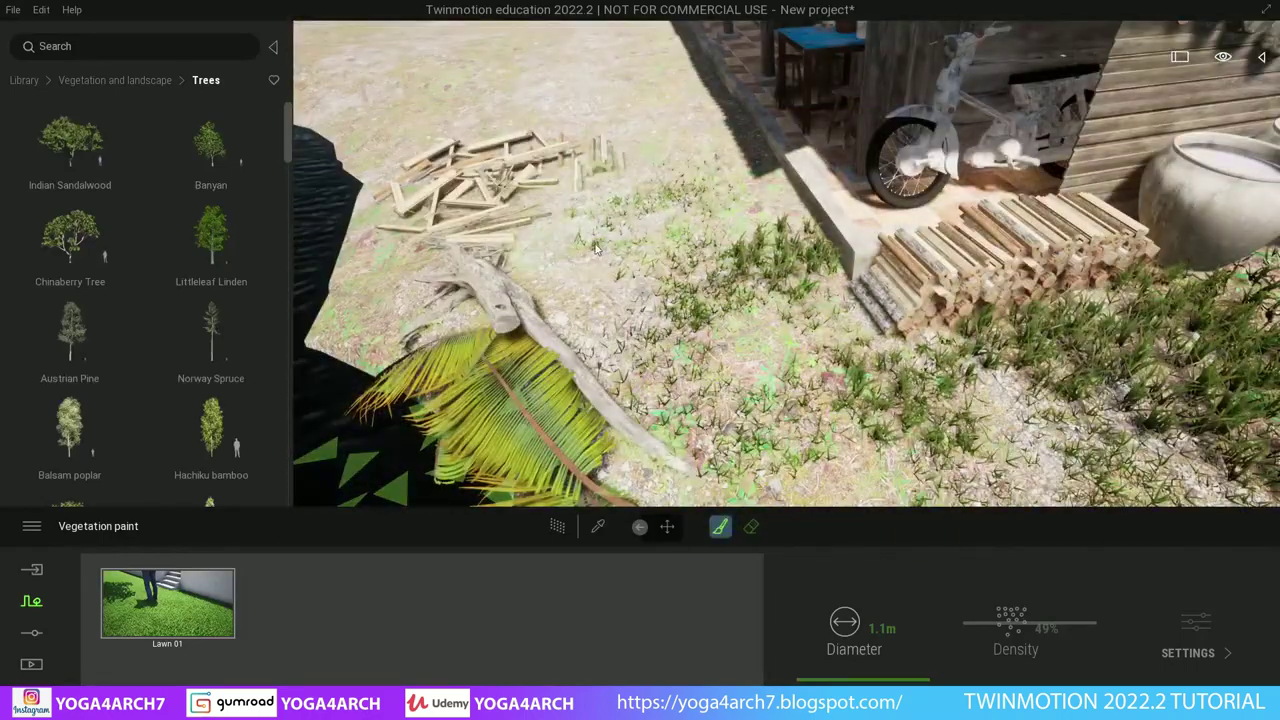
right_click_drag(700, 371, 560, 380)
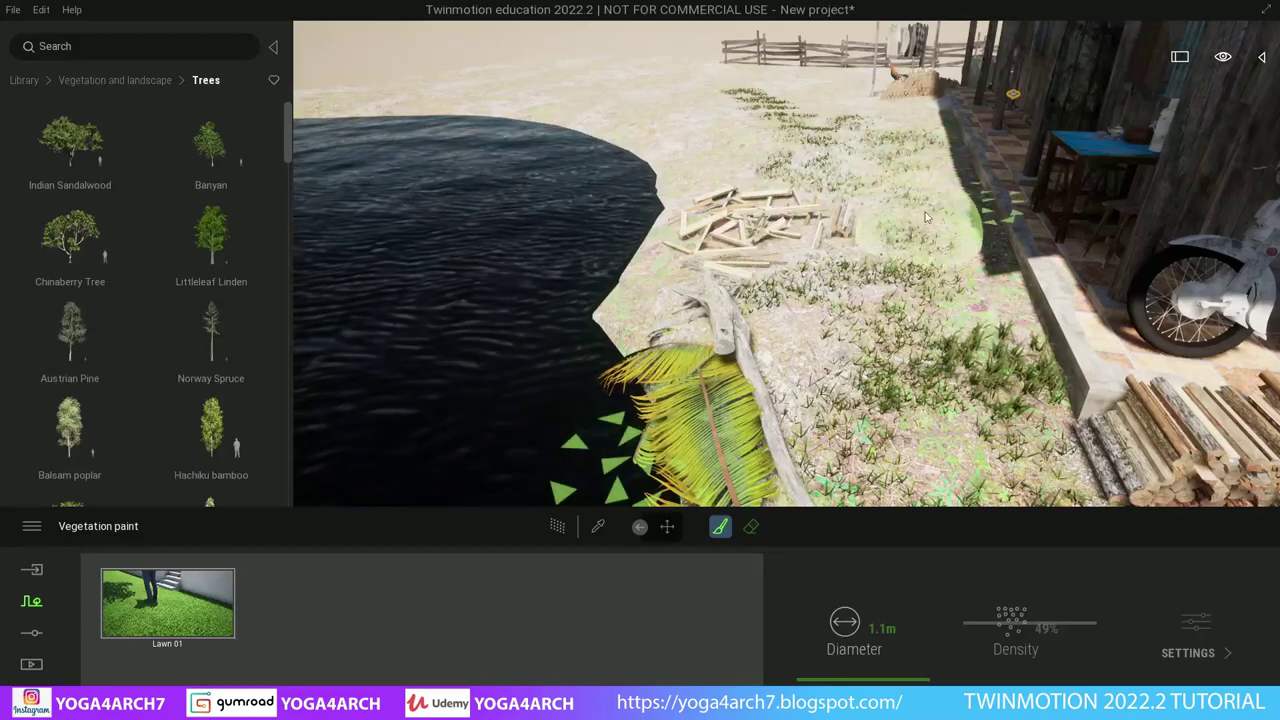
right_click_drag(930, 272, 597, 229)
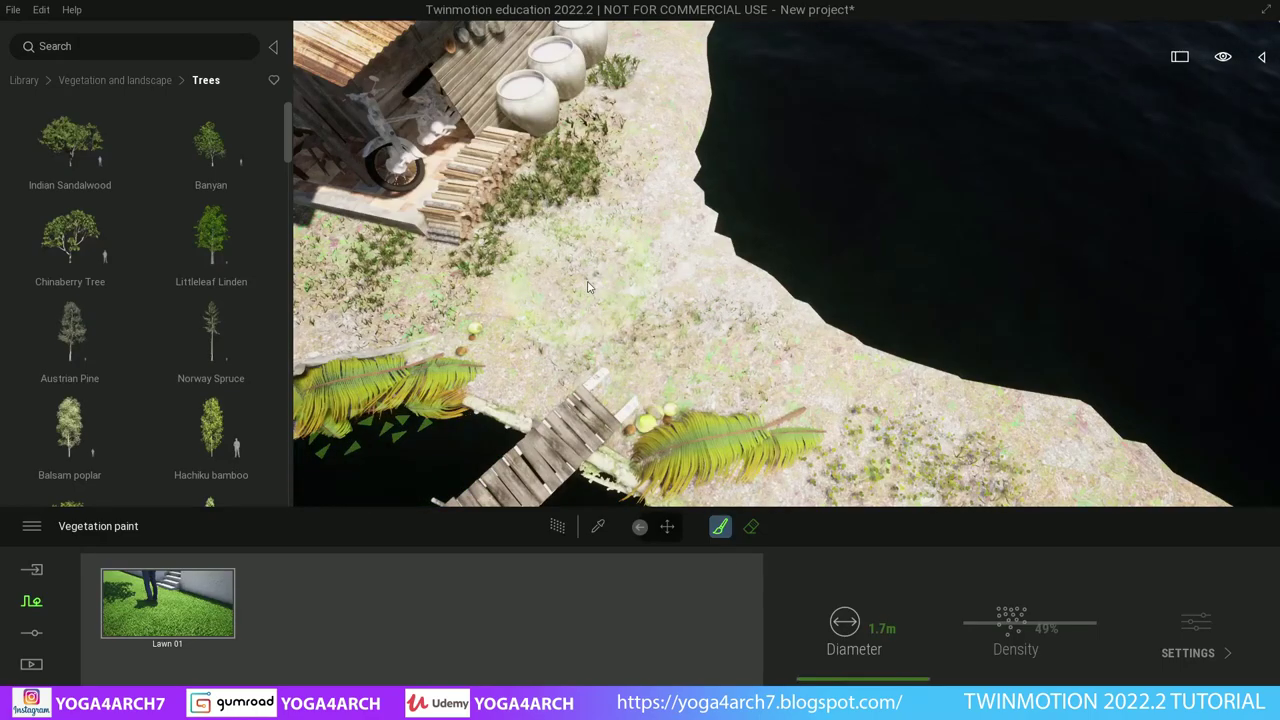
scroll(588, 287, "up", 10)
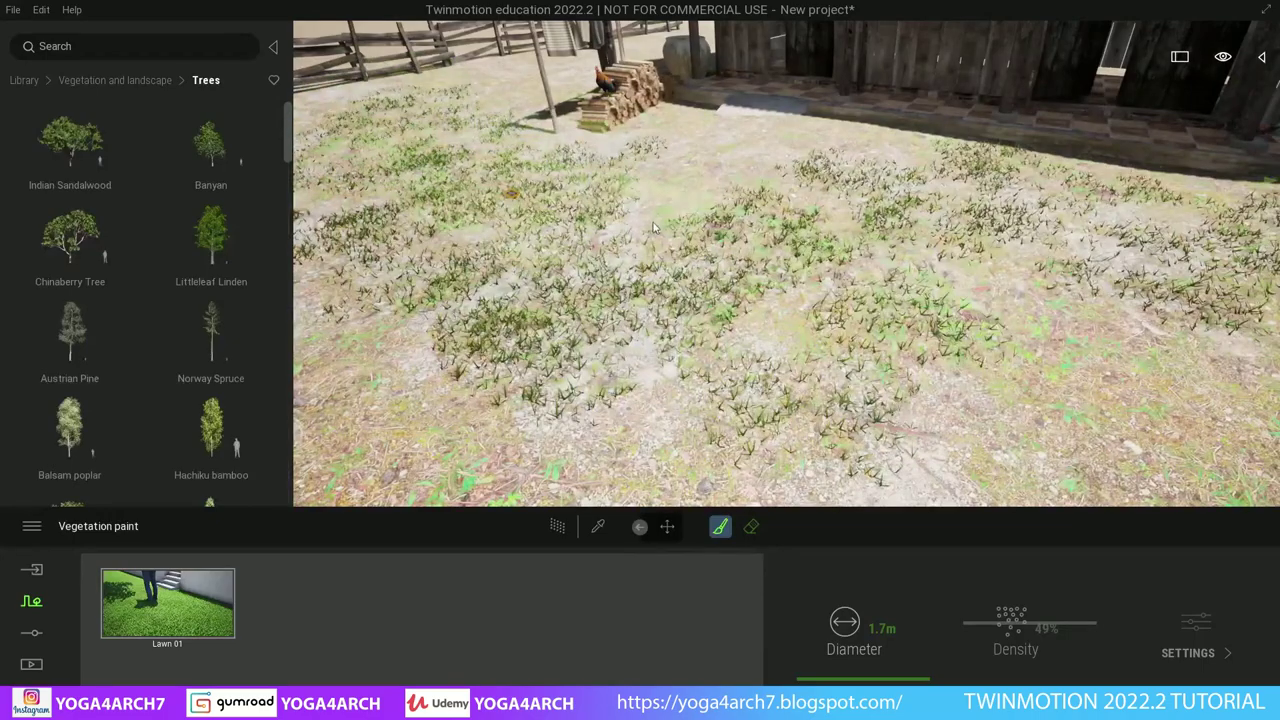
left_click(24, 81)
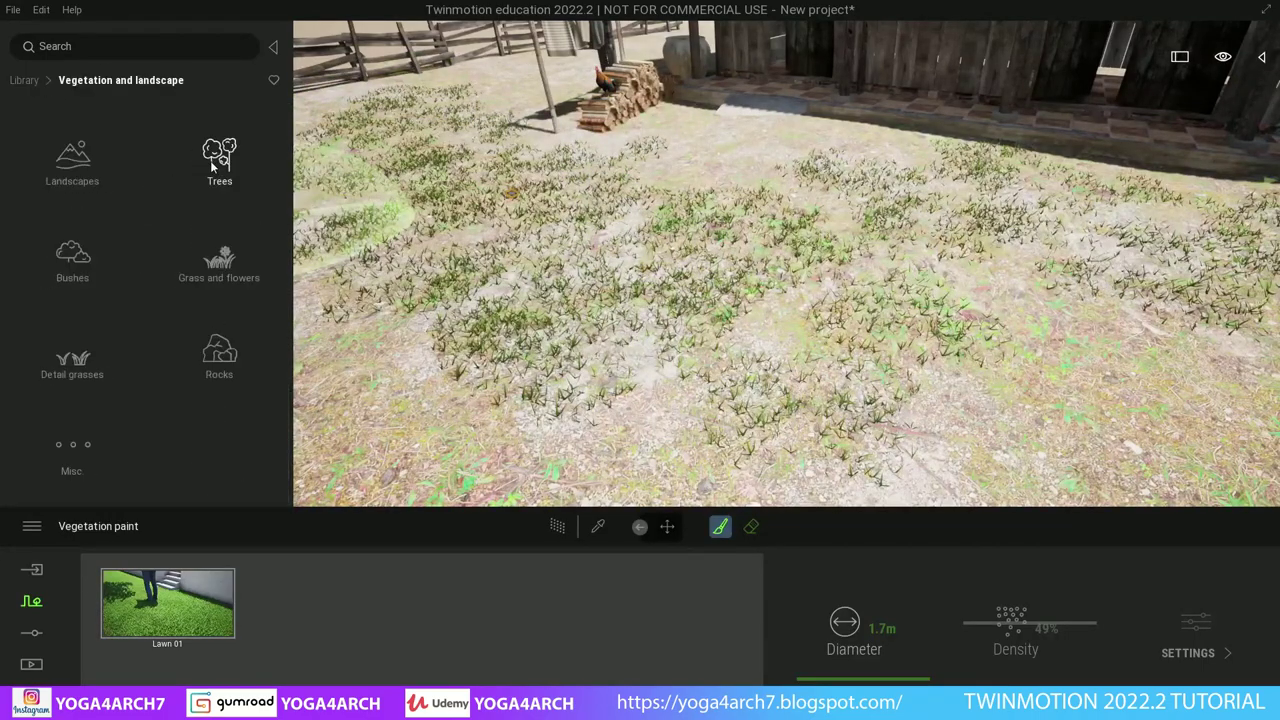
- Add Wild Grass 01, Clovers 01 and Weed 02 to the paint set with lowered density
left_click(220, 259)
scroll(98, 384, "down", 1)
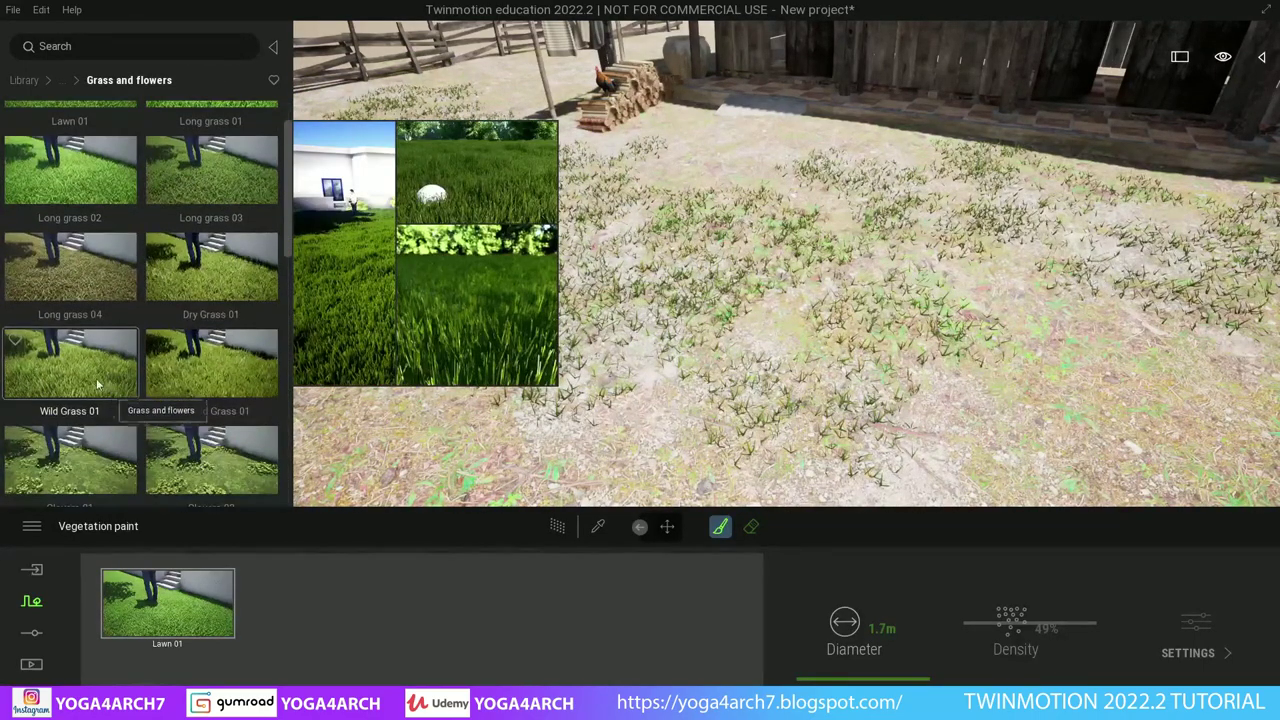
left_click(98, 384)
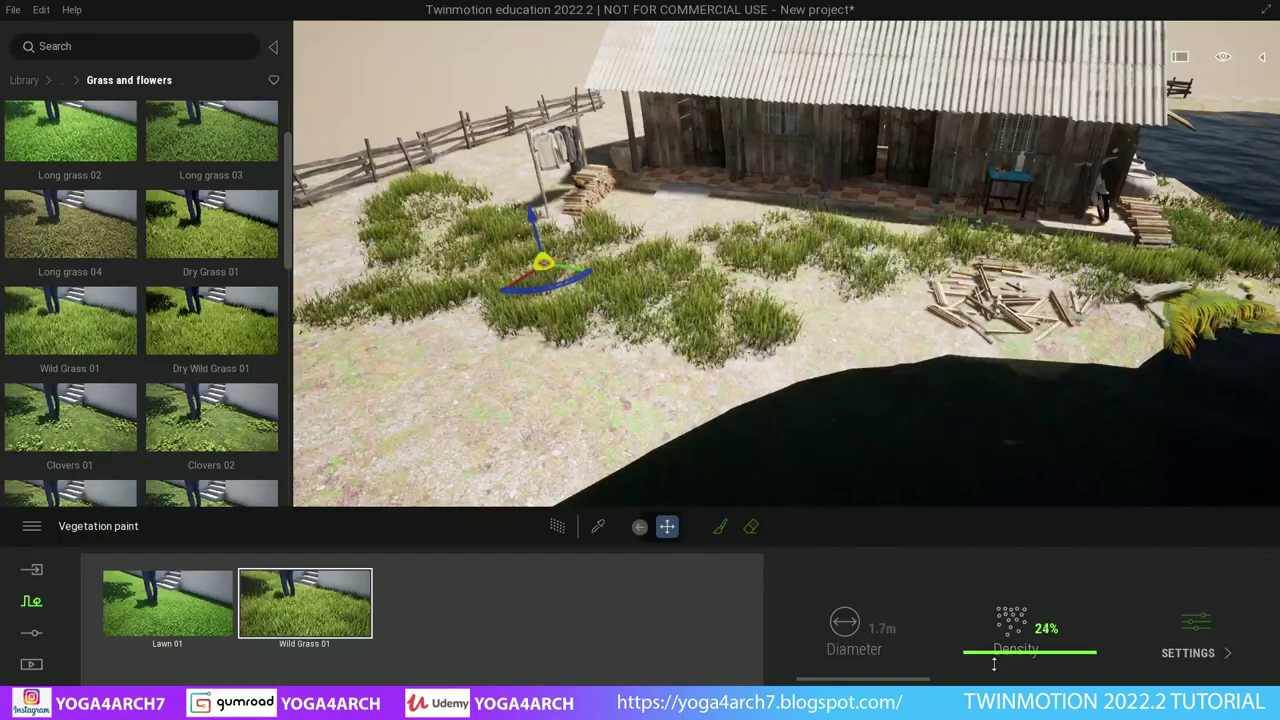
left_click_drag(994, 663, 996, 676)
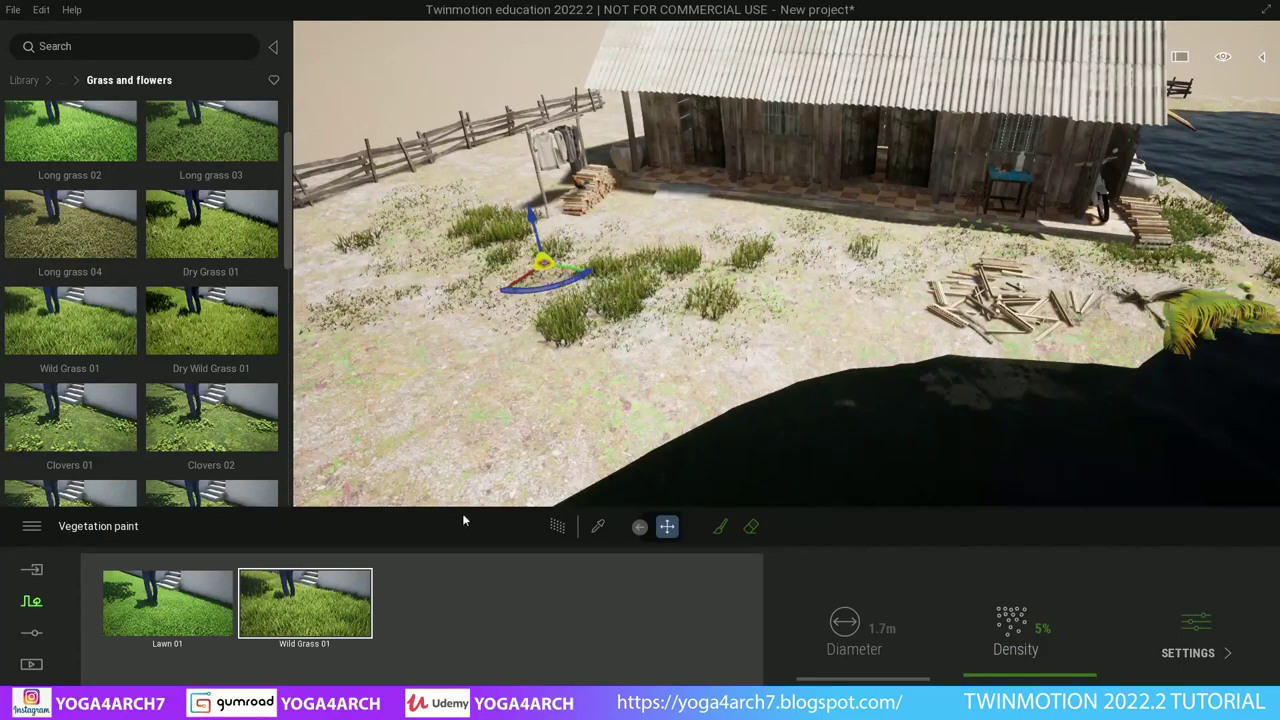
scroll(178, 345, "down", 1)
left_click_drag(69, 305, 472, 625)
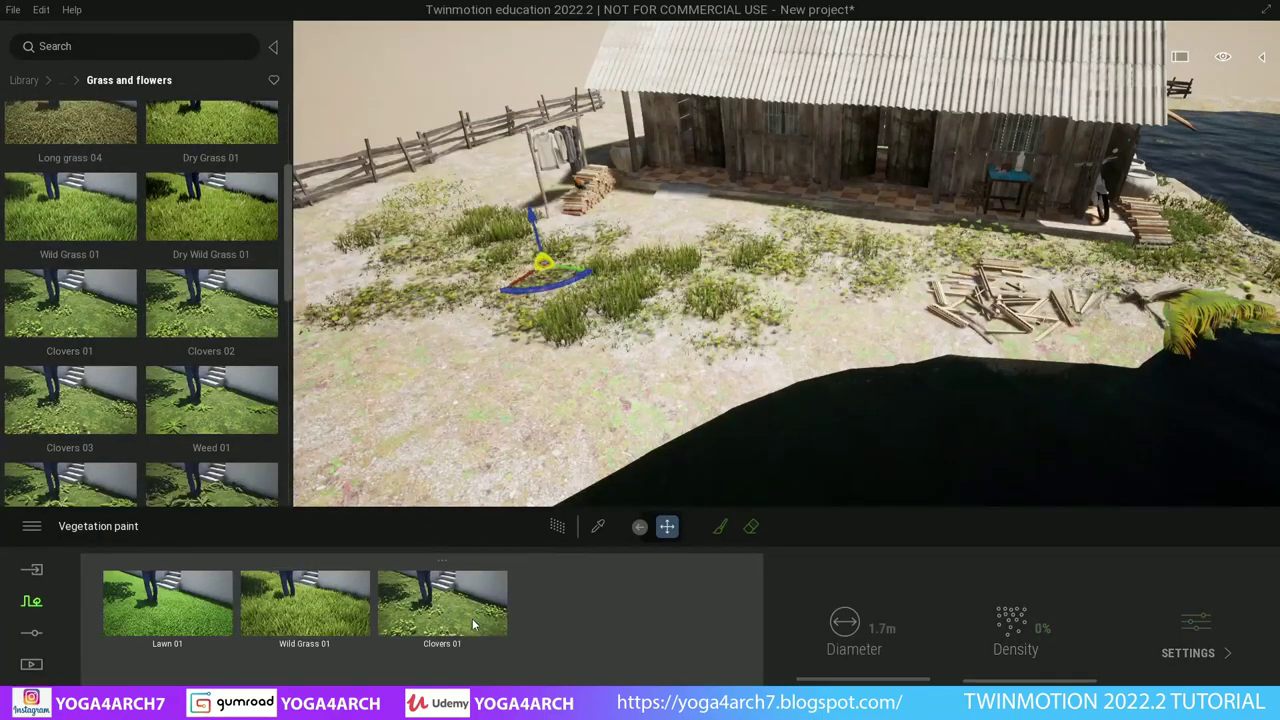
scroll(205, 430, "down", 1)
scroll(210, 440, "down", 1)
left_click_drag(211, 300, 580, 630)
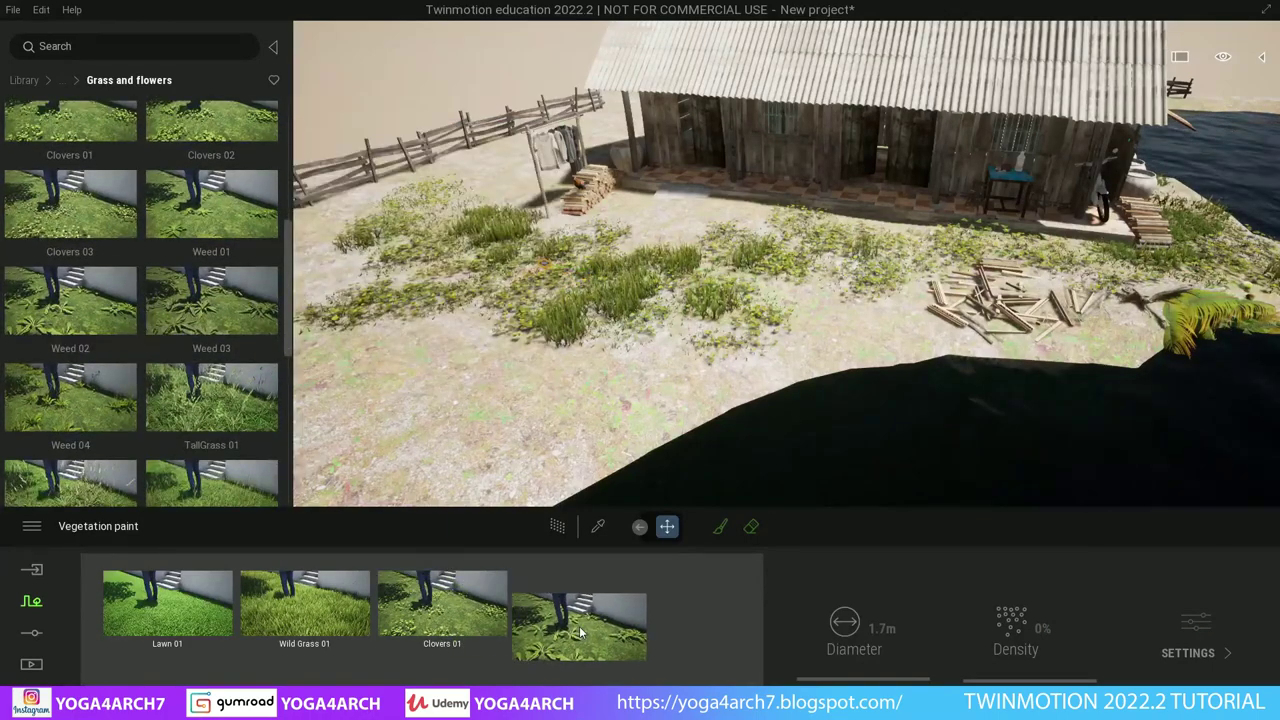
- Paint weeds over the bare yard ground near the house and fence
middle_click_drag(398, 464, 462, 430)
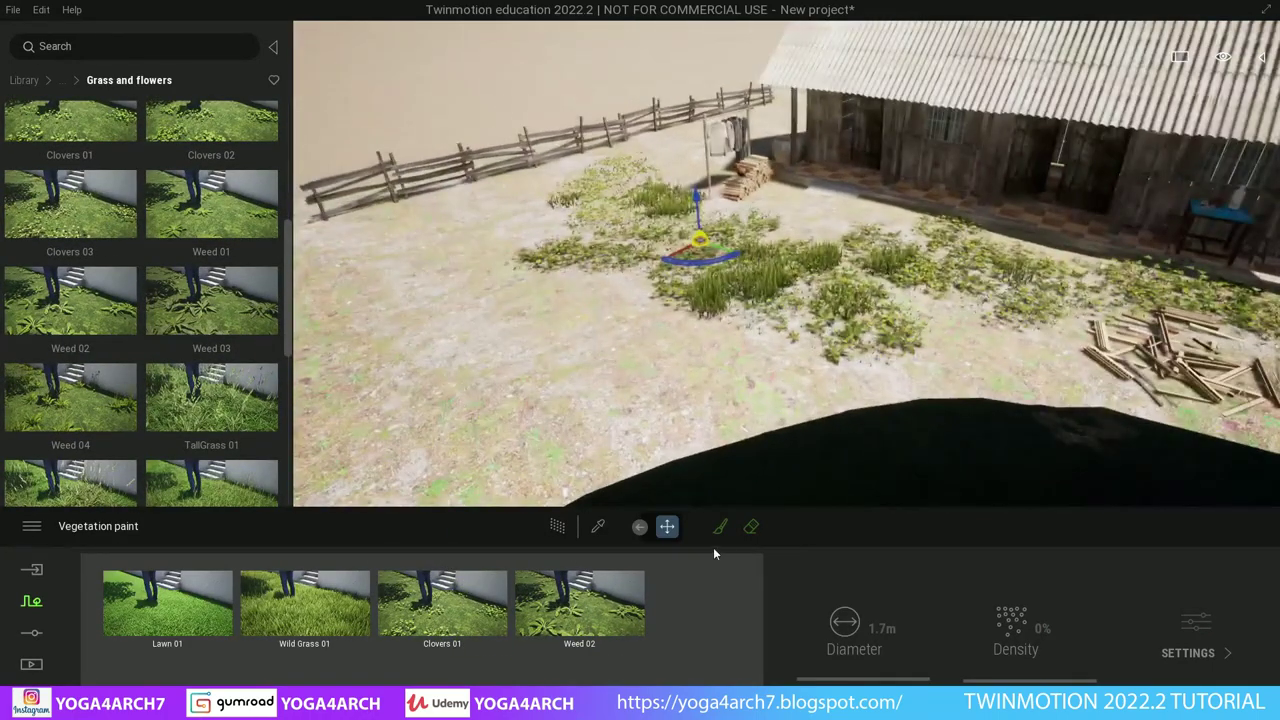
left_click_drag(763, 360, 918, 345)
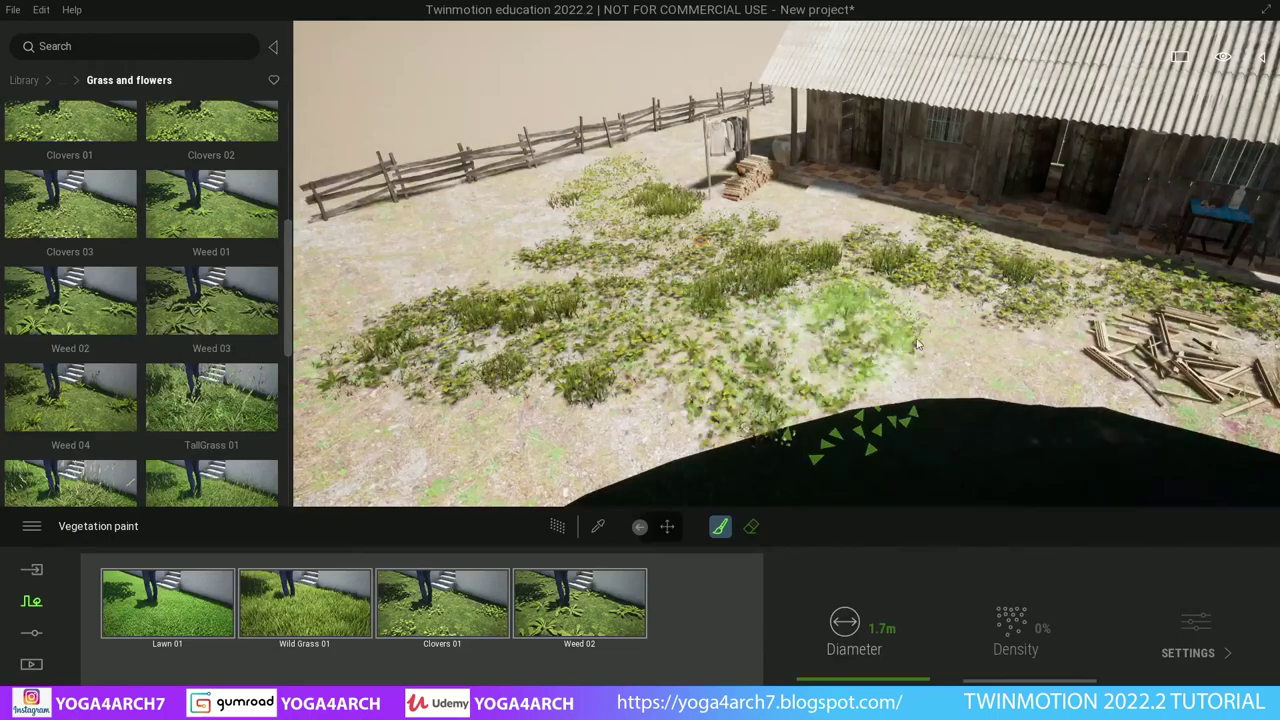
middle_click_drag(614, 386, 786, 328)
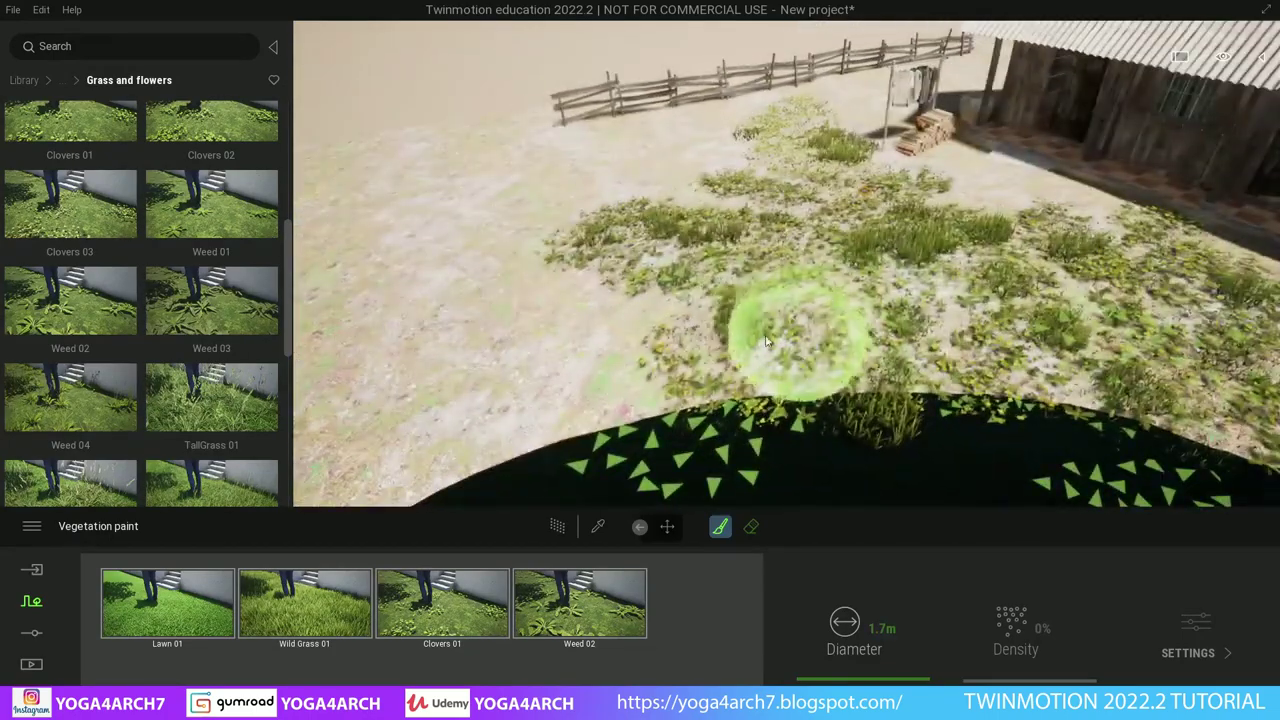
left_click_drag(520, 393, 700, 330)
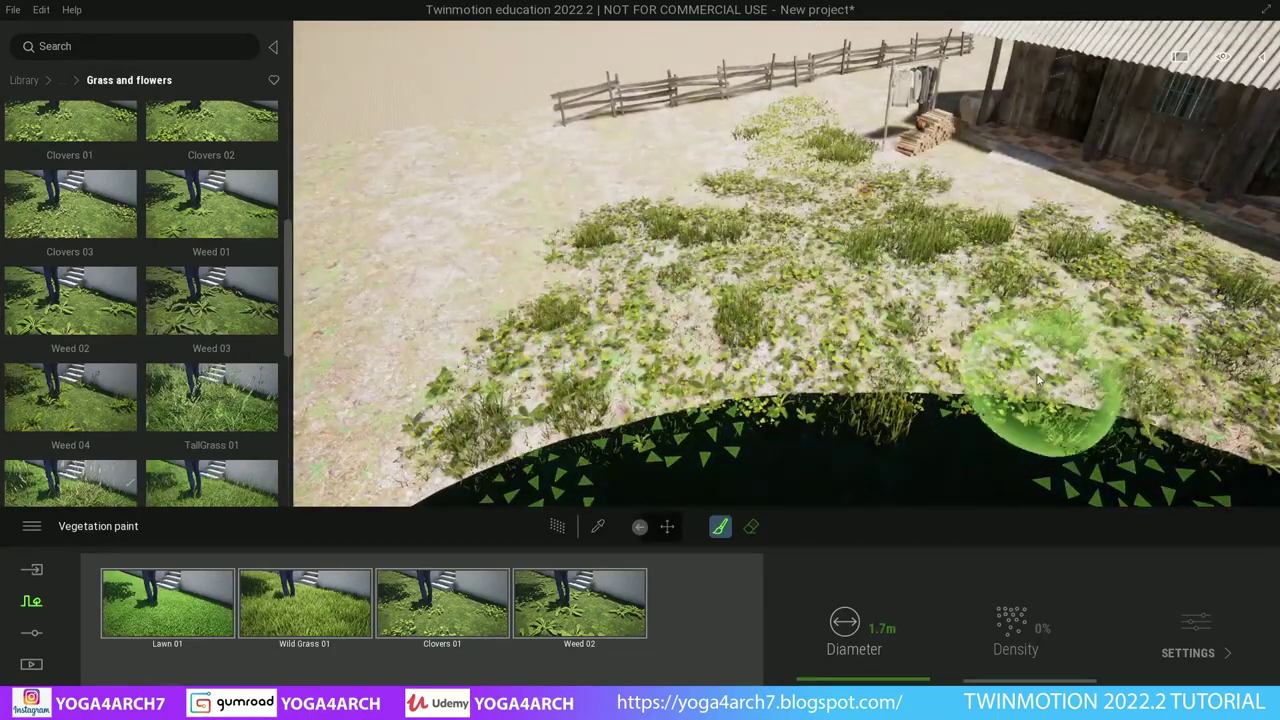
left_click(462, 242)
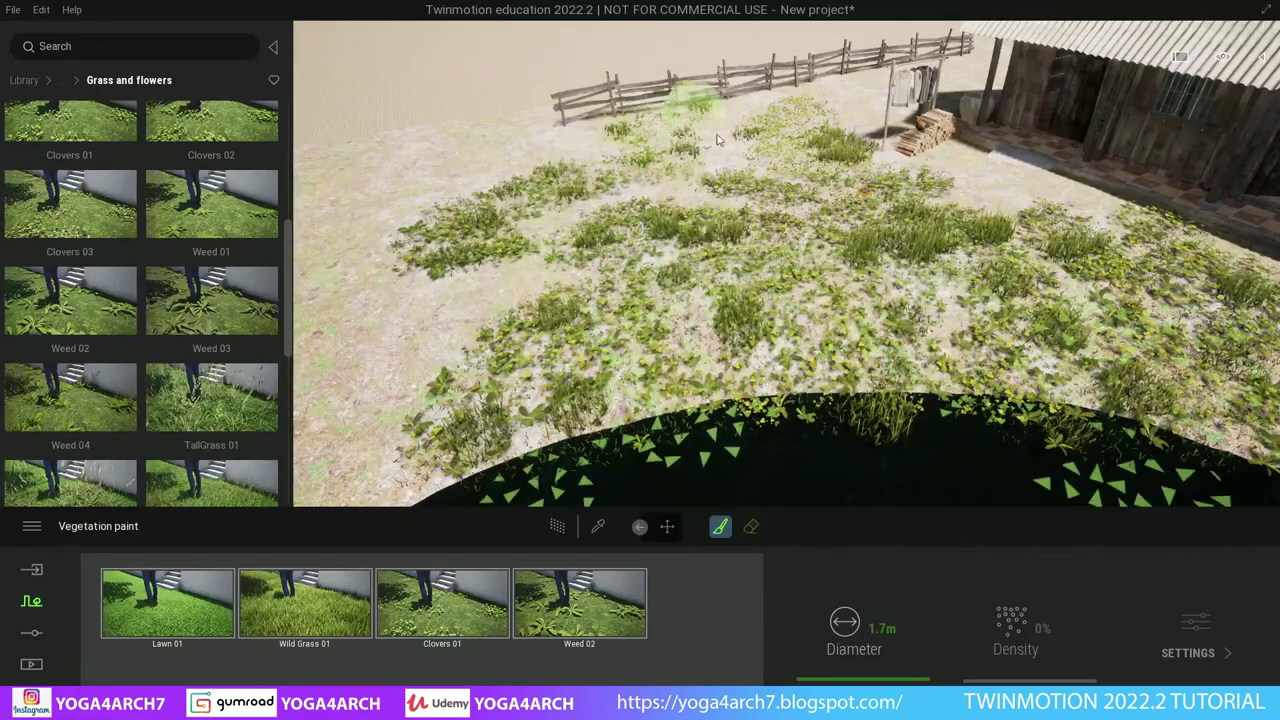
- Paint dense clover and vegetation along the sandy pool bank
mouse_move(597, 338)
right_mouse_down()
mouse_move(740, 285)
mouse_move(738, 242)
right_mouse_up()
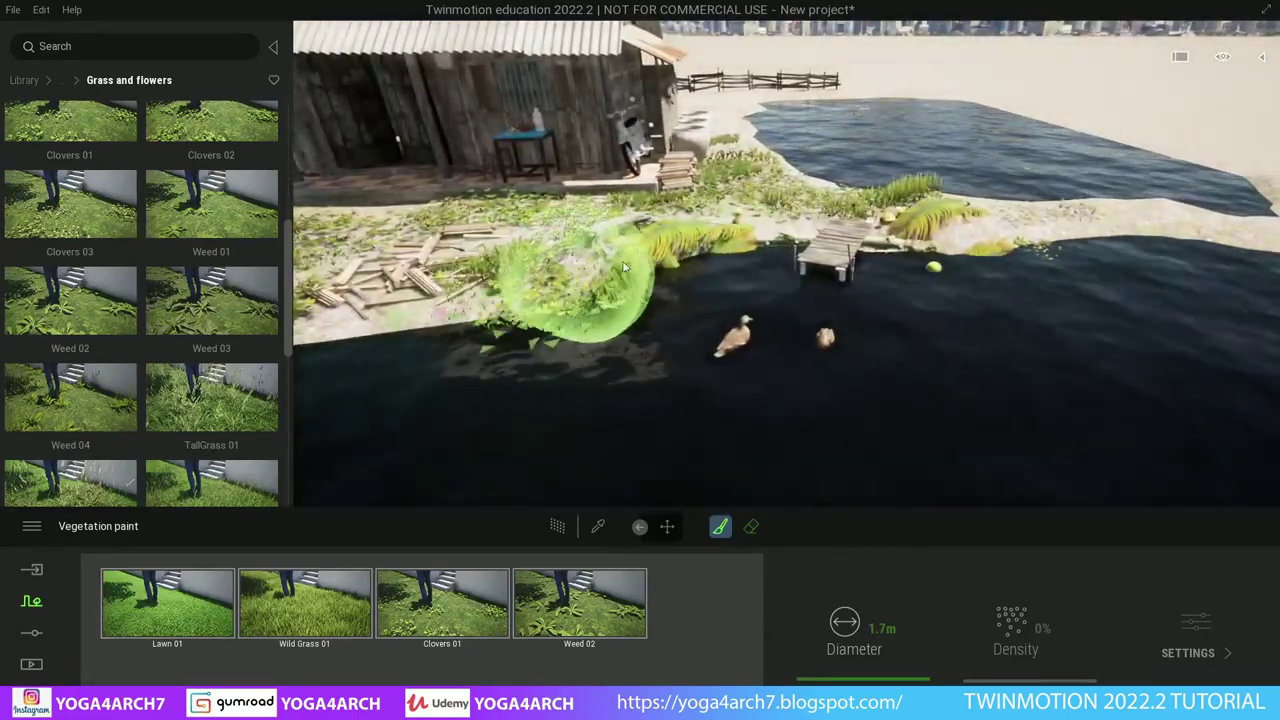
left_click_drag(738, 242, 687, 226)
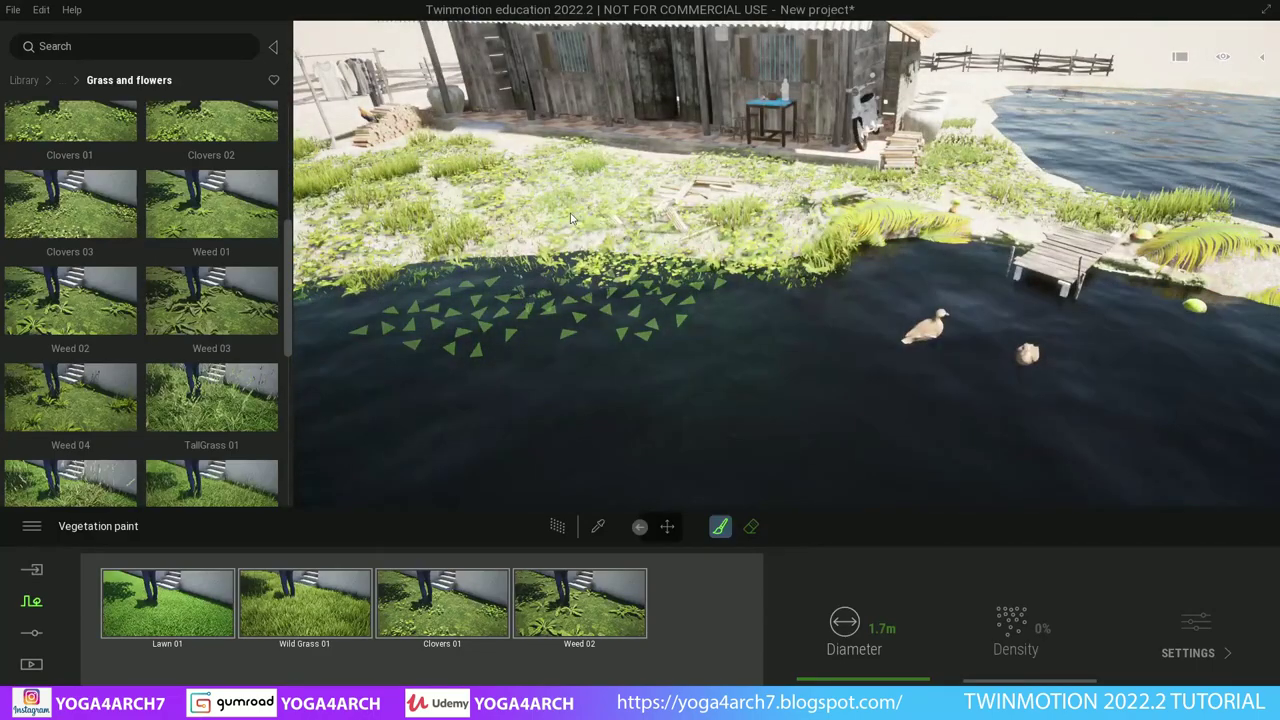
mouse_move(572, 218)
right_mouse_down()
mouse_move(1037, 319)
mouse_move(692, 335)
right_mouse_up()
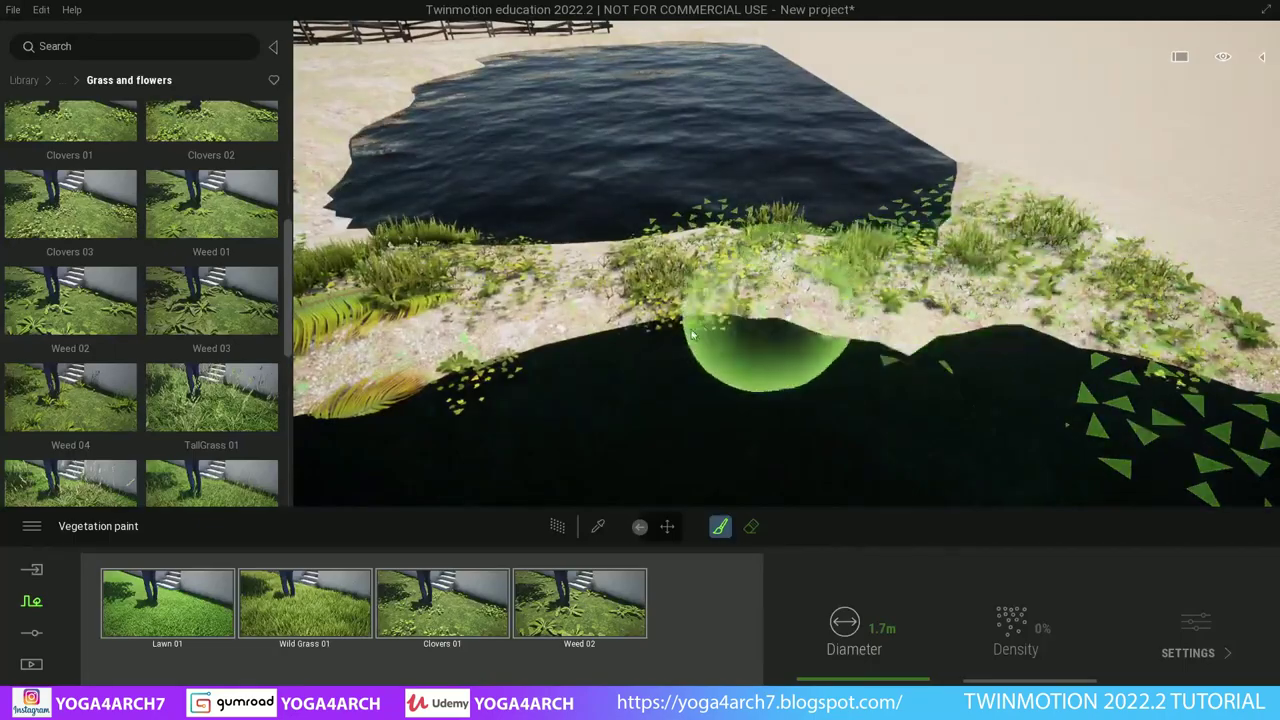
mouse_move(692, 335)
left_mouse_down()
mouse_move(600, 325)
mouse_move(820, 320)
left_mouse_up()
- Paint more weeds near the fence, the shack and pots, and along the pool edge
right_click_drag(820, 320, 841, 304)
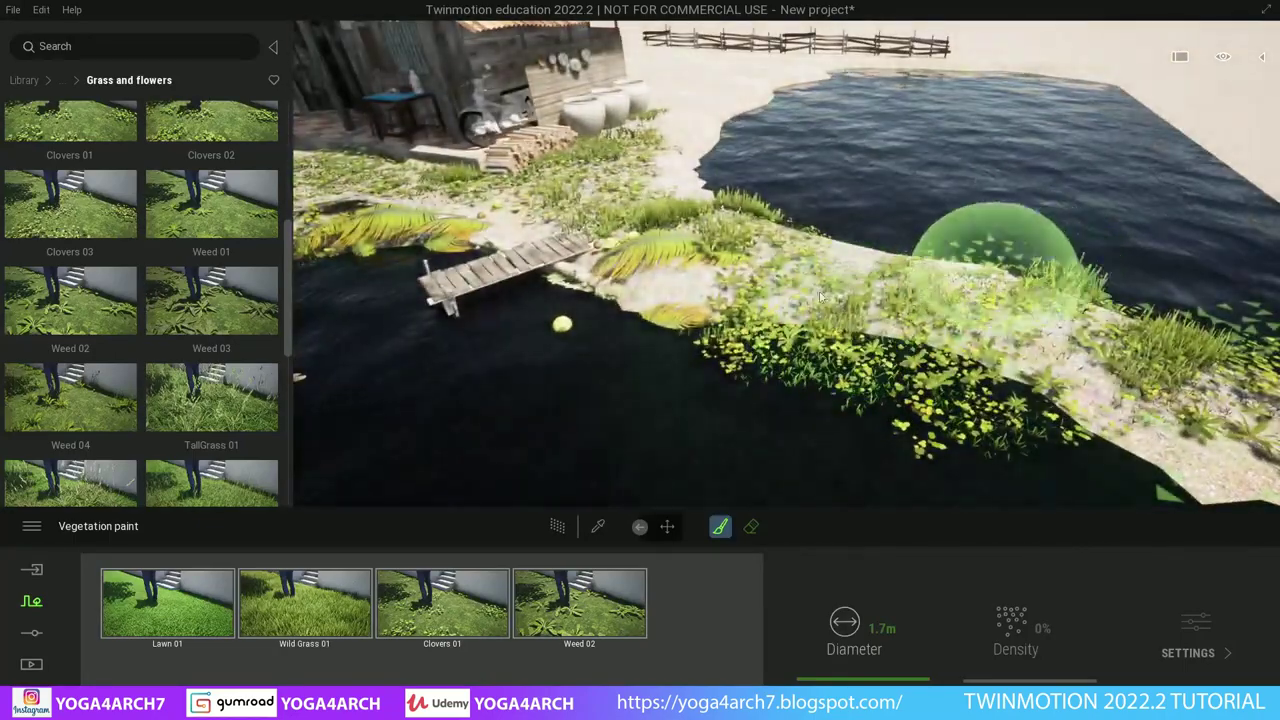
mouse_move(657, 290)
right_mouse_down()
mouse_move(962, 330)
mouse_move(1147, 187)
right_mouse_up()
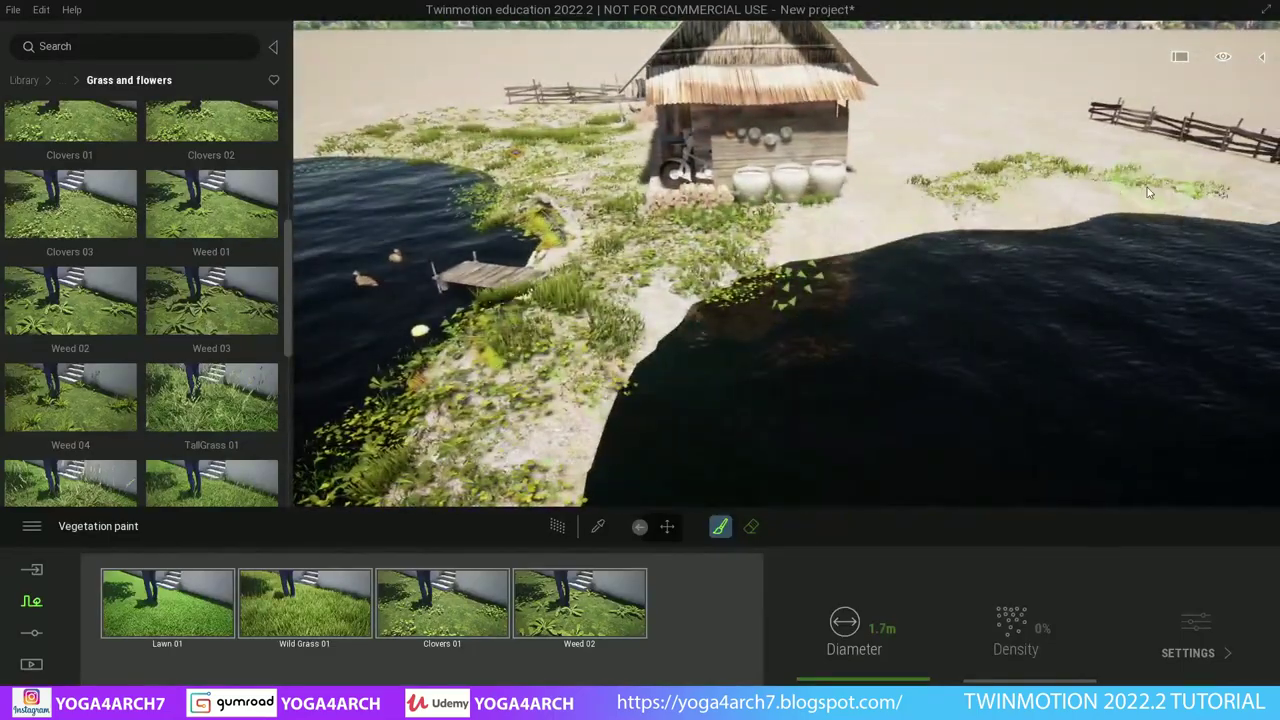
scroll(1147, 187, "up", 10)
right_click_drag(1147, 187, 1052, 265)
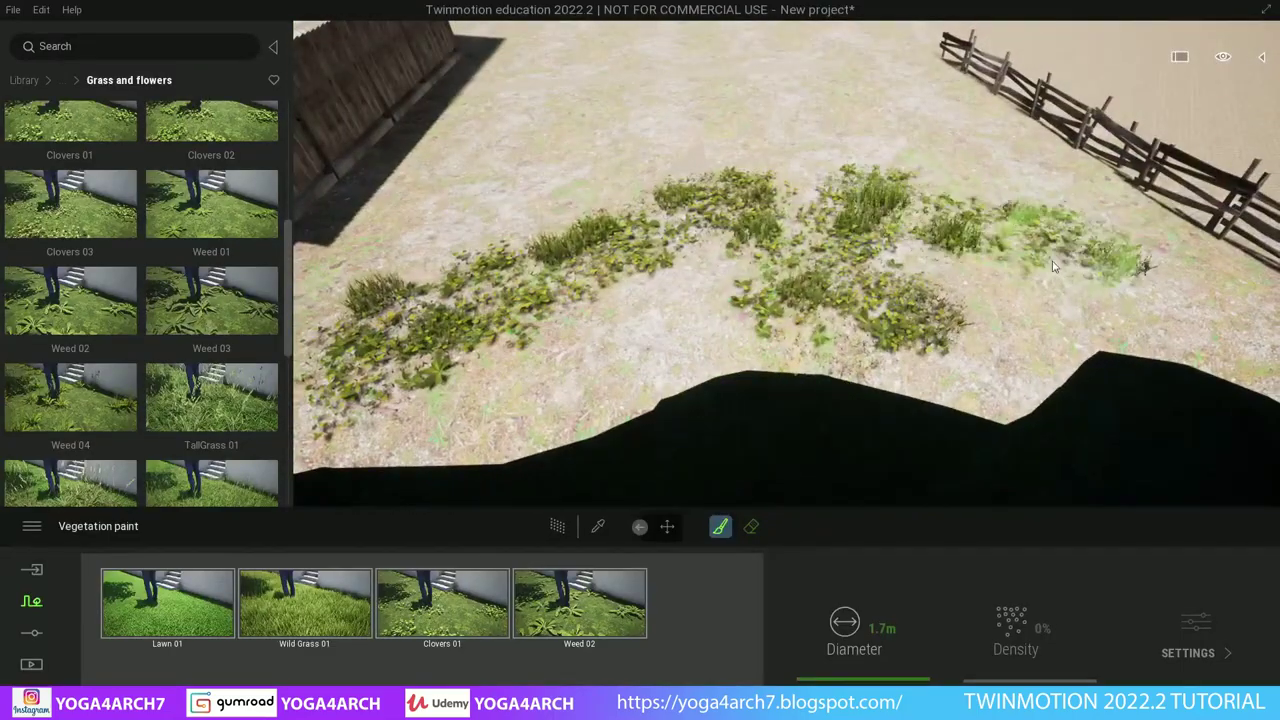
left_click_drag(1052, 265, 1079, 219)
mouse_move(447, 227)
left_mouse_down()
mouse_move(486, 357)
mouse_move(843, 271)
mouse_move(866, 197)
left_mouse_up()
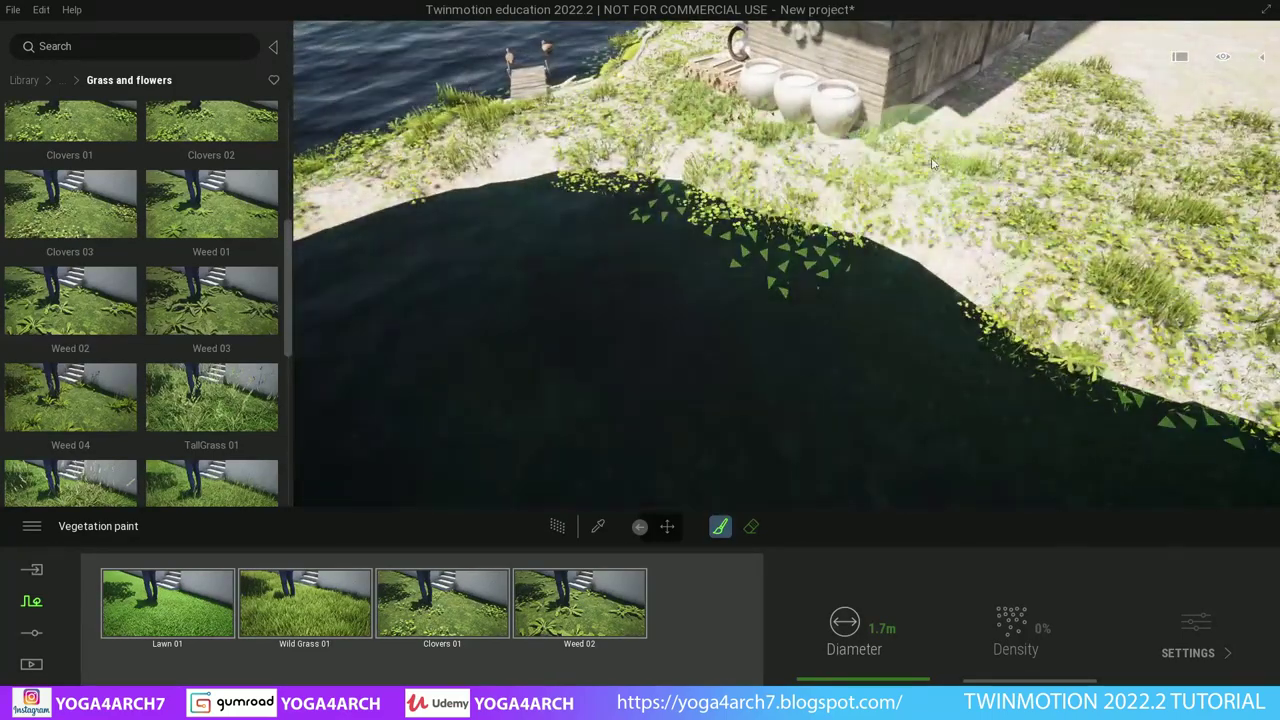
right_click_drag(866, 197, 945, 281)
left_click_drag(945, 281, 828, 252)
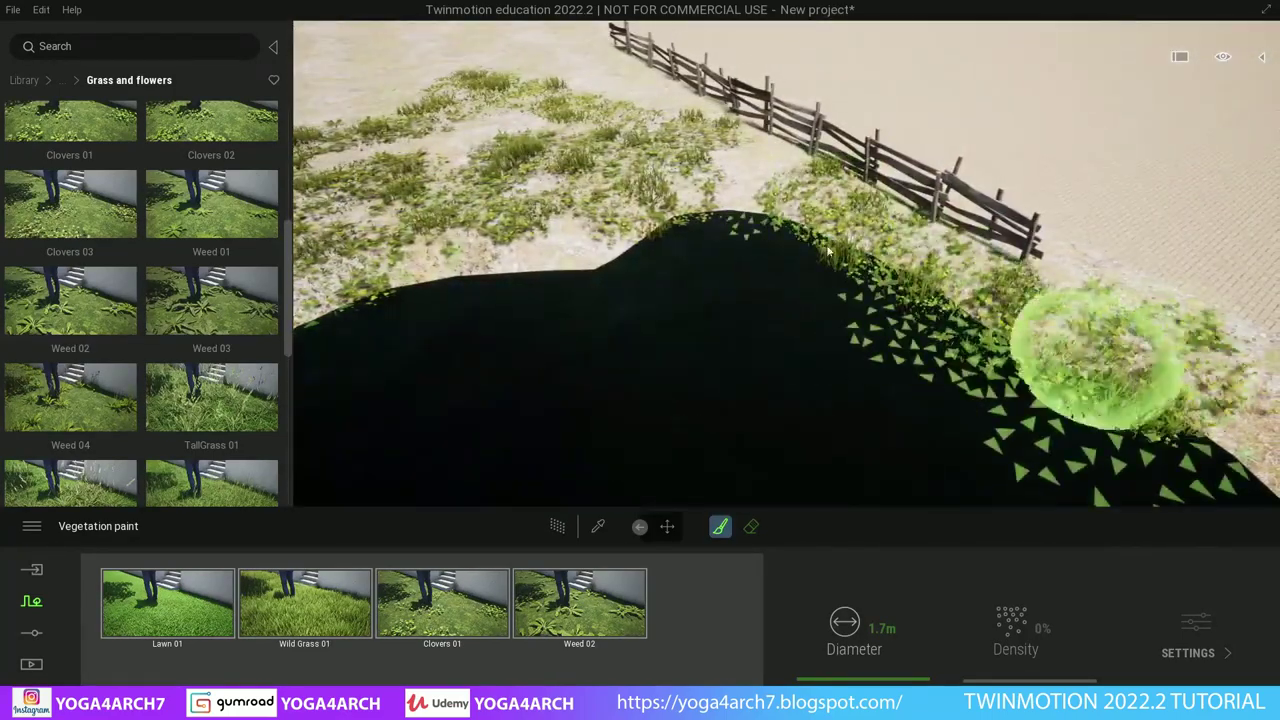
- Delete Weed 02 from the grass paint set
left_click(584, 565)
left_click(566, 524)
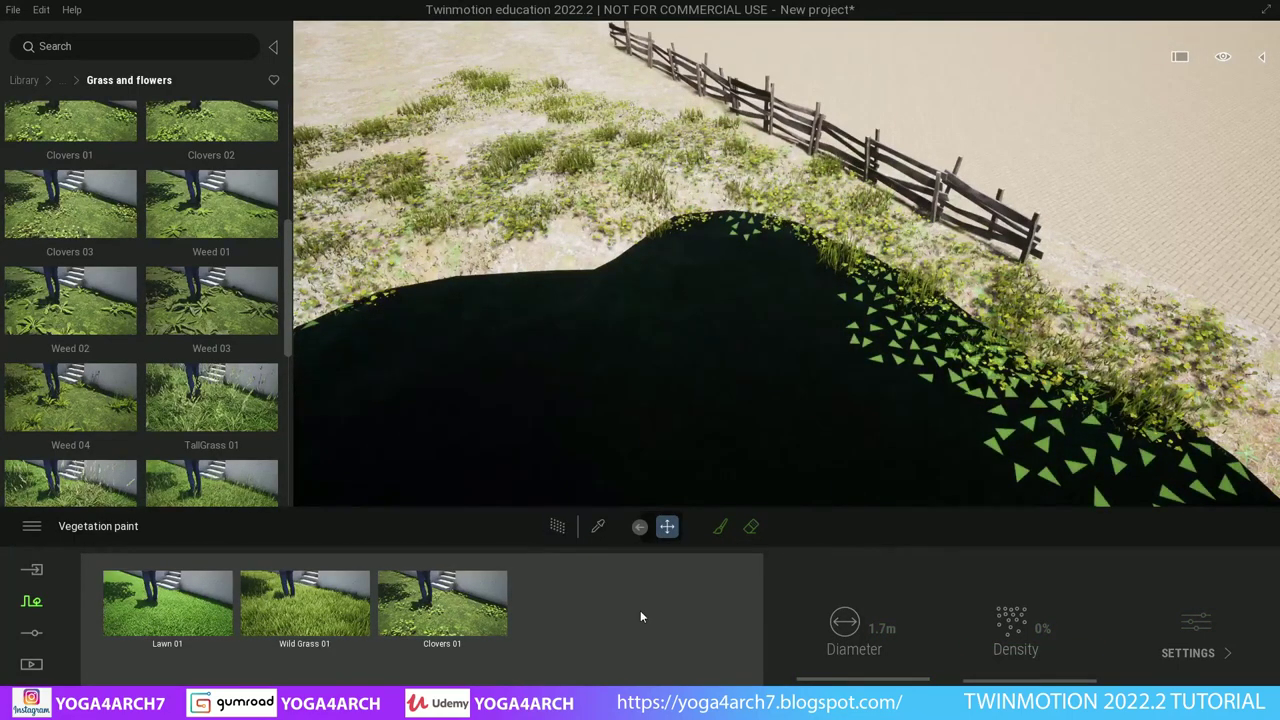
left_click(32, 601)
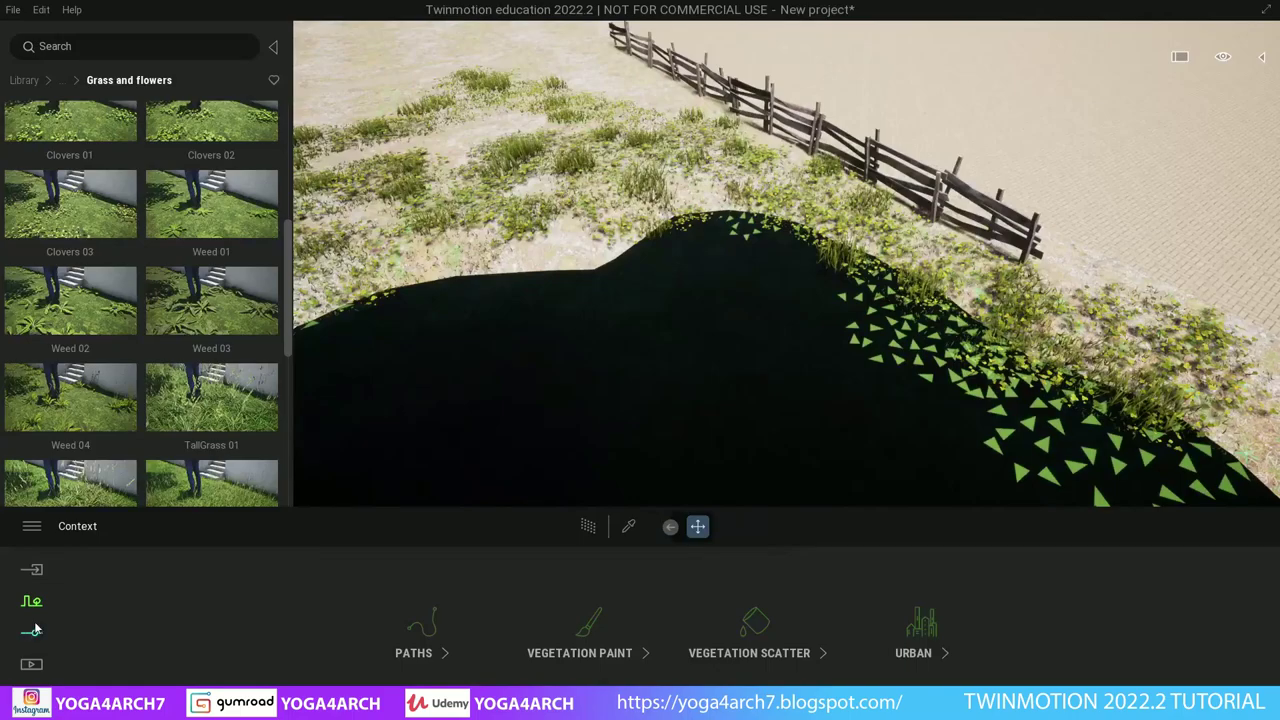
- Browse the Trees library, preview Littleleaf Linden, and start a new vegetation paint set
left_click(591, 632)
mouse_move(700, 380)
right_mouse_down()
mouse_move(766, 372)
mouse_move(735, 365)
right_mouse_up()
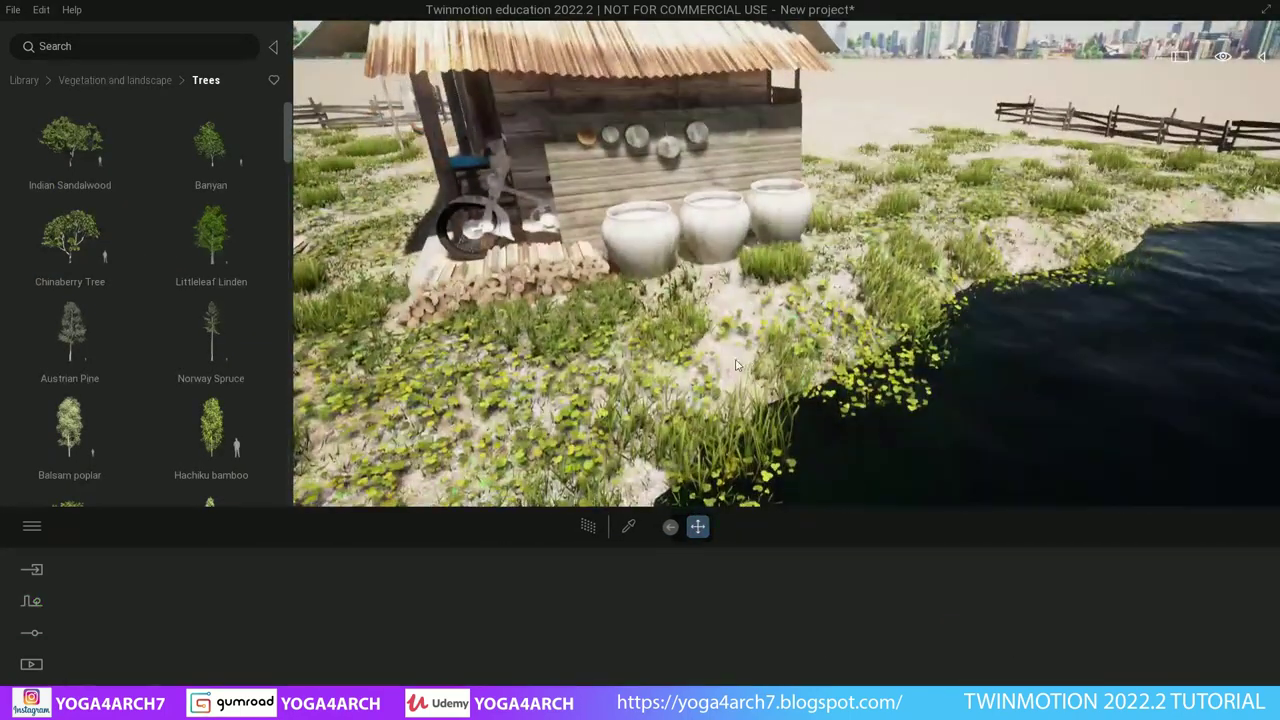
scroll(735, 365, "down", 5)
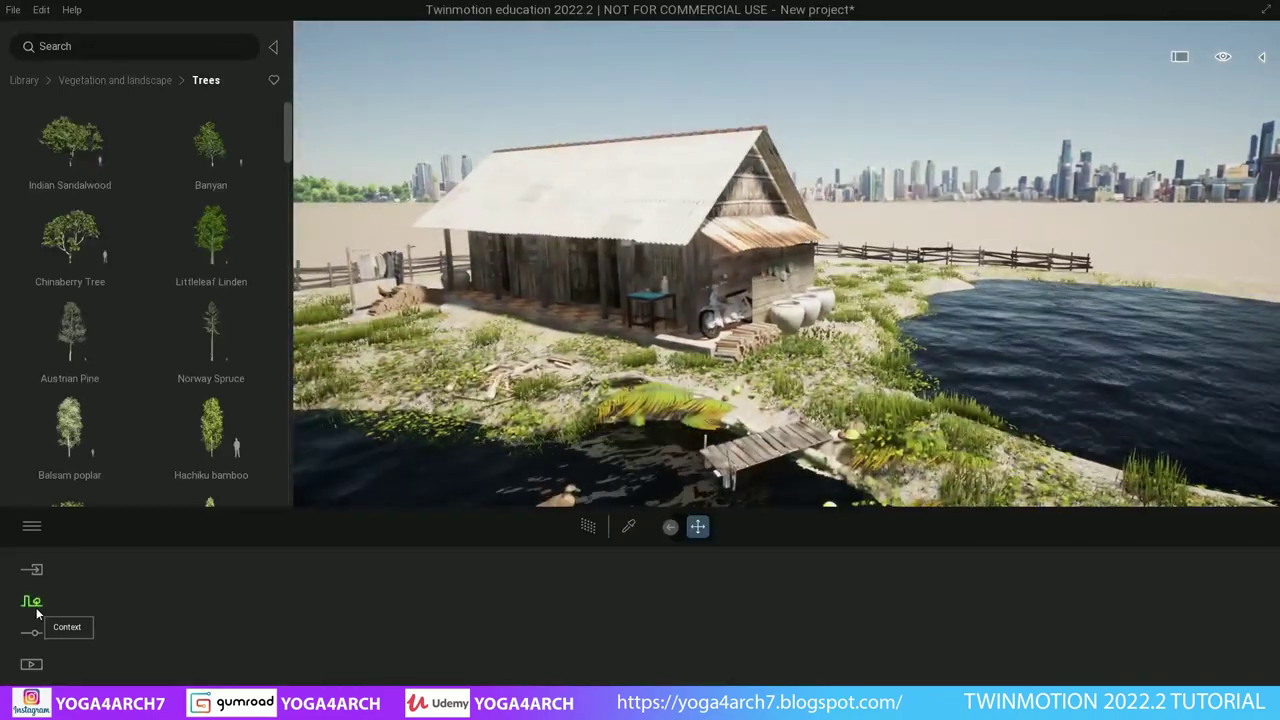
left_click(208, 241)
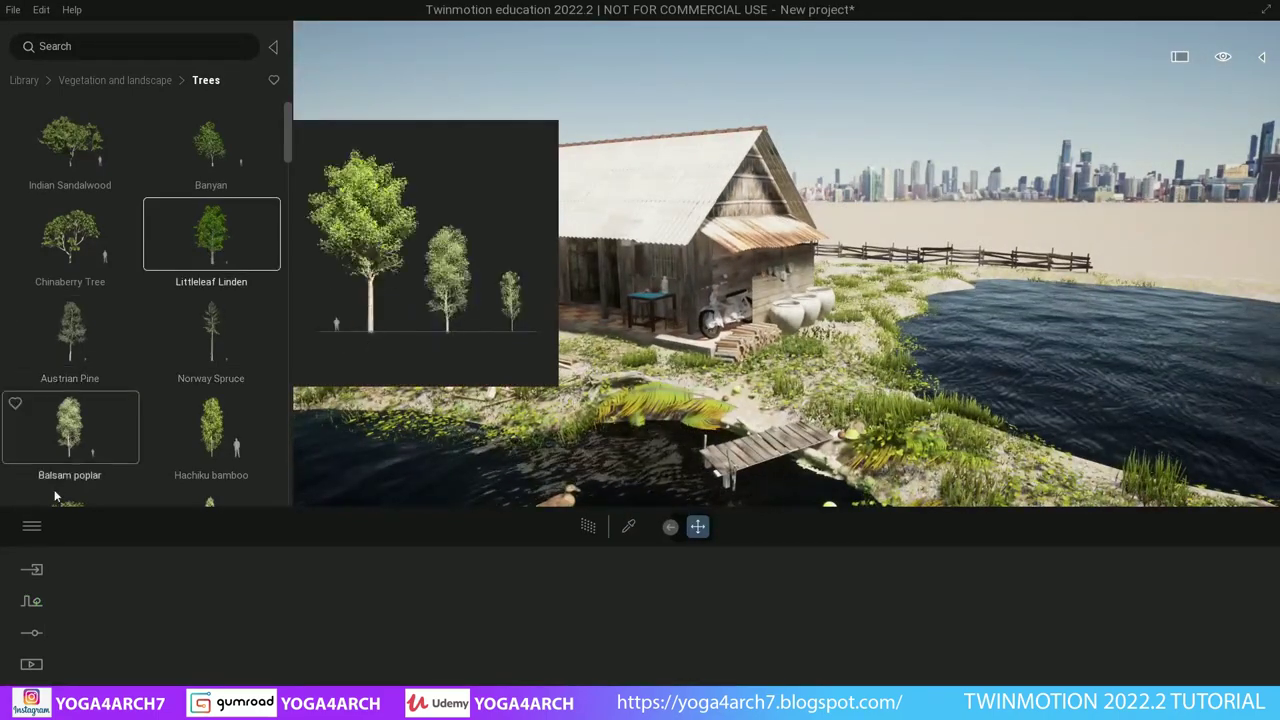
left_click(32, 603)
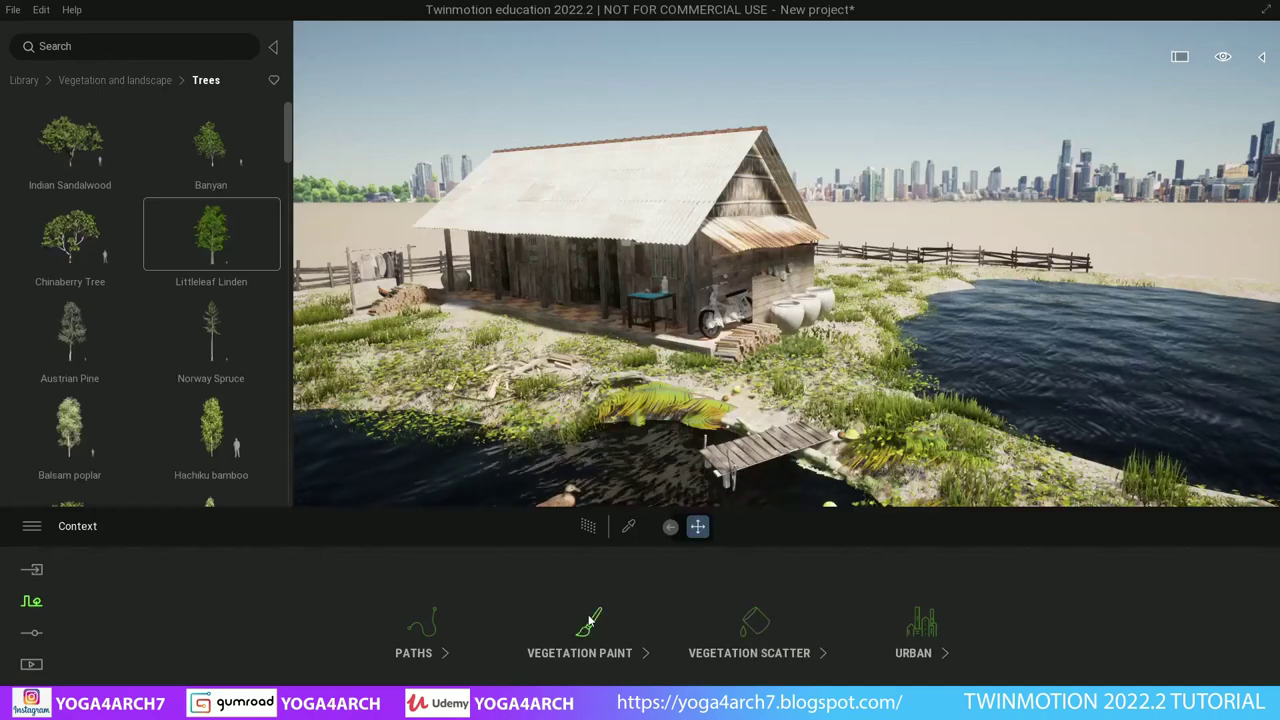
left_click(590, 620)
mouse_move(70, 240)
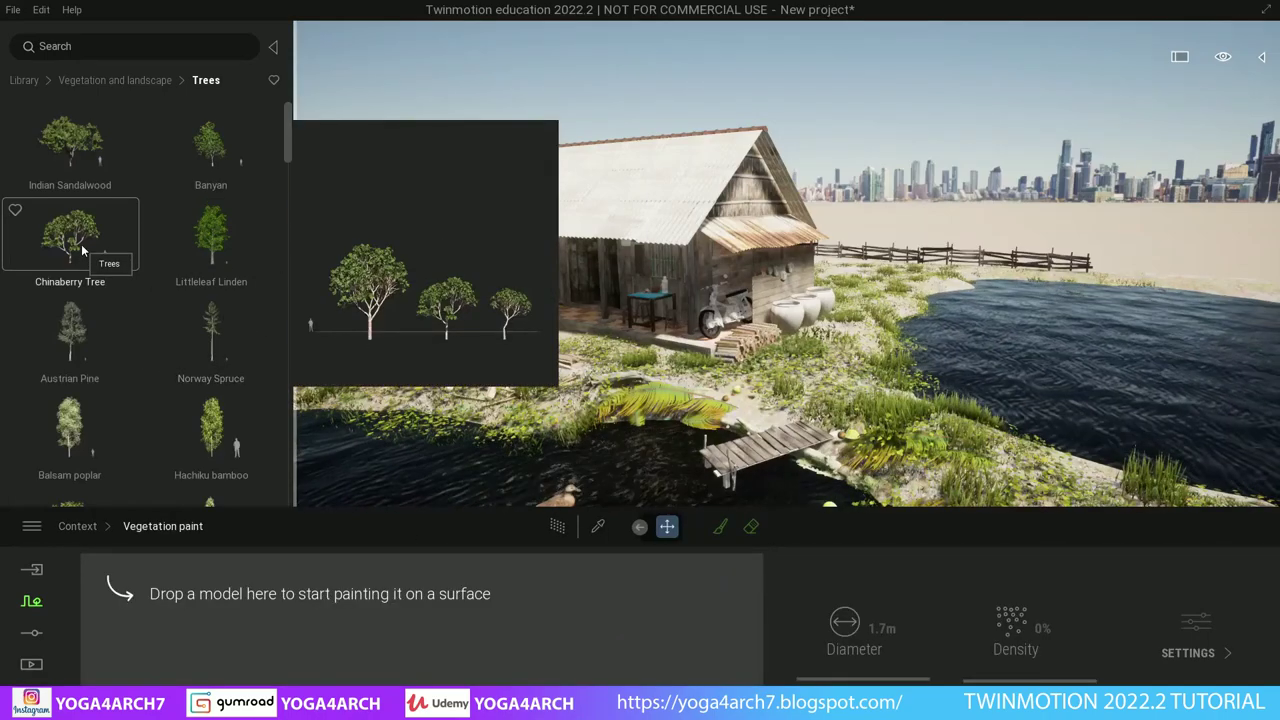
- Add Chinaberry Tree to the paint set and paint it across the open terrain
left_click_drag(84, 250, 248, 612)
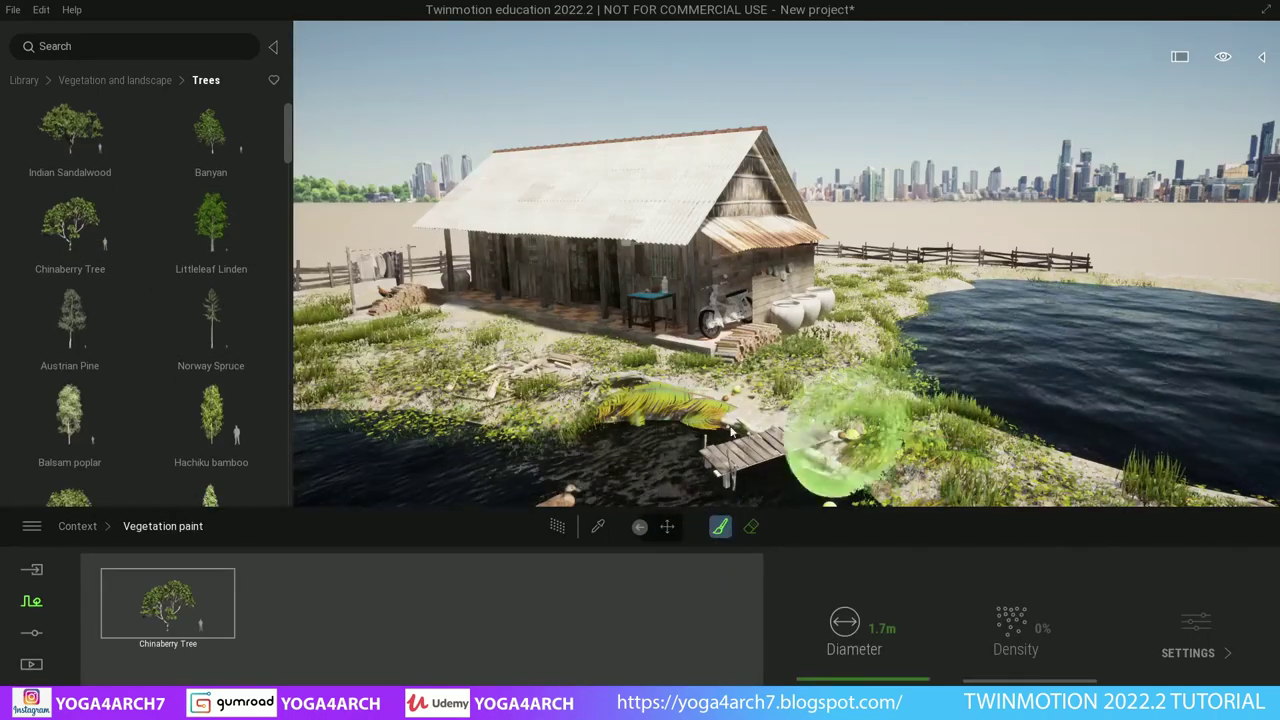
right_click_drag(829, 428, 714, 428)
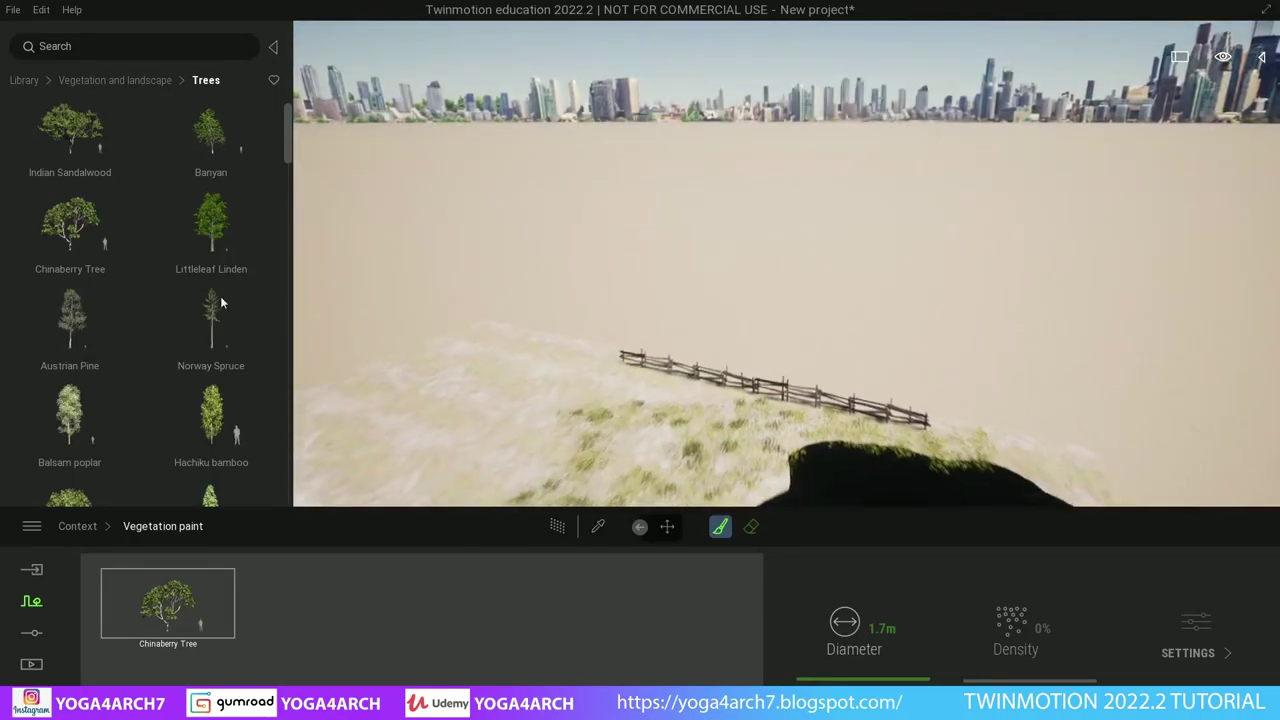
left_click_drag(70, 220, 444, 570)
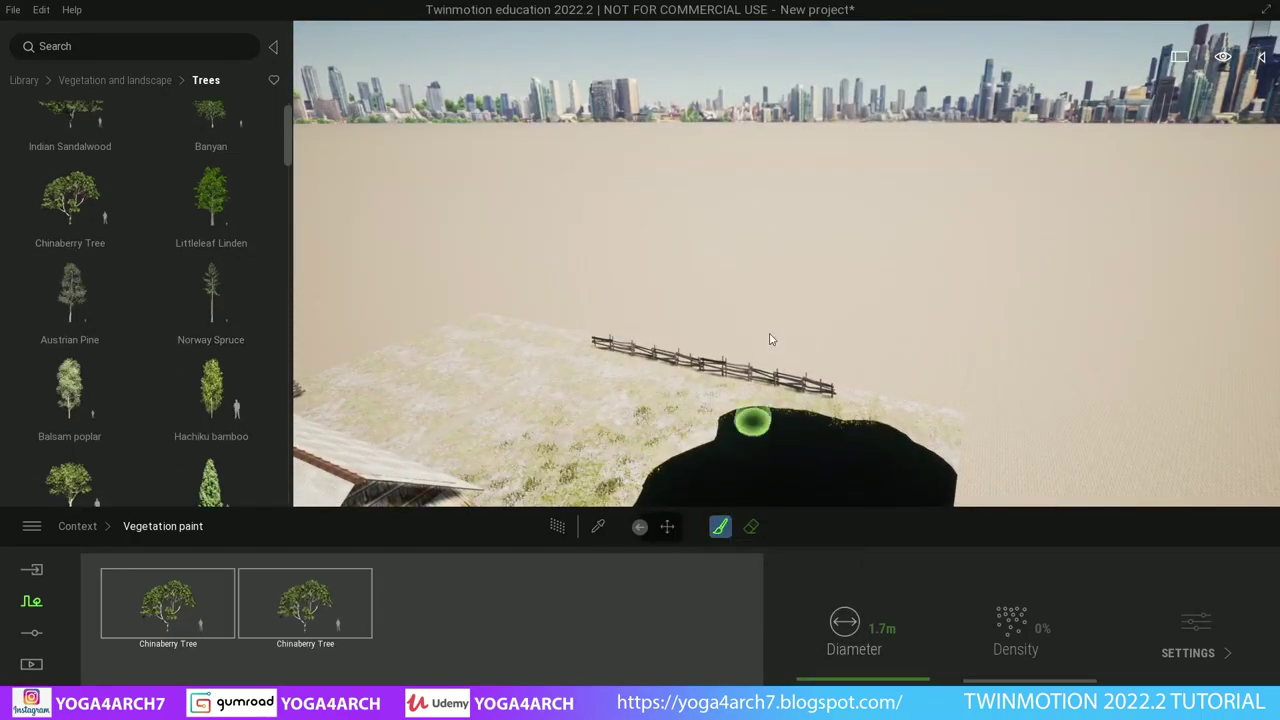
scroll(770, 340, "up", 10, "ctrl")
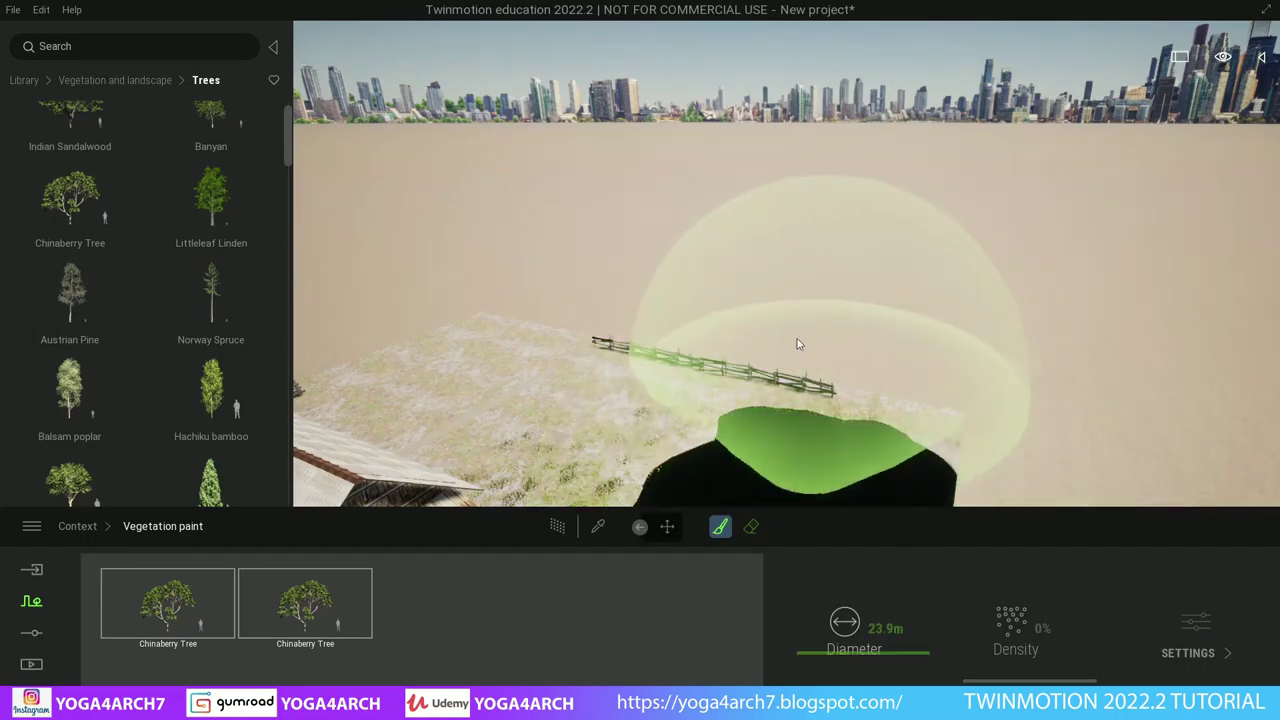
mouse_move(797, 344)
left_mouse_down()
mouse_move(615, 245)
mouse_move(400, 210)
left_mouse_up()
- Add Hachiku bamboo and Japanese cedar to the paint set and adjust the tree density
left_click_drag(211, 385, 463, 595)
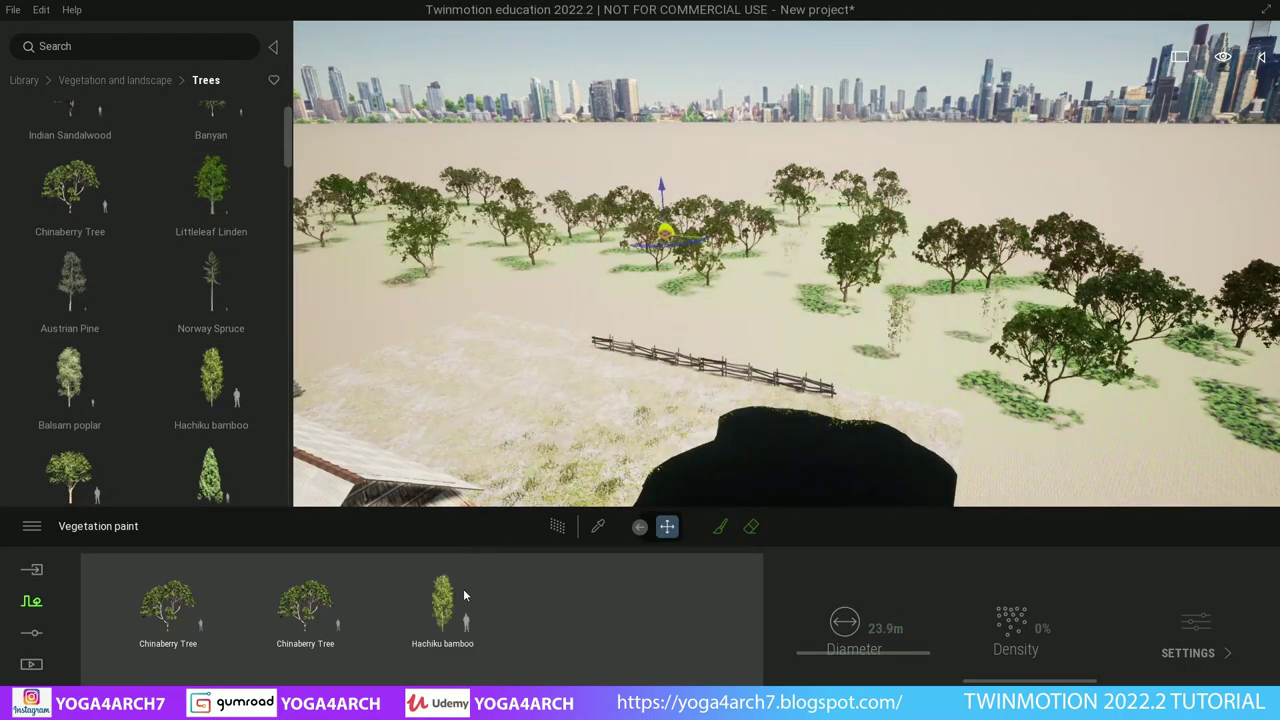
scroll(190, 394, "down", 2)
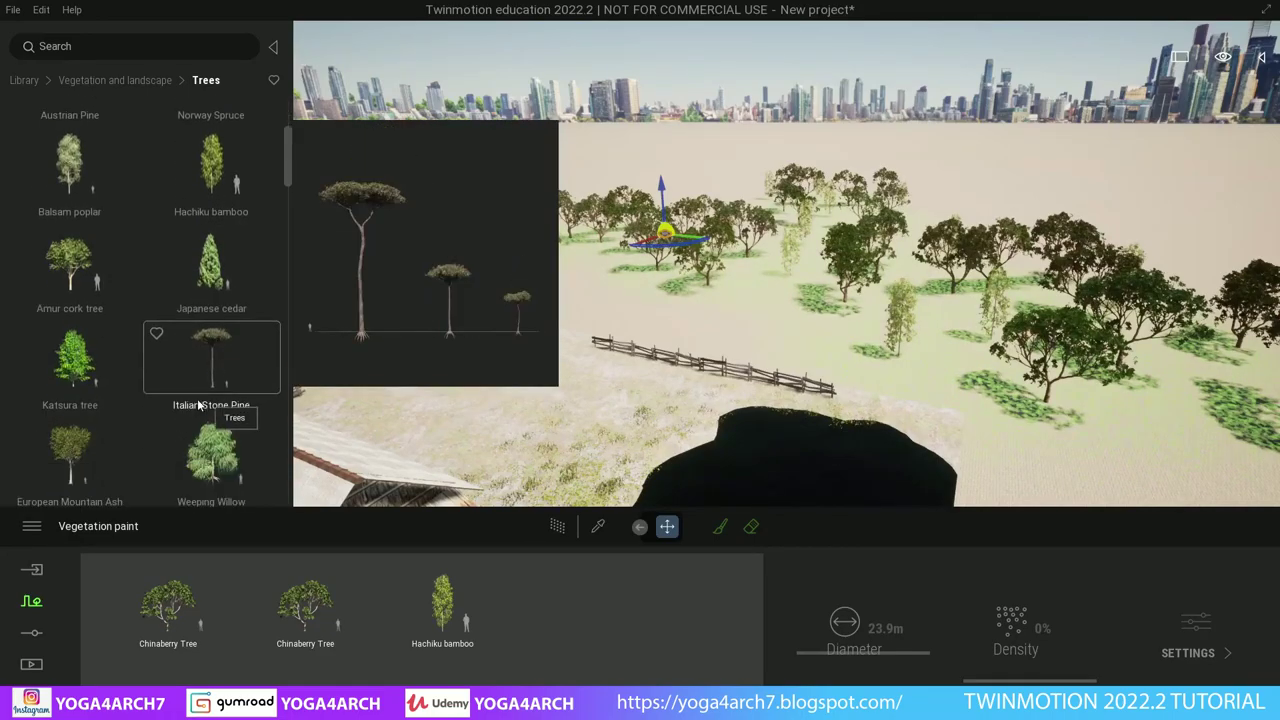
left_click_drag(211, 268, 524, 608)
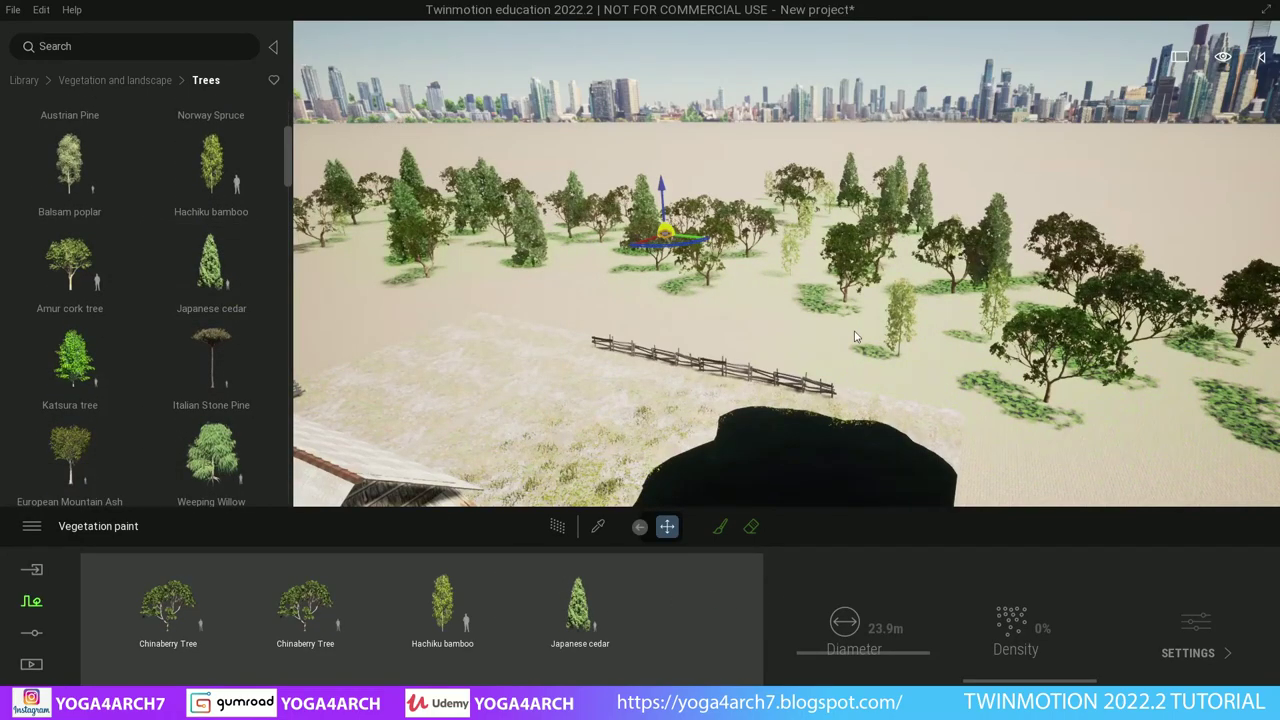
right_click_drag(855, 337, 950, 340)
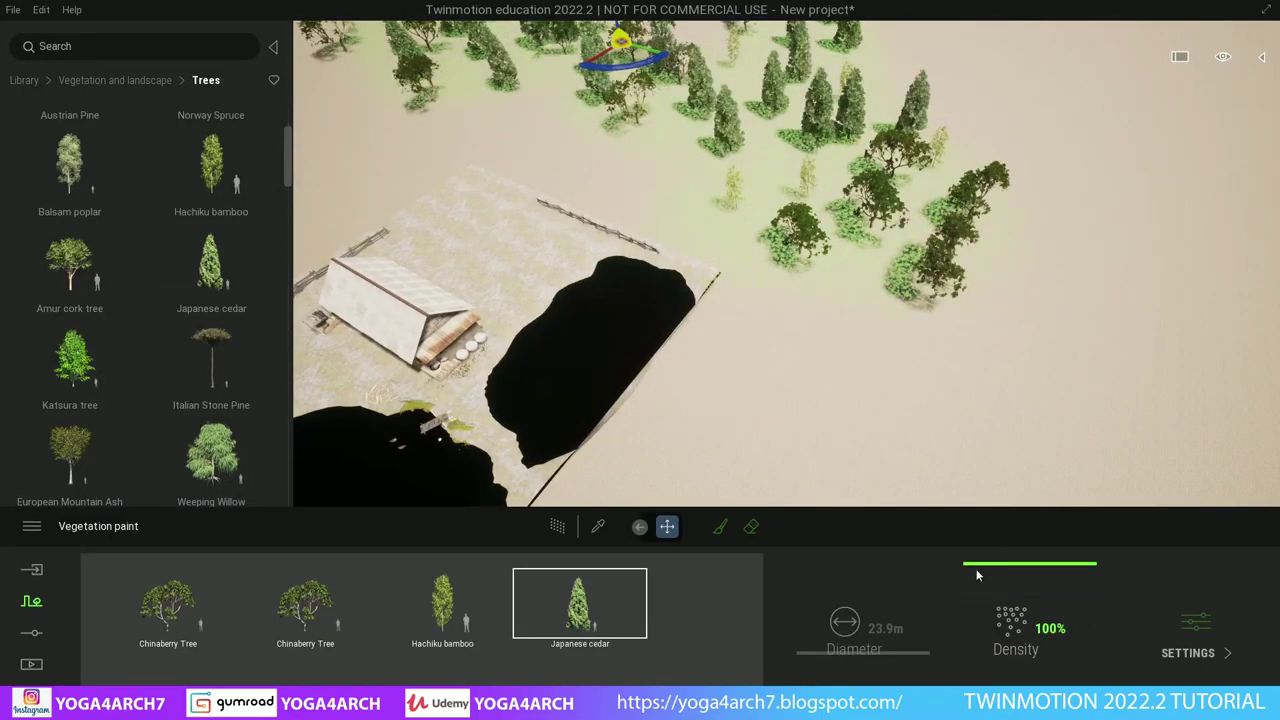
left_click_drag(989, 590, 978, 596)
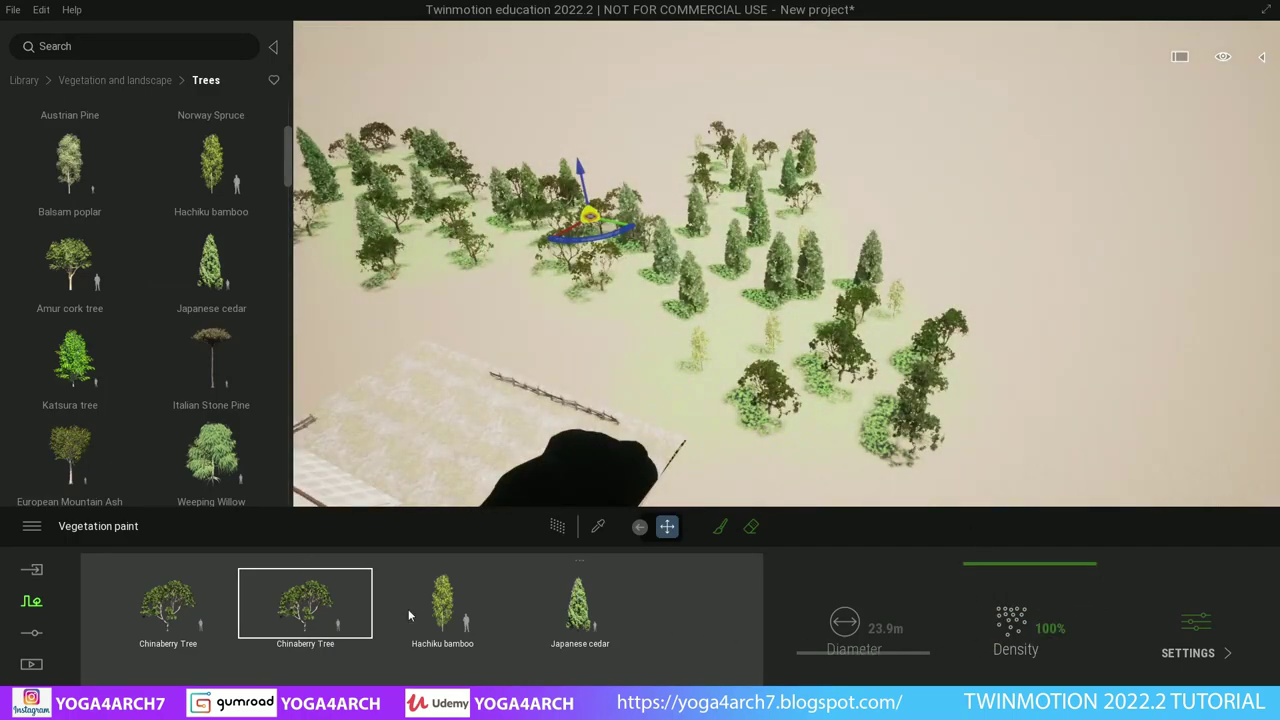
- Paint more trees across the right and top of the terrain and beside the house
left_click(720, 526)
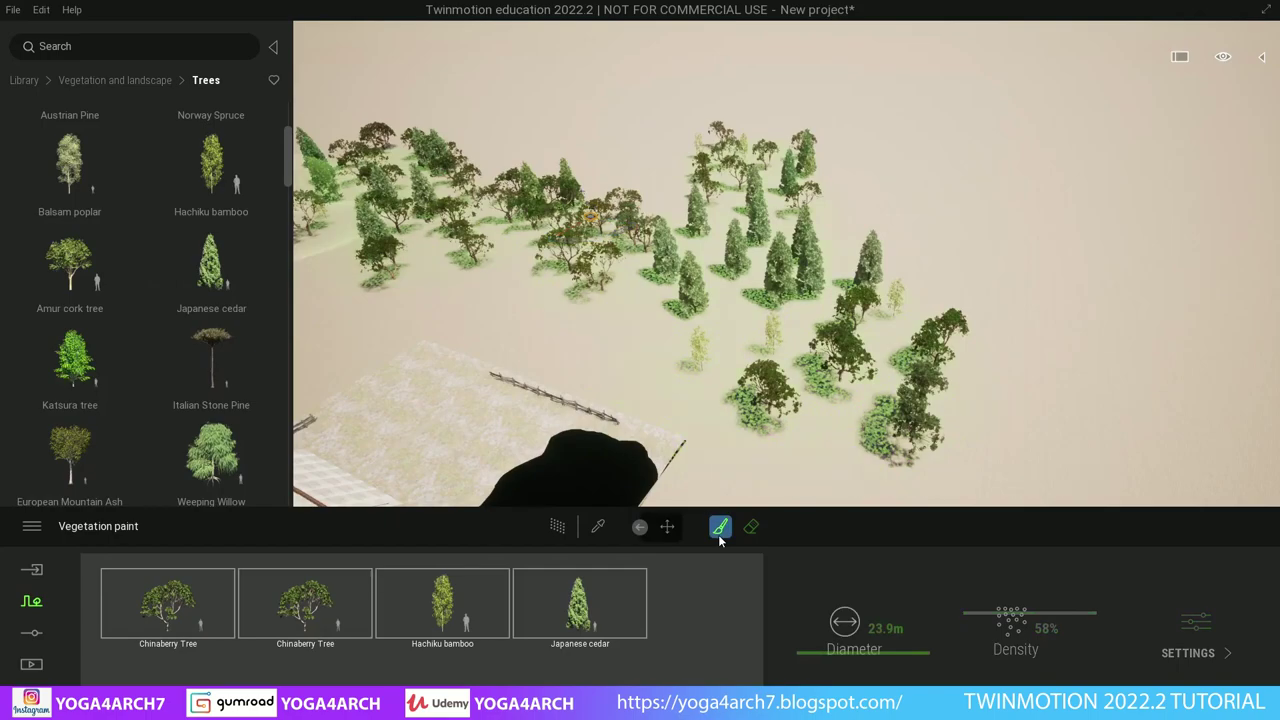
left_click_drag(1141, 397, 465, 98)
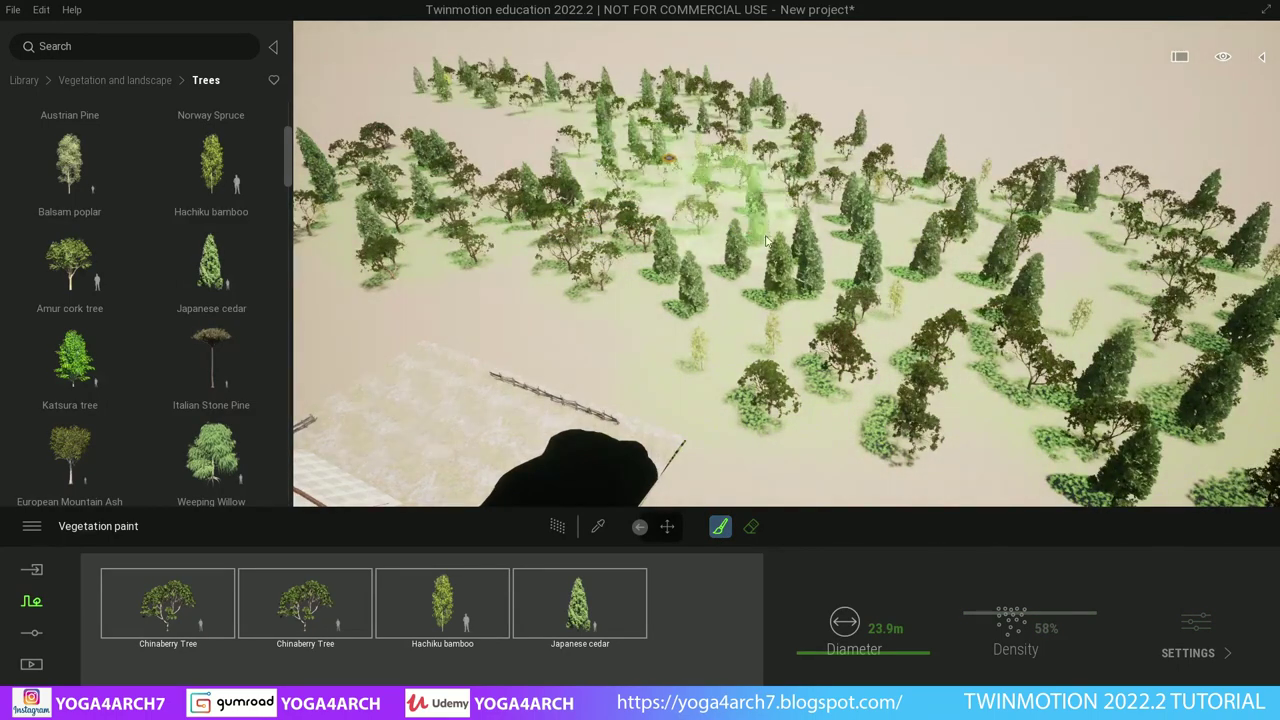
scroll(700, 258, "down", 5)
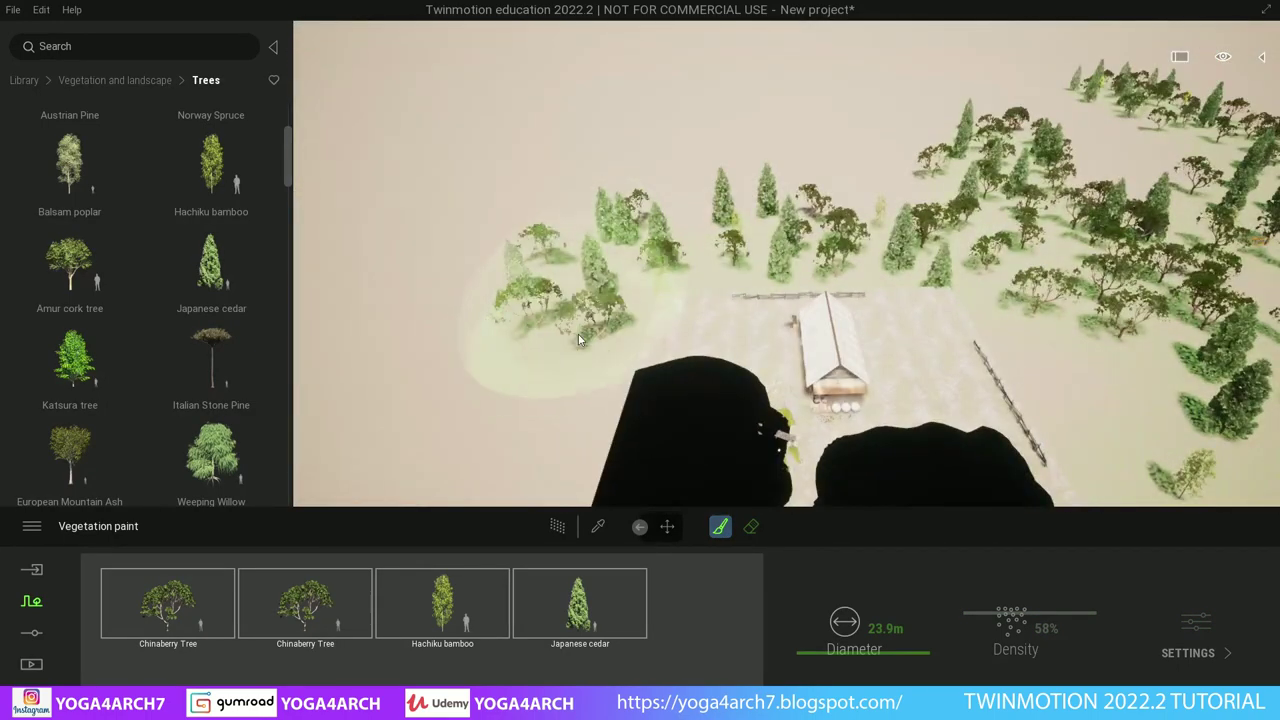
scroll(614, 214, "up", 4)
left_click_drag(1058, 368, 971, 400)
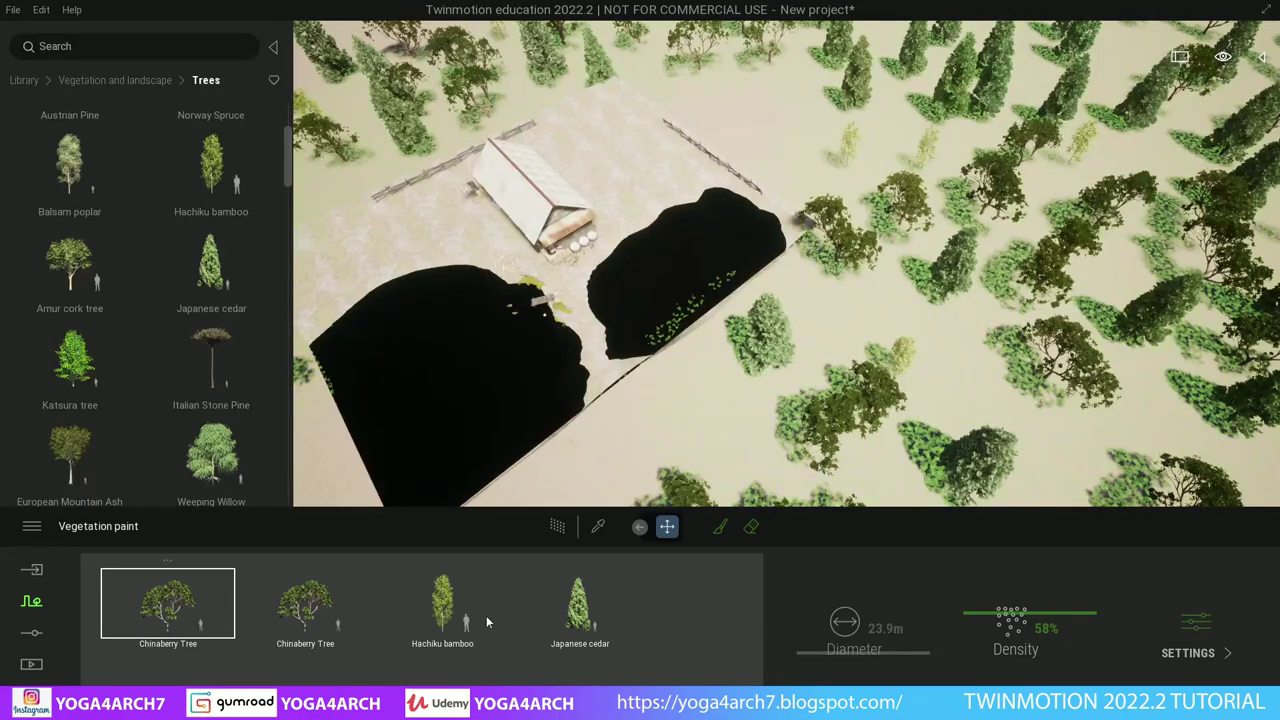
- Enlarge the tree brush to 16.5 m diameter and paint trees up to the pond's edge
left_click(719, 526)
left_click_drag(810, 638, 830, 638)
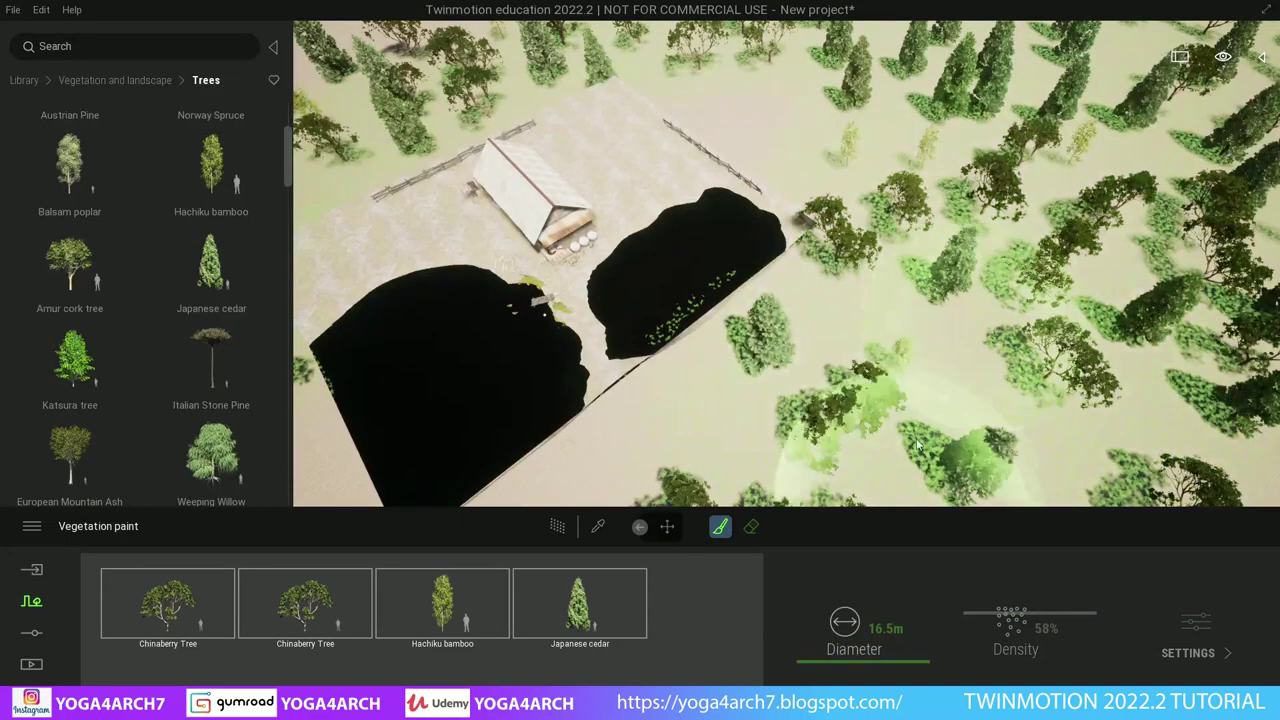
scroll(808, 346, "up", 3)
scroll(808, 346, "up", 2)
mouse_move(808, 346)
right_mouse_down()
mouse_move(990, 318)
mouse_move(408, 160)
right_mouse_up()
key("Escape")
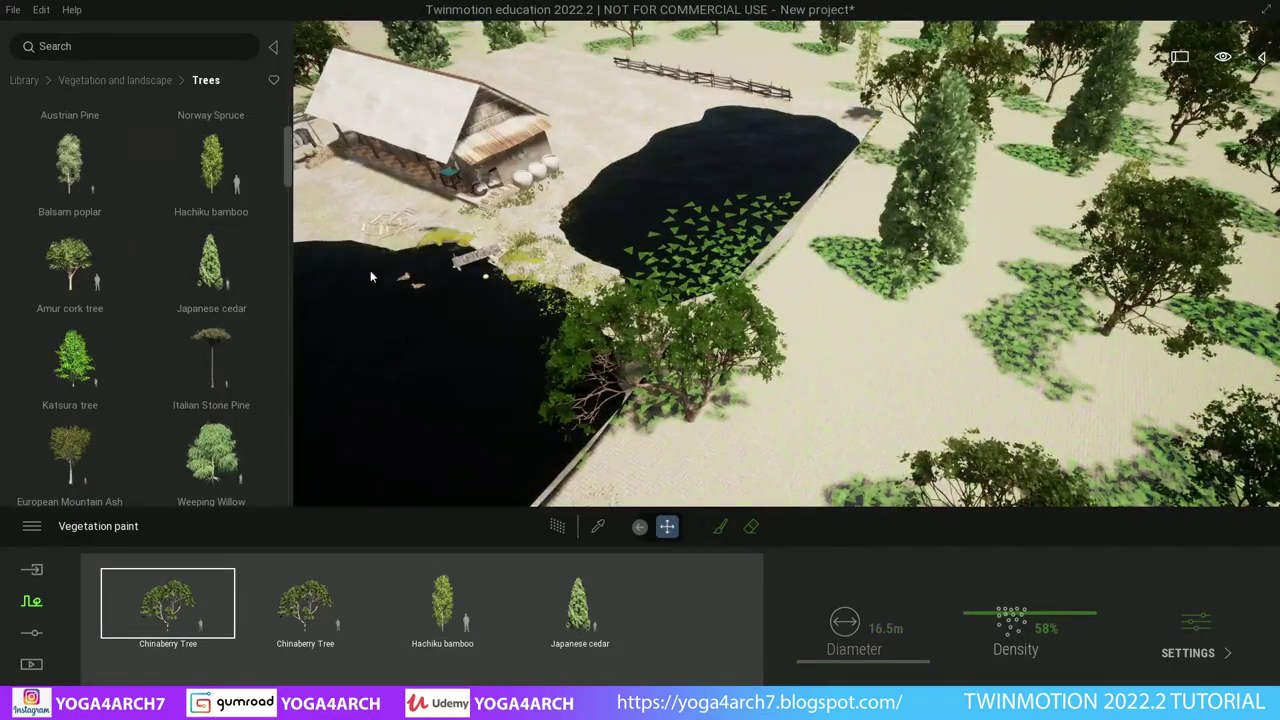
- View the saved Image1 still under Media, then return to the free-camera scene
left_click(31, 664)
left_click(240, 640)
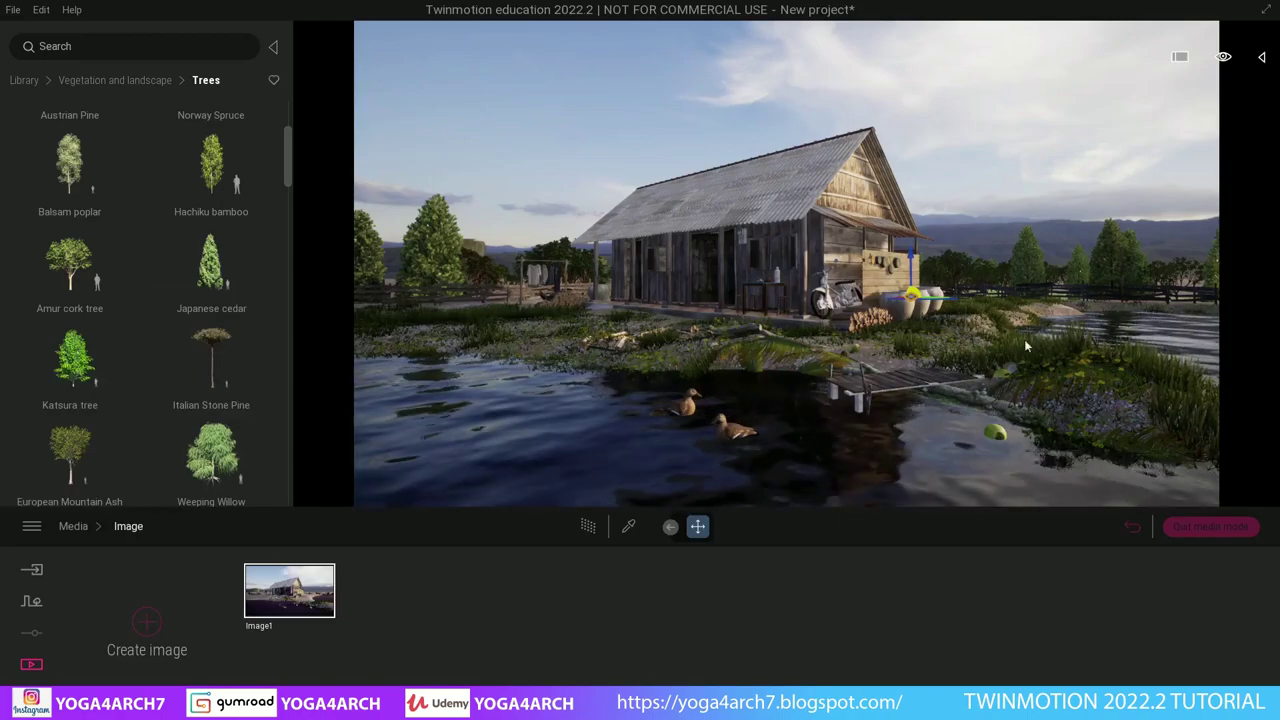
left_click(1214, 527)
scroll(859, 282, "up", 5)
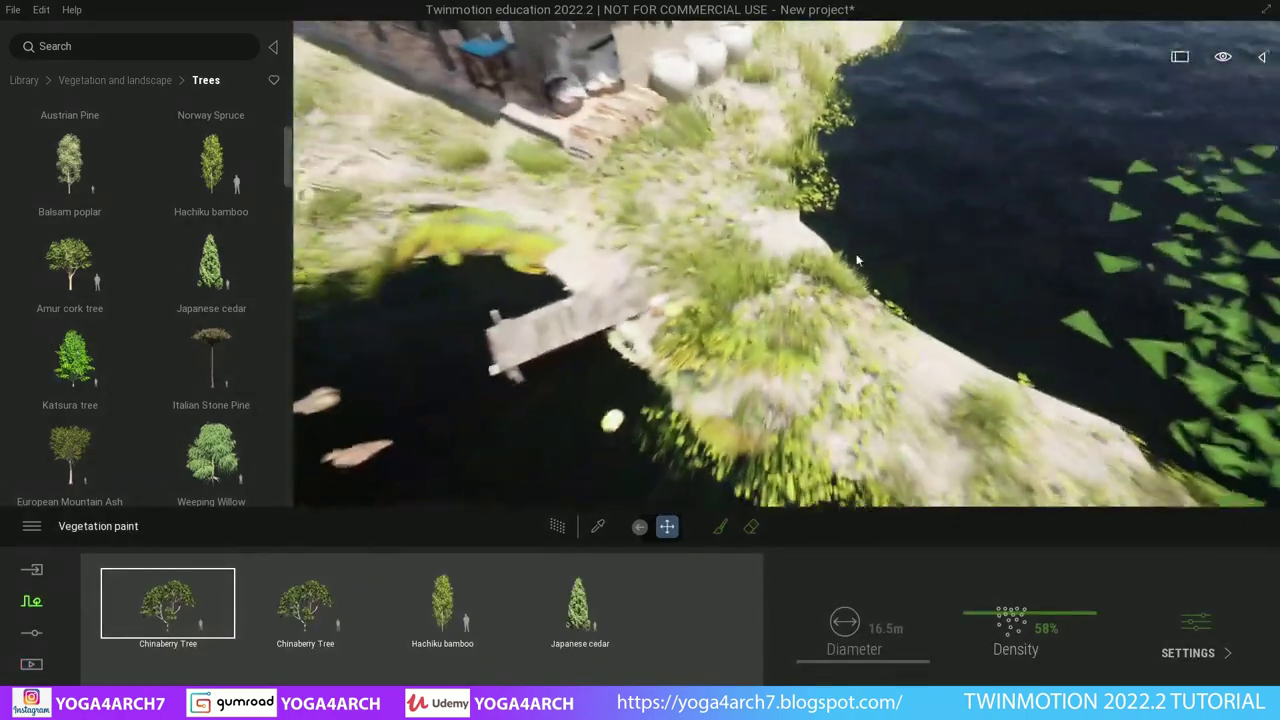
scroll(820, 309, "down", 10)
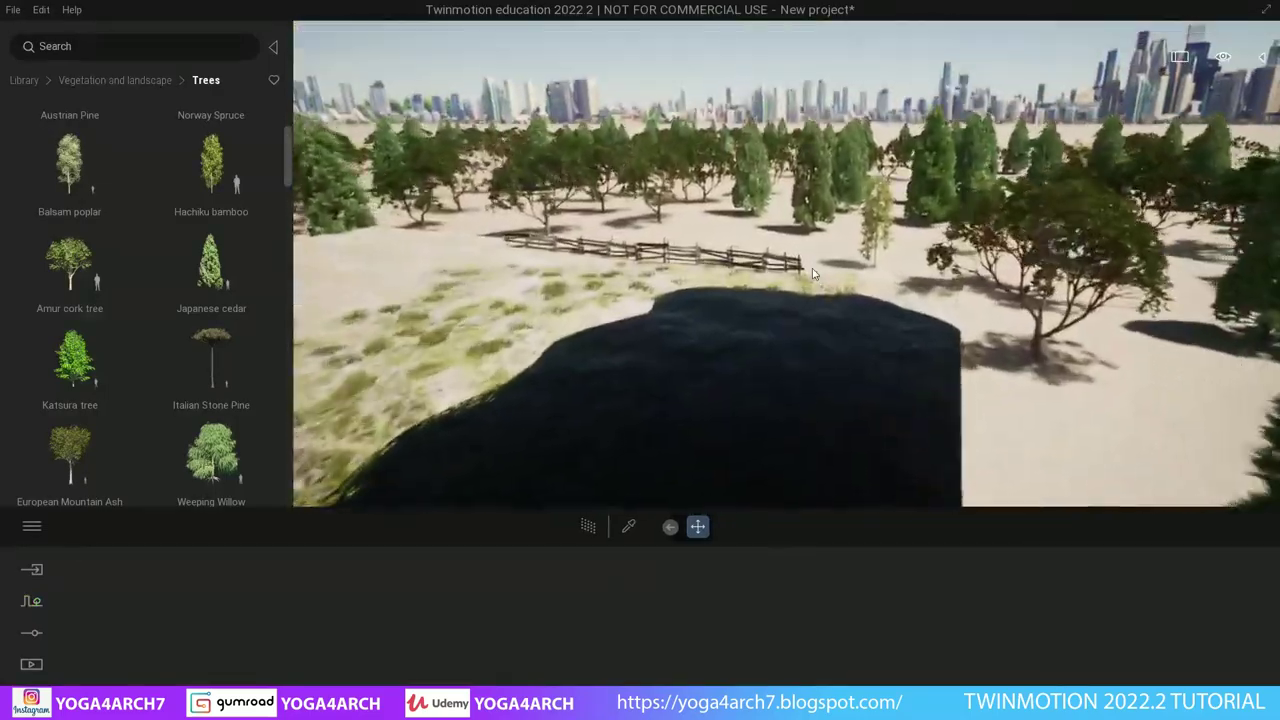
- Place a Chinaberry tree in the scene, then delete it
scroll(812, 268, "up", 5)
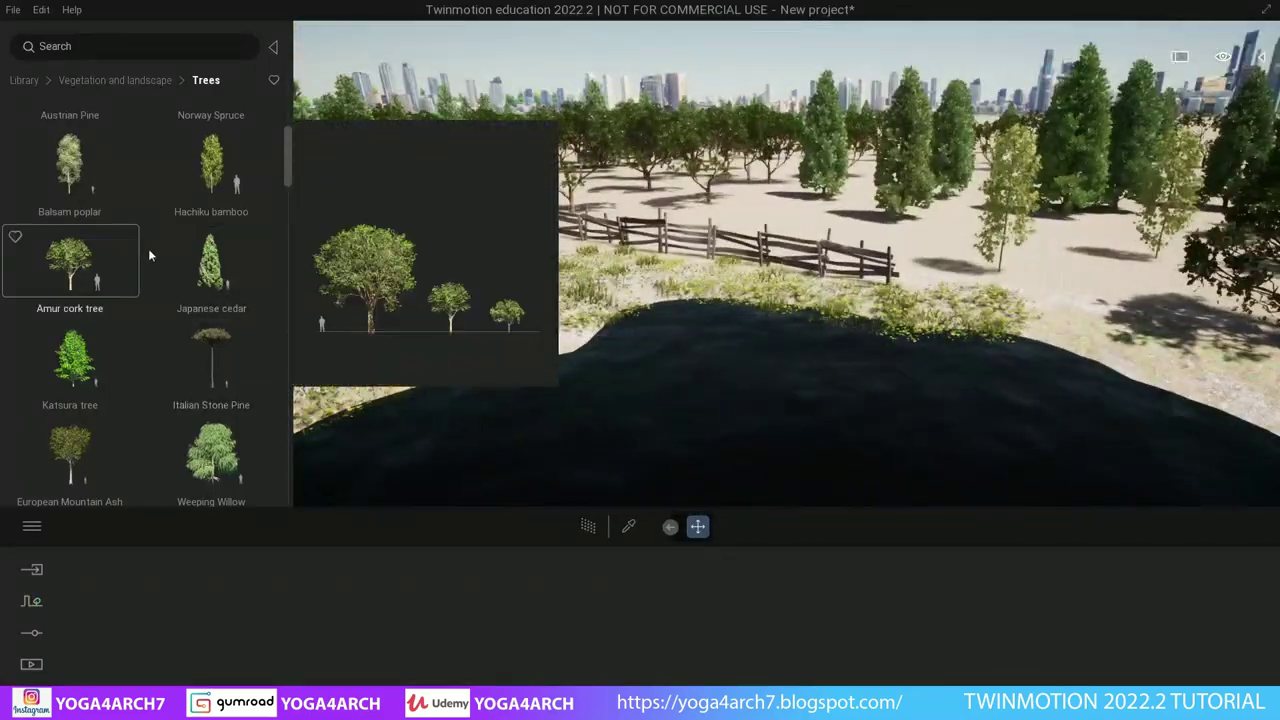
scroll(148, 255, "up", 3)
left_click_drag(70, 235, 960, 290)
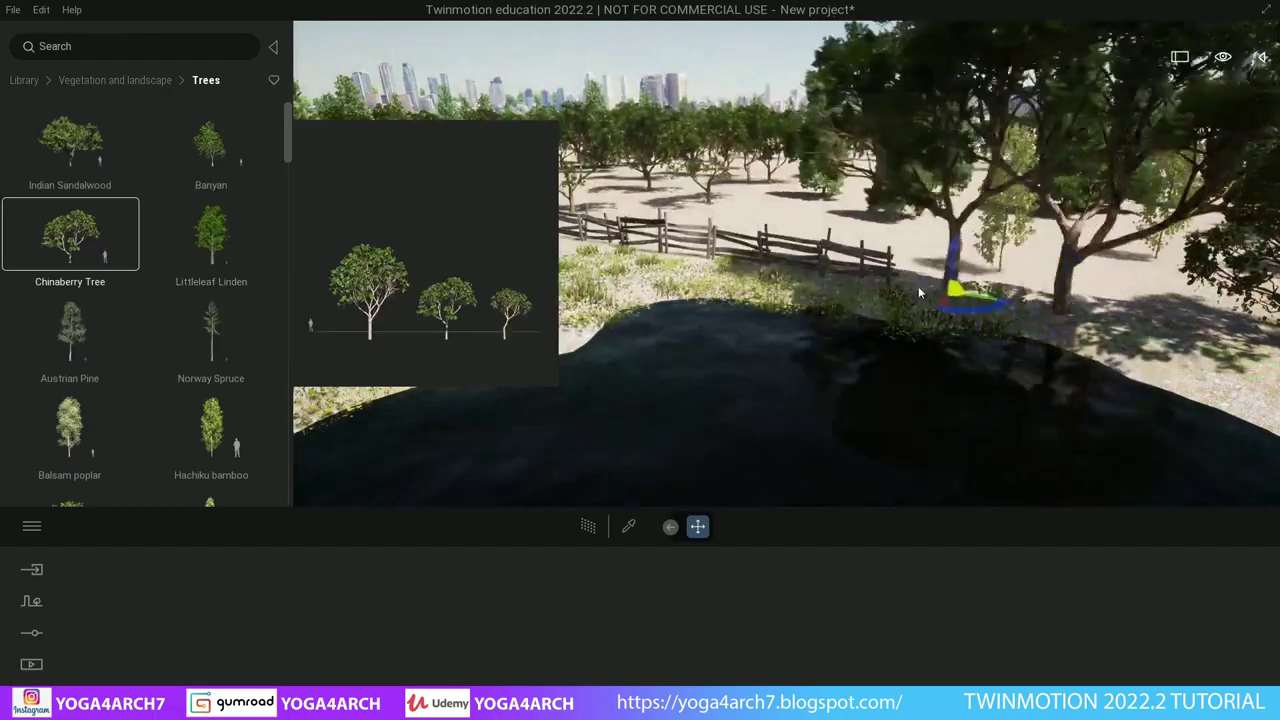
right_click_drag(920, 292, 703, 328)
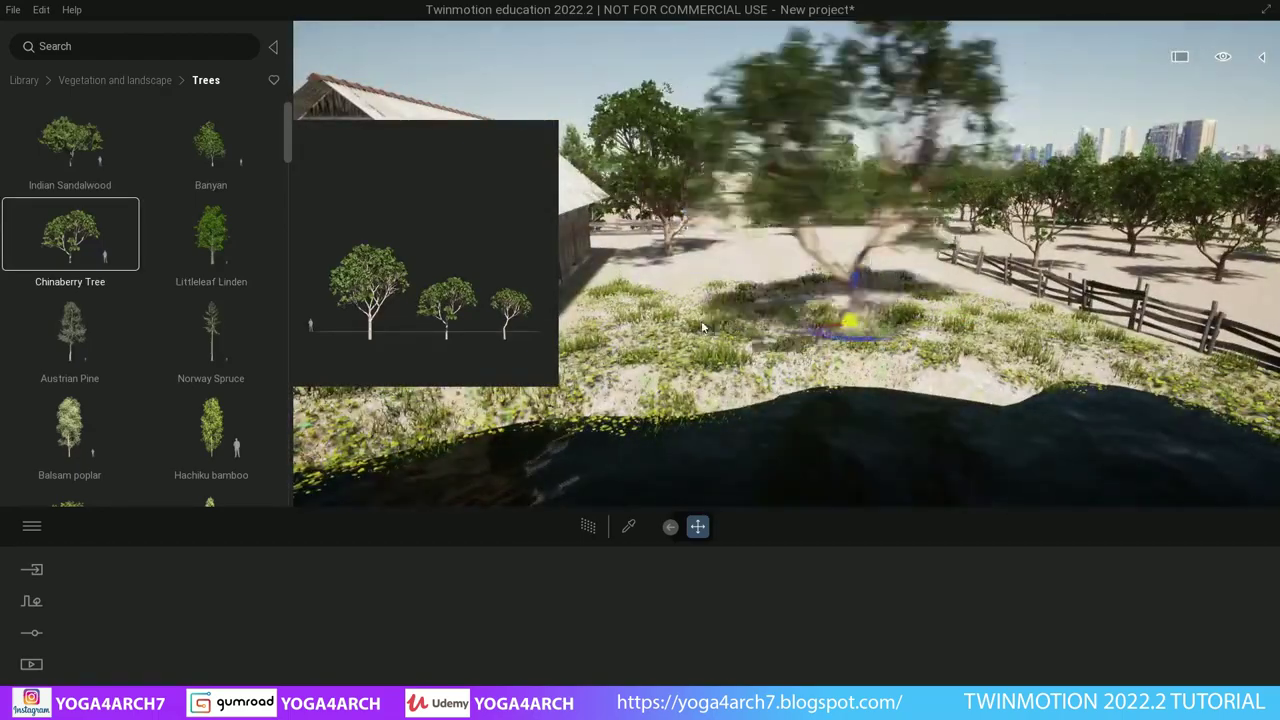
key("Delete")
- Place an Indian Sandalwood tree by the fence with the barn framed above the water
left_click_drag(70, 140, 1035, 348)
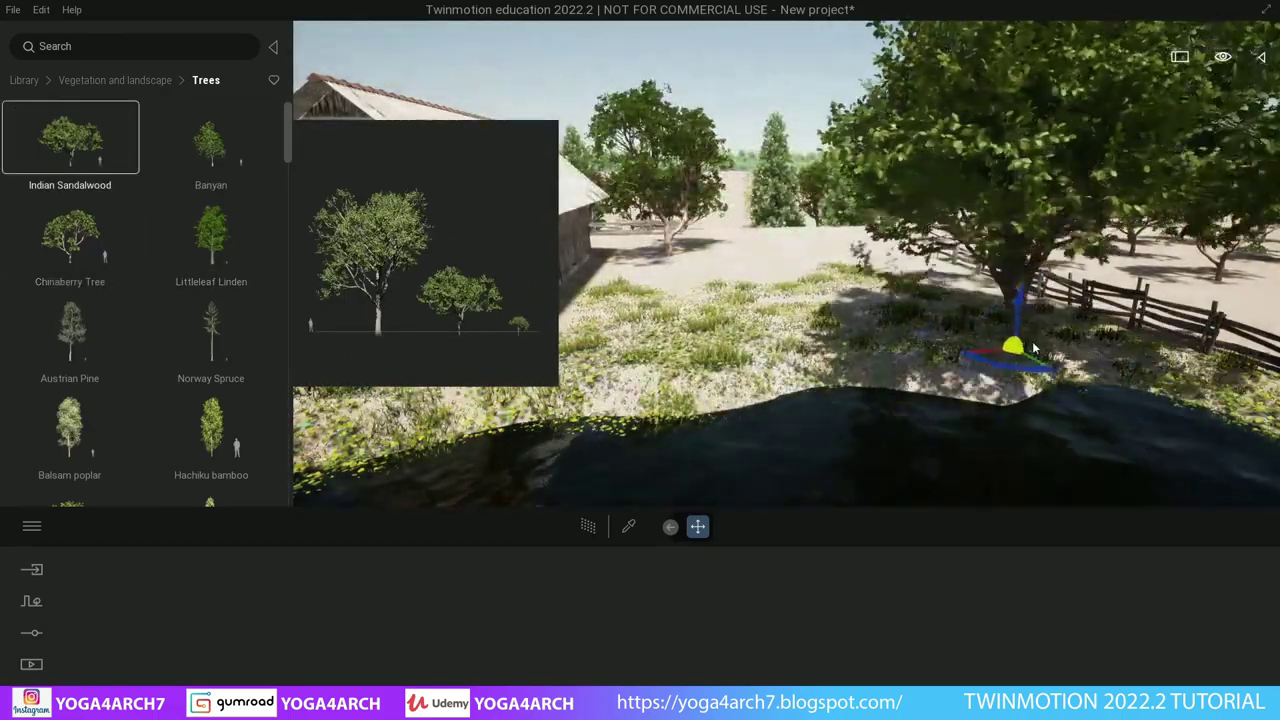
mouse_move(1035, 348)
right_mouse_down()
mouse_move(610, 293)
mouse_move(703, 262)
mouse_move(946, 374)
right_mouse_up()
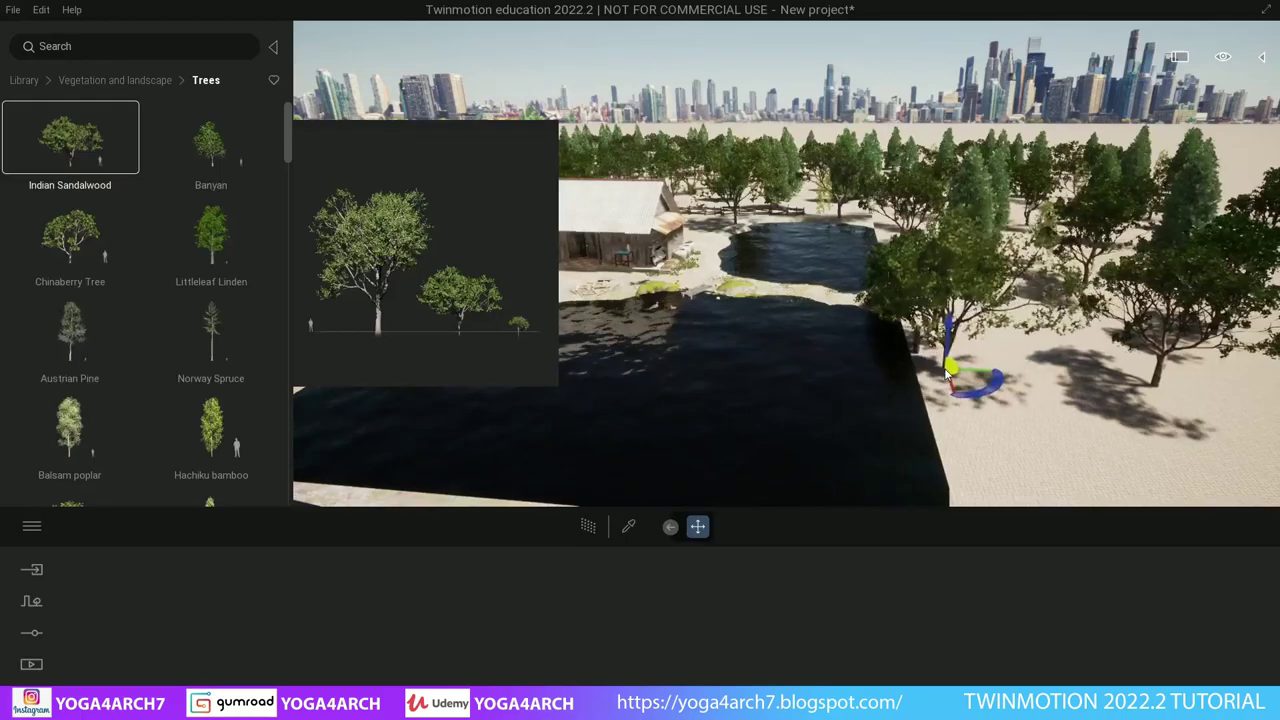
scroll(946, 374, "up", 2)
scroll(950, 365, "up", 3)
scroll(960, 350, "up", 3)
scroll(975, 338, "up", 2)
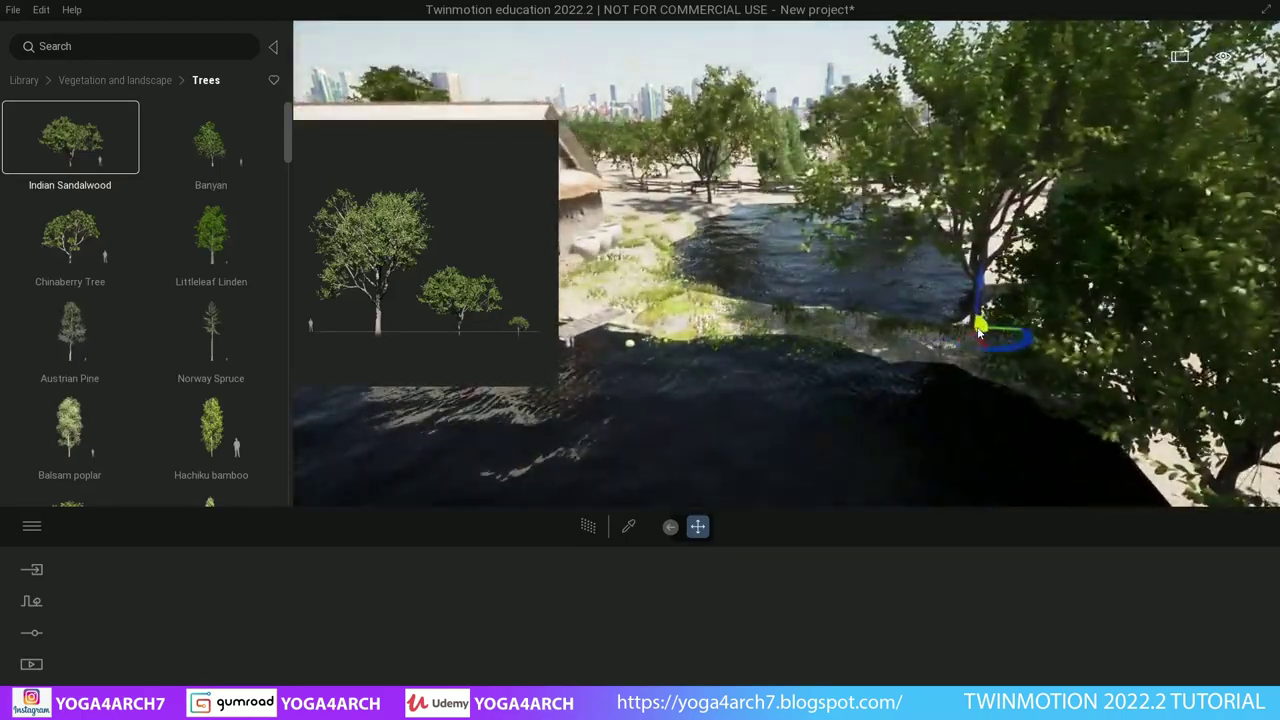
right_click_drag(980, 330, 865, 333)
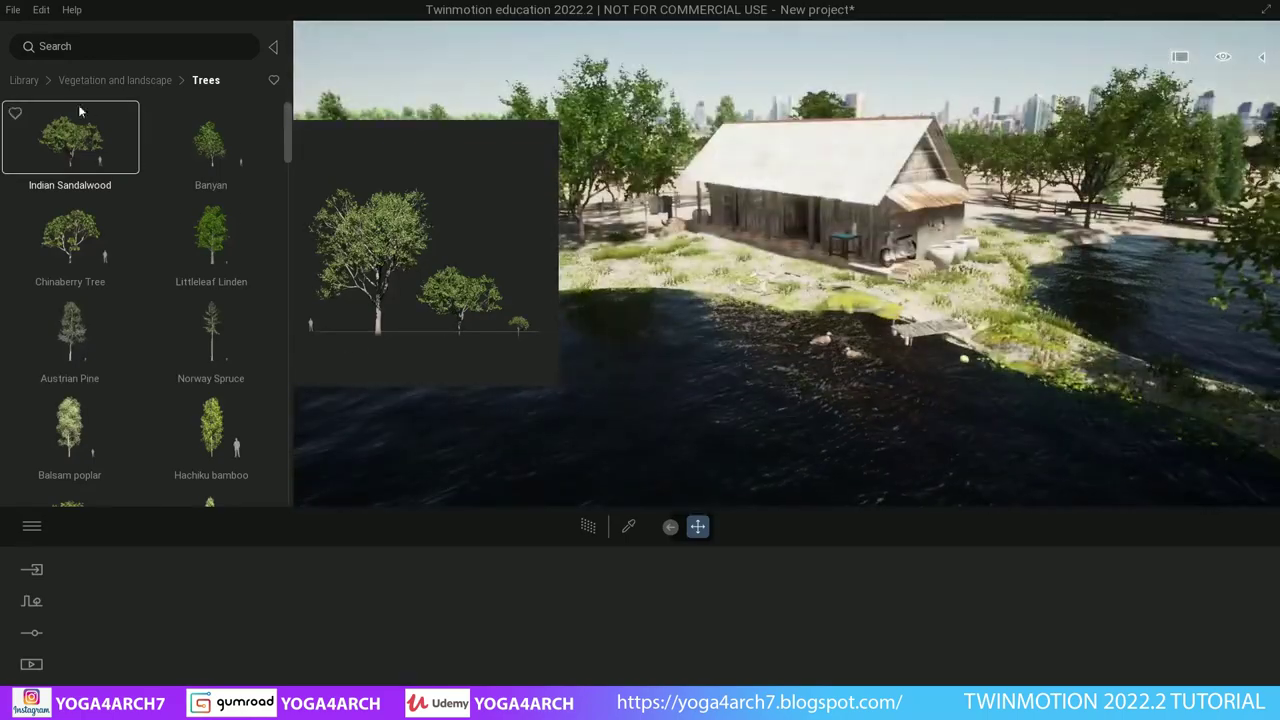
- Place a Persian Ironwood by the water and lower its age to shrink it
scroll(134, 234, "down", 3)
scroll(131, 234, "down", 3)
scroll(134, 257, "down", 3)
scroll(194, 381, "down", 3)
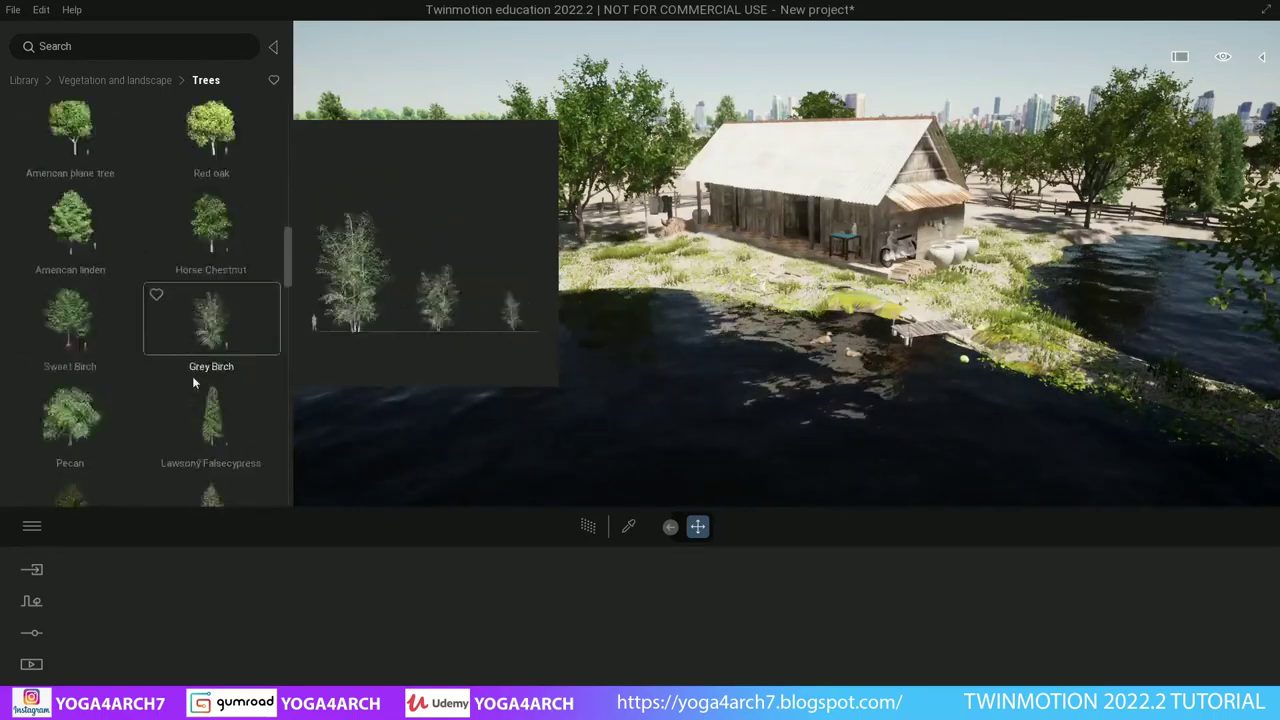
scroll(196, 380, "down", 3)
scroll(205, 385, "down", 3)
scroll(212, 389, "down", 3)
scroll(217, 391, "down", 3)
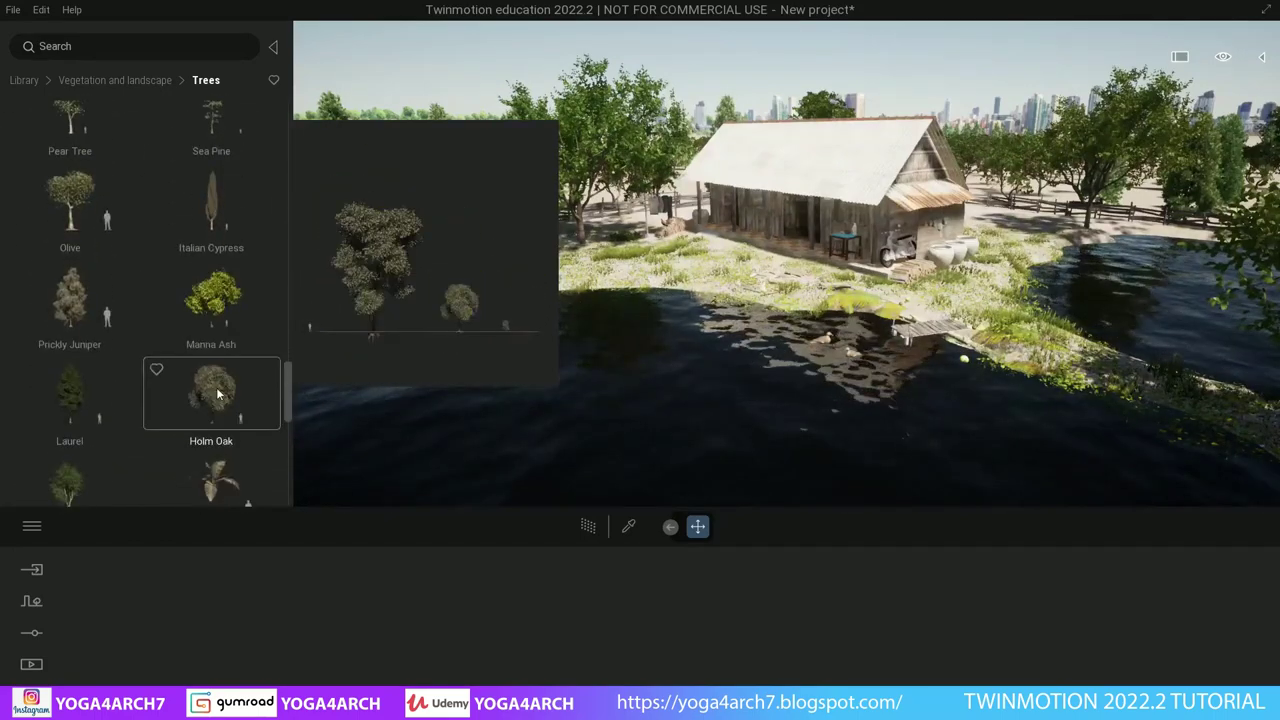
scroll(218, 395, "down", 3)
scroll(219, 398, "down", 2)
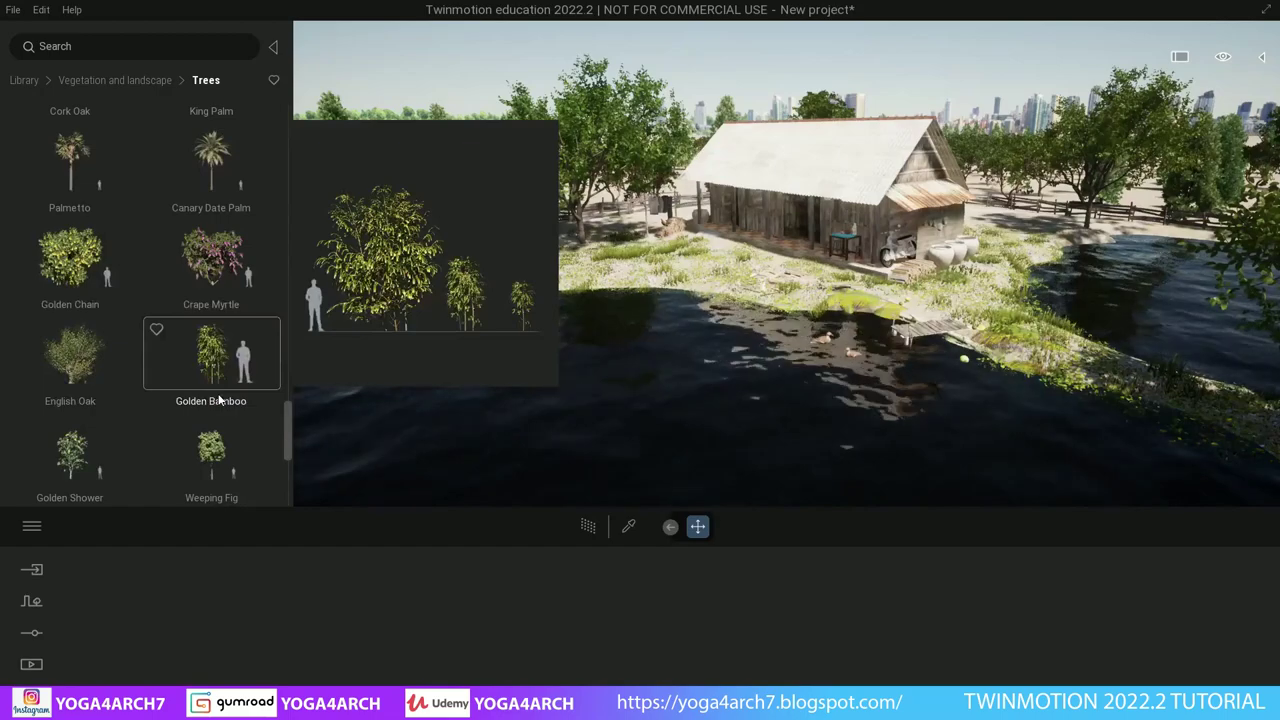
scroll(219, 398, "down", 2)
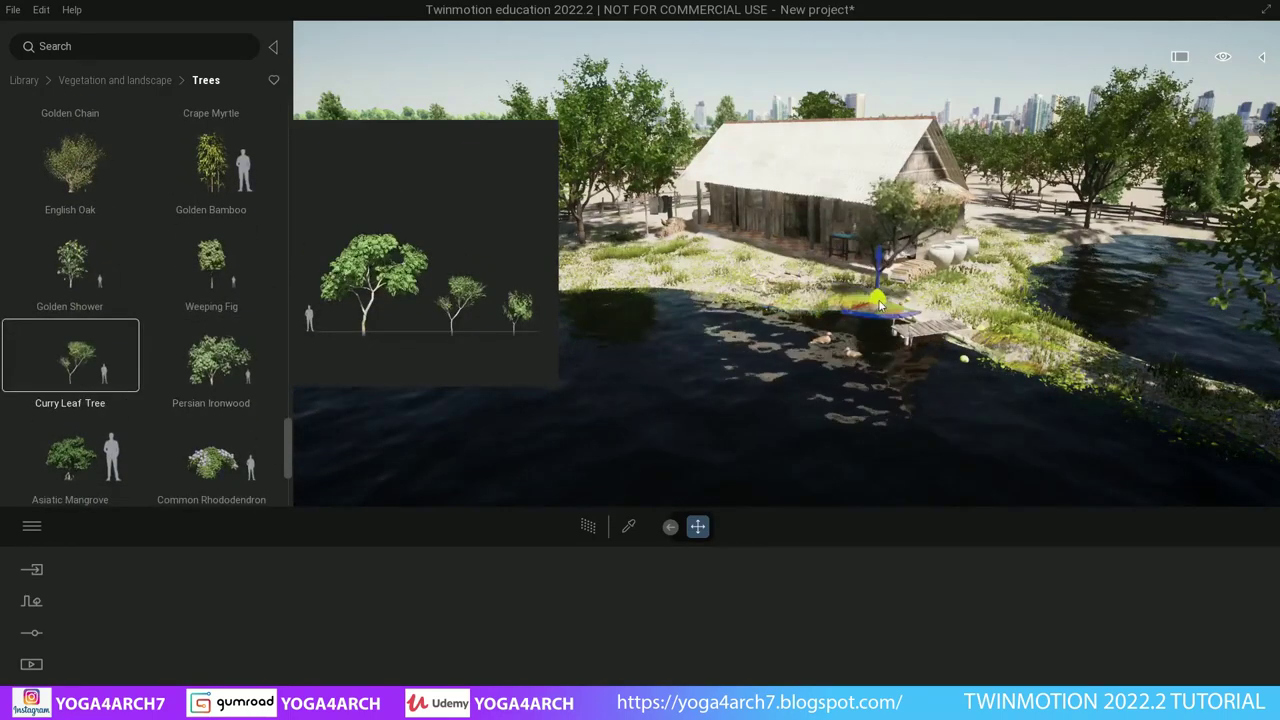
scroll(725, 293, "up", 5)
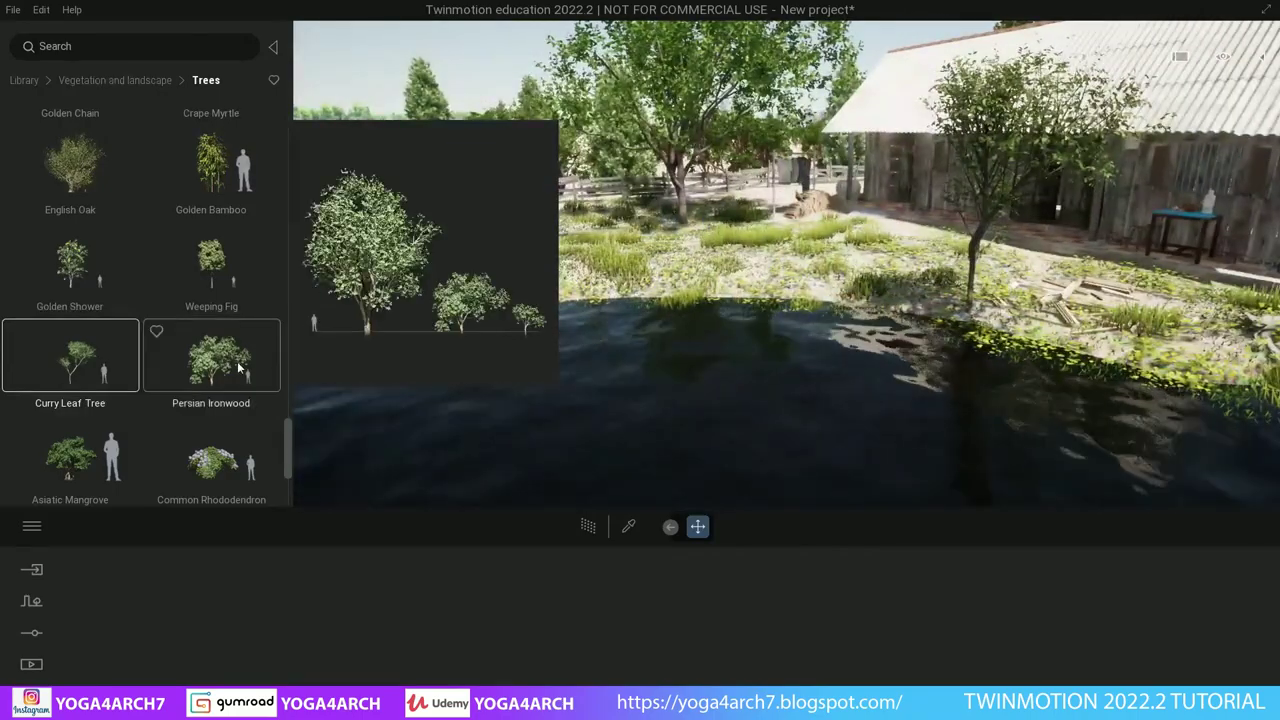
mouse_move(215, 360)
left_mouse_down()
mouse_move(683, 291)
mouse_move(718, 228)
left_mouse_up()
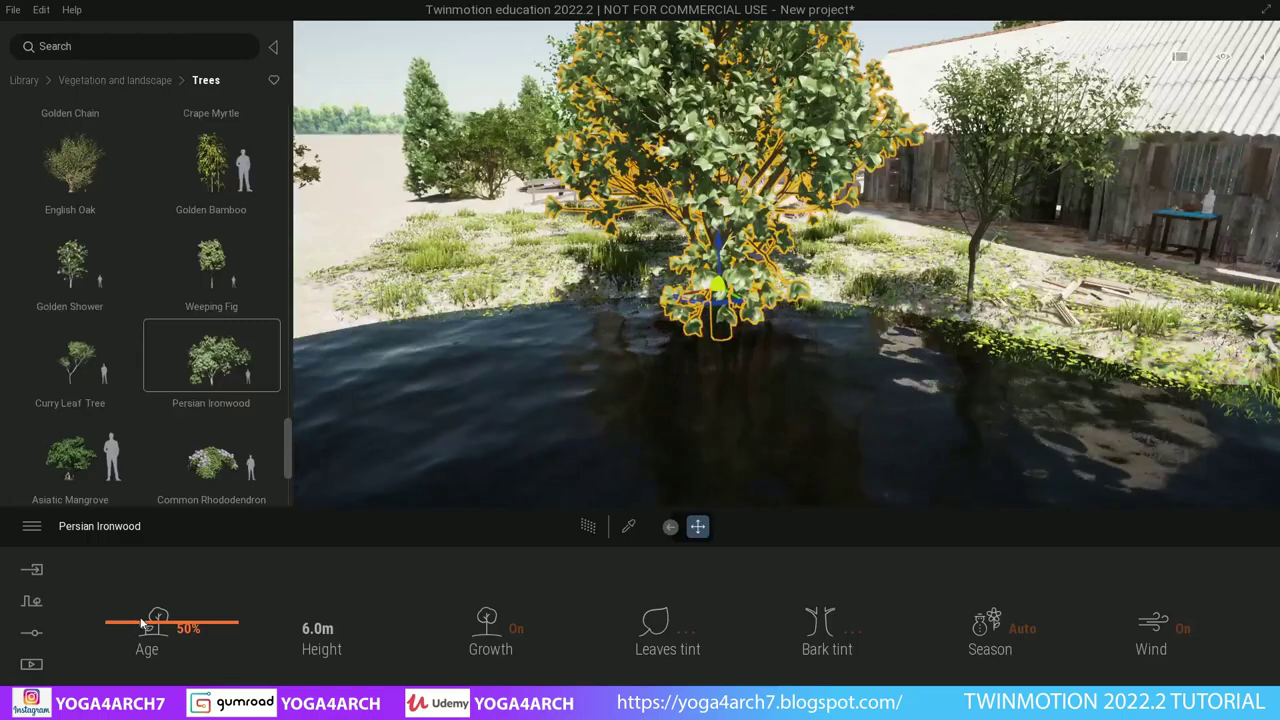
left_click_drag(141, 622, 112, 622)
left_click(539, 389)
- Place a Common Rhododendron at the water's edge with age 0%, checking the leaf tint
scroll(539, 389, "up", 5)
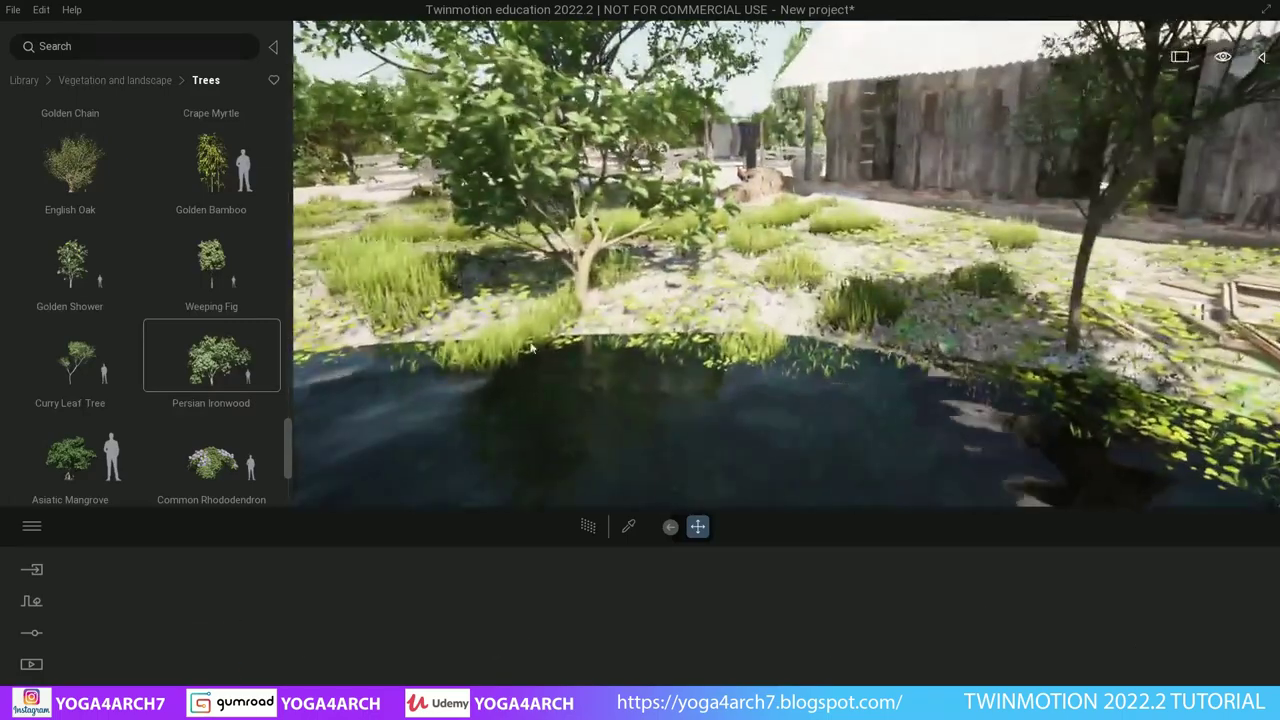
scroll(140, 420, "down", 2)
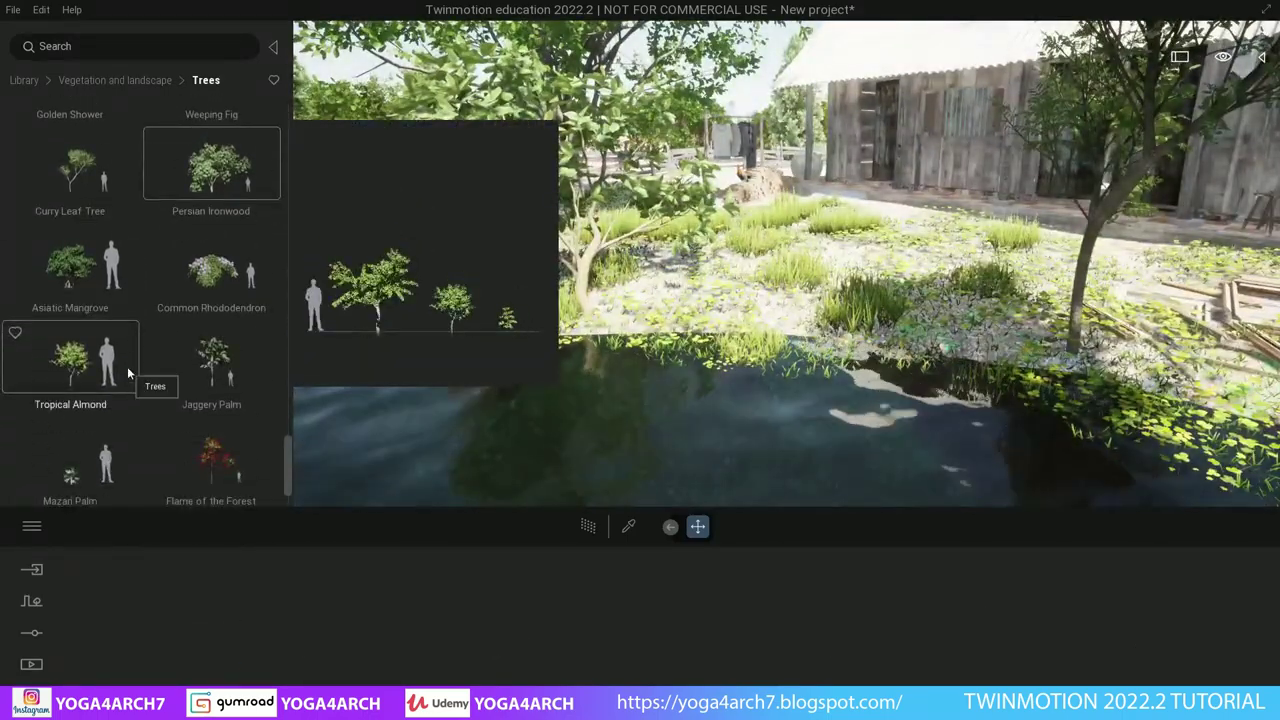
mouse_move(222, 278)
left_mouse_down()
mouse_move(752, 200)
mouse_move(730, 320)
left_mouse_up()
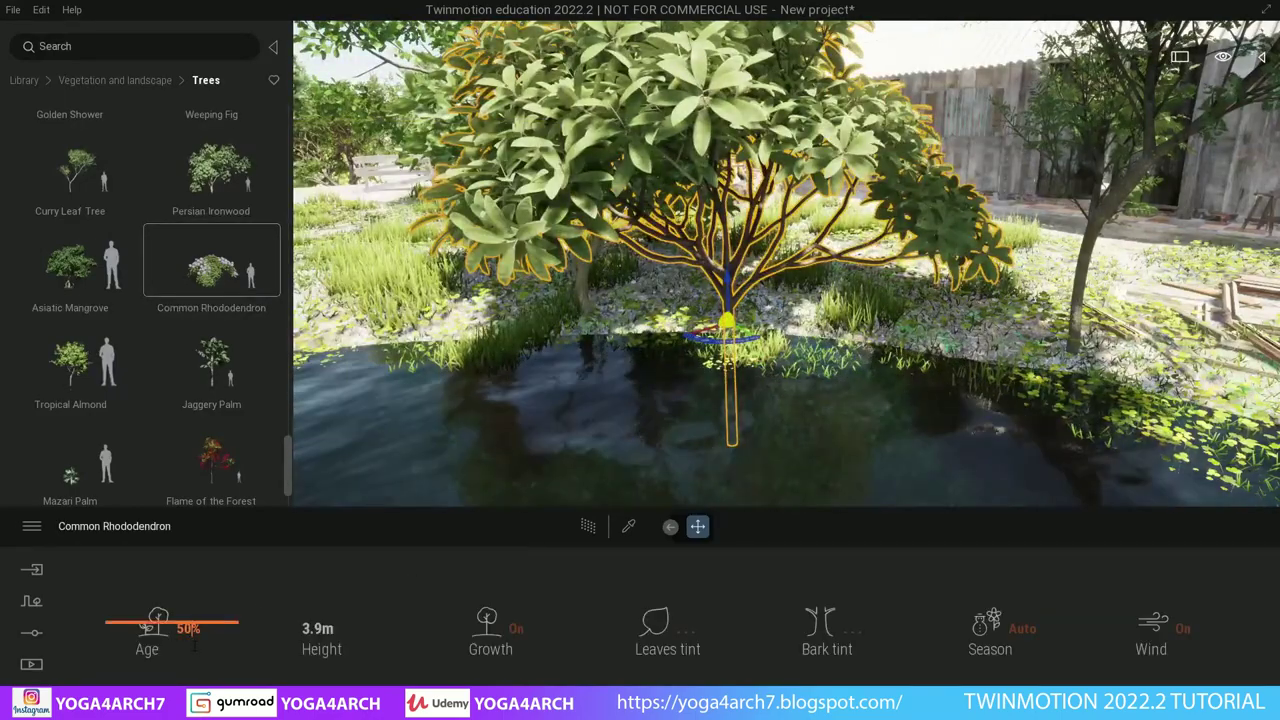
left_click_drag(134, 632, 105, 632)
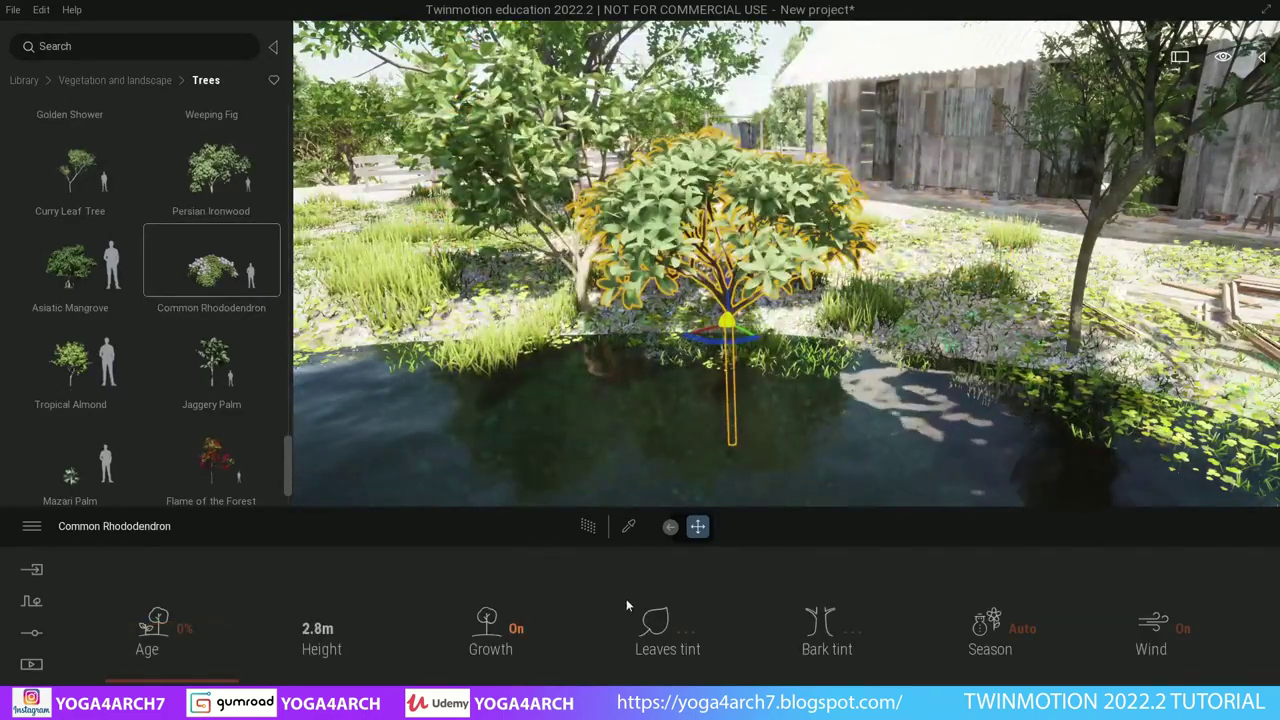
left_click(651, 622)
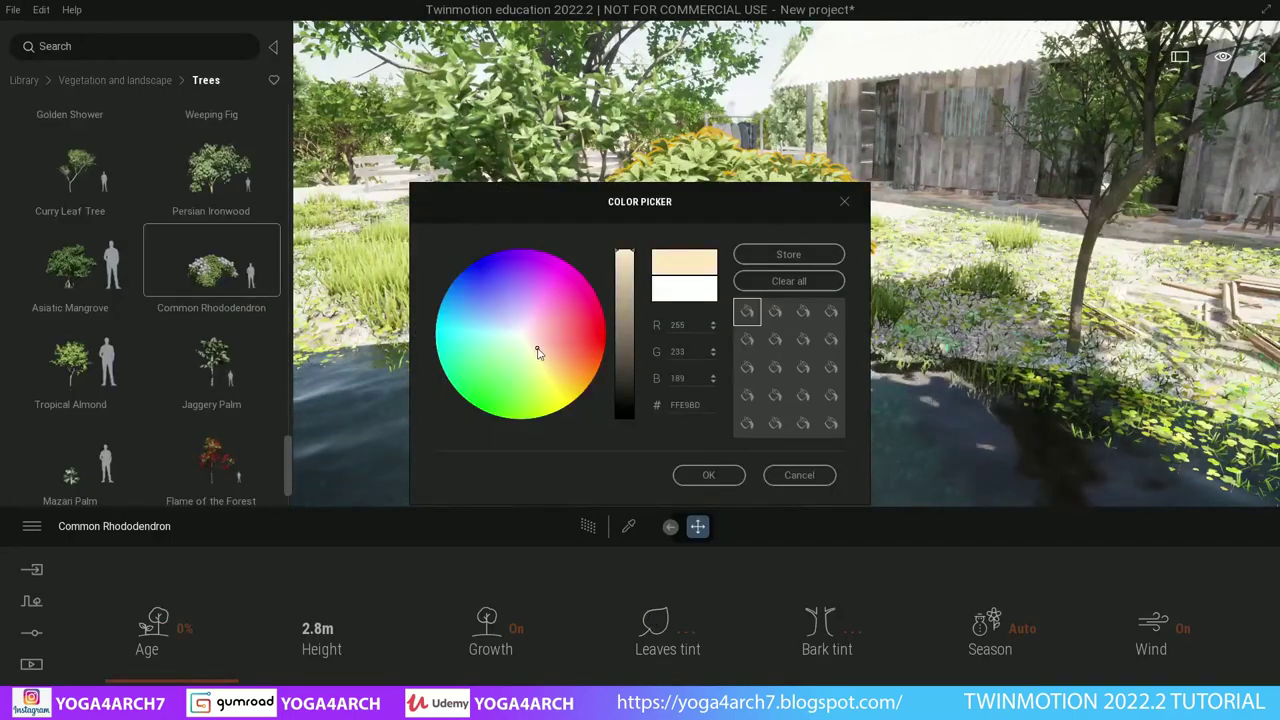
left_click(708, 475)
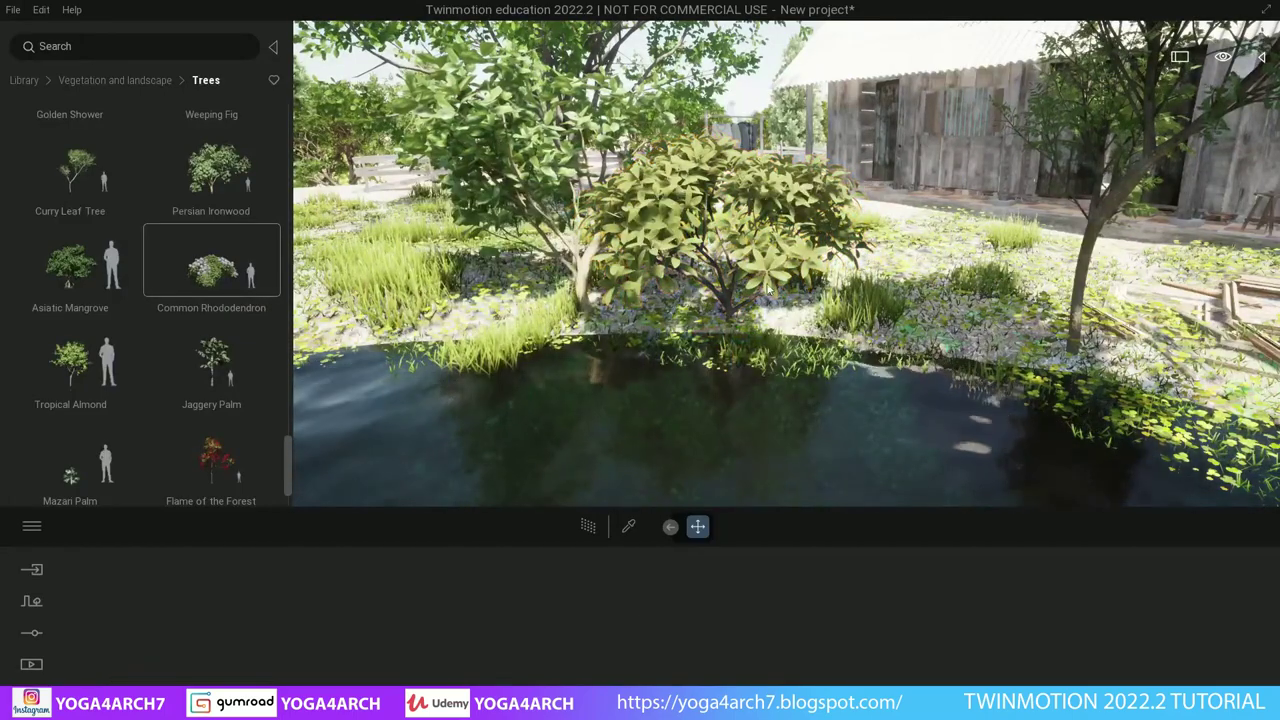
- Place a Quince tree in front of the hut and age it down to a sapling
scroll(100, 343, "down", 1)
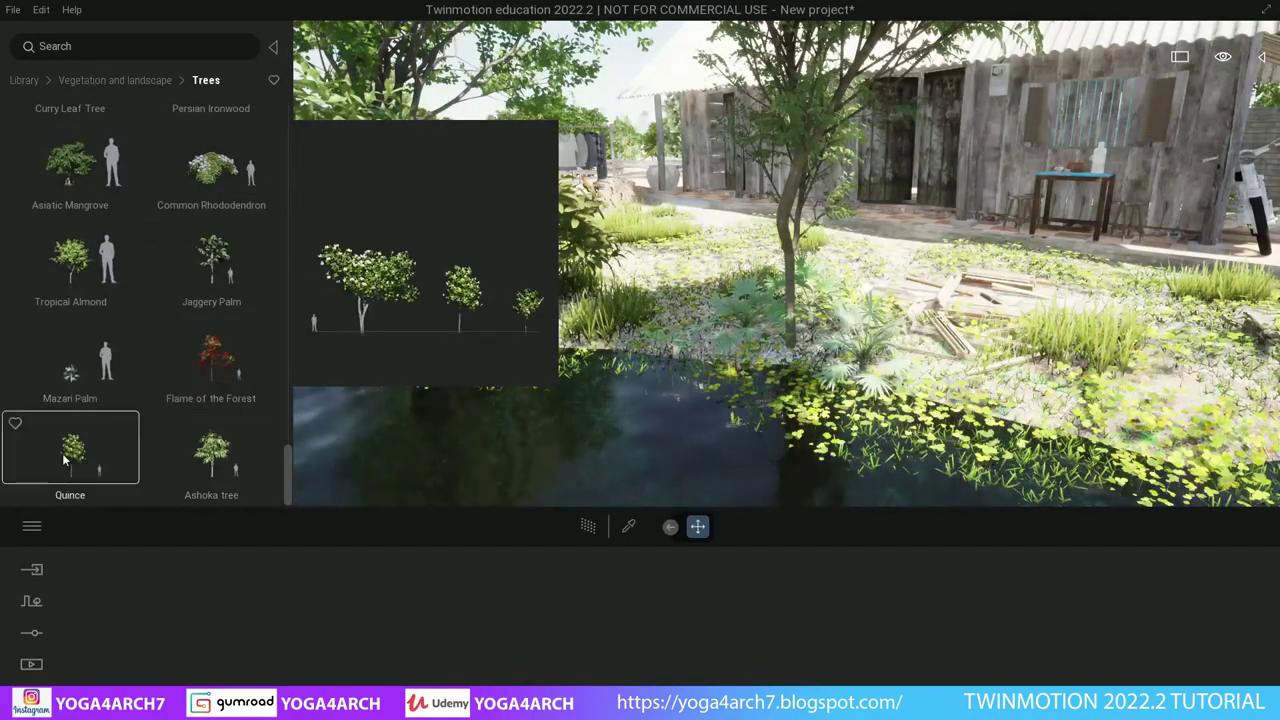
left_click_drag(390, 298, 695, 313)
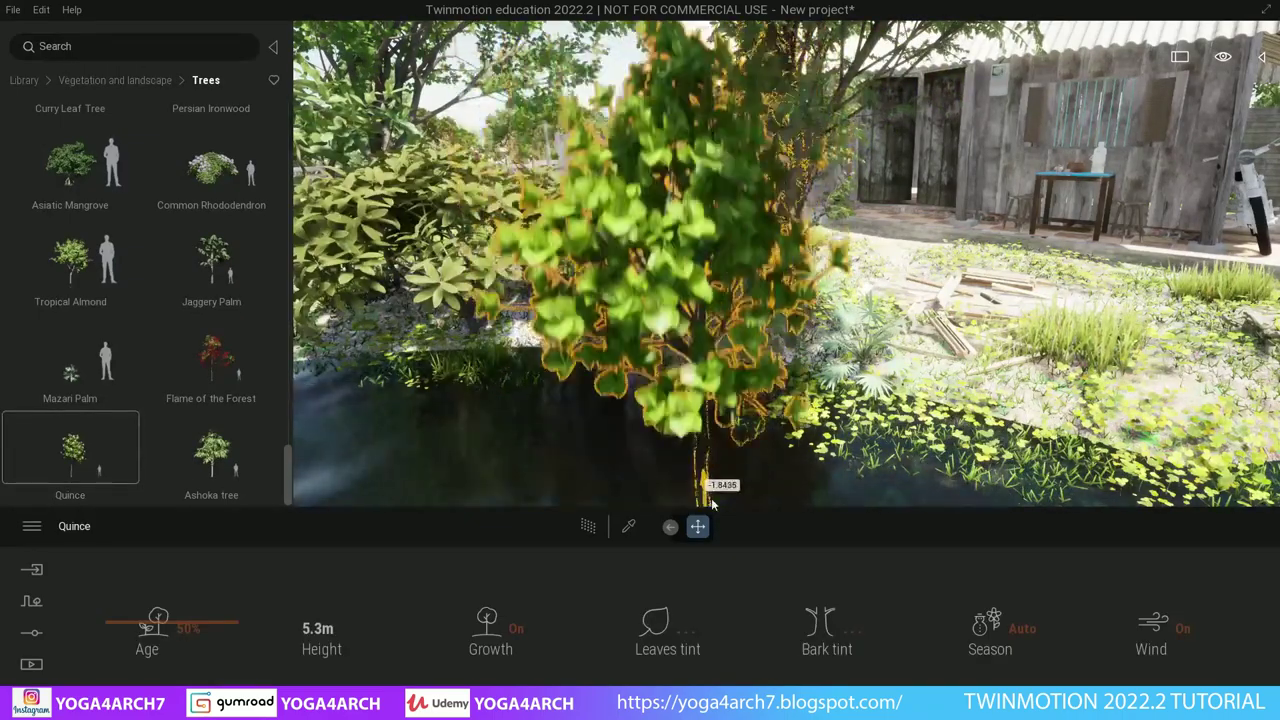
left_click_drag(171, 622, 107, 622)
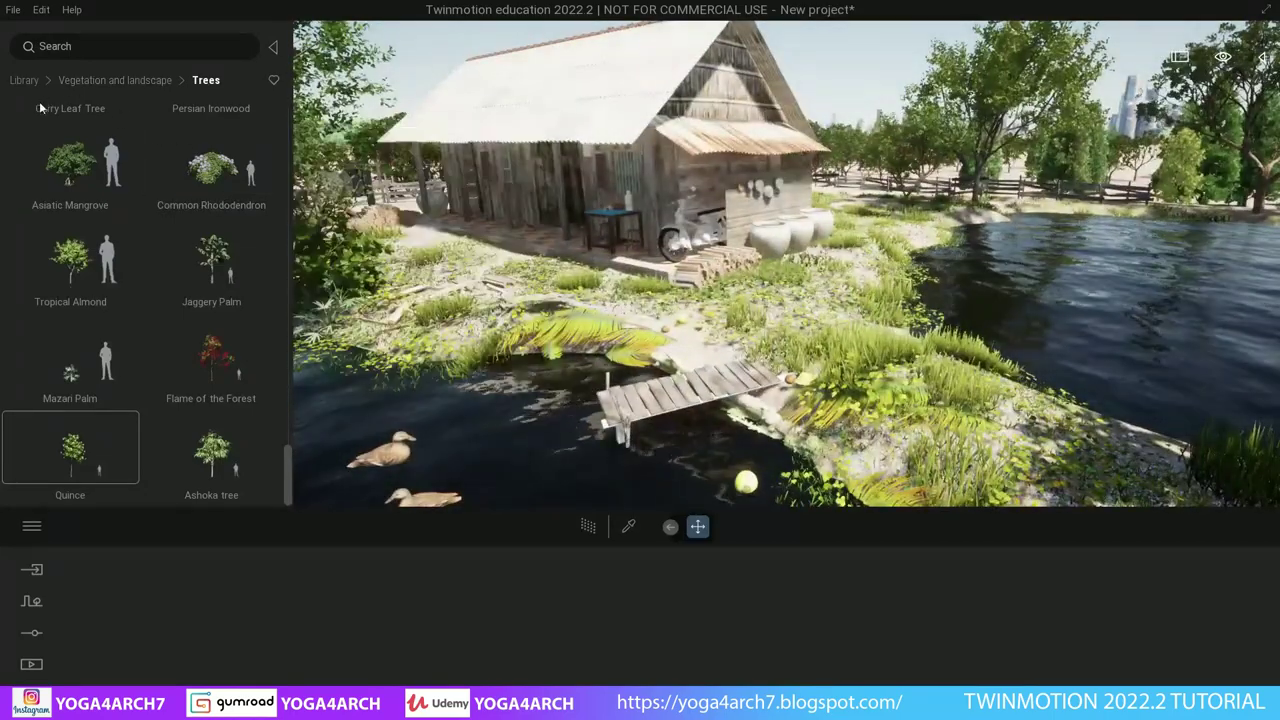
- Place the MT_PM_Co palm from User library > COCO TREE behind the hut
left_click(24, 80)
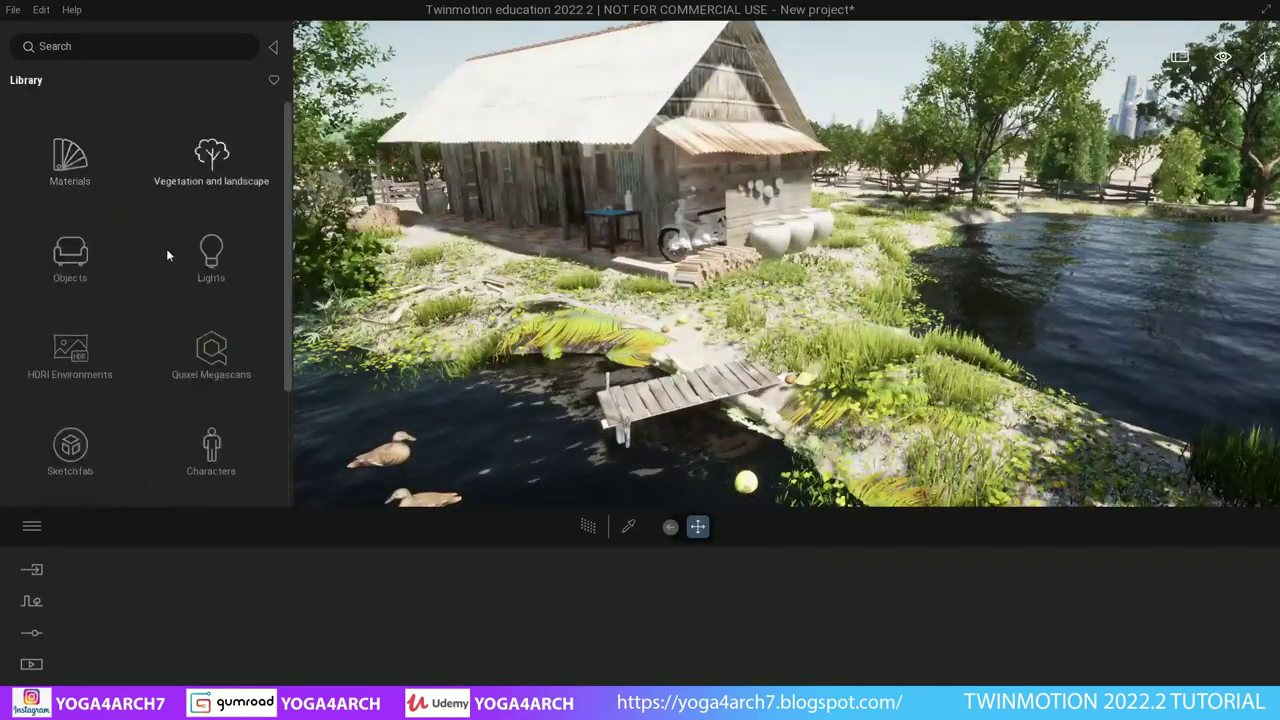
scroll(170, 300, "down", 3)
left_click(70, 468)
scroll(239, 363, "down", 2)
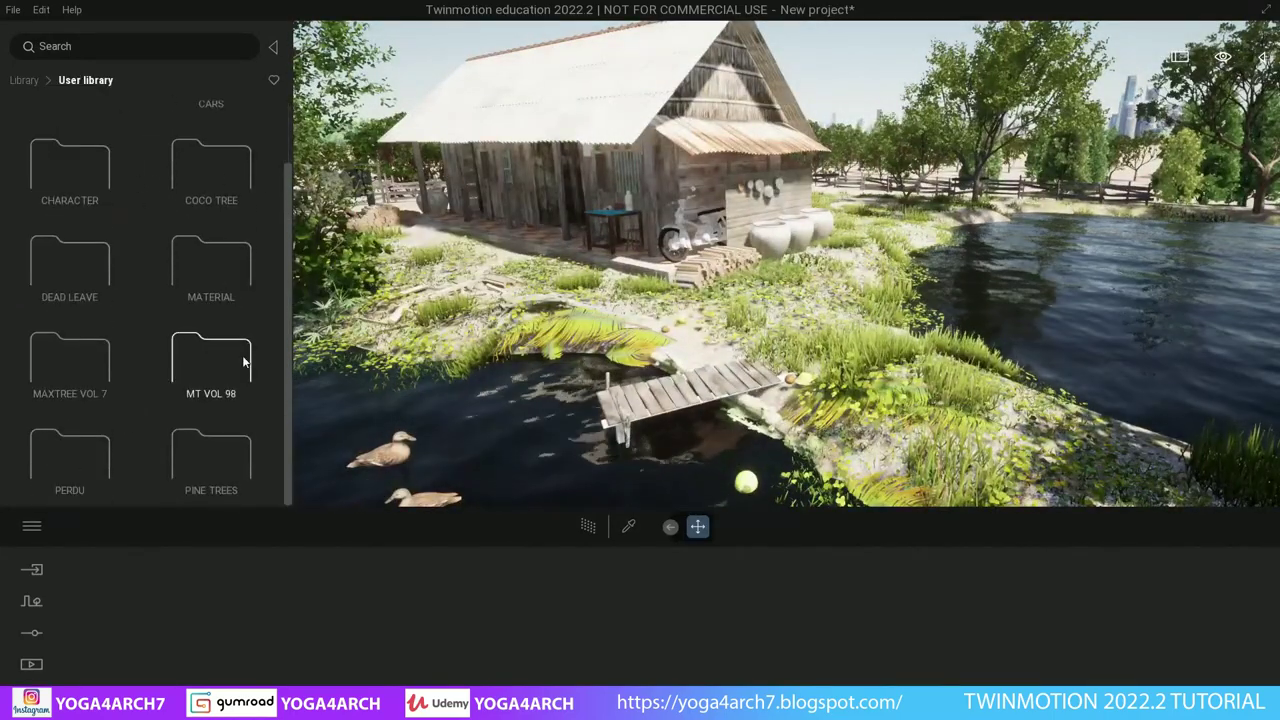
left_click(204, 176)
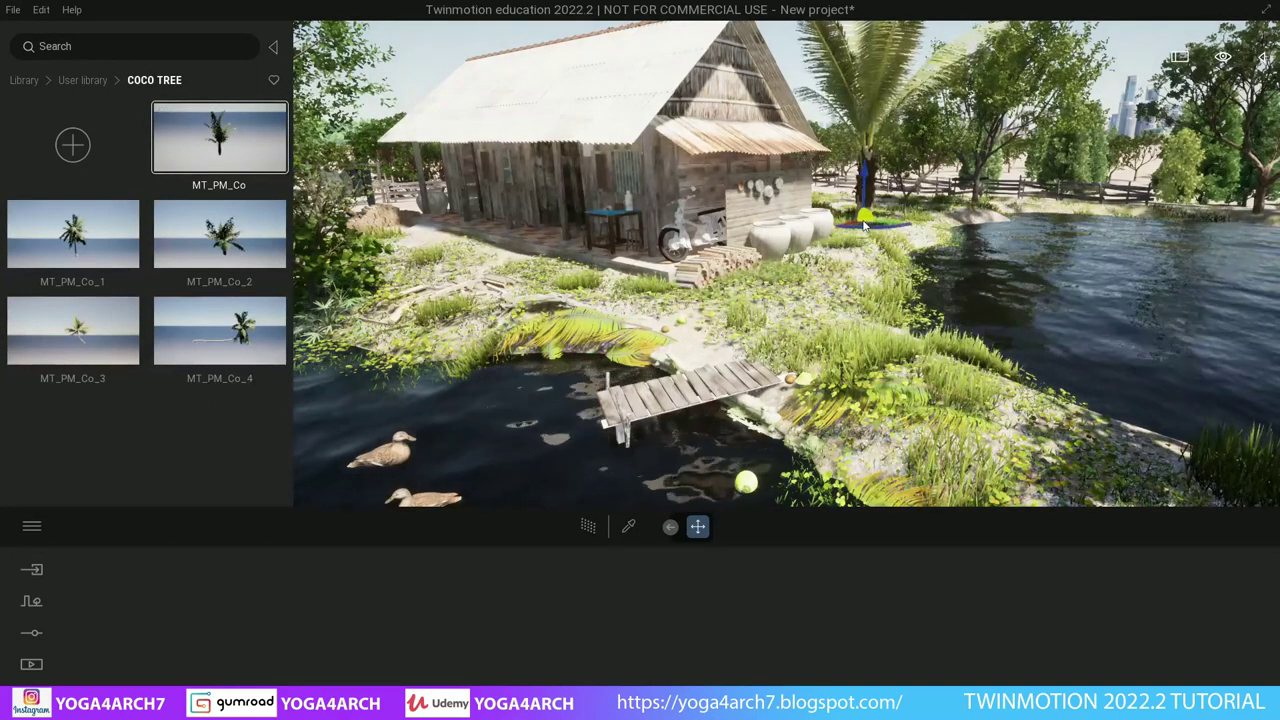
left_click_drag(865, 224, 857, 212)
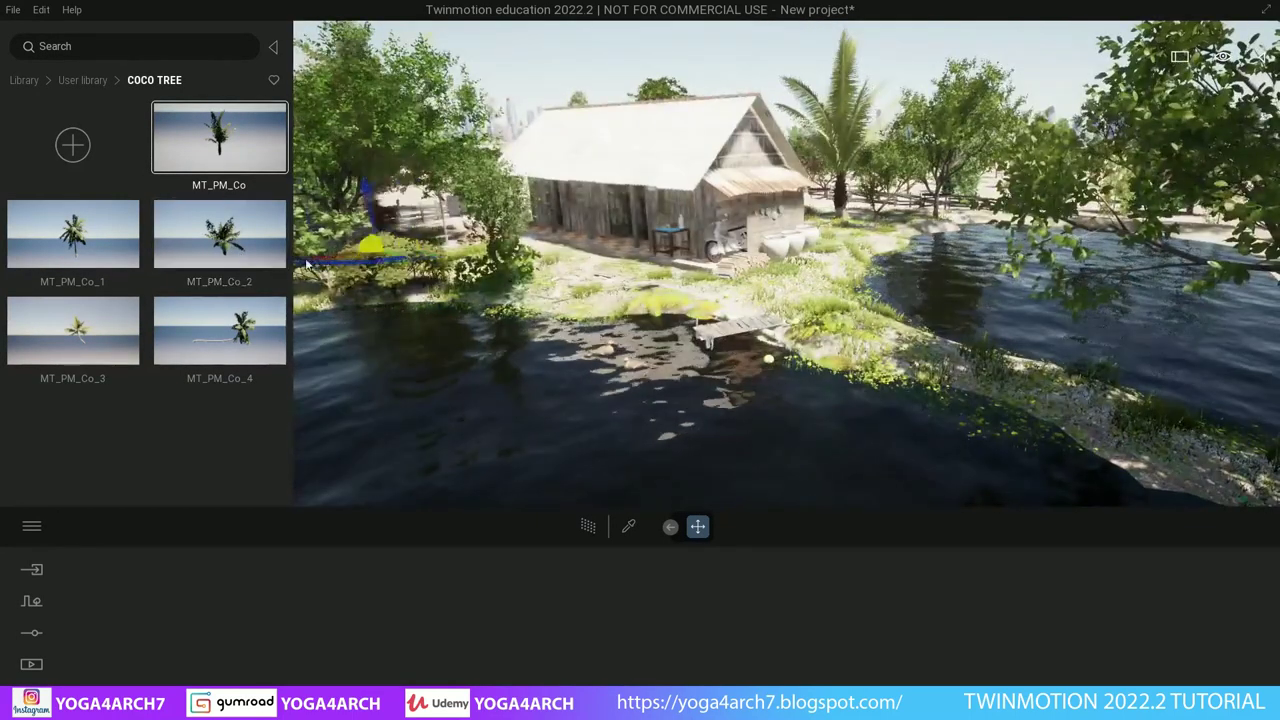
- Place the MT_PM_Co_1 palm beside the water and orbit to inspect it
left_click_drag(93, 262, 727, 280)
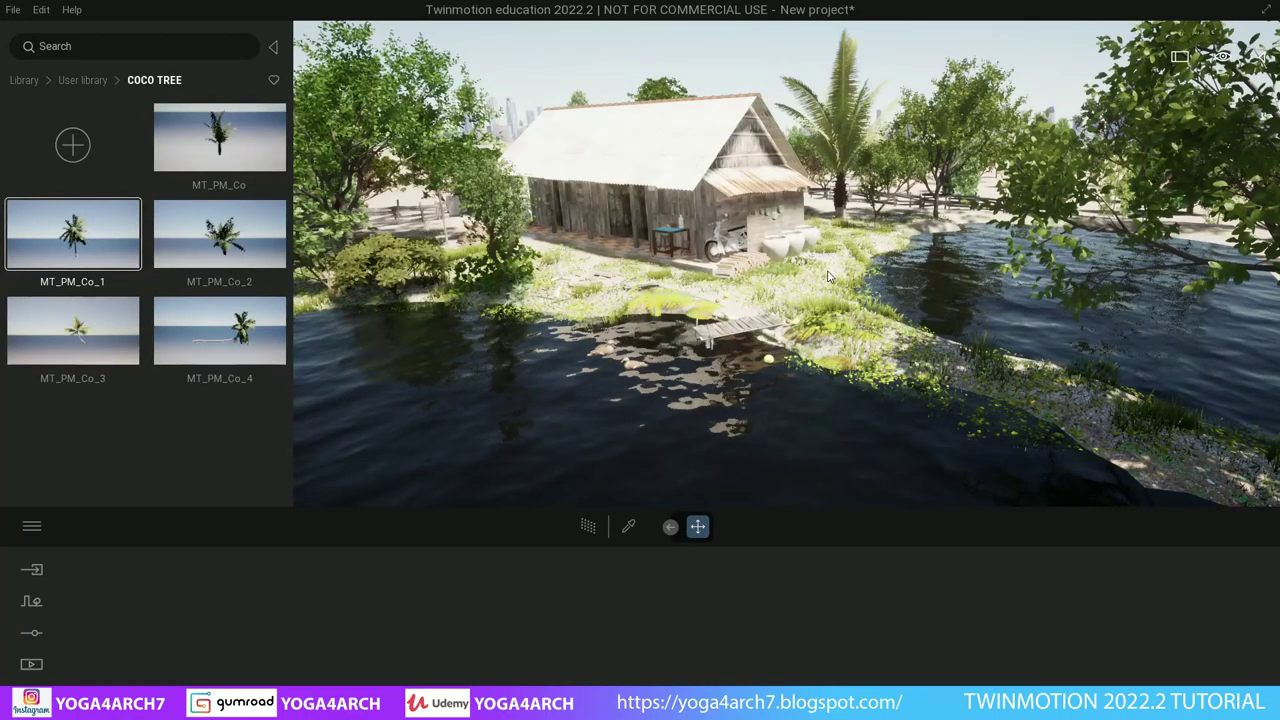
left_click_drag(829, 276, 829, 277)
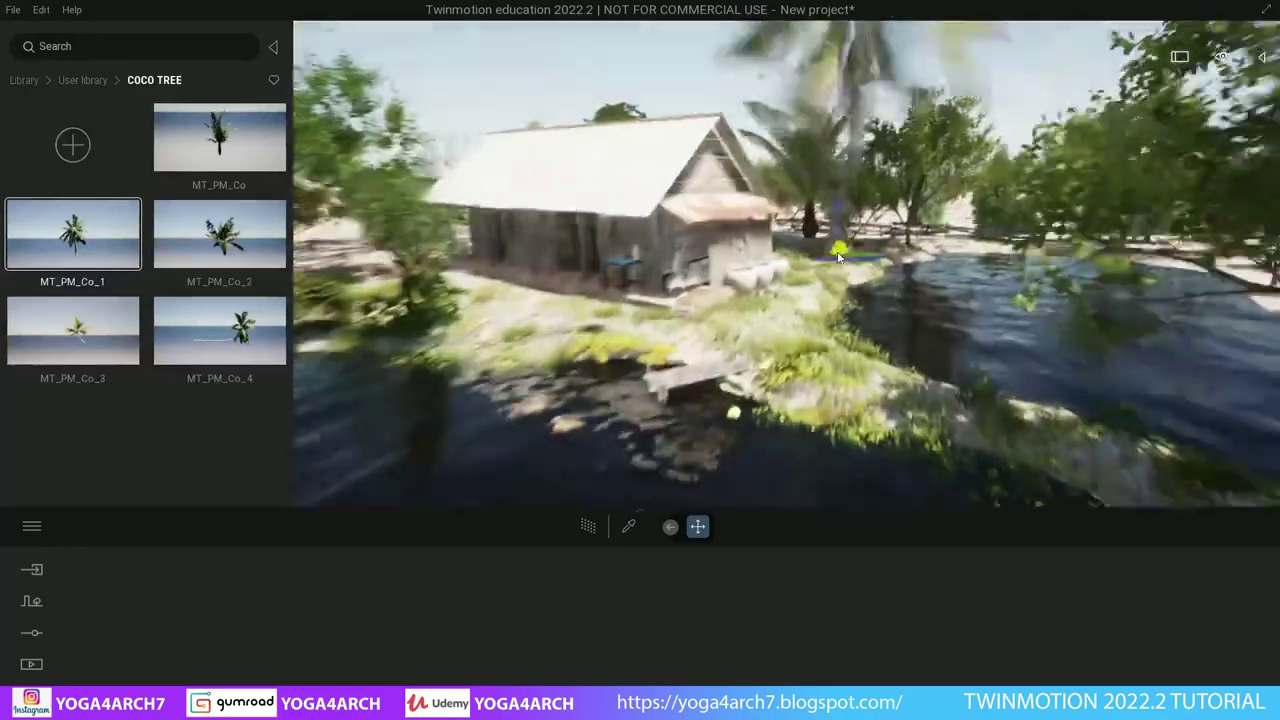
mouse_move(838, 258)
right_mouse_down()
mouse_move(1065, 248)
mouse_move(1190, 343)
right_mouse_up()
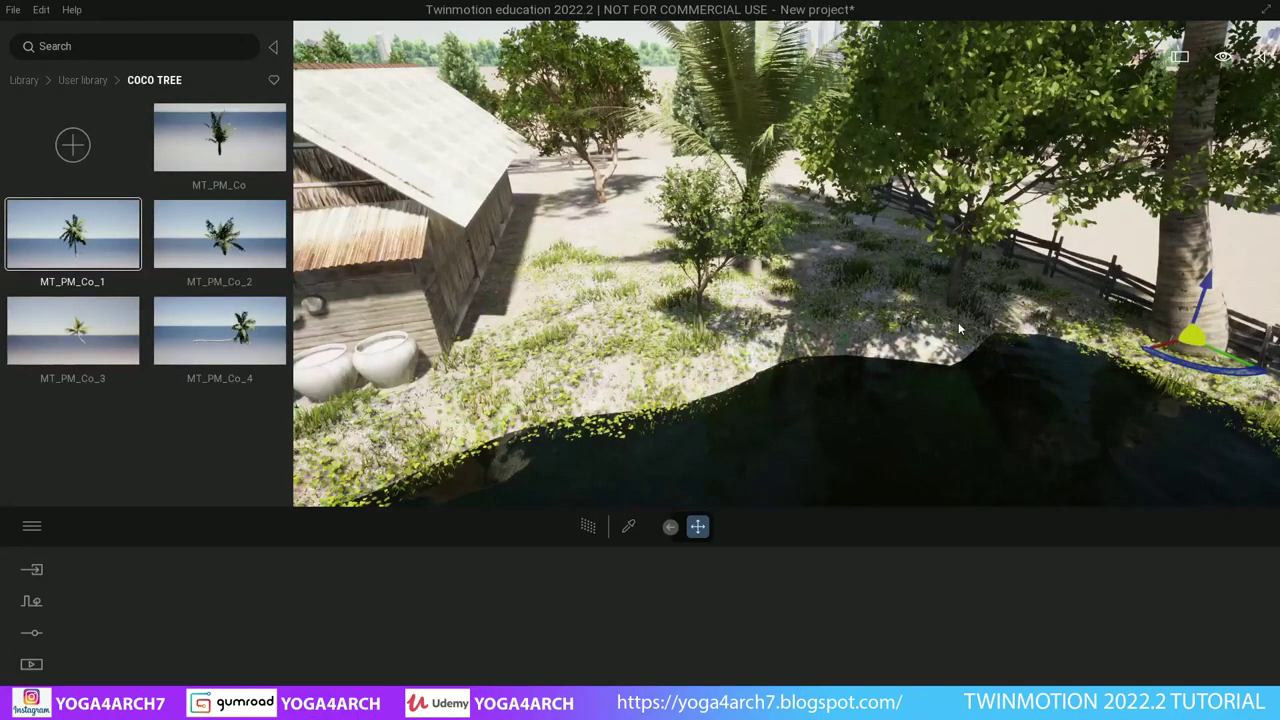
right_click_drag(958, 323, 762, 330)
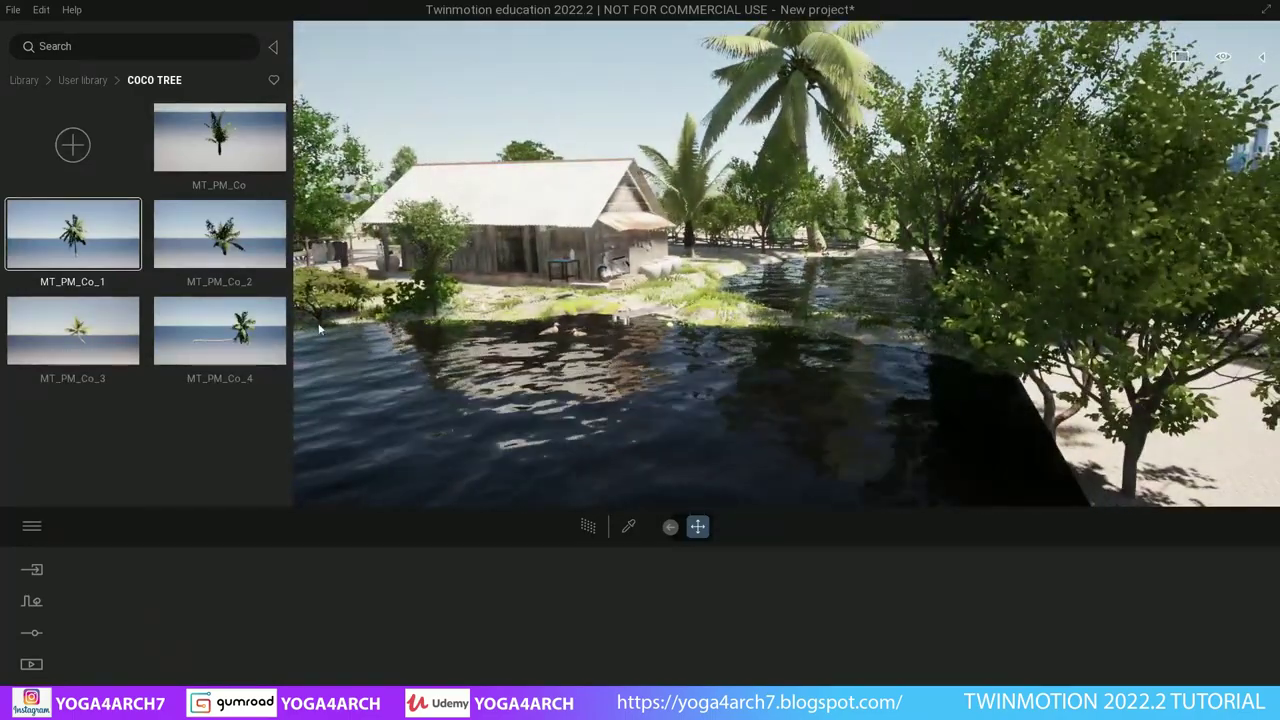
- Place the MT_PM_Co_4 leaning palm at the shore with its trunk along the water
left_click(216, 346)
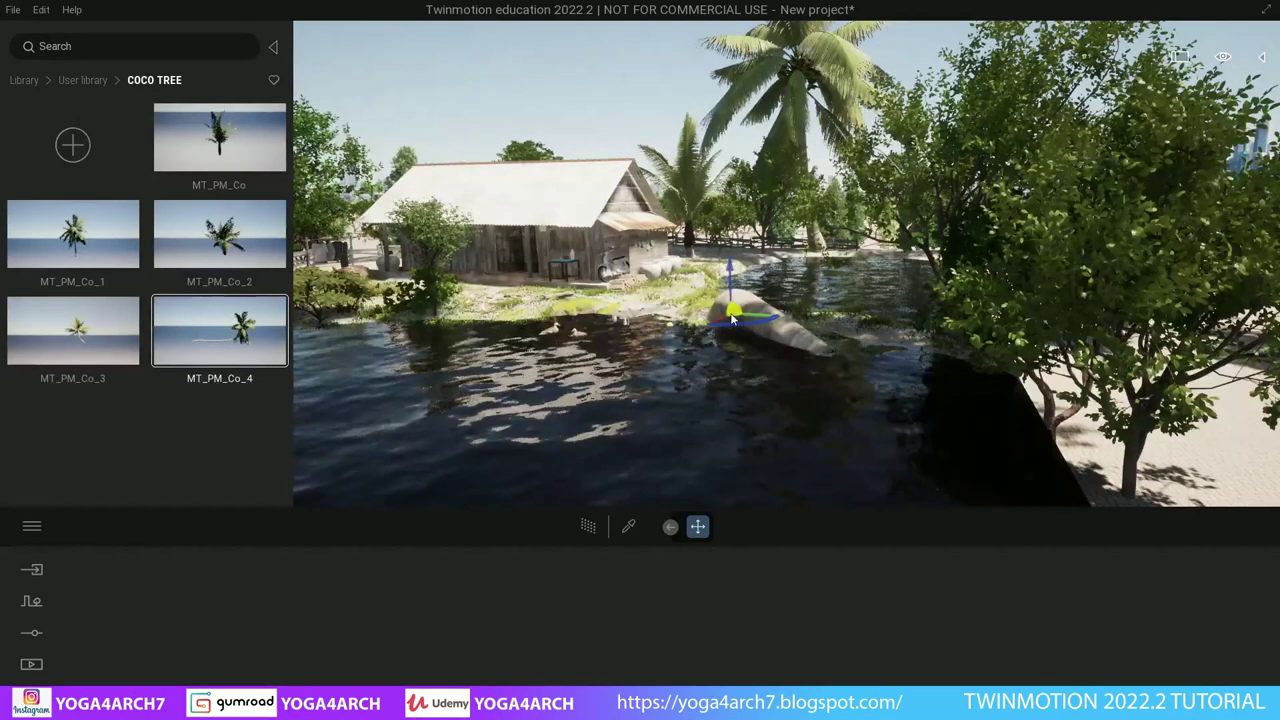
left_click(718, 298)
left_click_drag(718, 298, 670, 300)
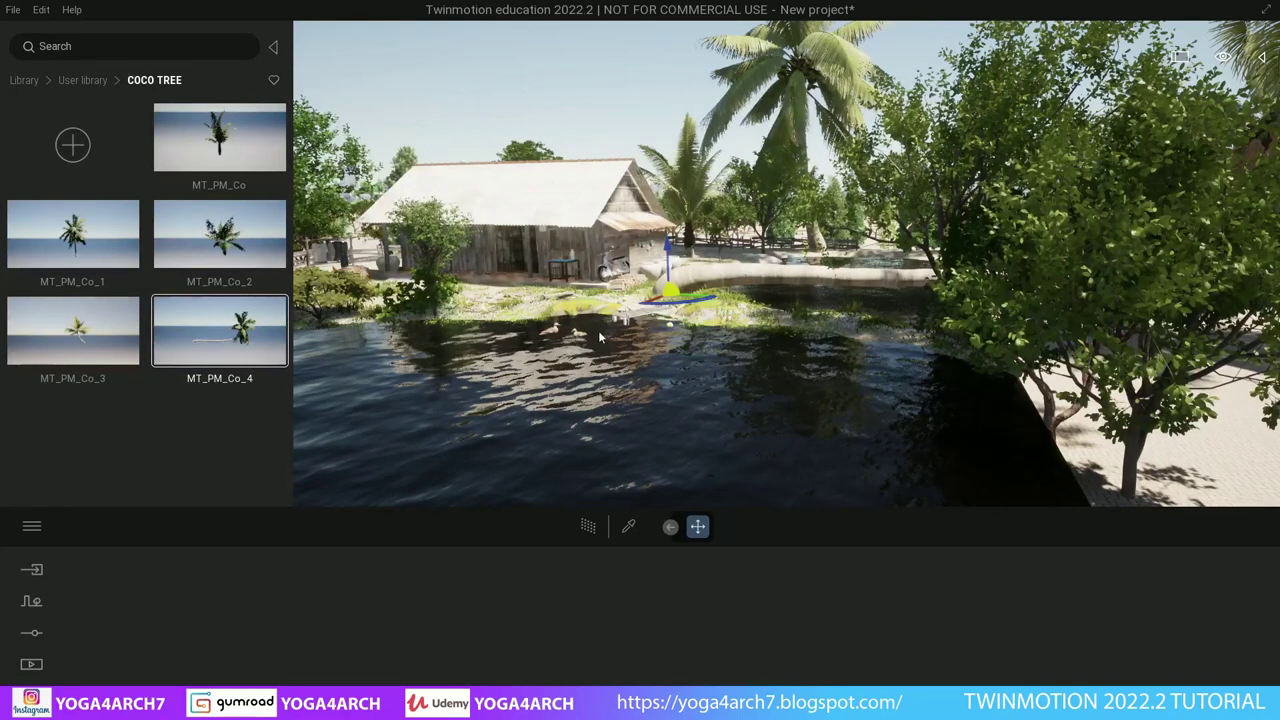
left_click_drag(600, 337, 585, 317)
left_click(676, 289)
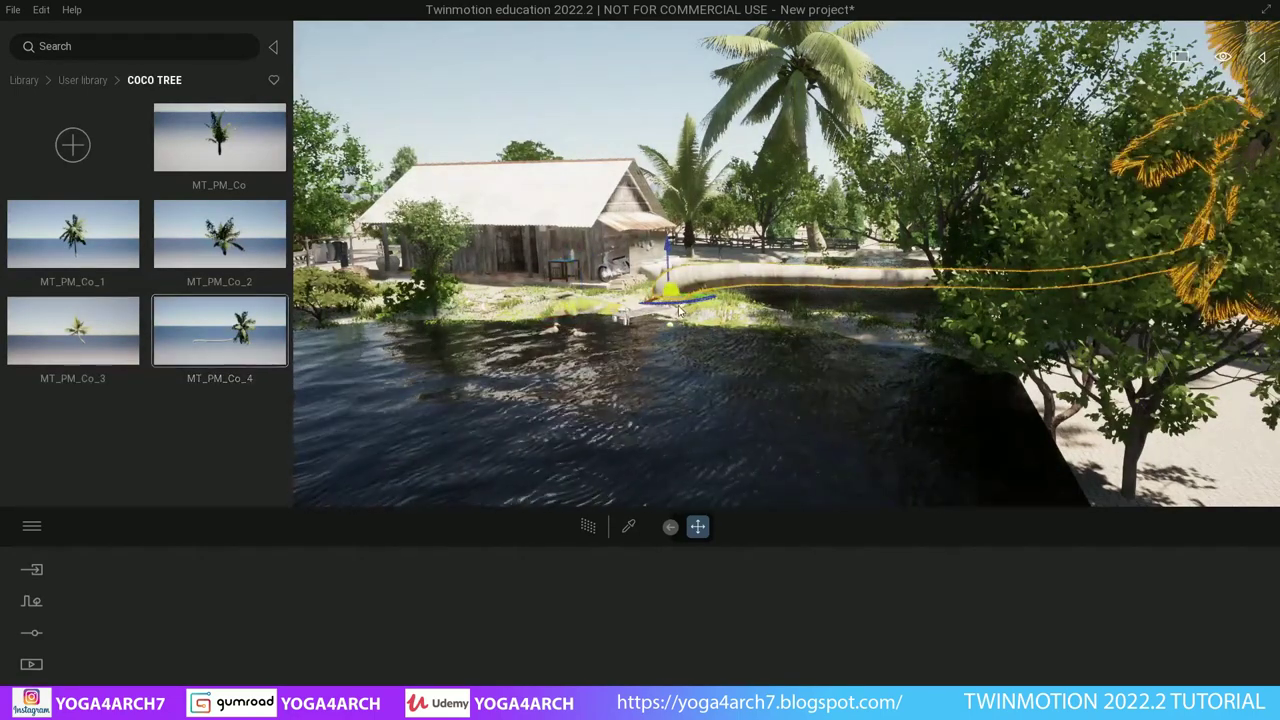
left_click_drag(683, 308, 601, 312)
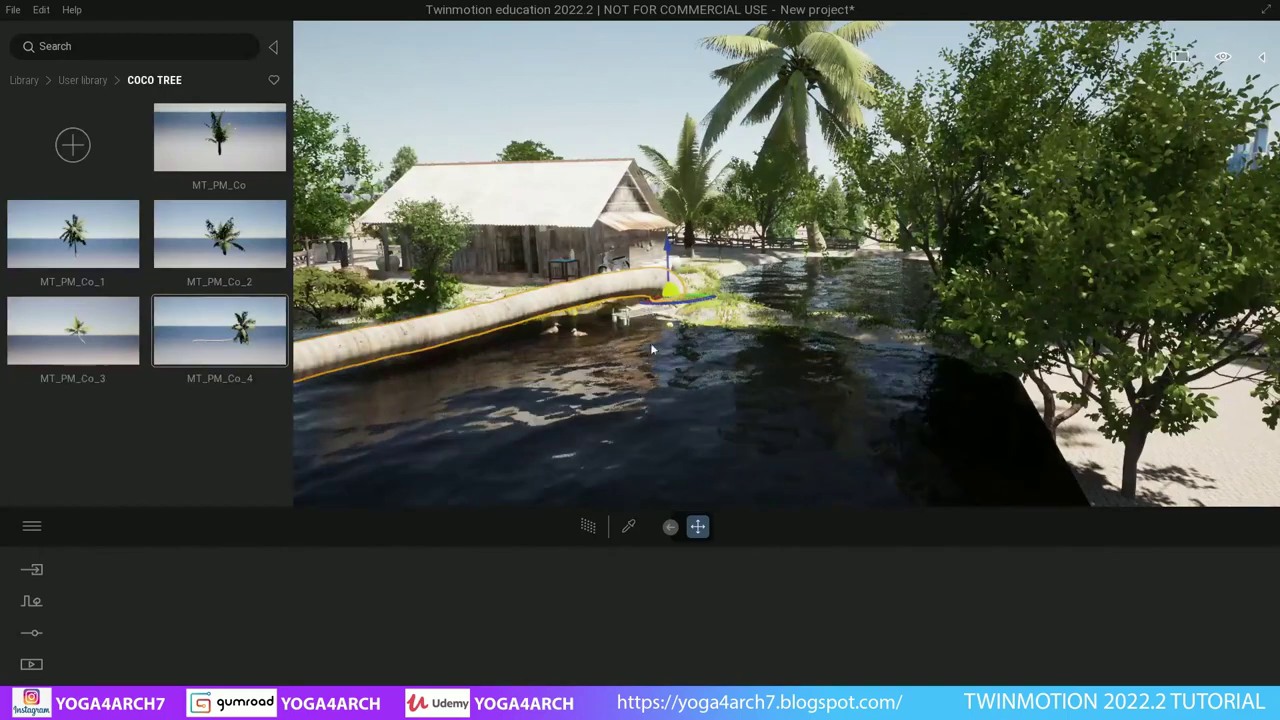
- Shrink the leaning palm and scale the tall right palm down to 0.71
left_click(671, 527)
left_click(657, 528)
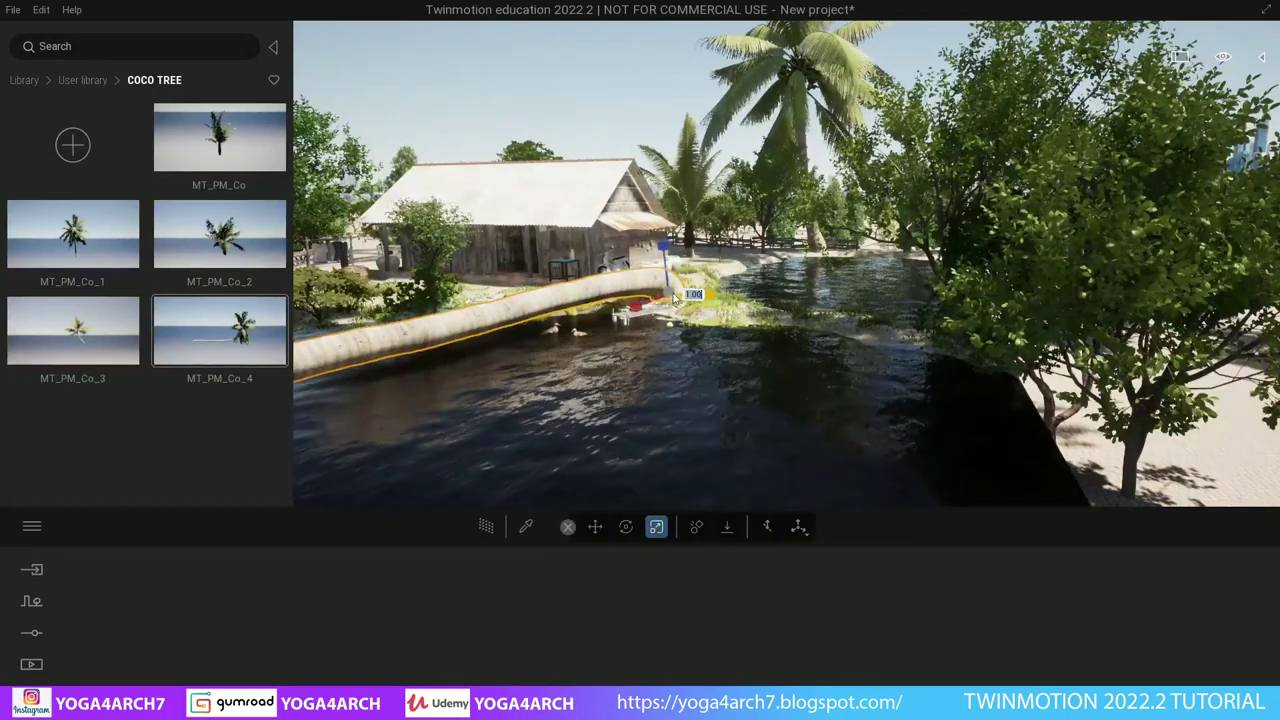
left_click_drag(669, 305, 686, 422)
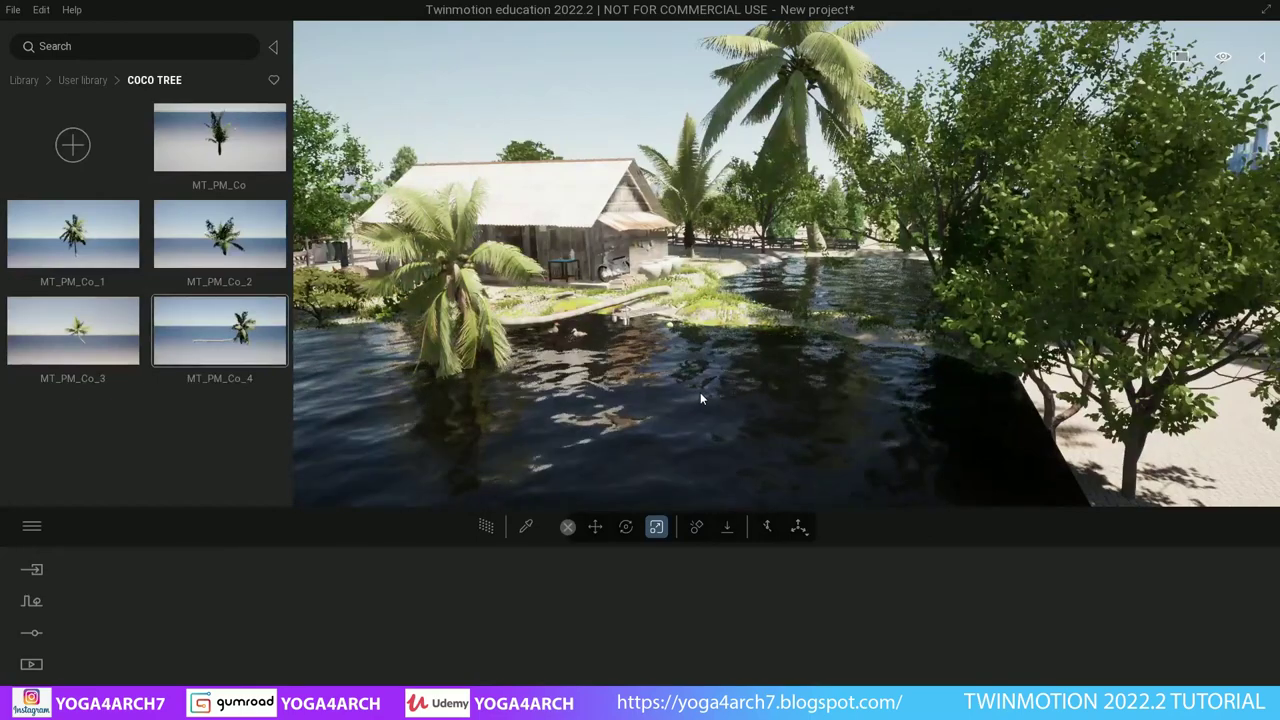
left_click(812, 235)
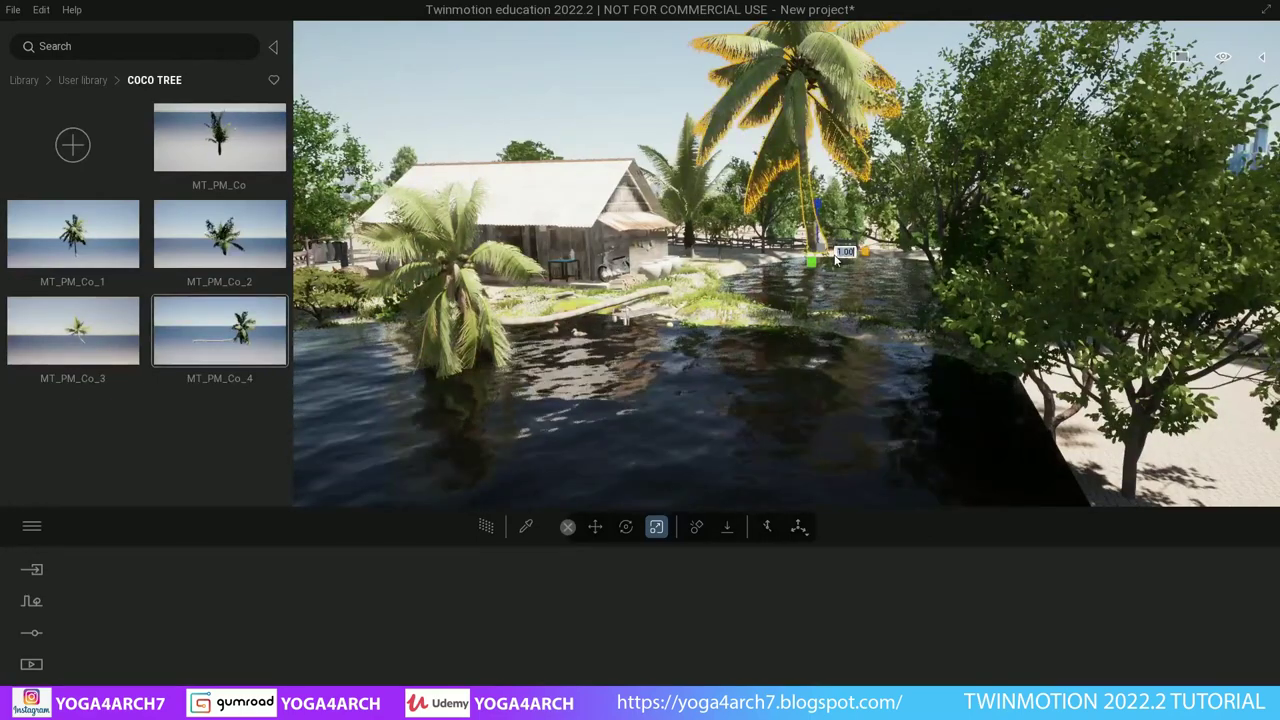
left_click_drag(823, 253, 803, 297)
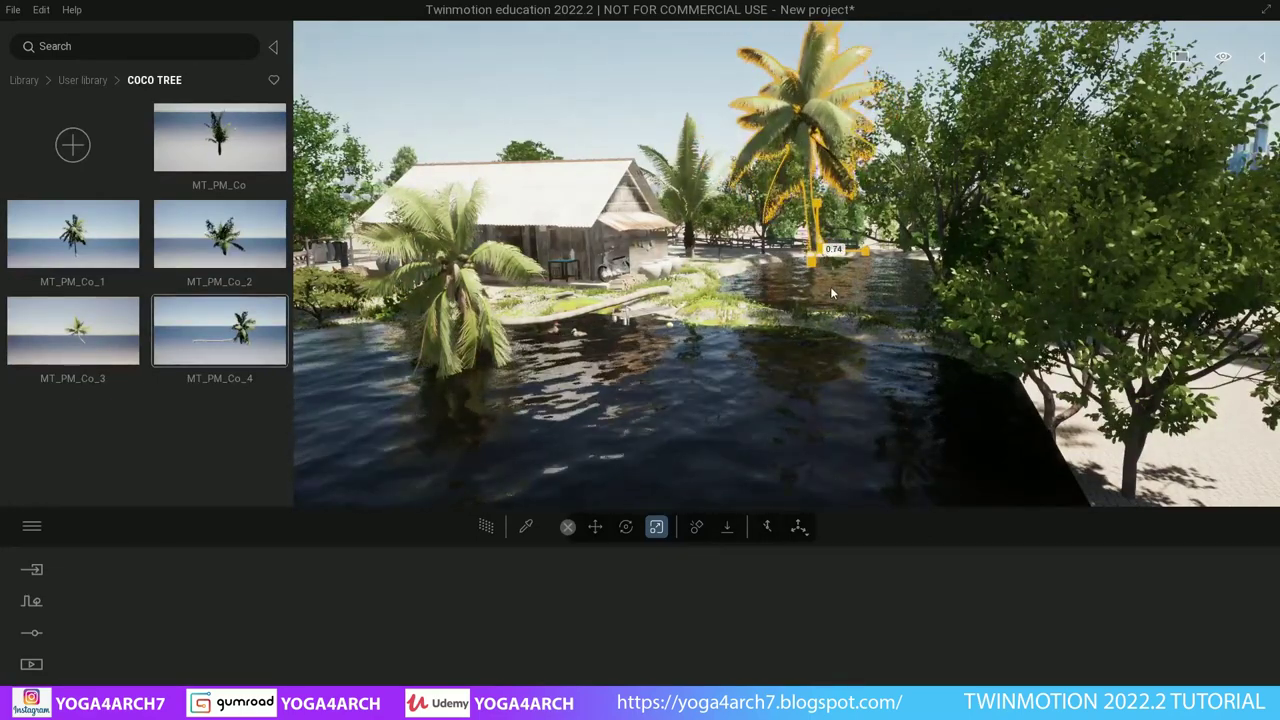
left_click(803, 291)
- Place the MT_PM_Co_2 coconut palm beside the house roof
mouse_move(803, 291)
left_mouse_down()
mouse_move(780, 250)
mouse_move(563, 258)
left_mouse_up()
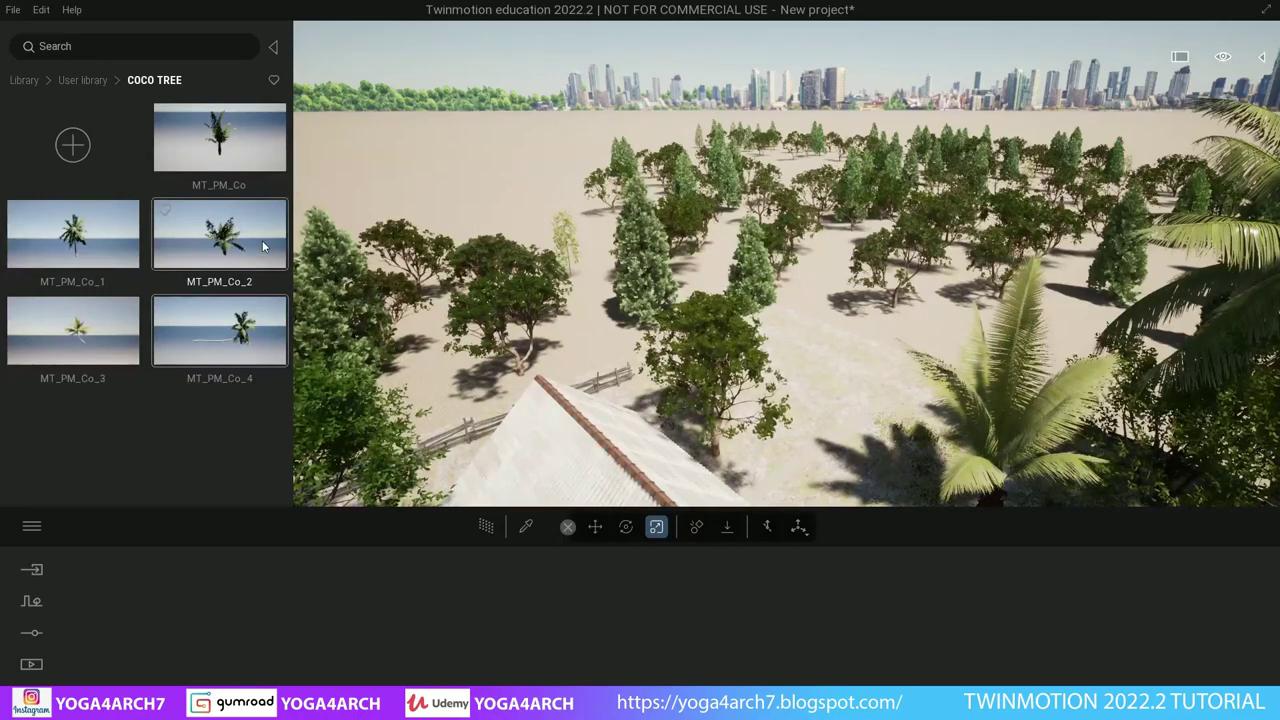
left_click(810, 475)
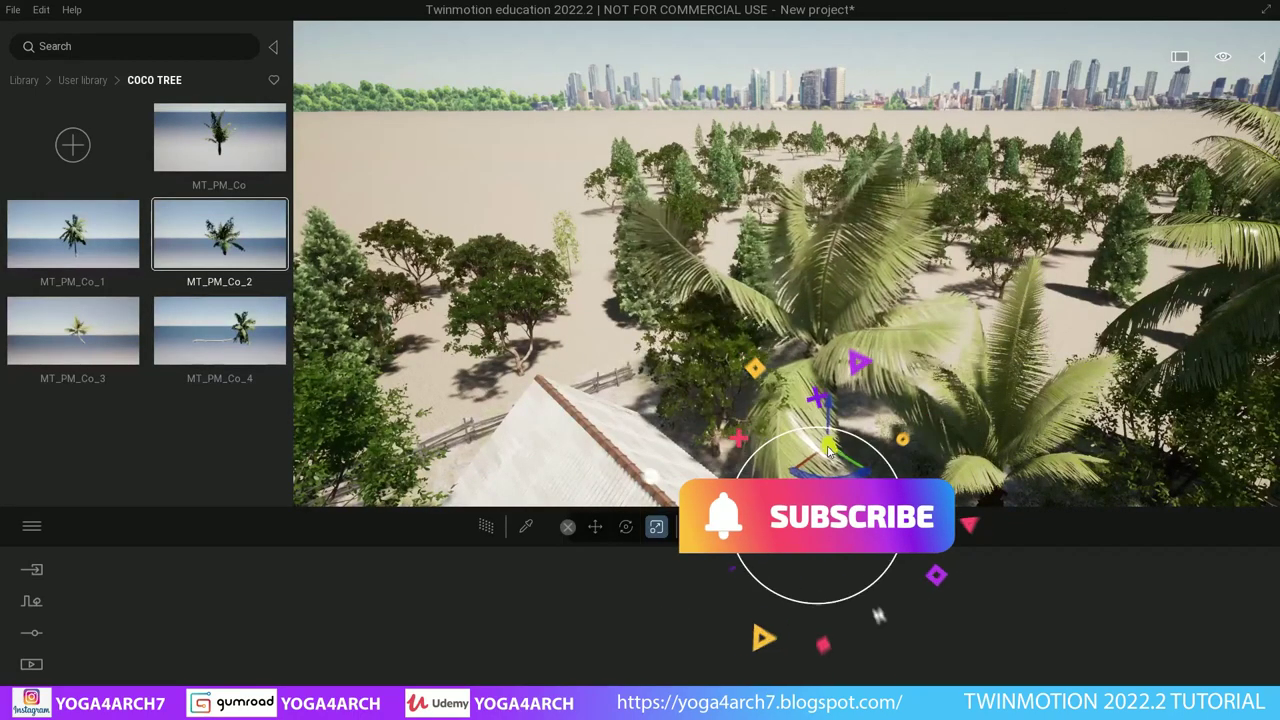
mouse_move(810, 475)
left_mouse_down()
mouse_move(521, 428)
mouse_move(493, 388)
left_mouse_up()
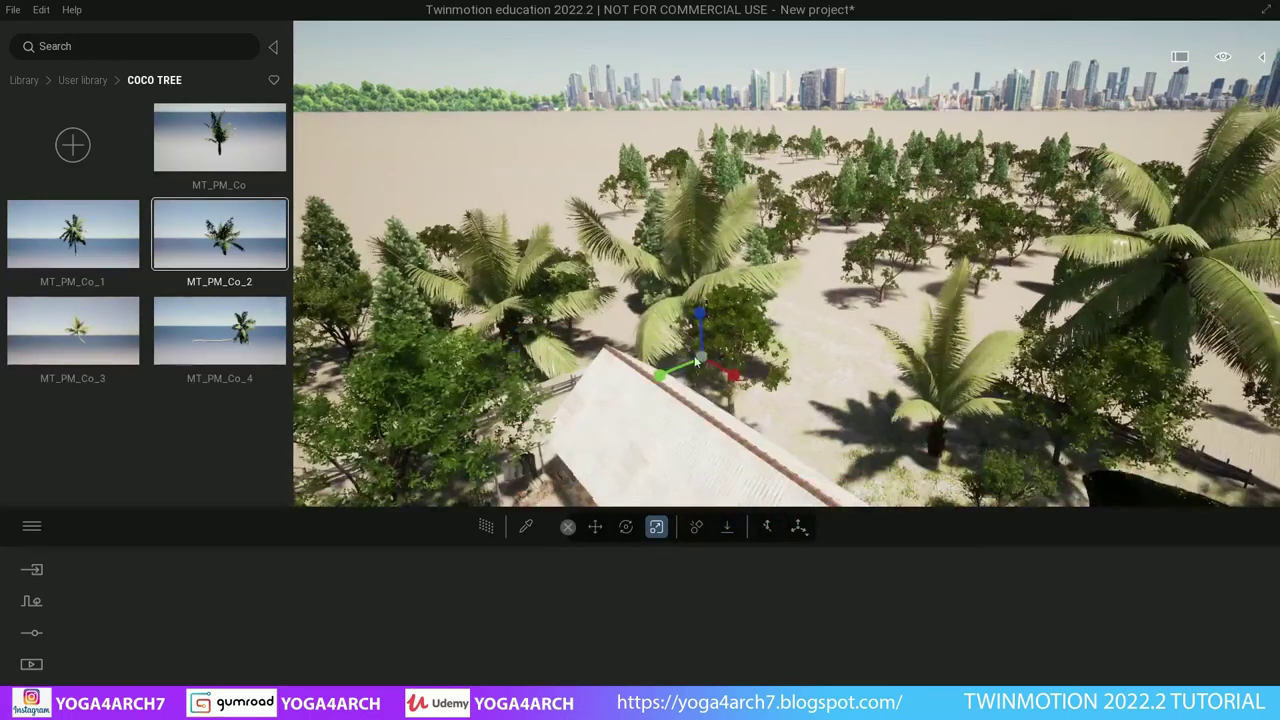
middle_click_drag(657, 368, 509, 420)
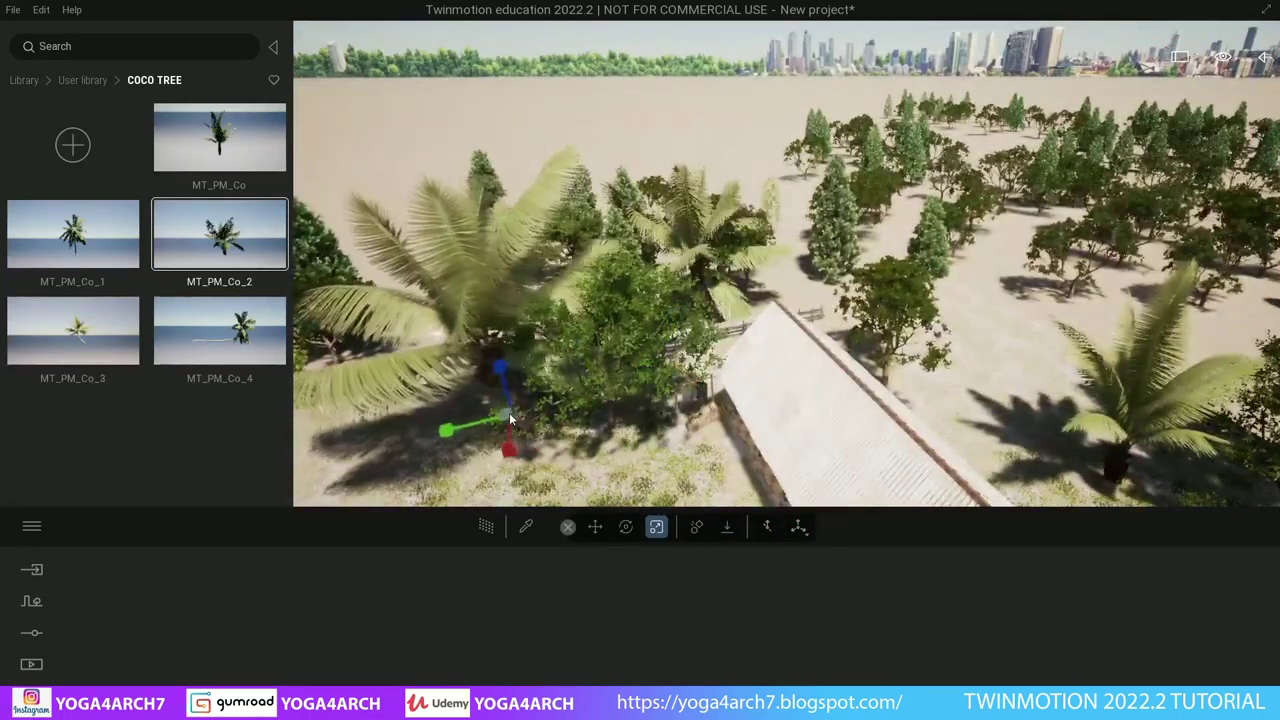
left_click_drag(510, 418, 495, 403)
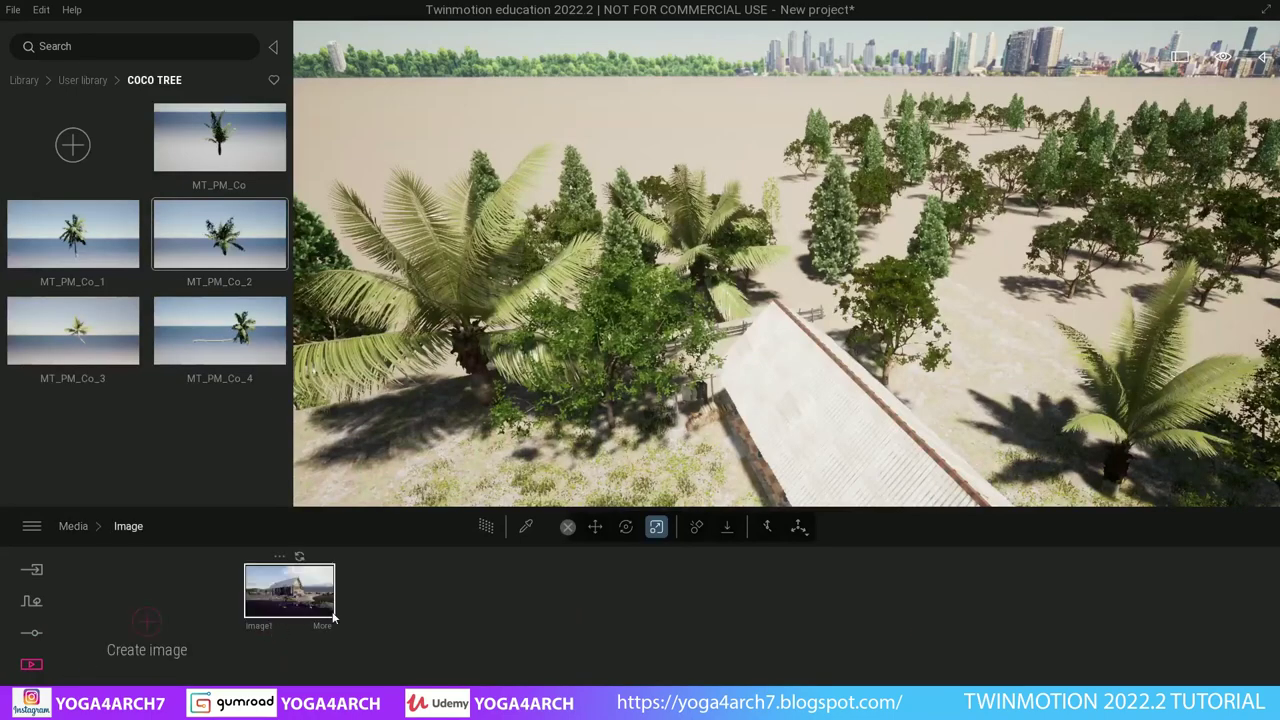
- From the Image1 view, move the curved palm out of the pond to the lake's right side
left_click(331, 614)
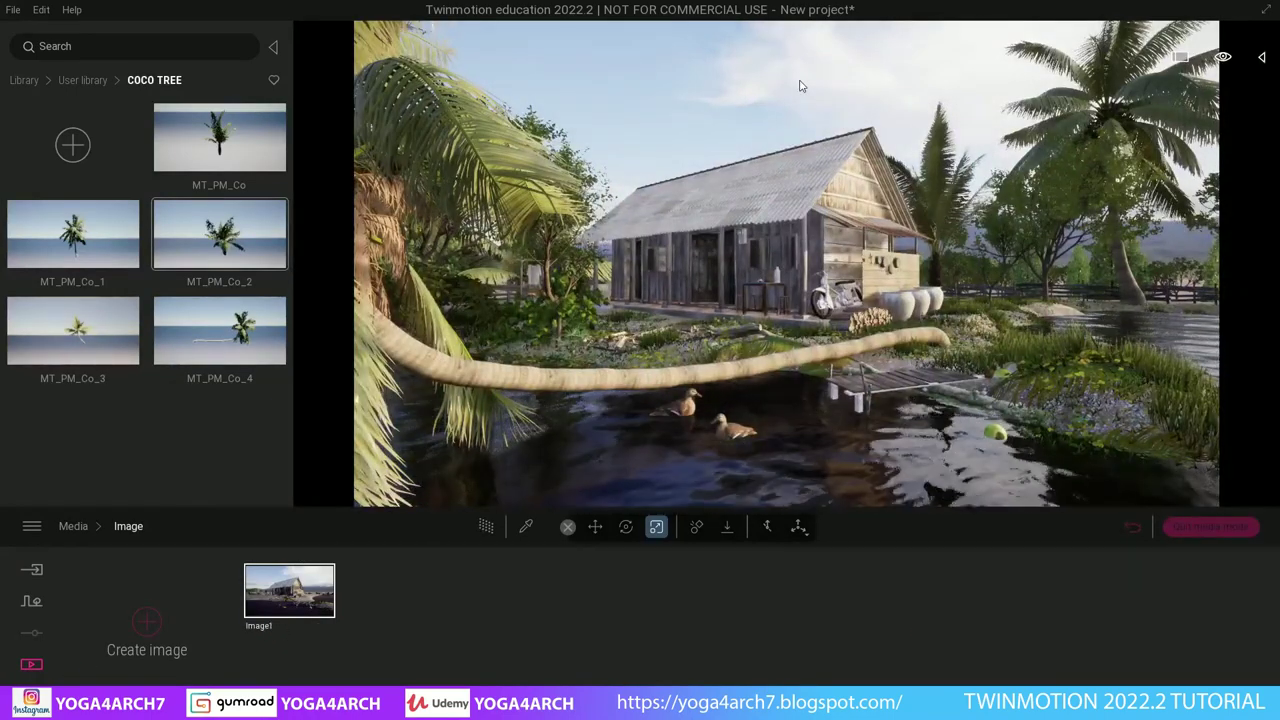
left_click(829, 355)
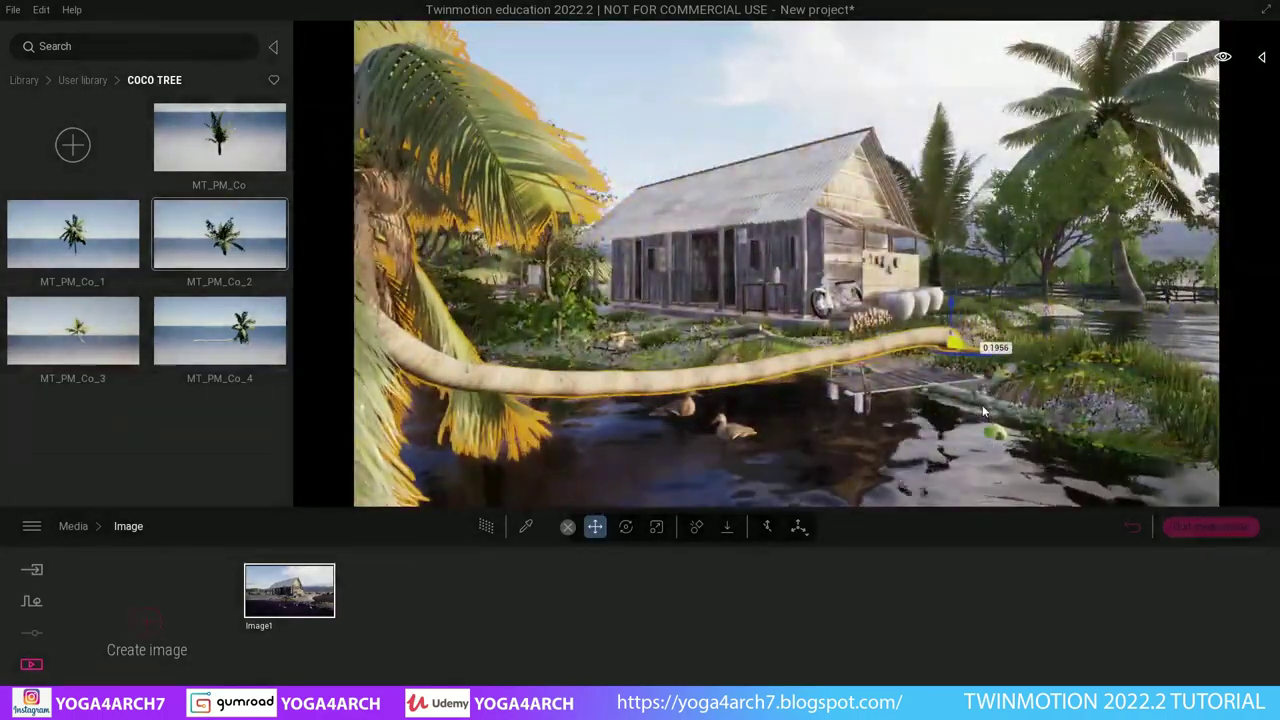
middle_click_drag(970, 350, 970, 250)
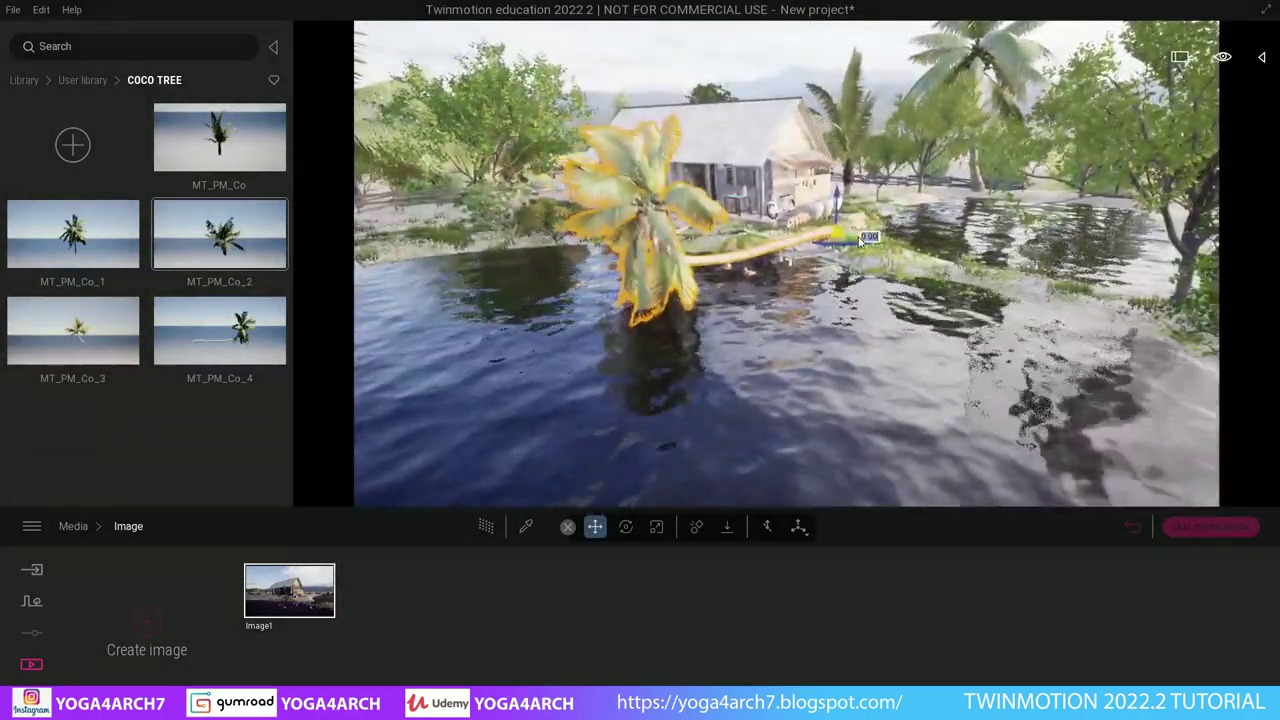
left_click_drag(790, 285, 1026, 317)
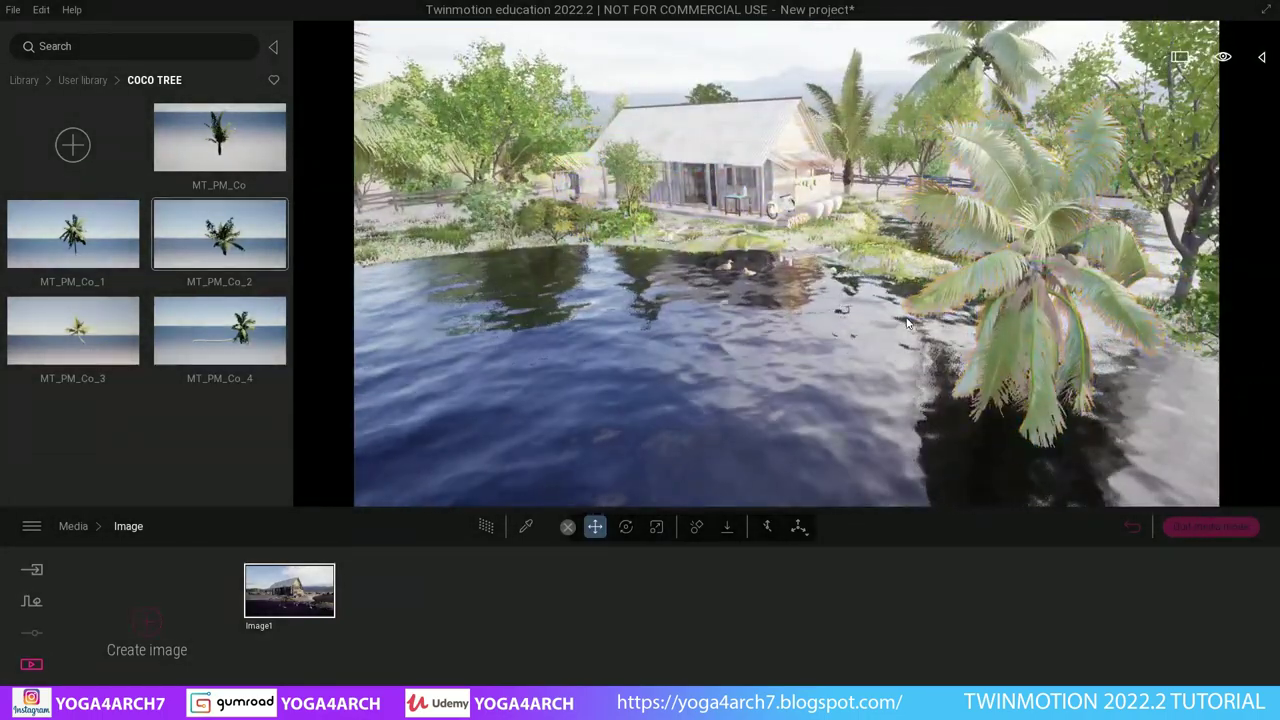
- Back in Image1, shift the tree left of the house rightward toward the house
left_click(287, 595)
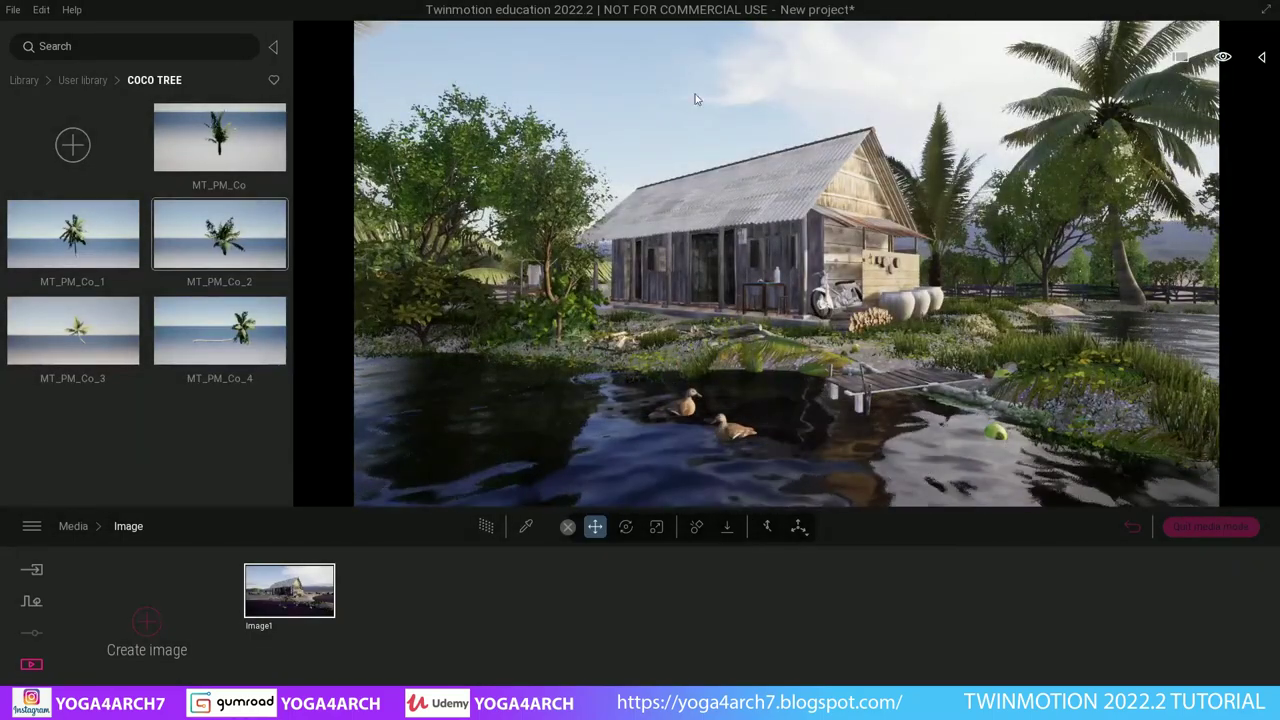
left_click(508, 272)
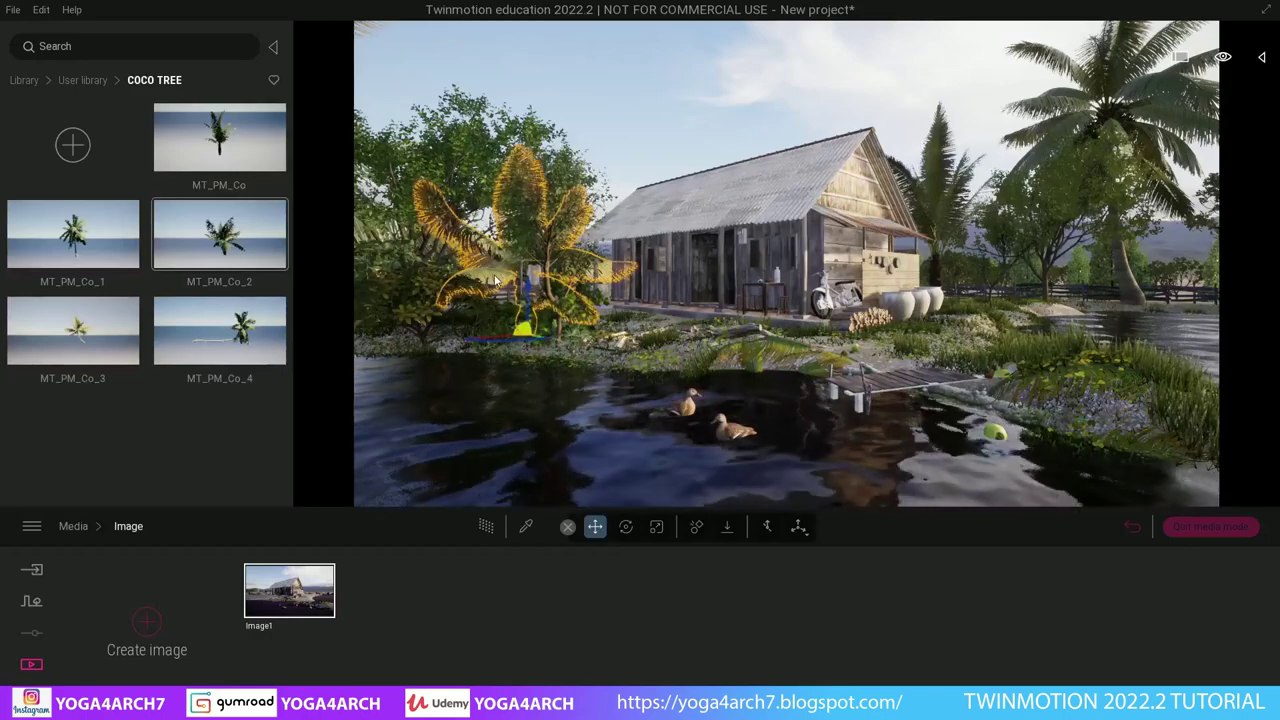
left_click_drag(508, 272, 597, 328)
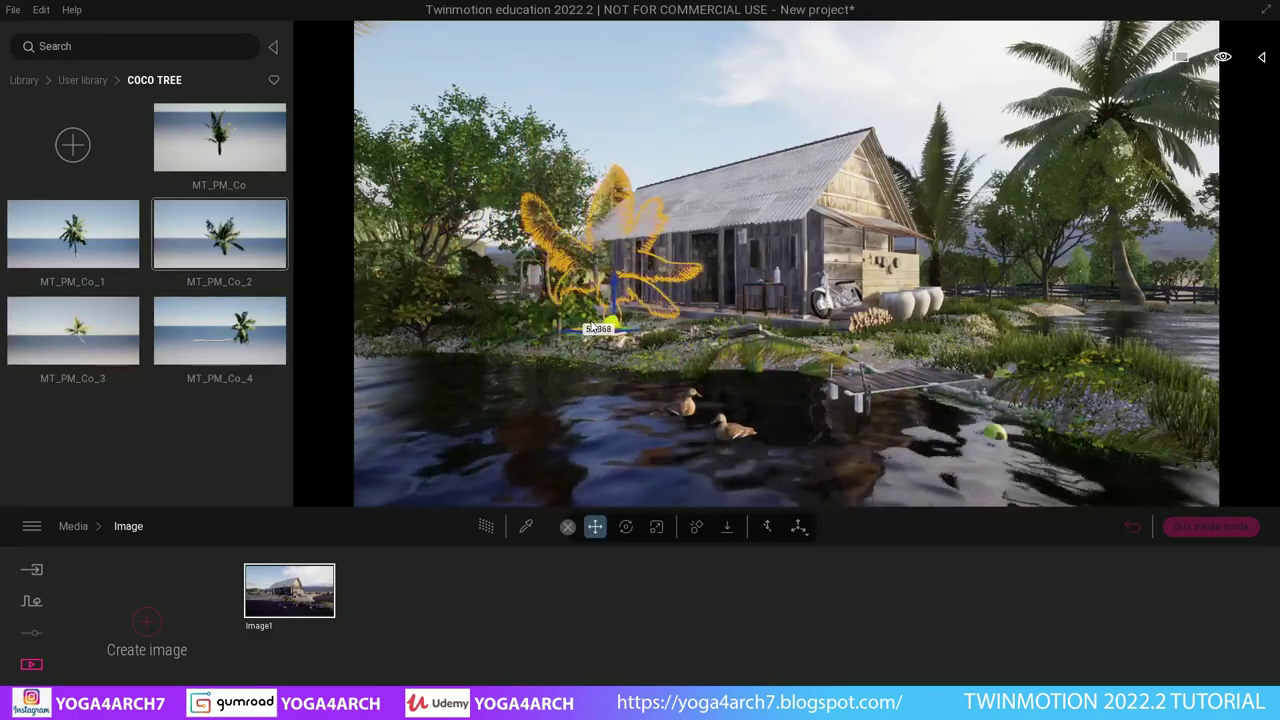
left_click(723, 112)
- Alt-copy the palm right of the house as instances, placing one behind the house roof
double_click(1105, 150)
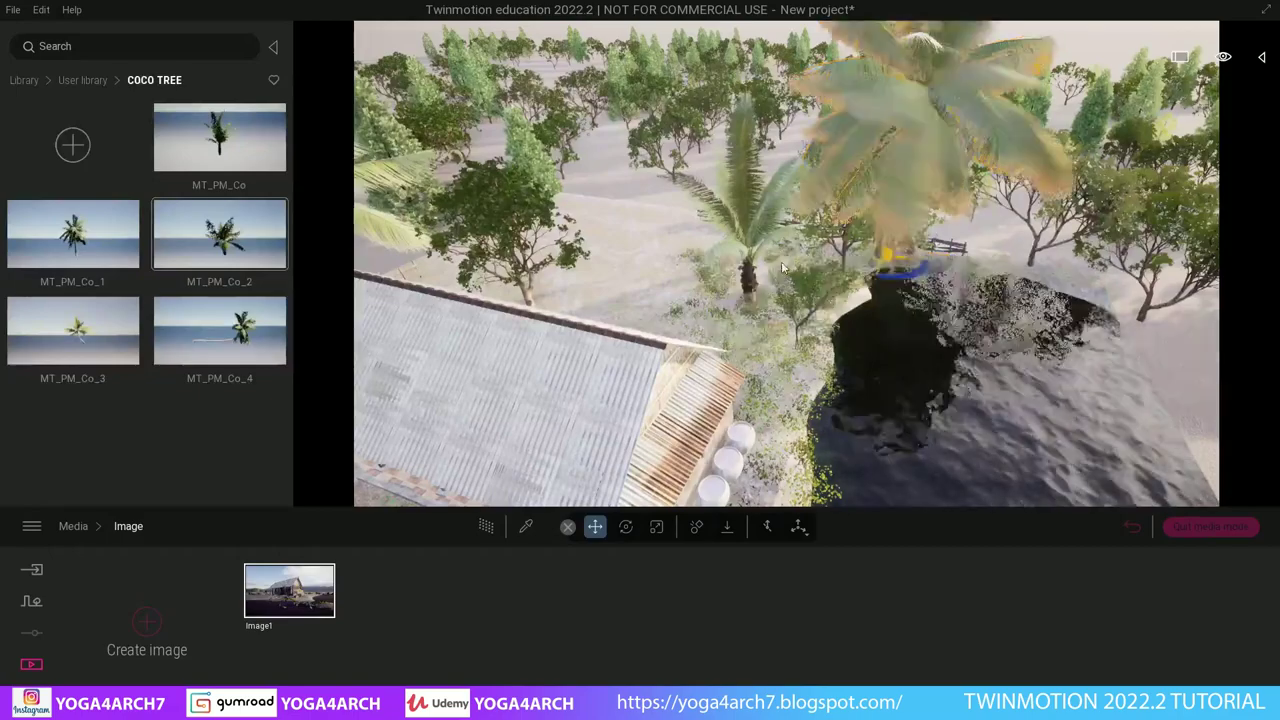
left_click_drag(920, 258, 674, 254, "alt")
left_click(608, 420)
double_click(768, 229)
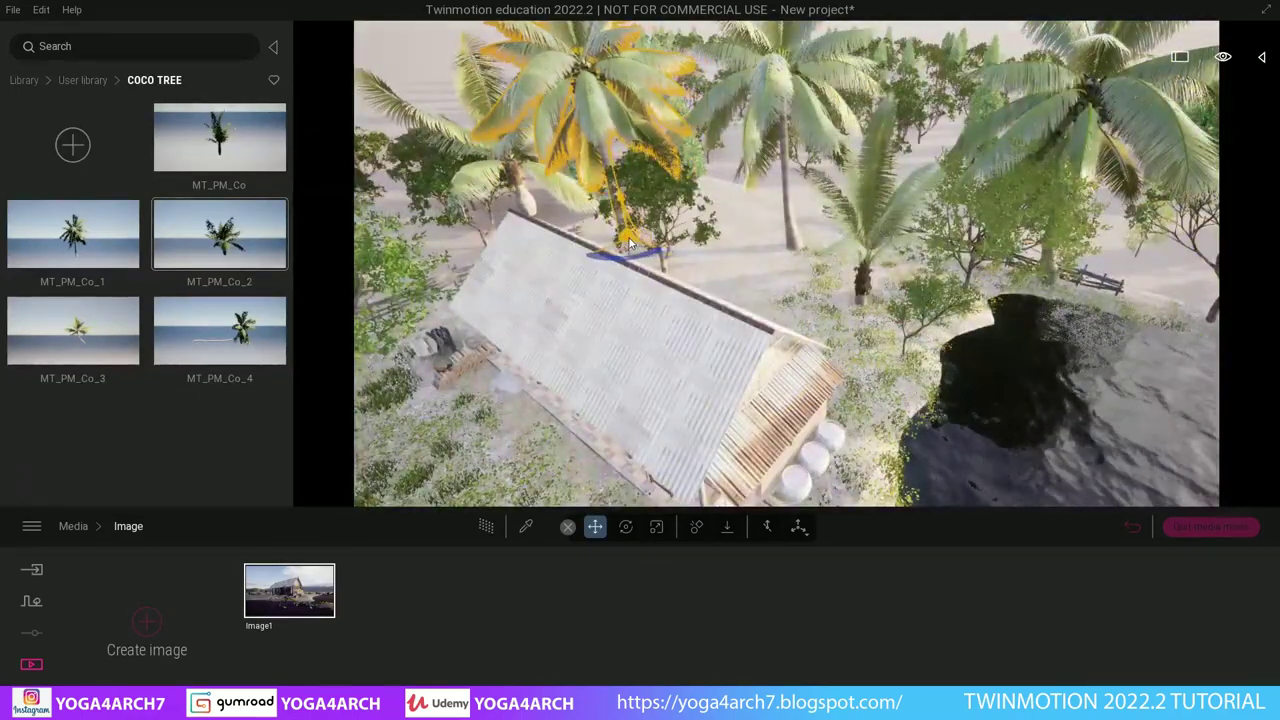
mouse_move(643, 243)
left_mouse_down("alt")
mouse_move(626, 238)
mouse_move(650, 245)
mouse_move(722, 190)
left_mouse_up("alt")
left_click(614, 429)
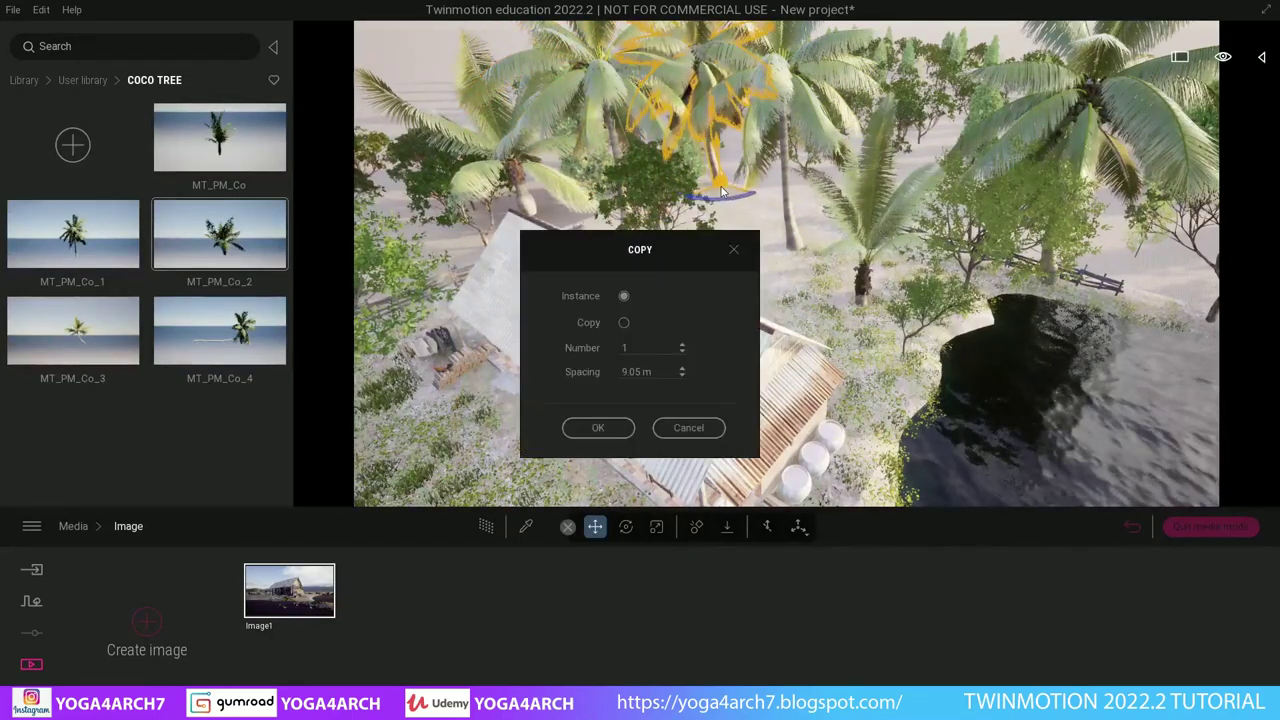
left_click(600, 428)
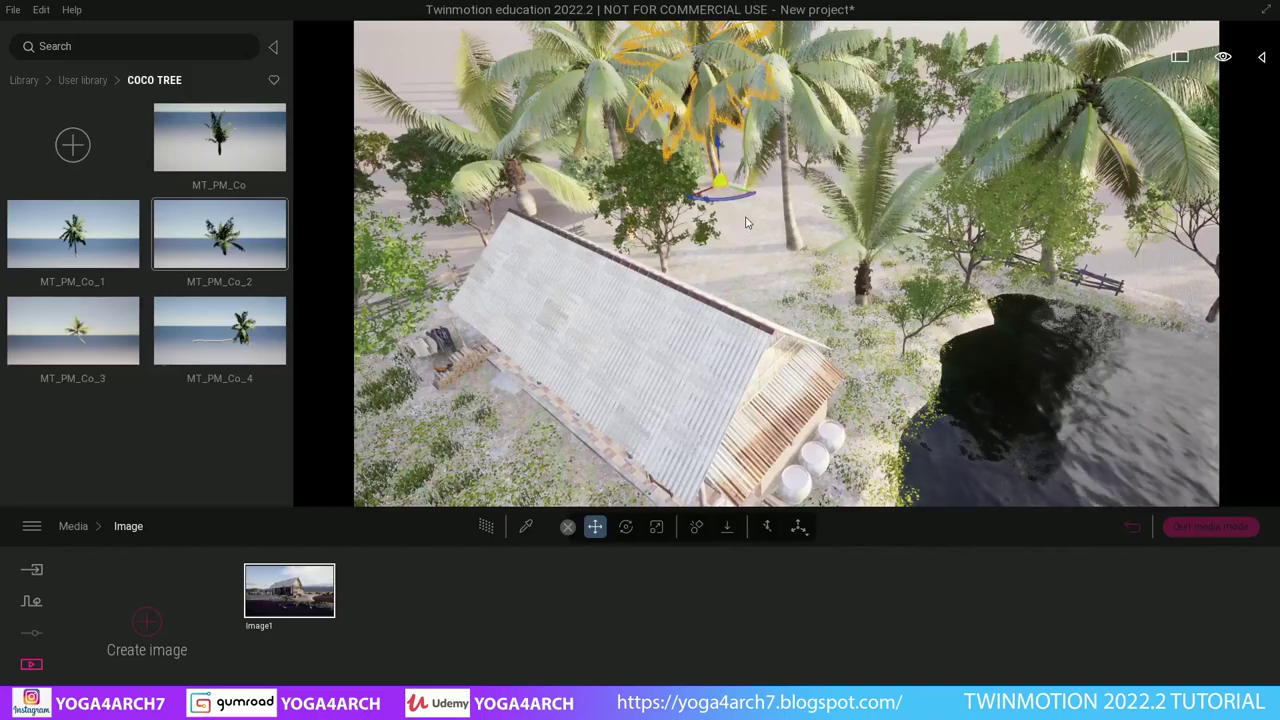
left_click_drag(722, 187, 728, 170)
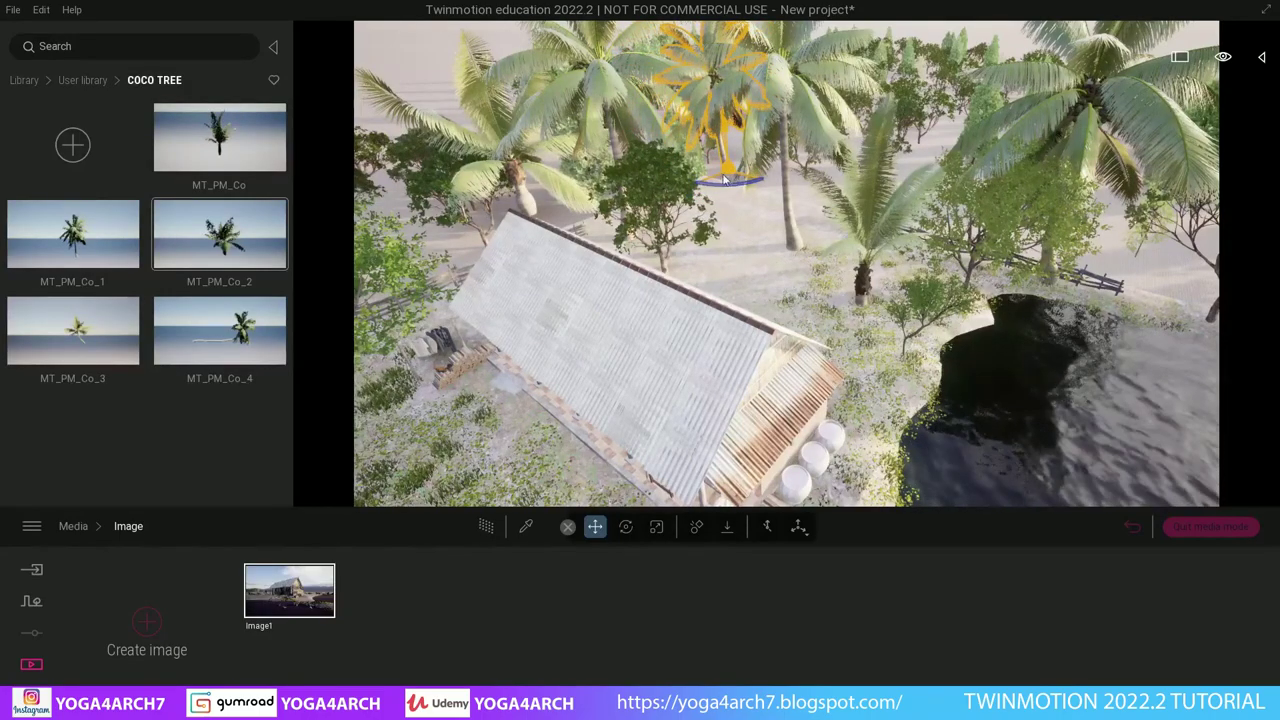
left_click(295, 598)
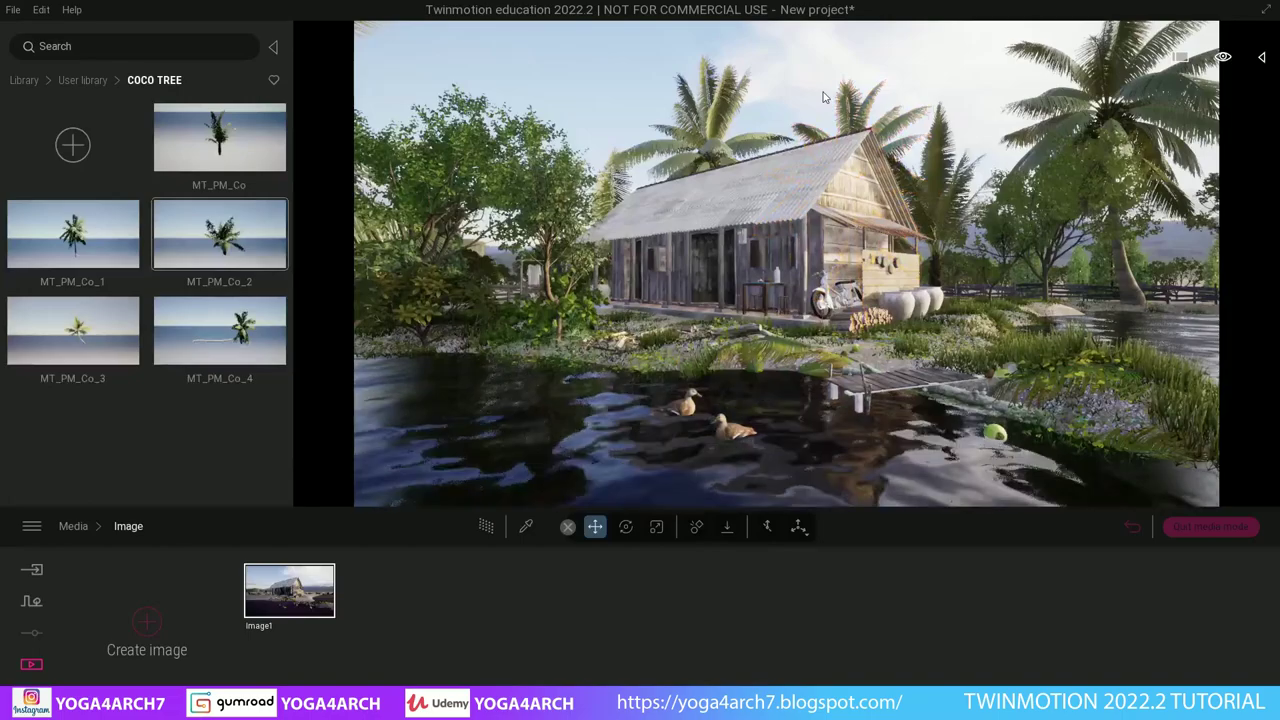
- Drag the Indian Sandalwood tree from beside the house to the shot's right side, then face the tree field
left_click(468, 205)
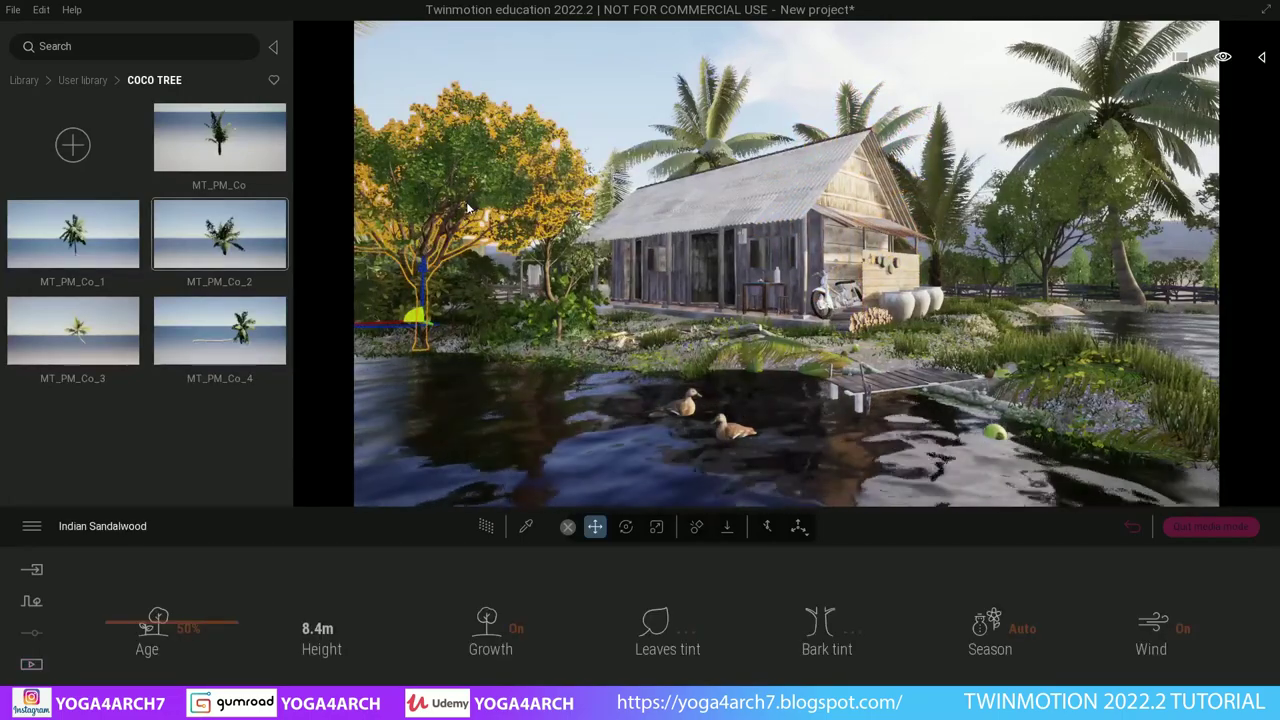
left_click_drag(382, 320, 1075, 317)
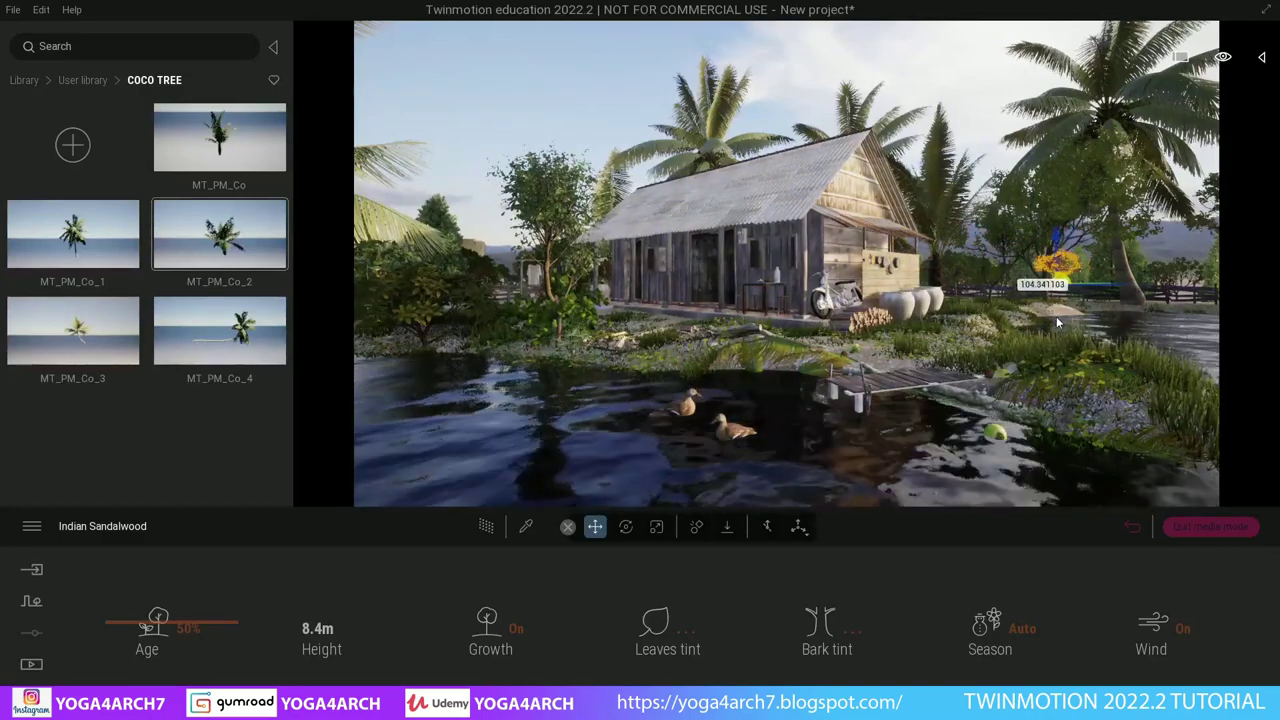
left_click(490, 130)
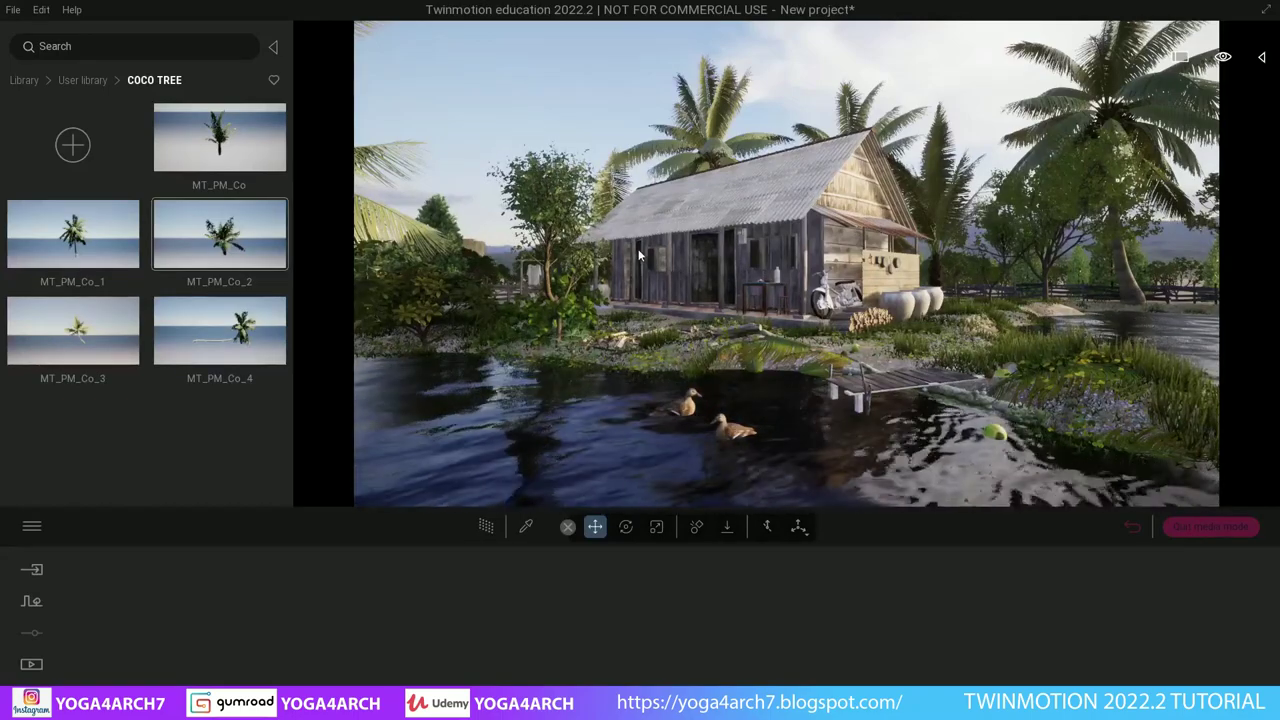
scroll(489, 290, "up", 5)
left_click_drag(489, 290, 648, 304)
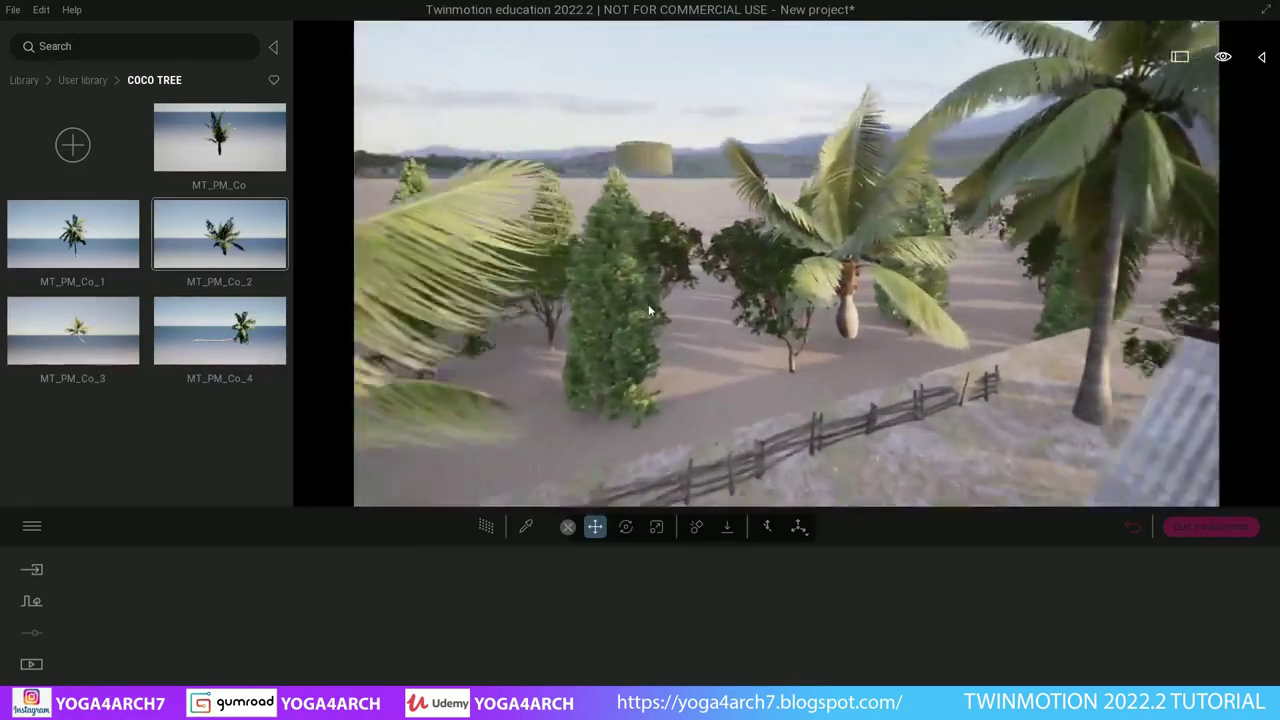
- Paint more trees of all types across the left-centre field at 30% density
left_click(648, 304)
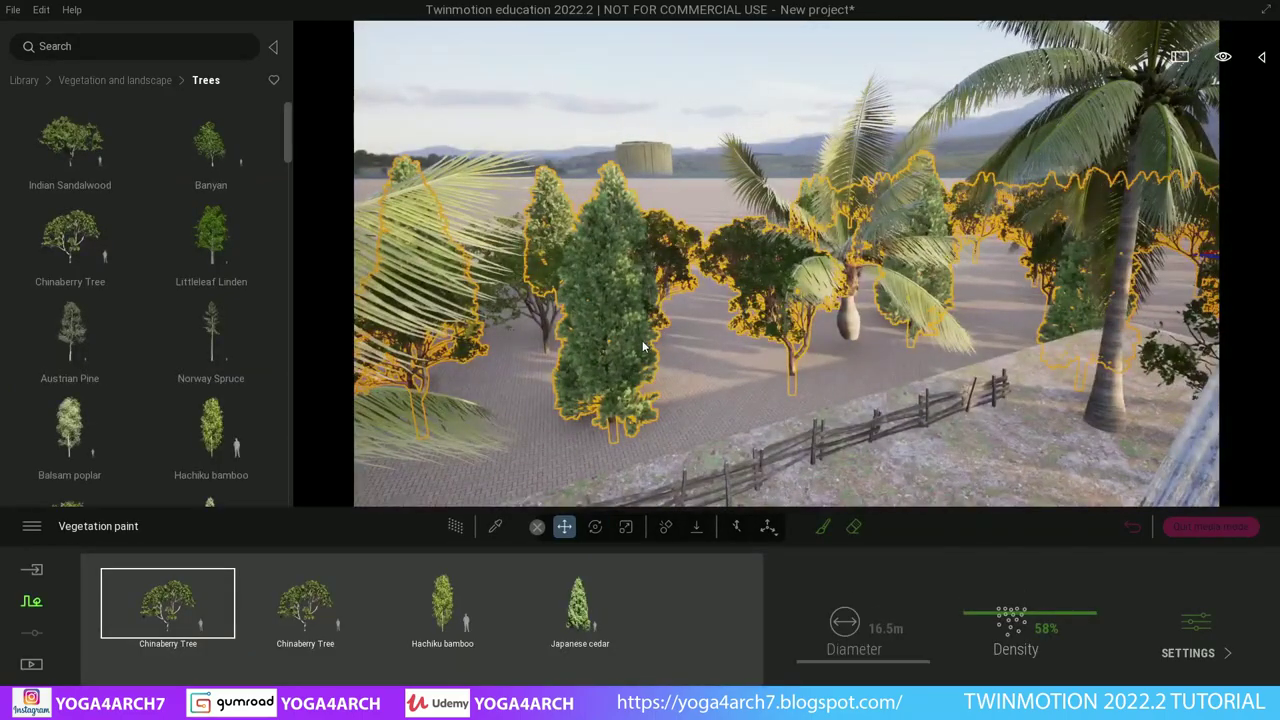
left_click(822, 527)
left_click(708, 310)
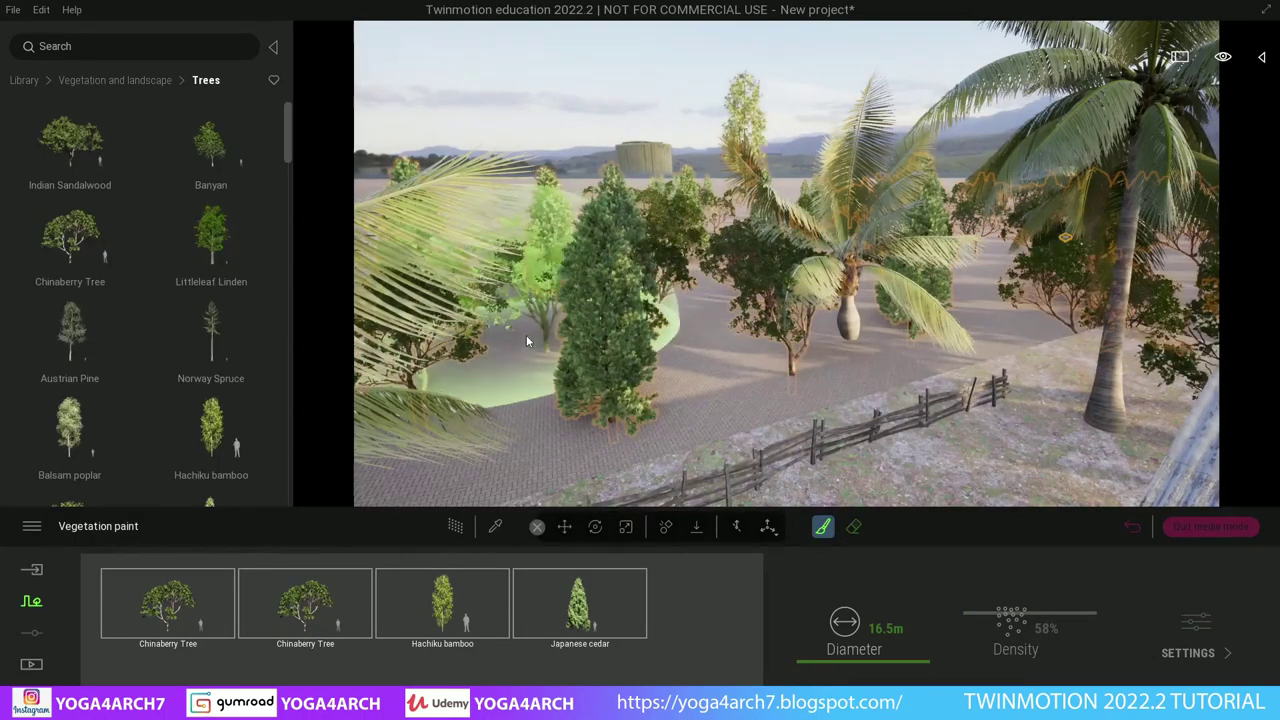
scroll(510, 322, "up", 5)
left_click_drag(507, 318, 681, 318)
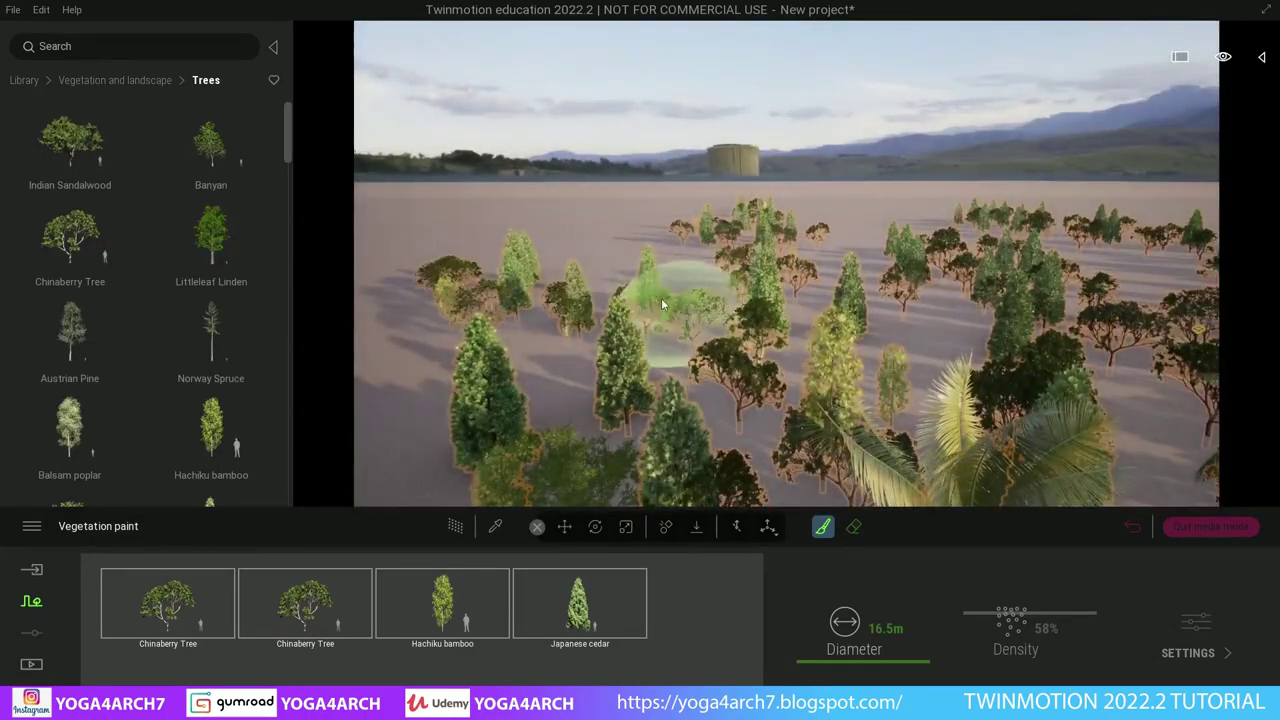
left_click(564, 527)
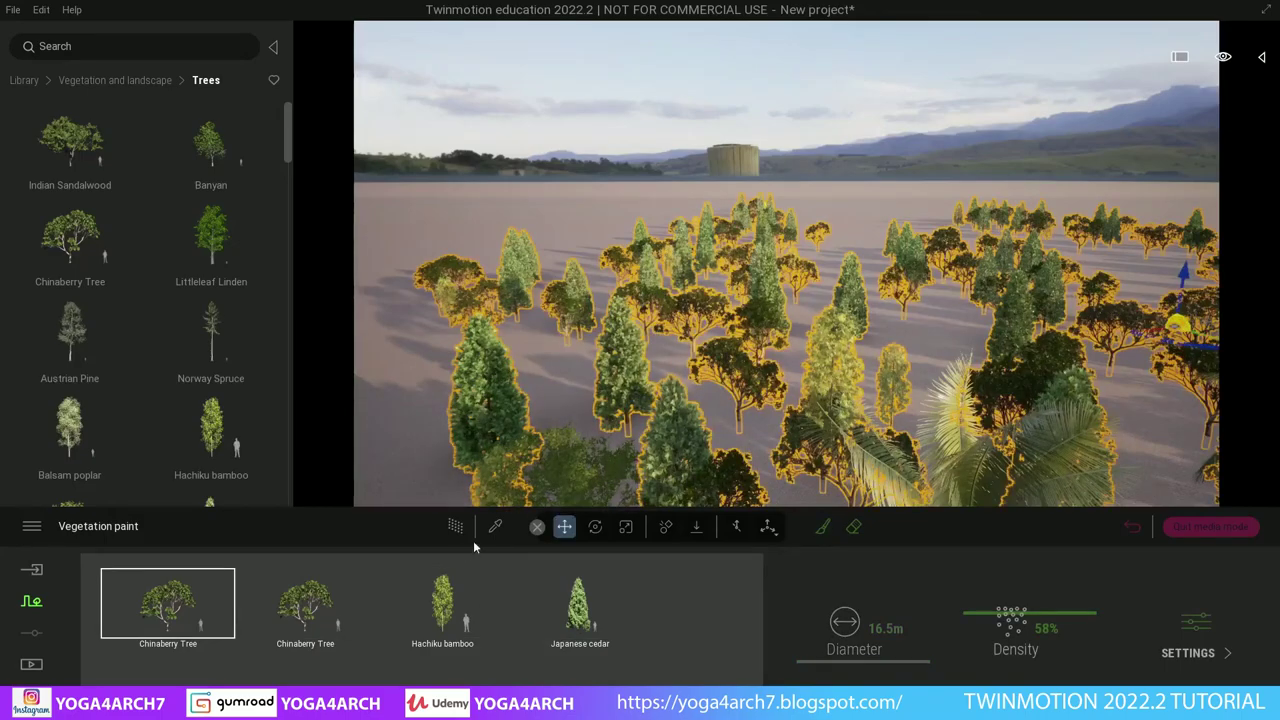
- Raise the painted trees' Age in their growth settings, ending at 66%
left_click(1191, 636)
left_click_drag(201, 632, 242, 525)
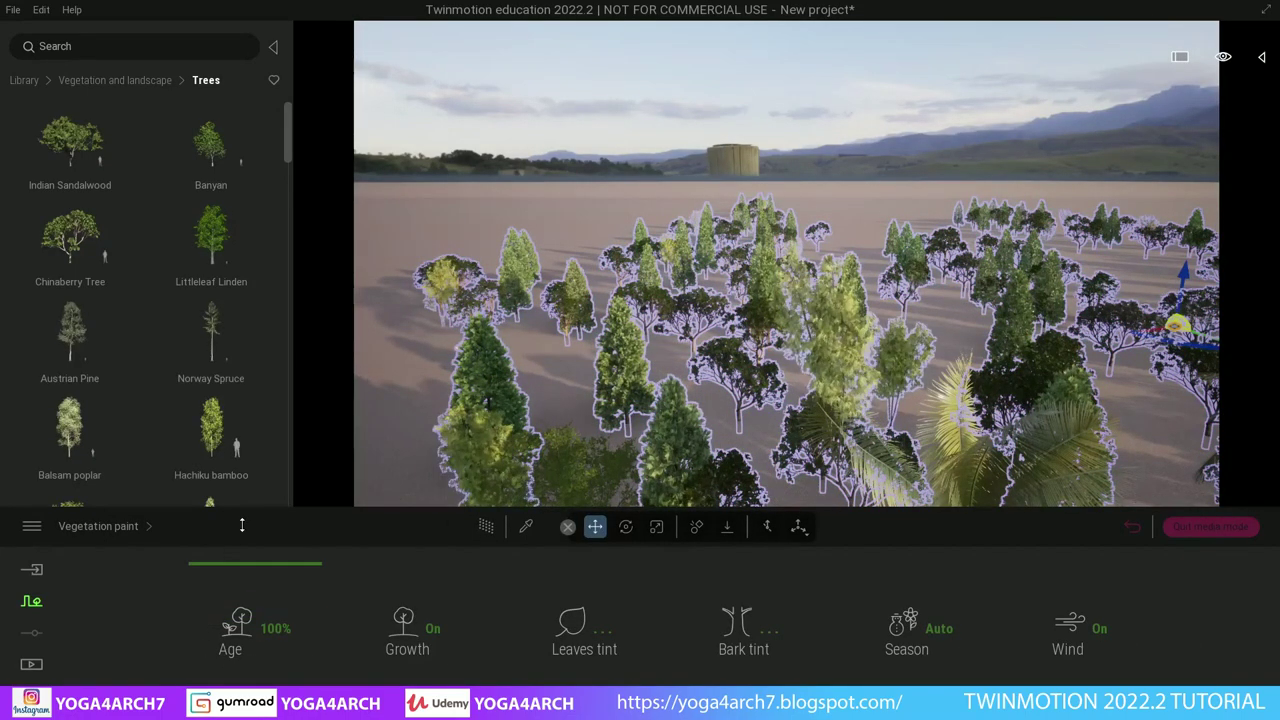
left_click(737, 385)
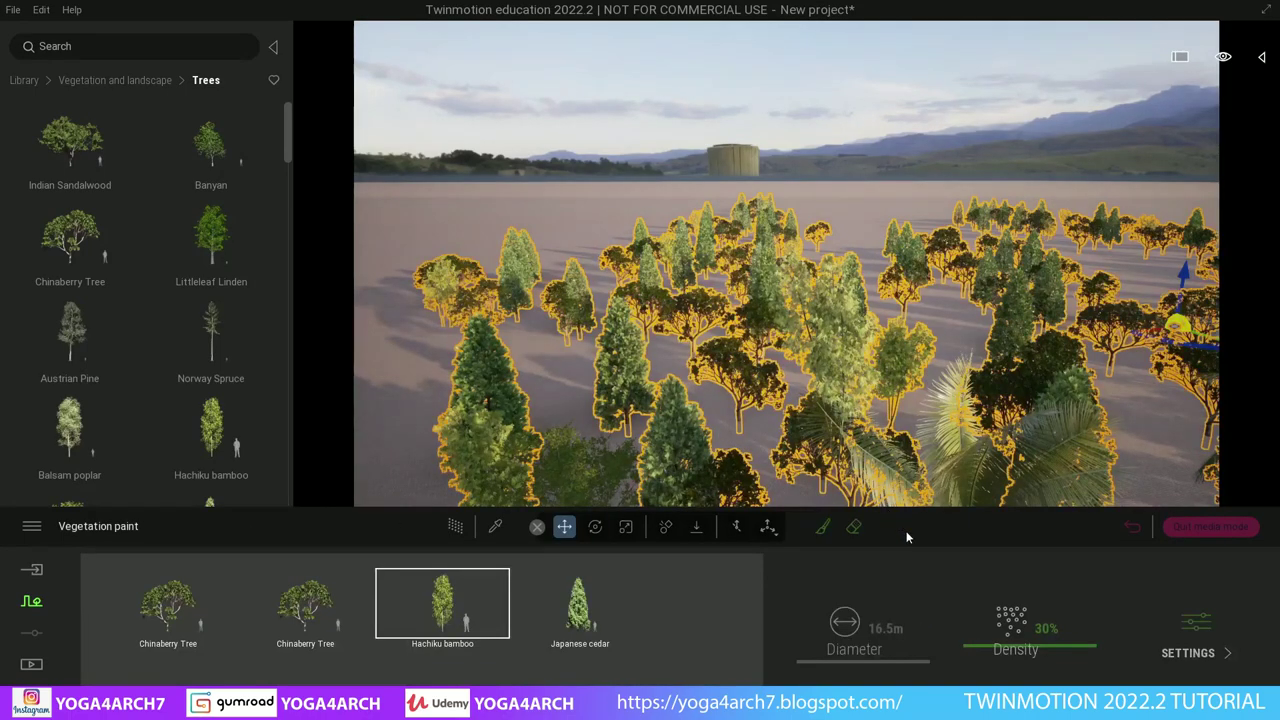
left_click(1177, 628)
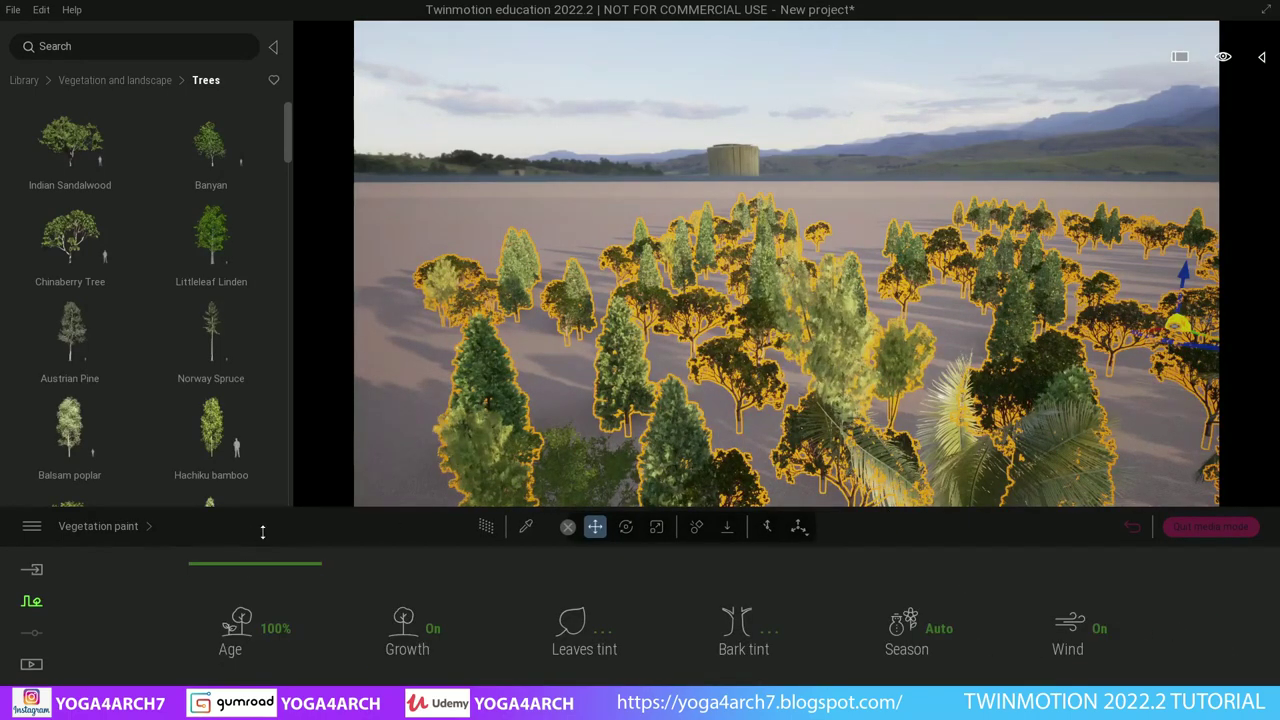
left_click(624, 380)
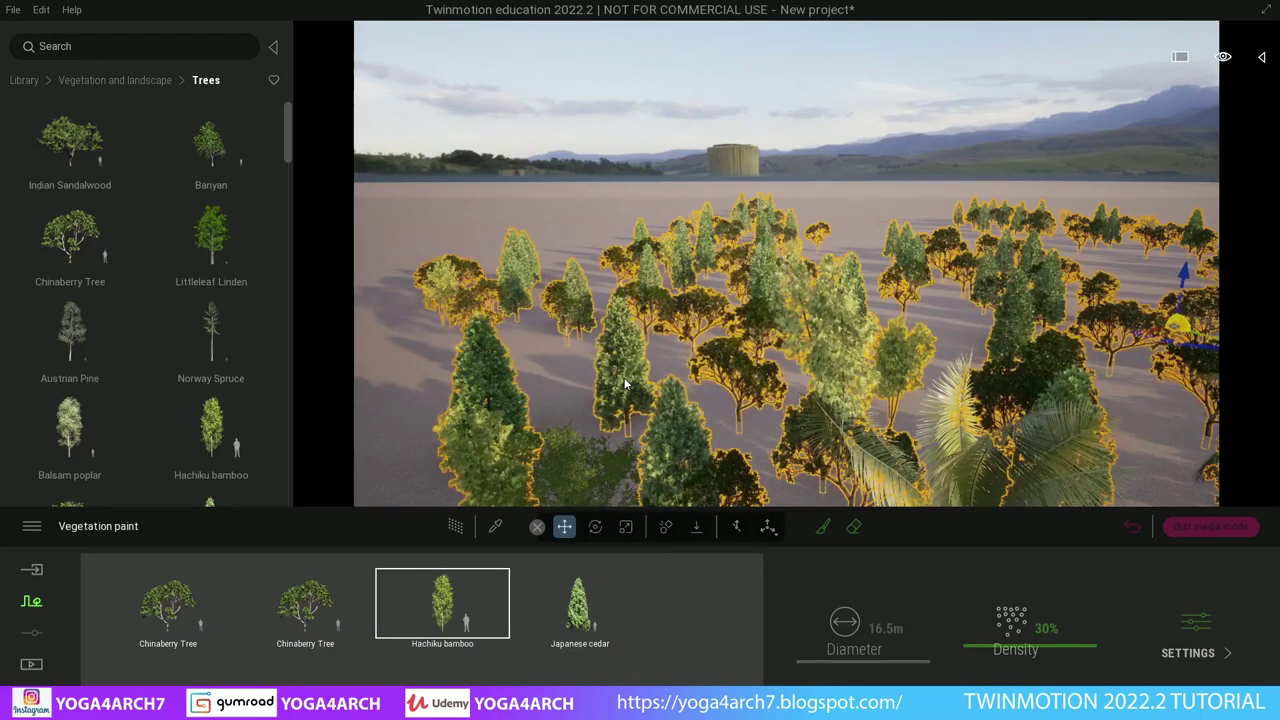
left_click(1190, 638)
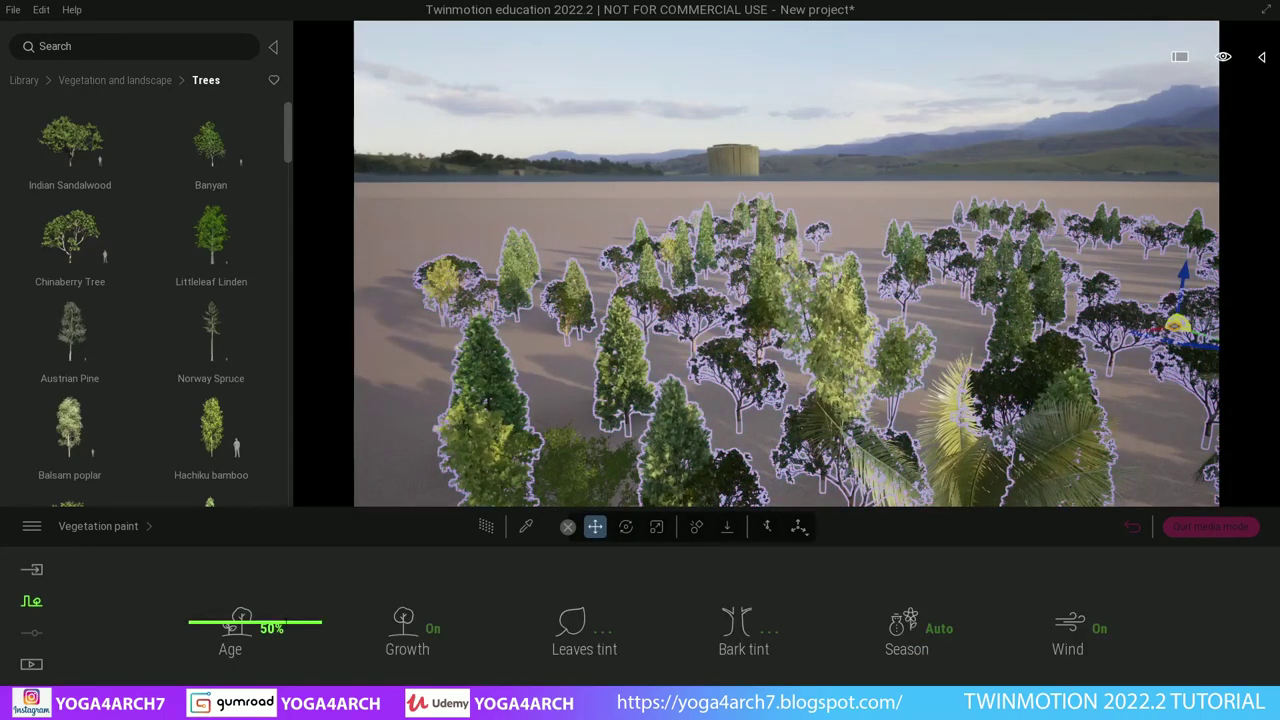
left_click_drag(183, 627, 220, 600)
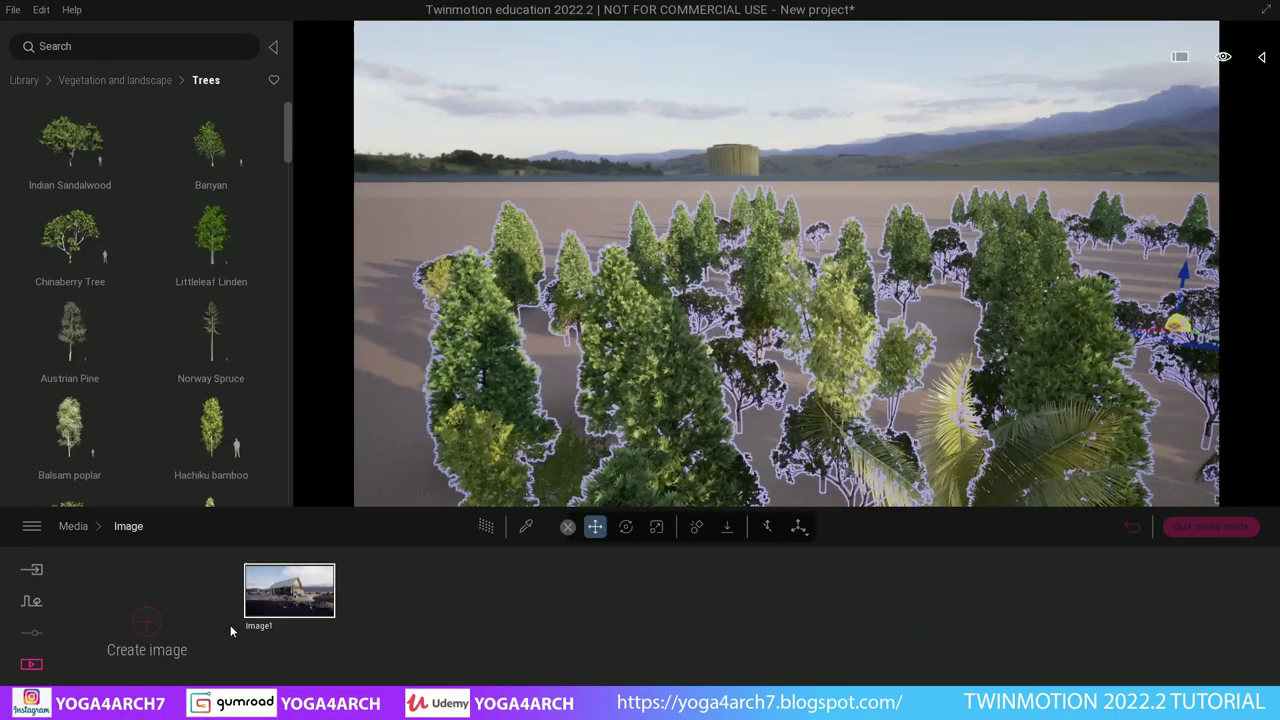
- In the Image1 view, set the painted trees' age to about 54% and season to Autumn
left_click(289, 591)
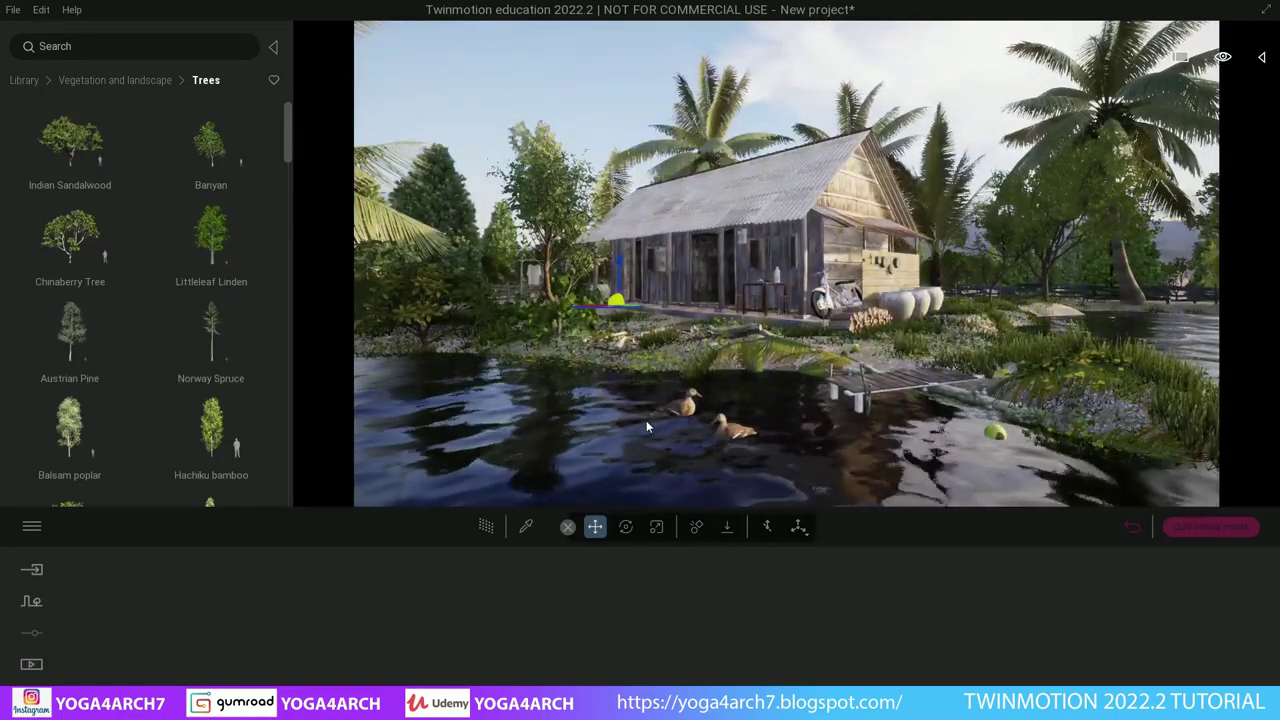
left_click(459, 226)
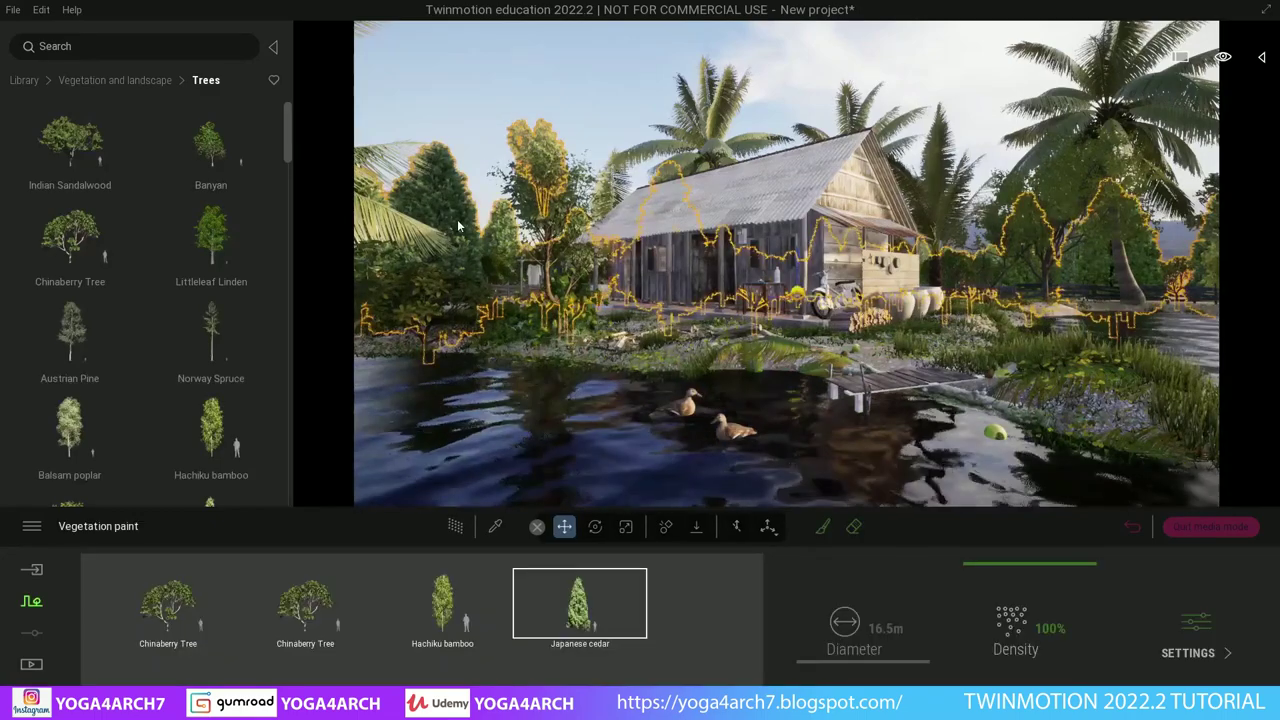
left_click(1193, 631)
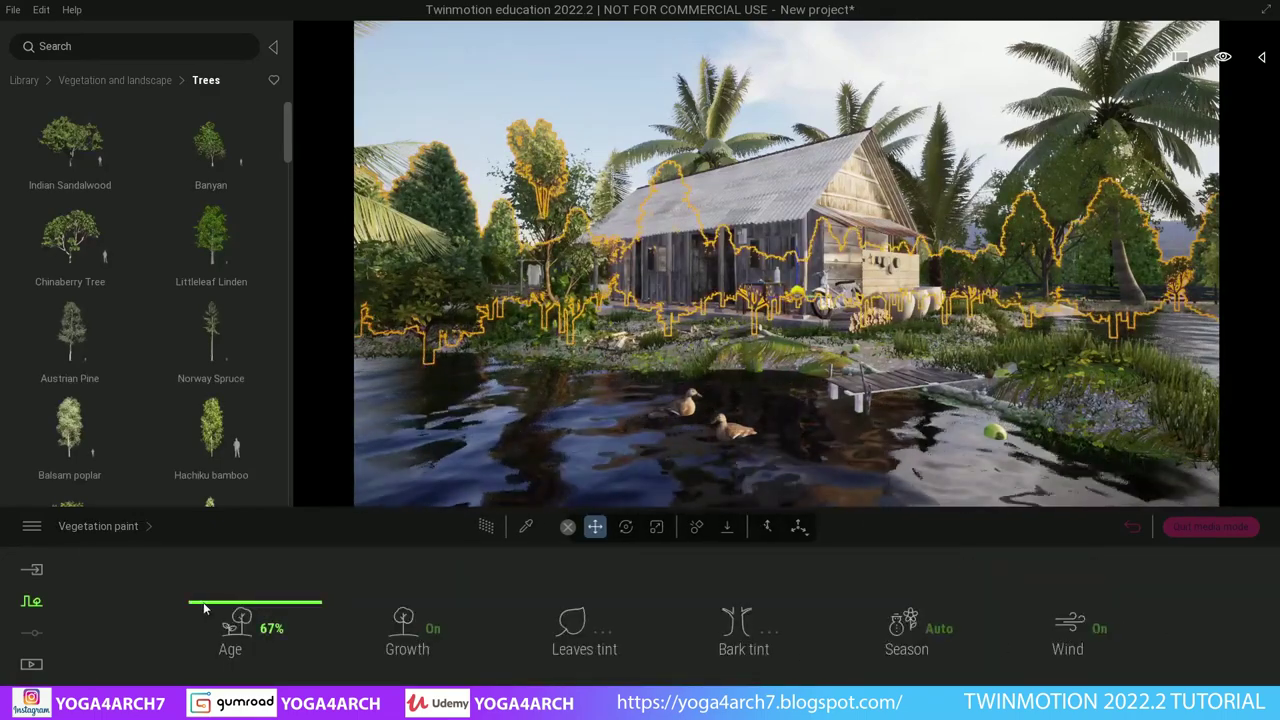
left_click_drag(205, 617, 211, 617)
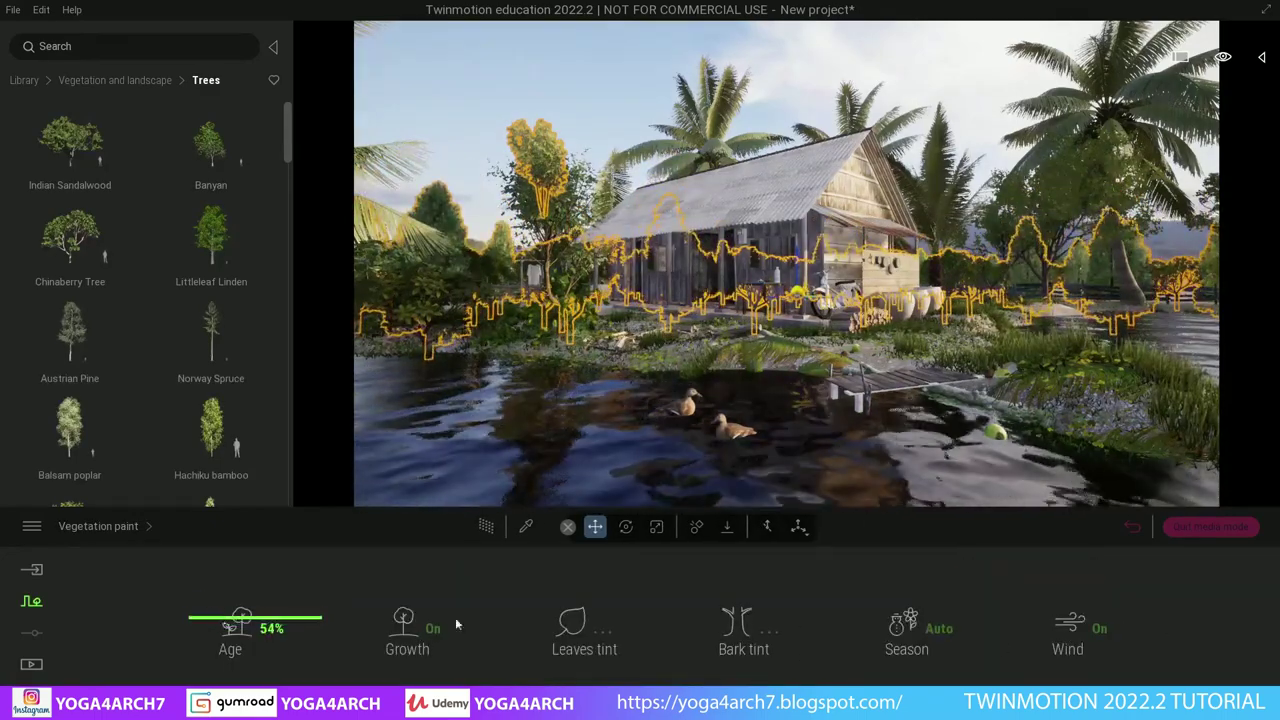
left_click(917, 628)
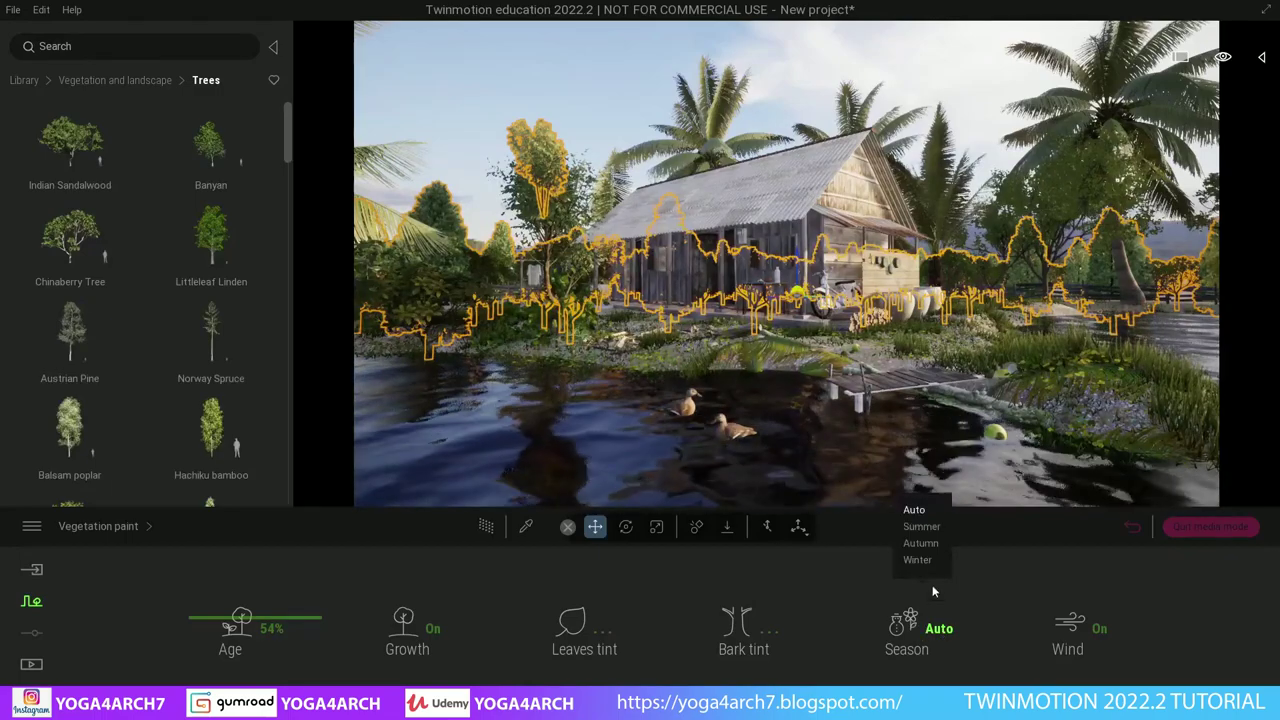
left_click(921, 526)
left_click(927, 543)
- Leave the vegetation eraser and finish editing the painted vegetation
key("Escape")
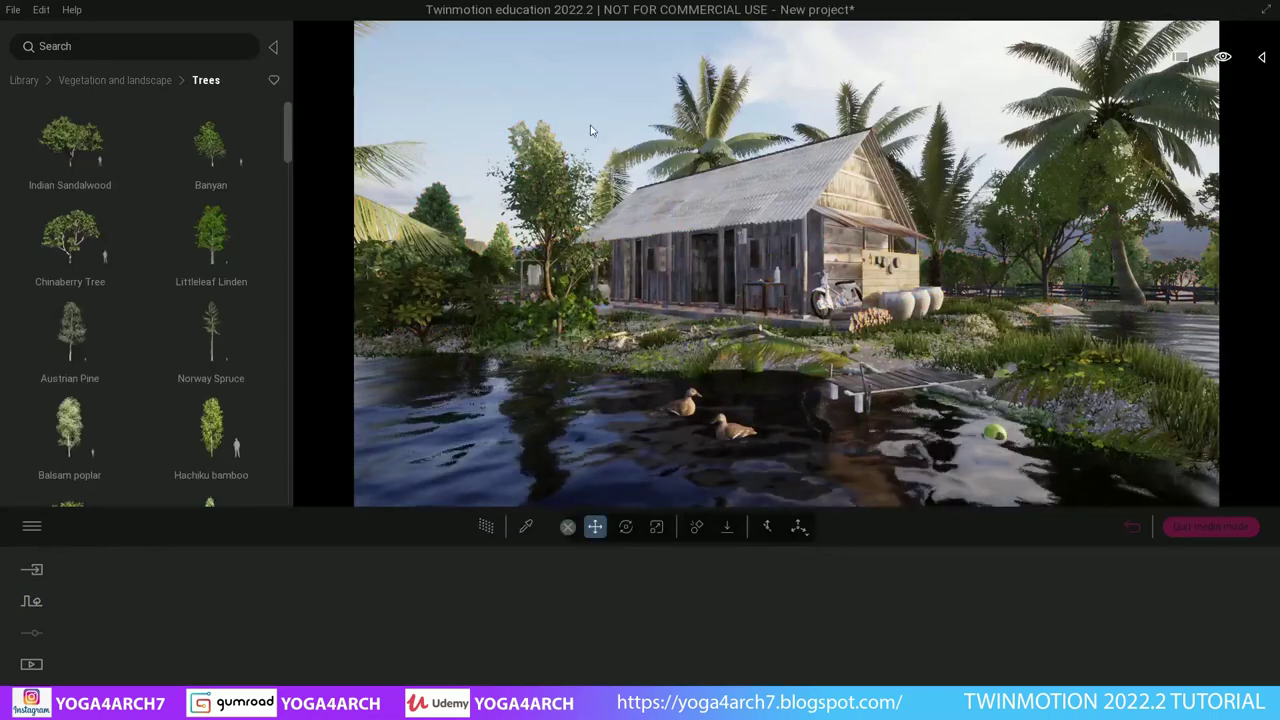
left_click(852, 526)
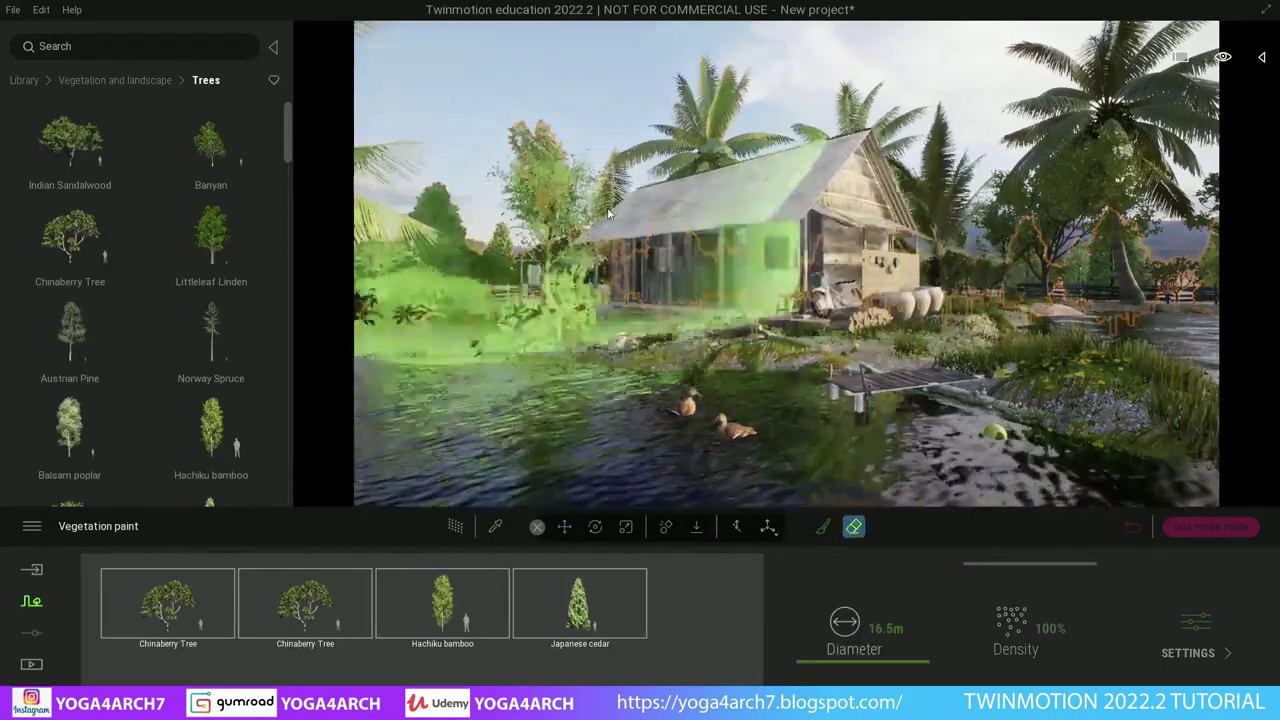
key("Escape")
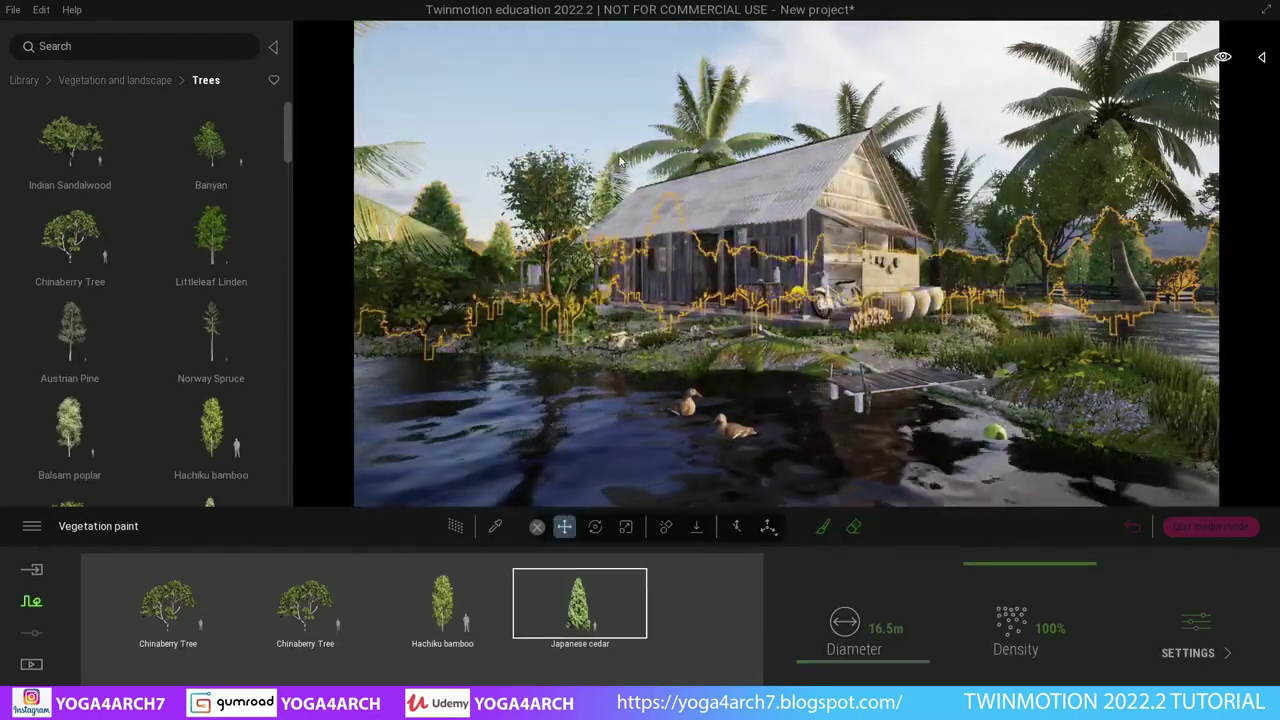
left_click(978, 90)
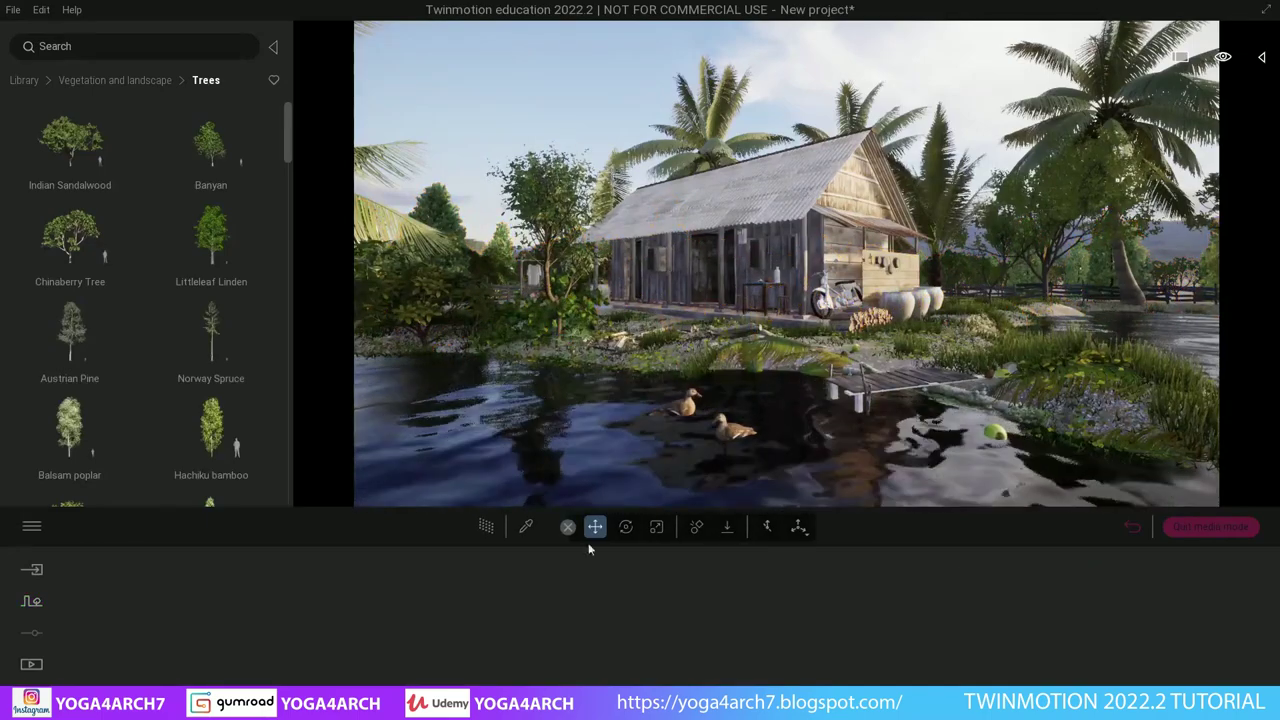
left_click(483, 528)
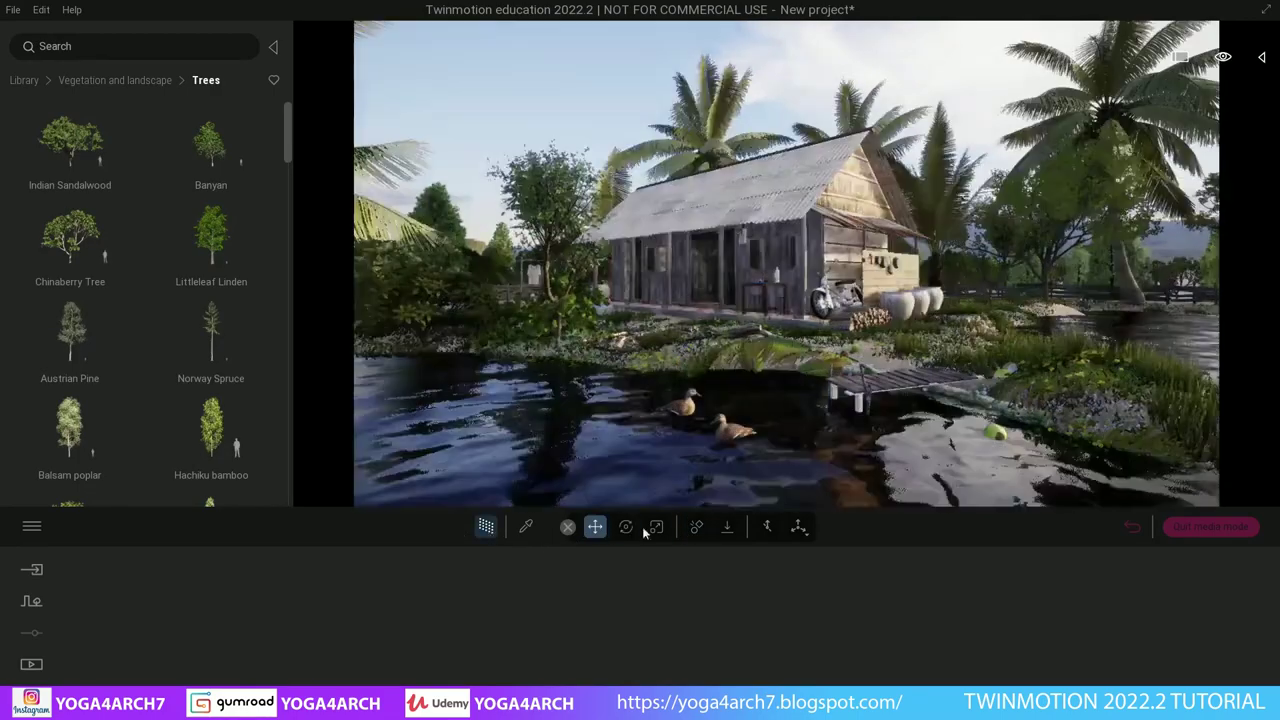
- Outside media mode, apply brushed aluminium from the Metal materials to the motorbike beside the hut
left_click(1208, 527)
key("Up")
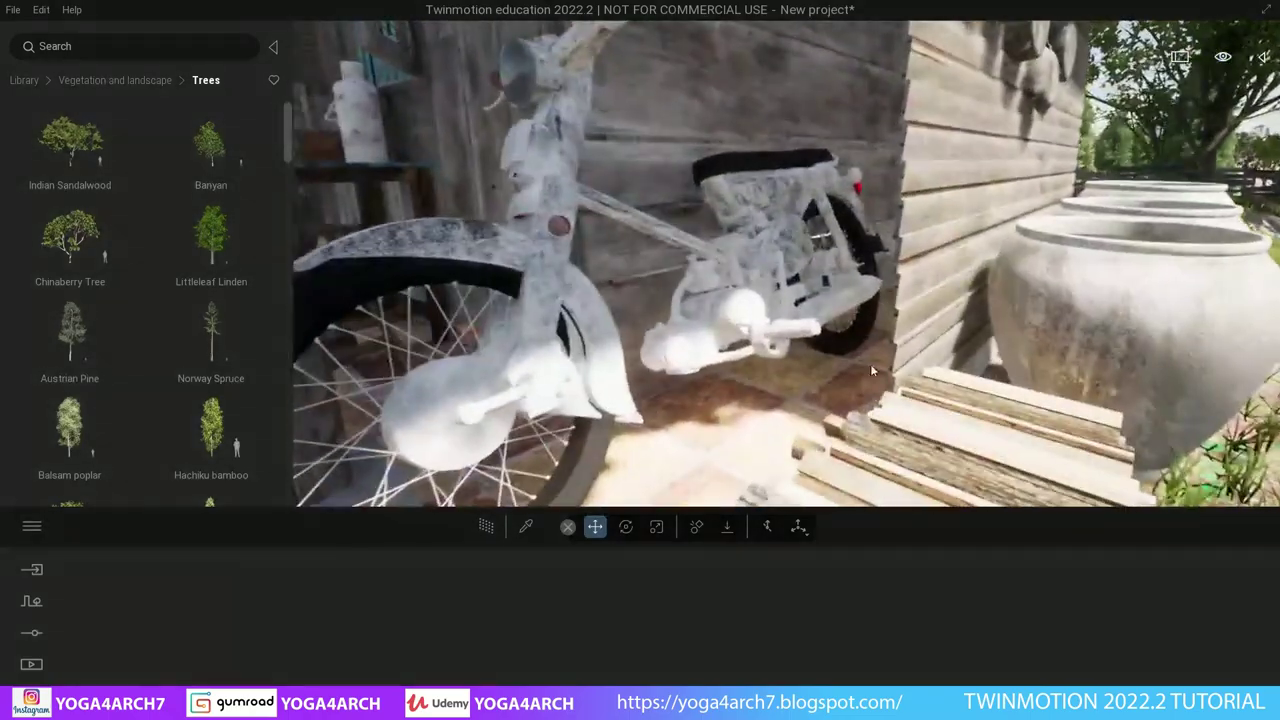
left_click(26, 81)
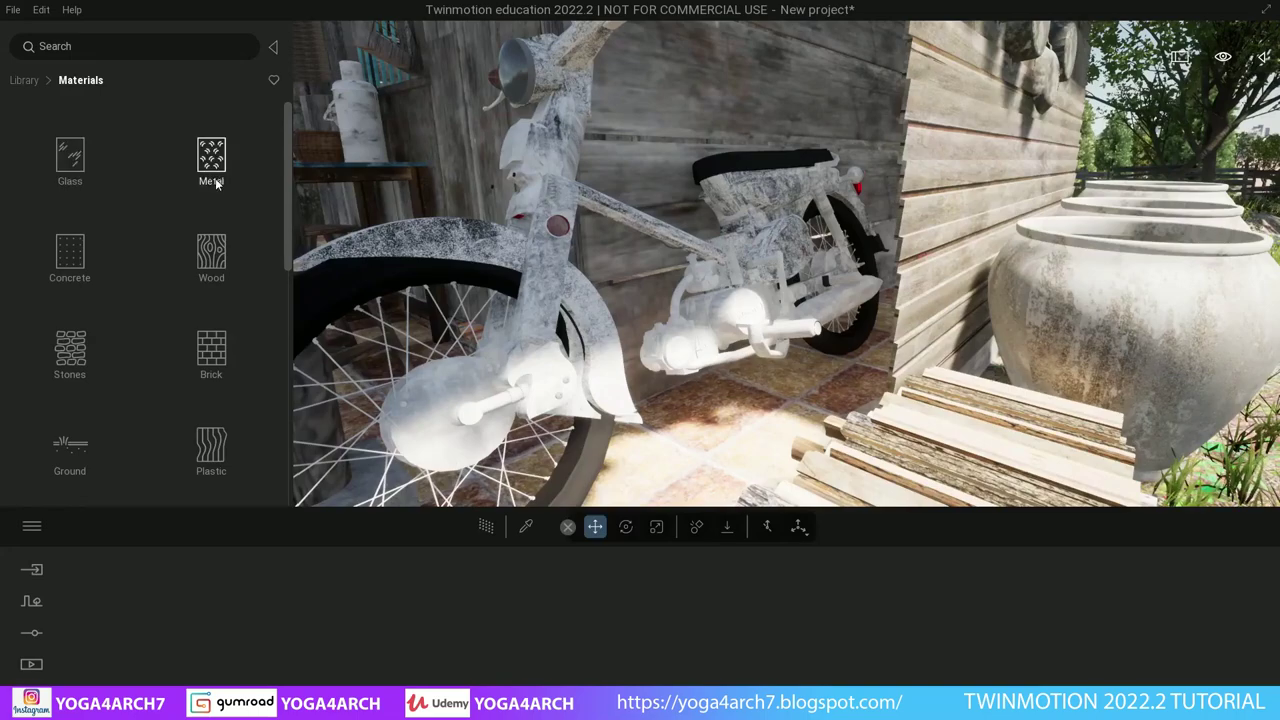
left_click(216, 184)
left_click_drag(70, 138, 490, 403)
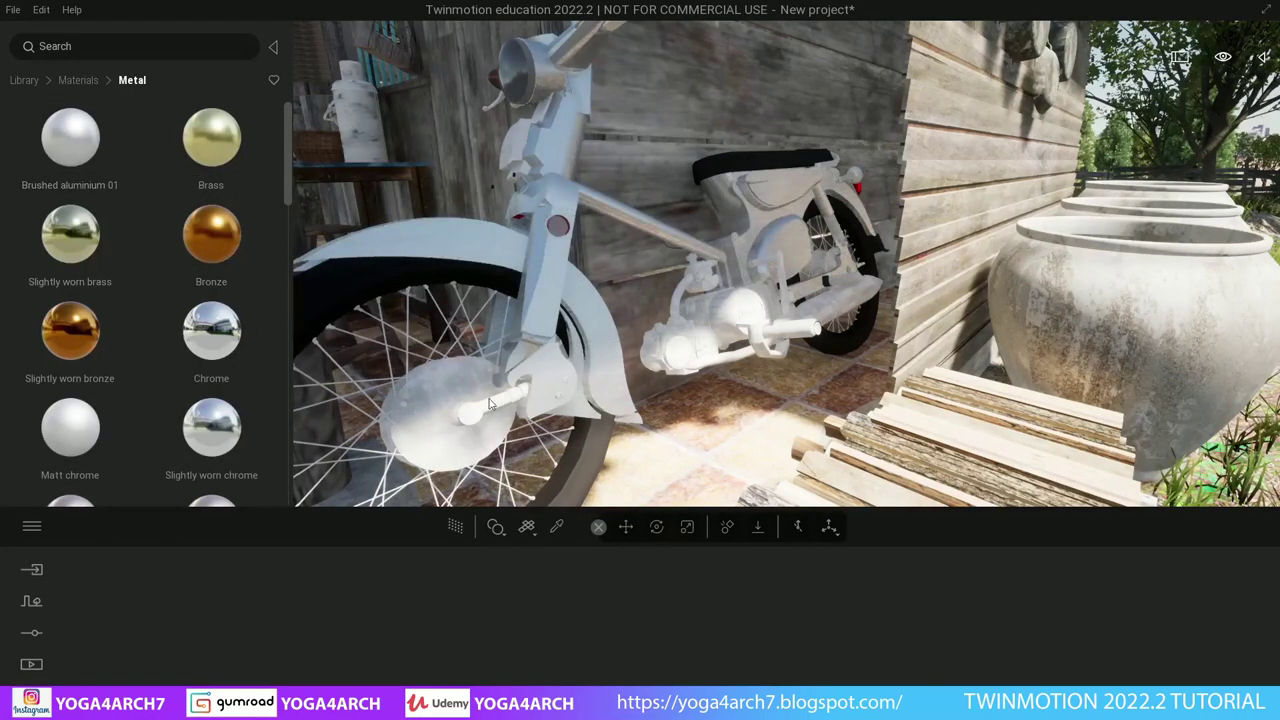
scroll(207, 287, "down", 1)
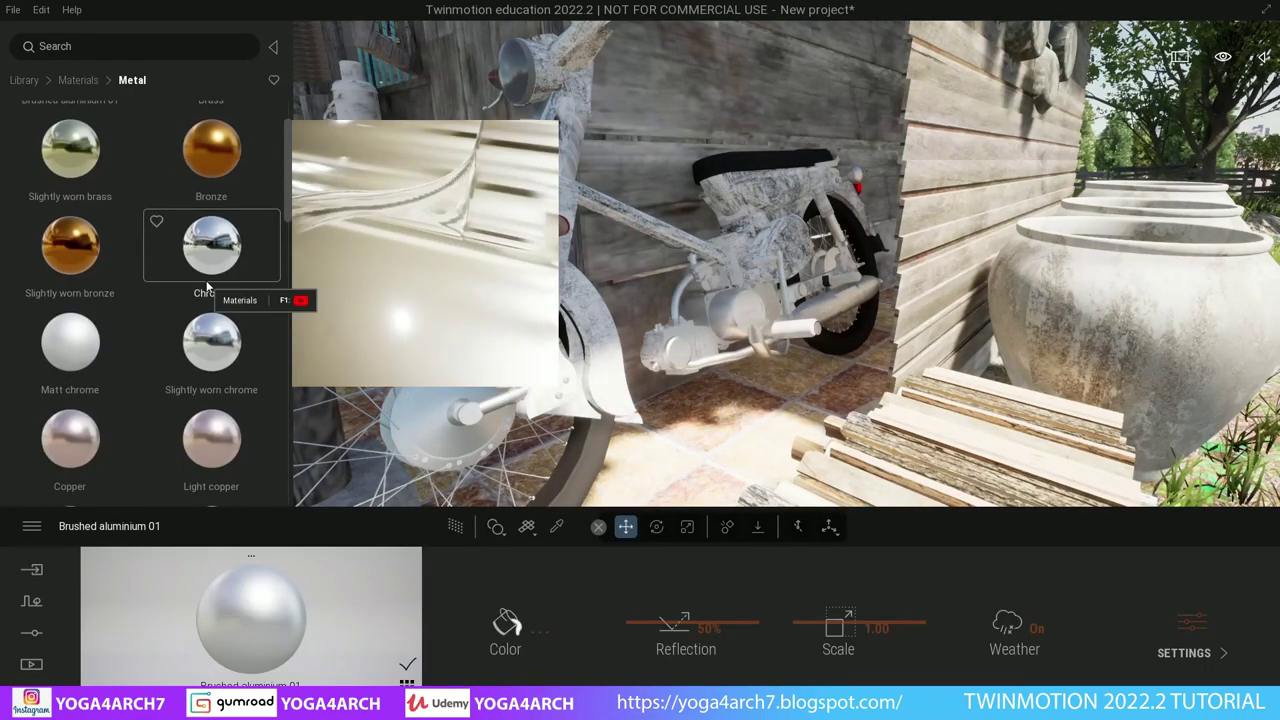
scroll(207, 287, "down", 2)
scroll(208, 336, "down", 3)
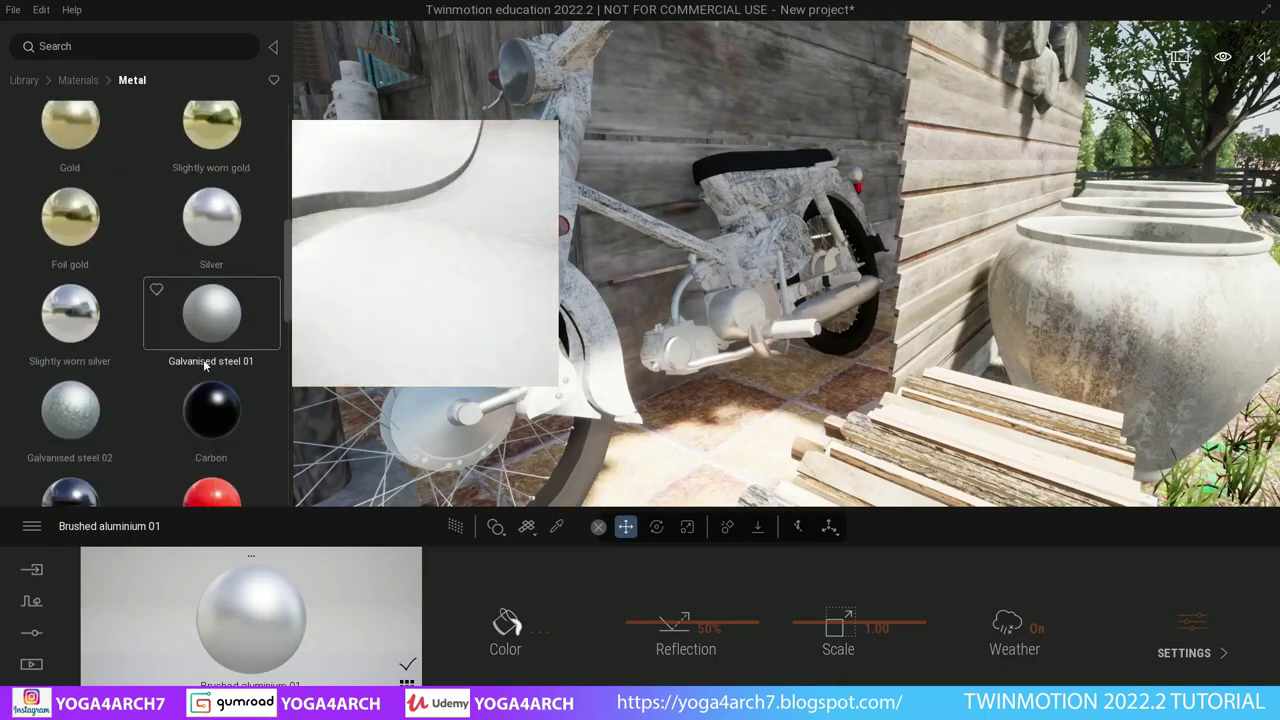
left_click_drag(129, 408, 522, 259)
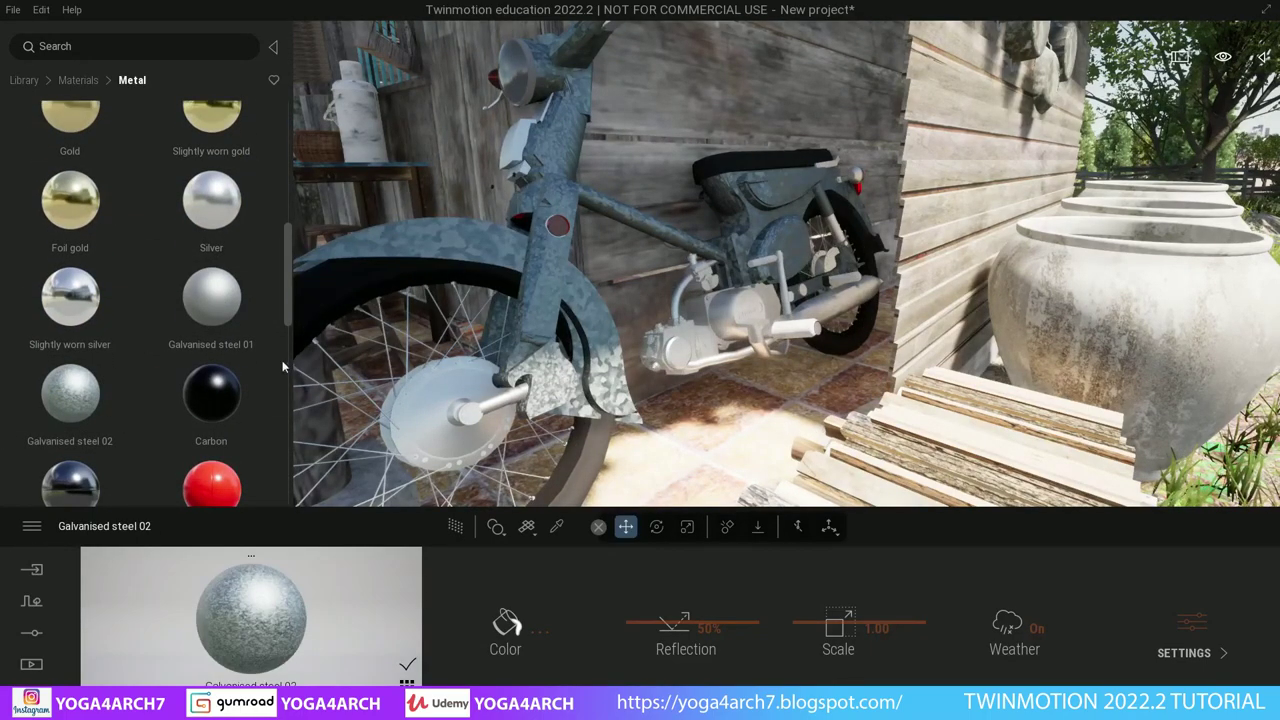
- Apply Aluminium swirls 01 to the bike engine and try Slightly worn silver
scroll(182, 400, "down", 1)
scroll(182, 400, "down", 1)
scroll(186, 390, "down", 1)
scroll(190, 387, "down", 1)
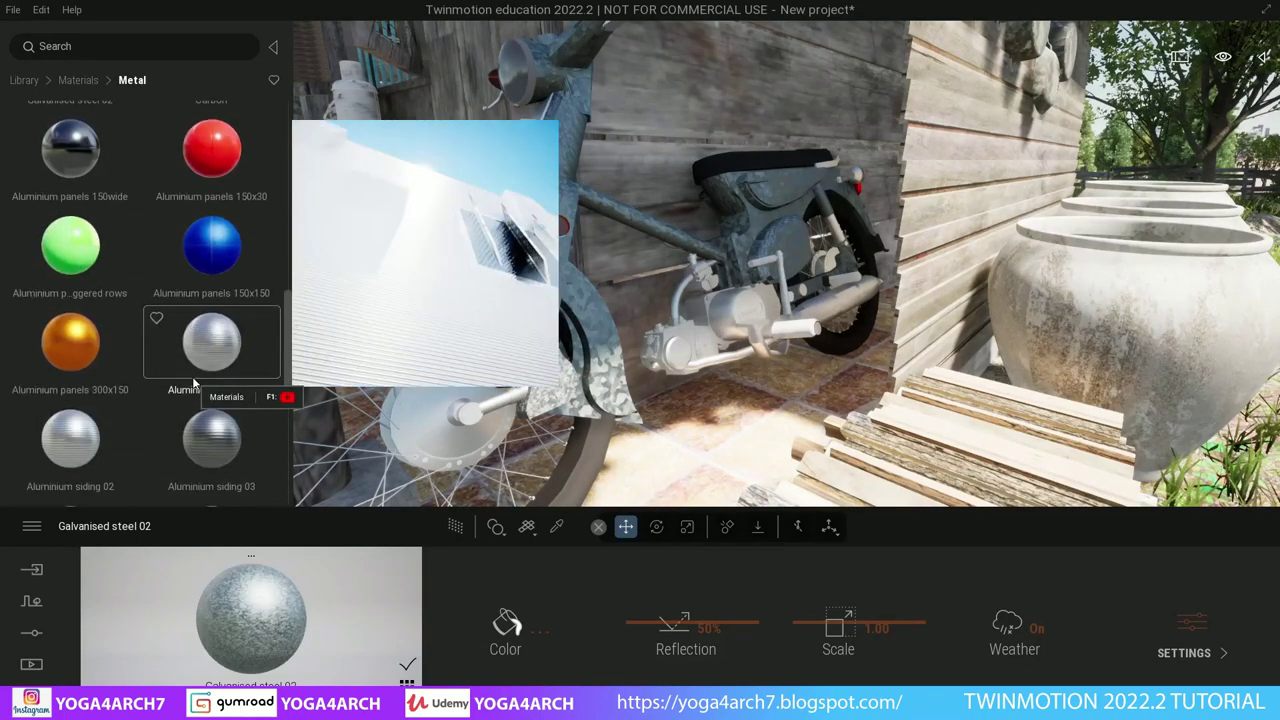
scroll(196, 383, "down", 1)
scroll(197, 383, "down", 1)
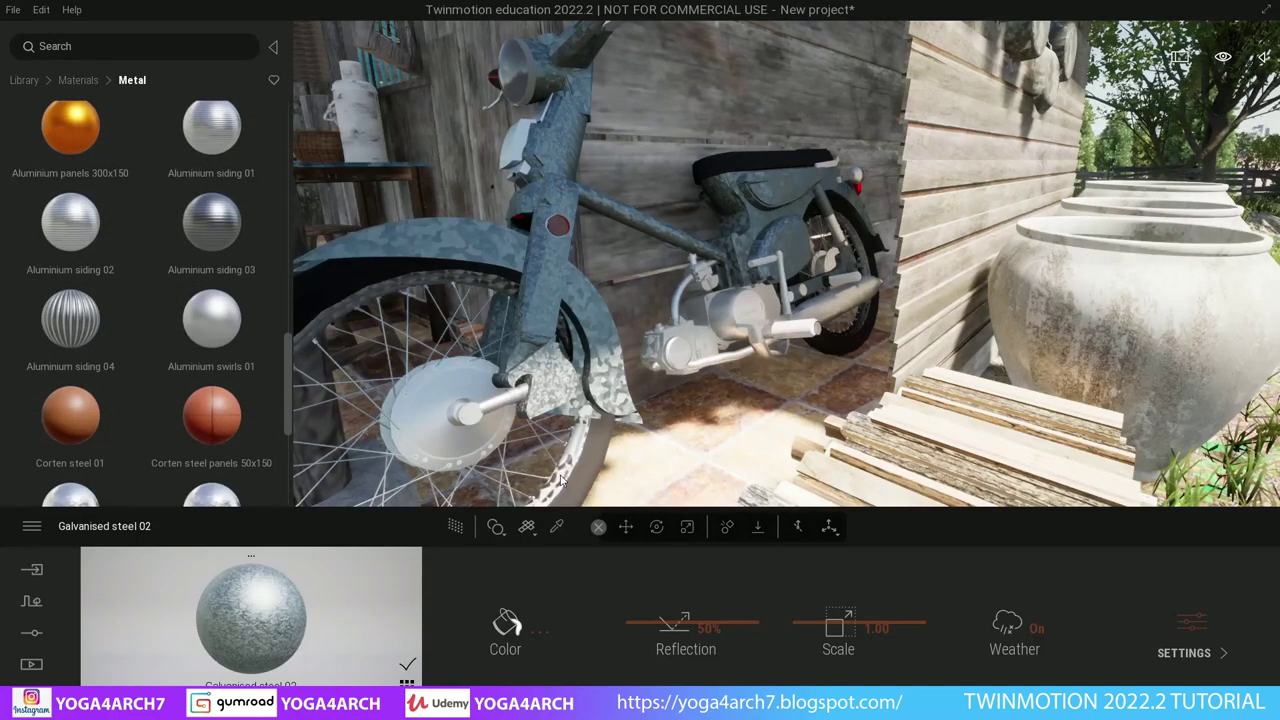
left_click(707, 382)
scroll(213, 200, "up", 2)
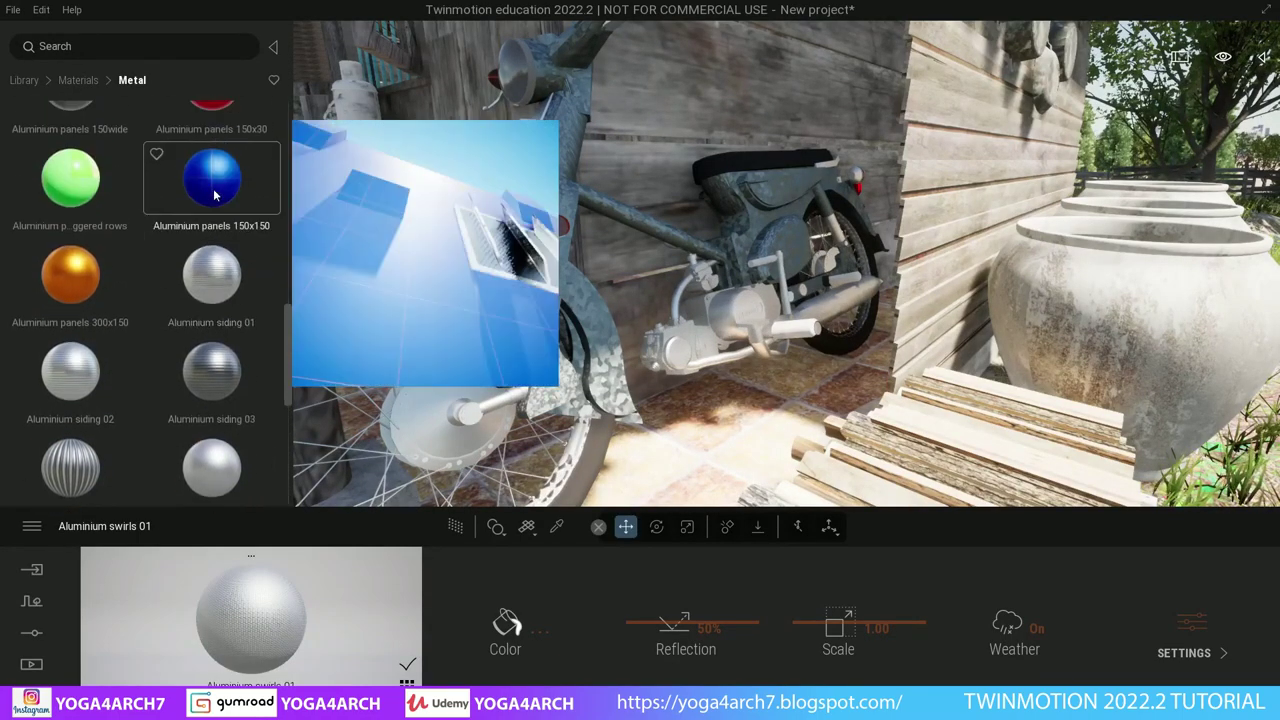
scroll(213, 195, "up", 4)
left_click_drag(112, 284, 810, 340)
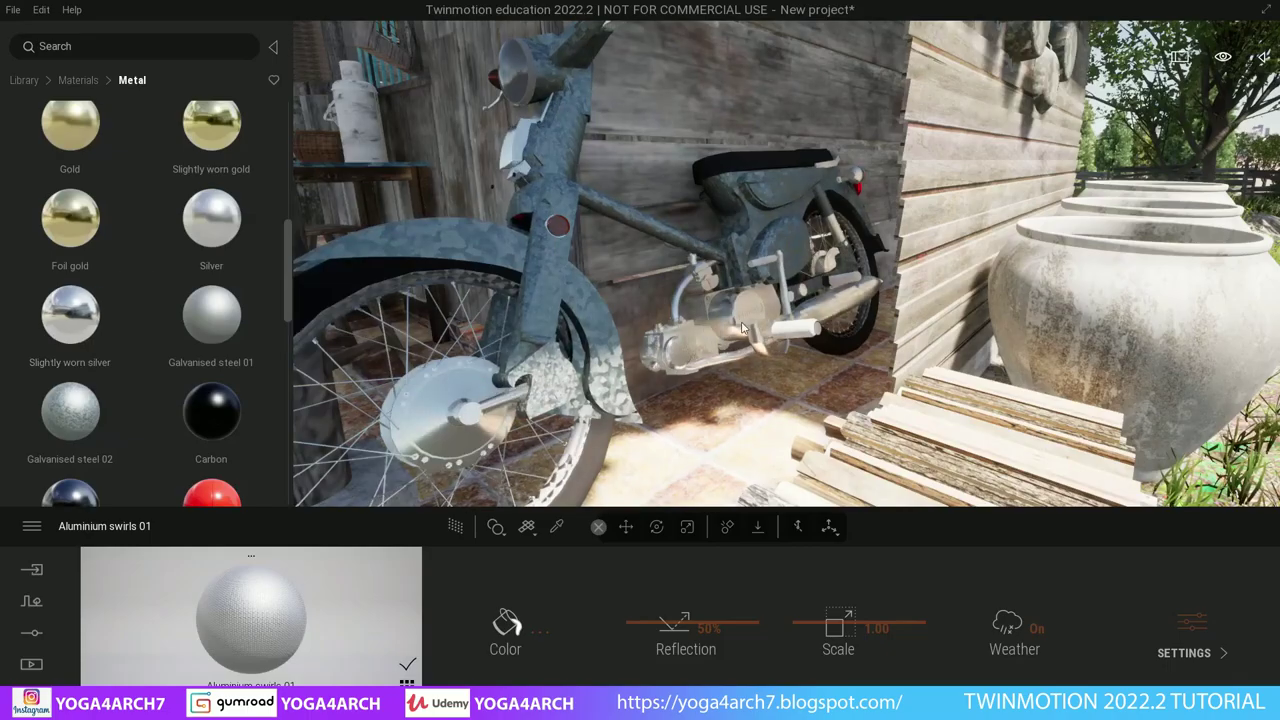
left_click(828, 313)
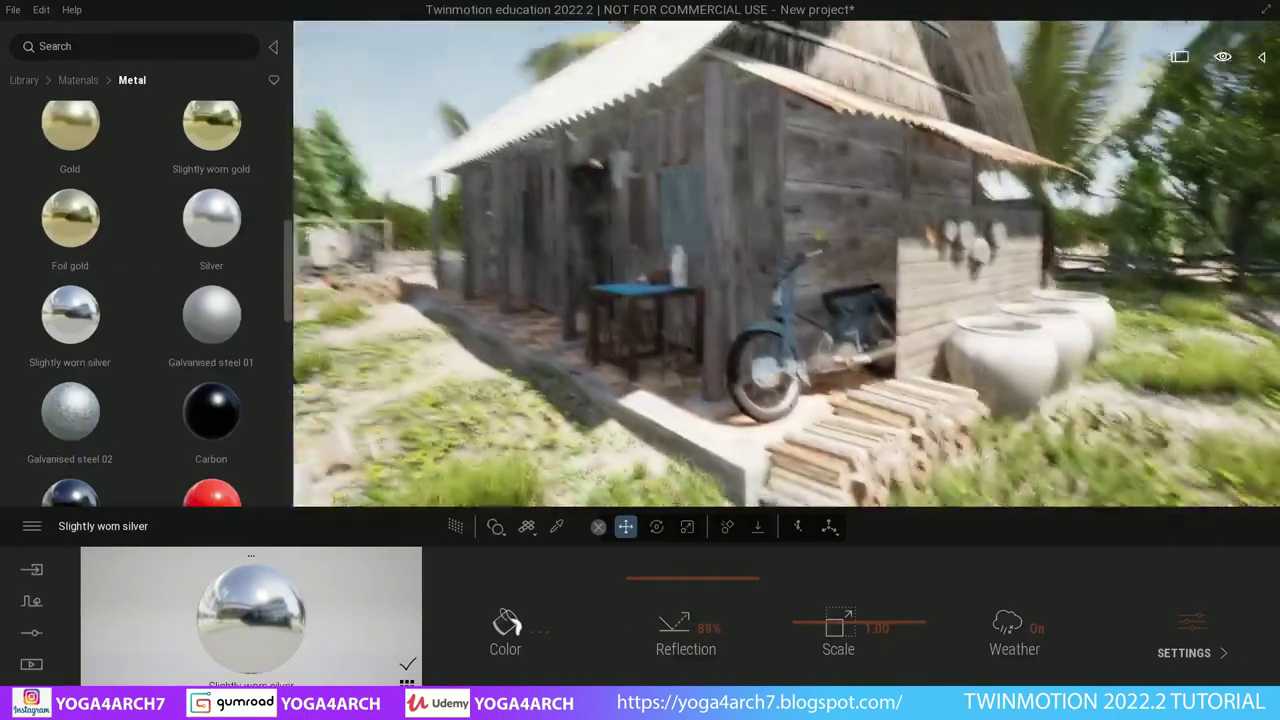
scroll(176, 383, "down", 1)
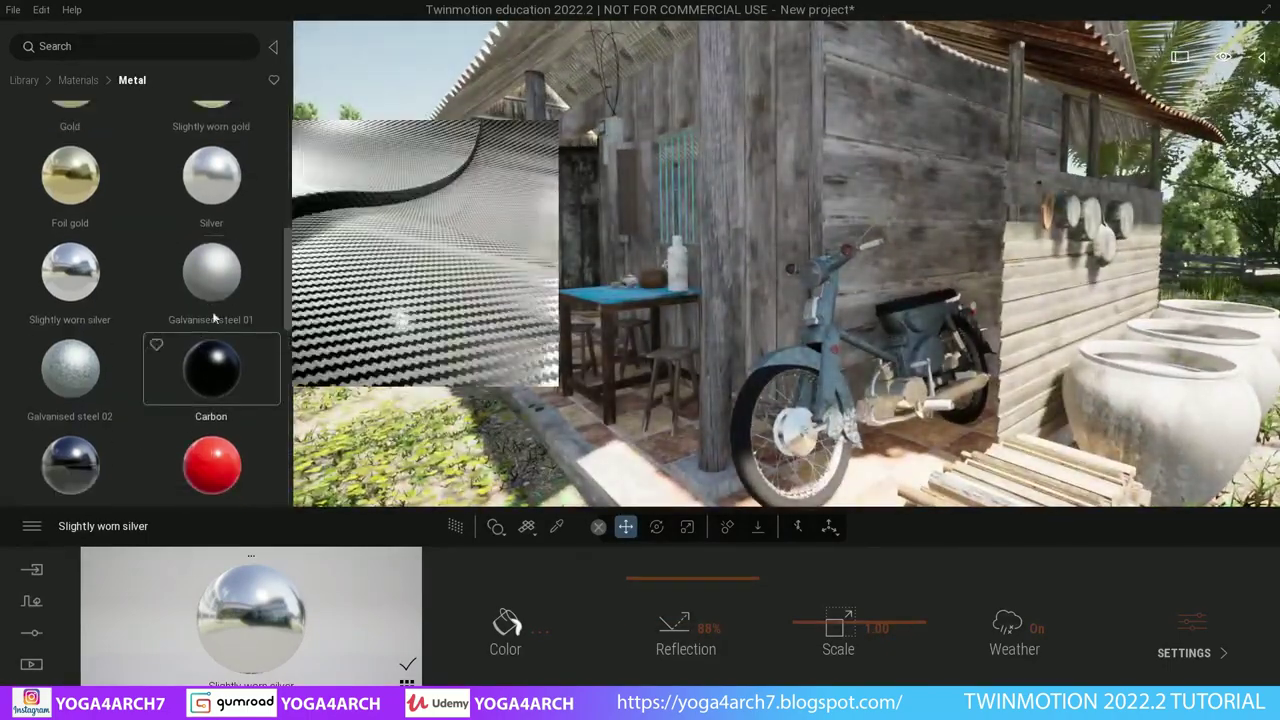
- Give the thermos on the porch table a Galvanised steel 02 finish
double_click(676, 278)
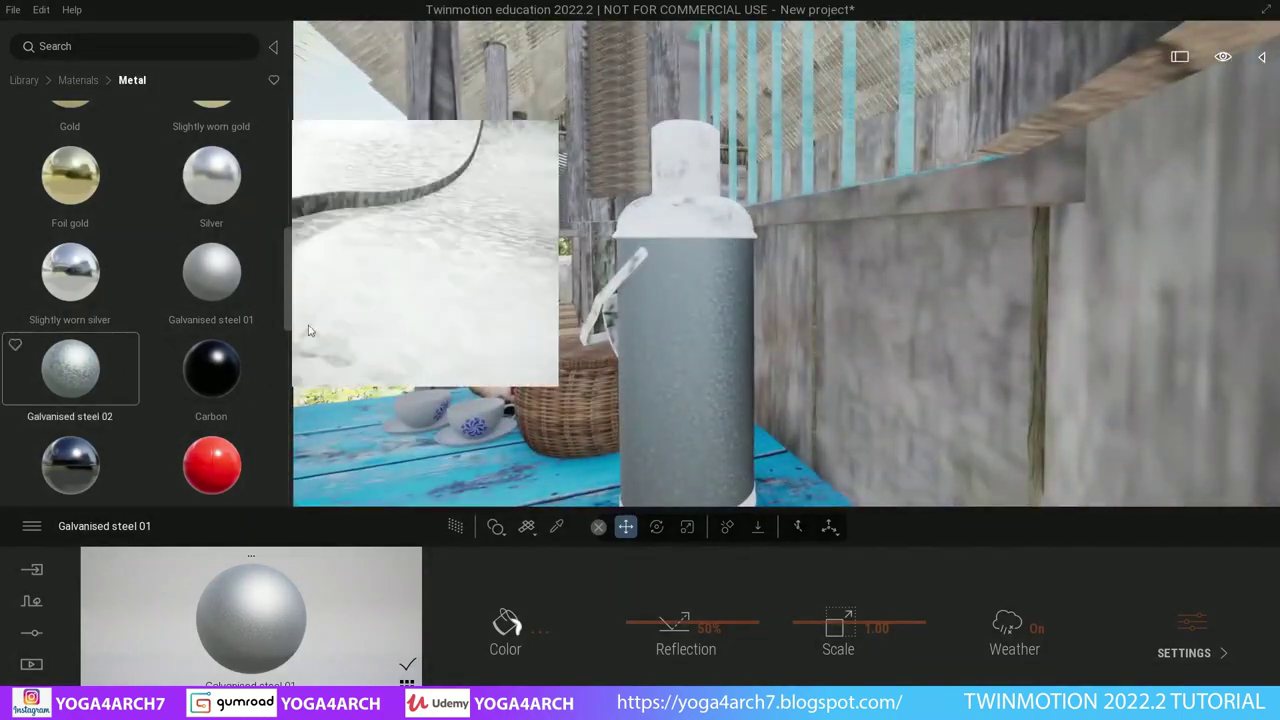
left_click_drag(70, 366, 712, 230)
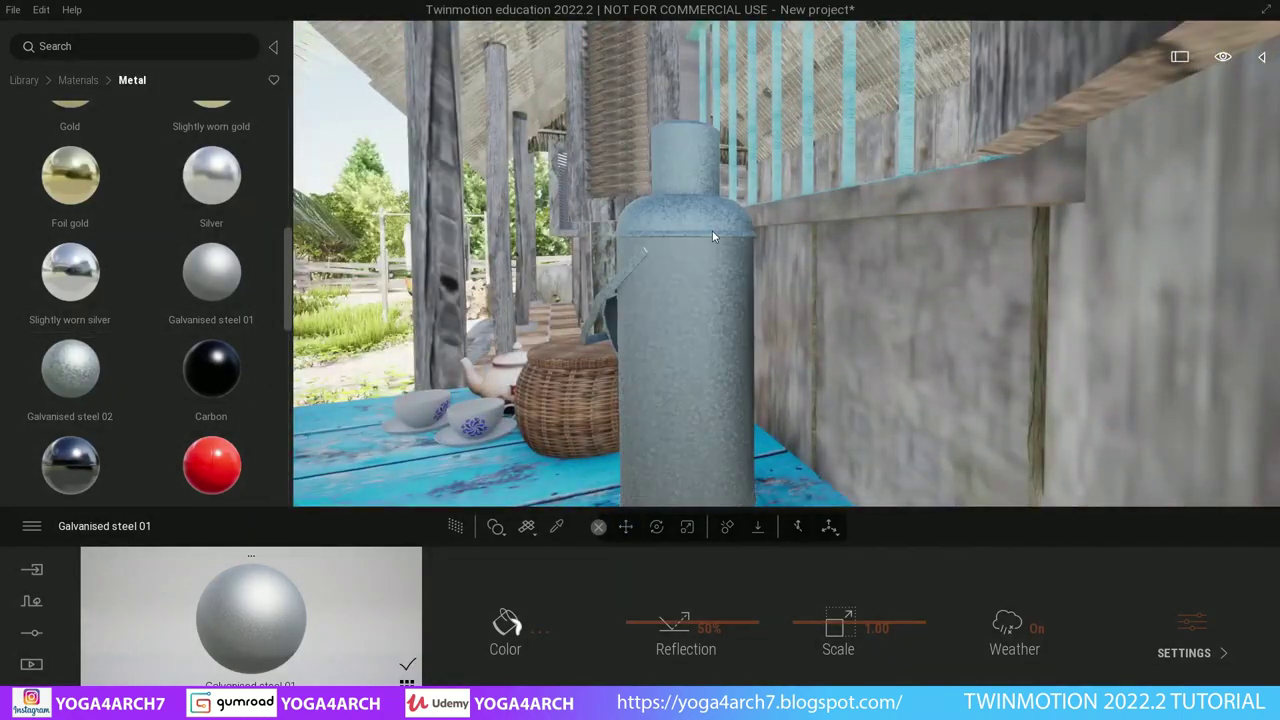
double_click(712, 279)
scroll(626, 283, "down", 5)
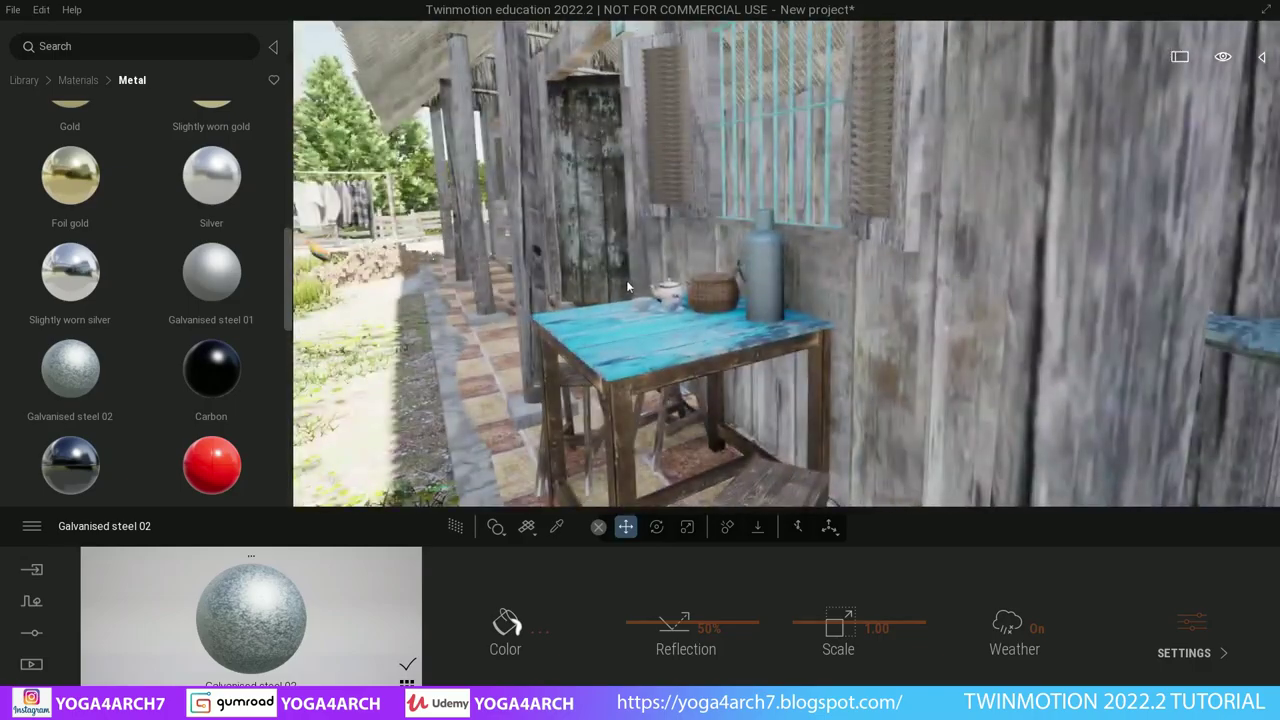
scroll(650, 282, "down", 5)
right_click_drag(673, 282, 780, 403)
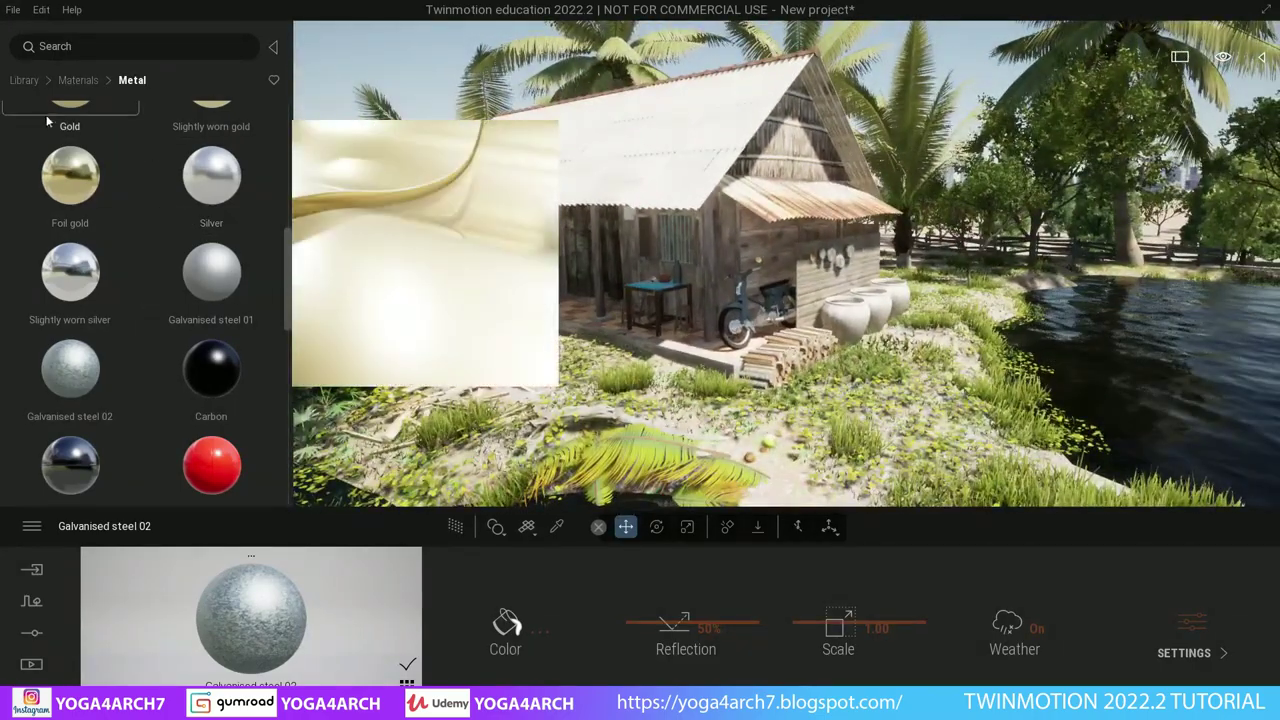
- Show the User library folders in the library
left_click(24, 80)
scroll(191, 250, "down", 3)
left_click(93, 452)
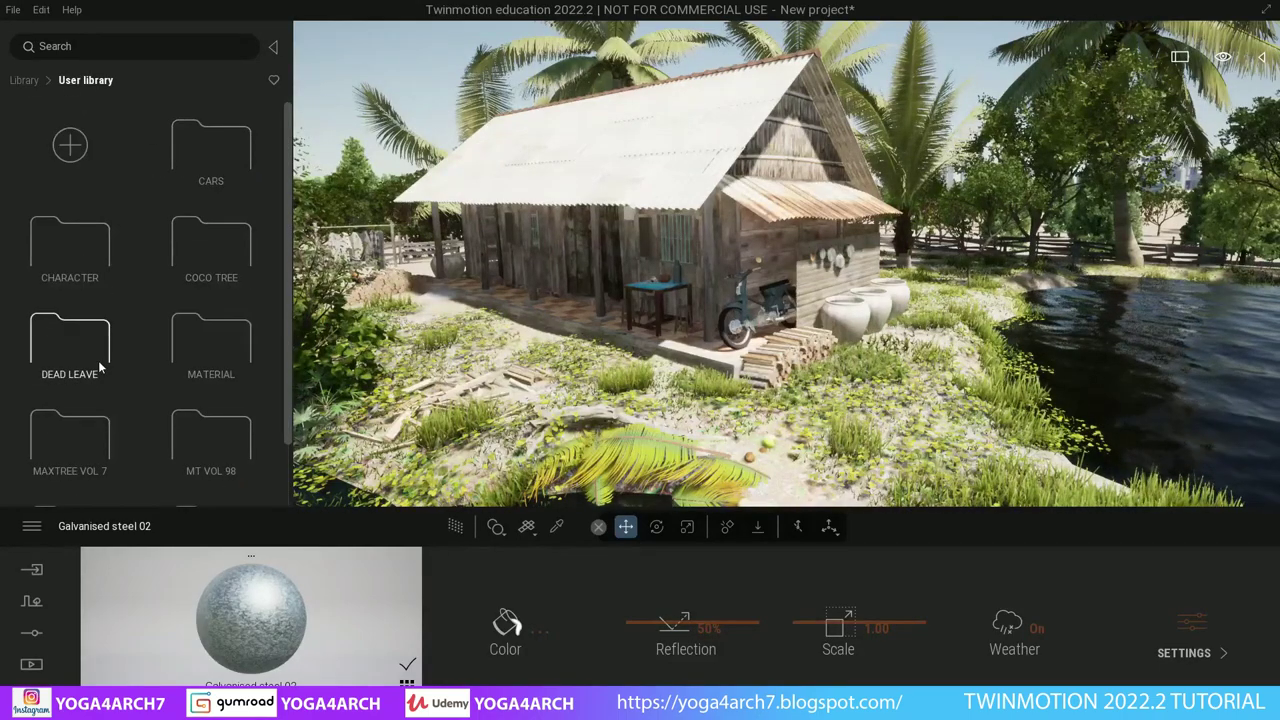
- Place a pine tree from the PINE TREES folder beside the hut
scroll(100, 369, "down", 1)
scroll(100, 369, "down", 1)
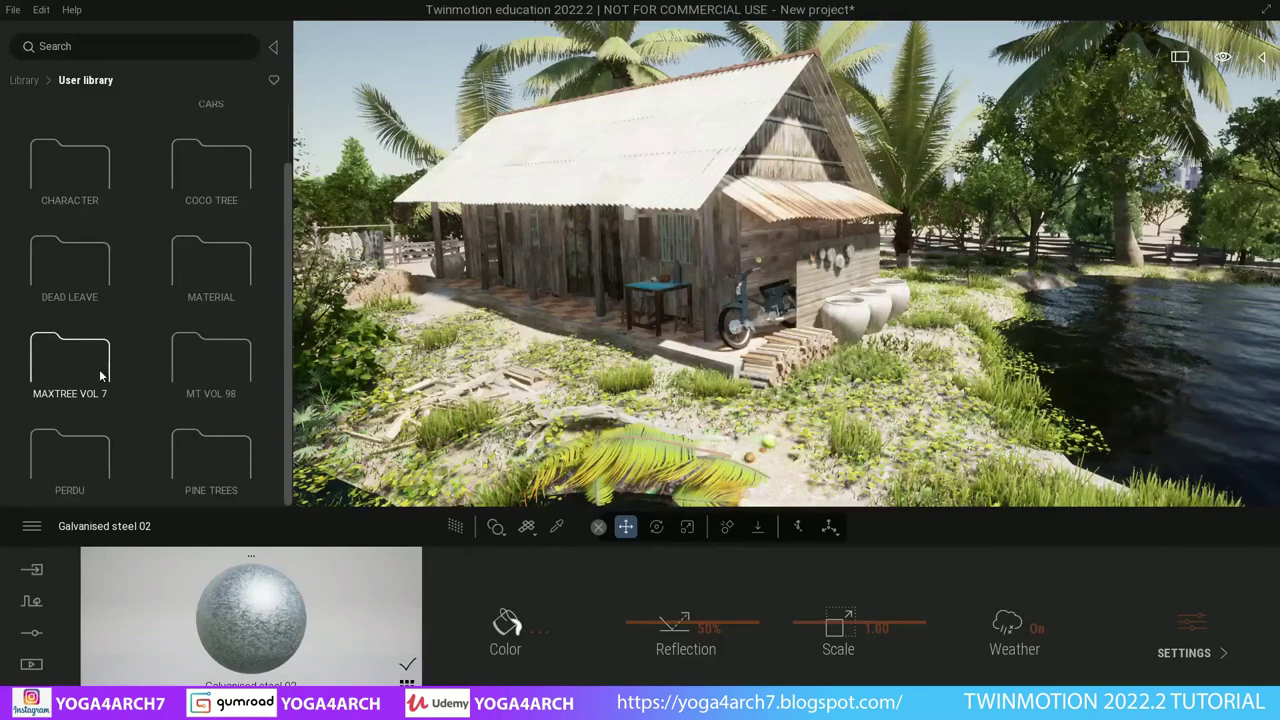
left_click(187, 455)
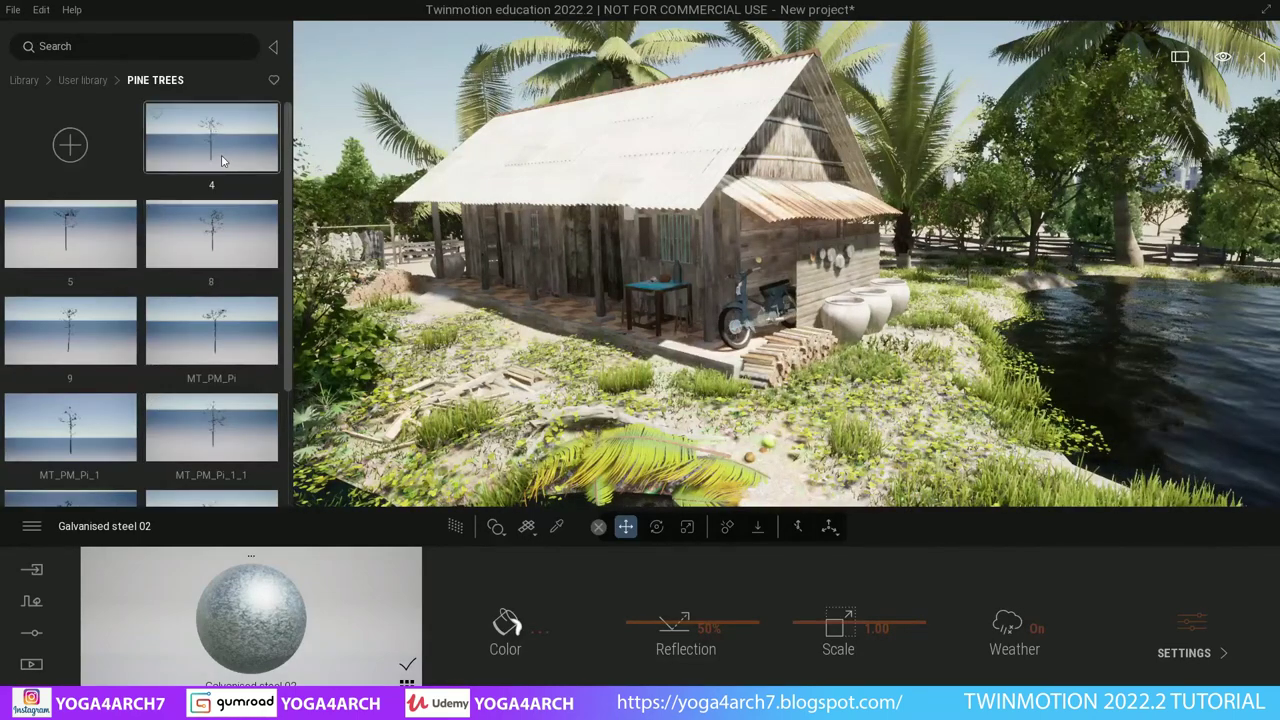
left_click_drag(917, 340, 918, 342)
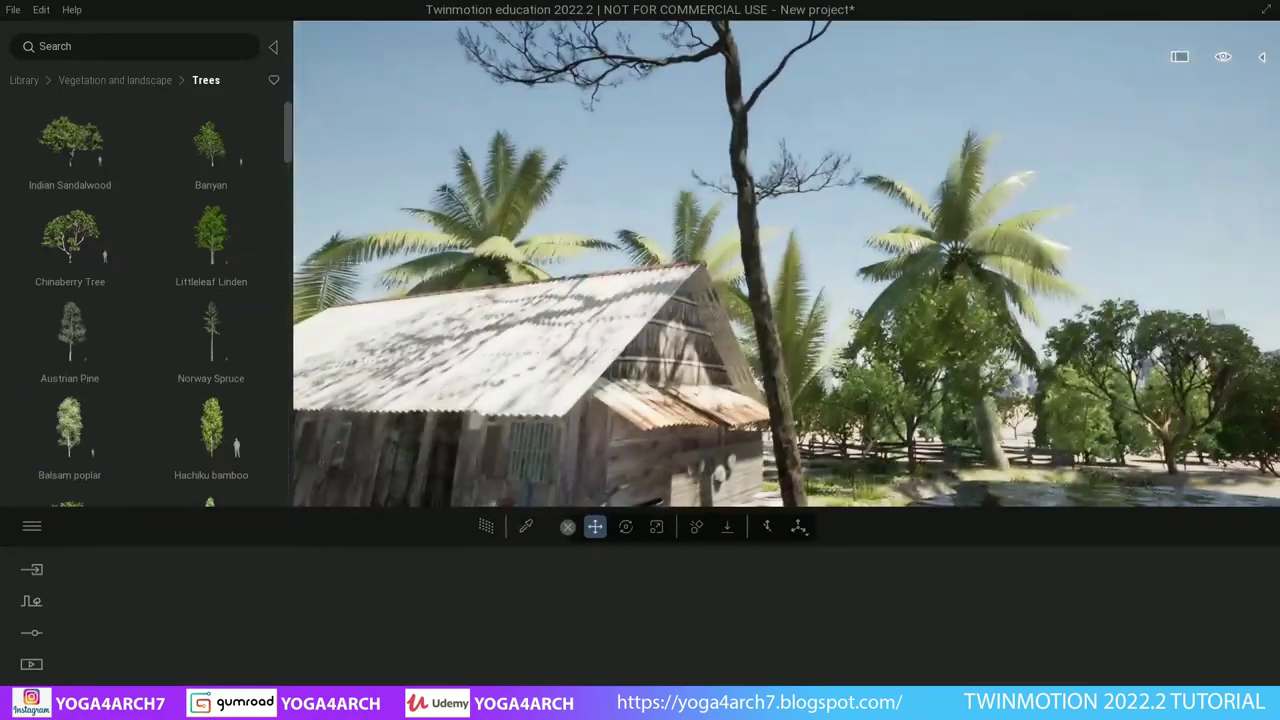
scroll(803, 388, "down", 3)
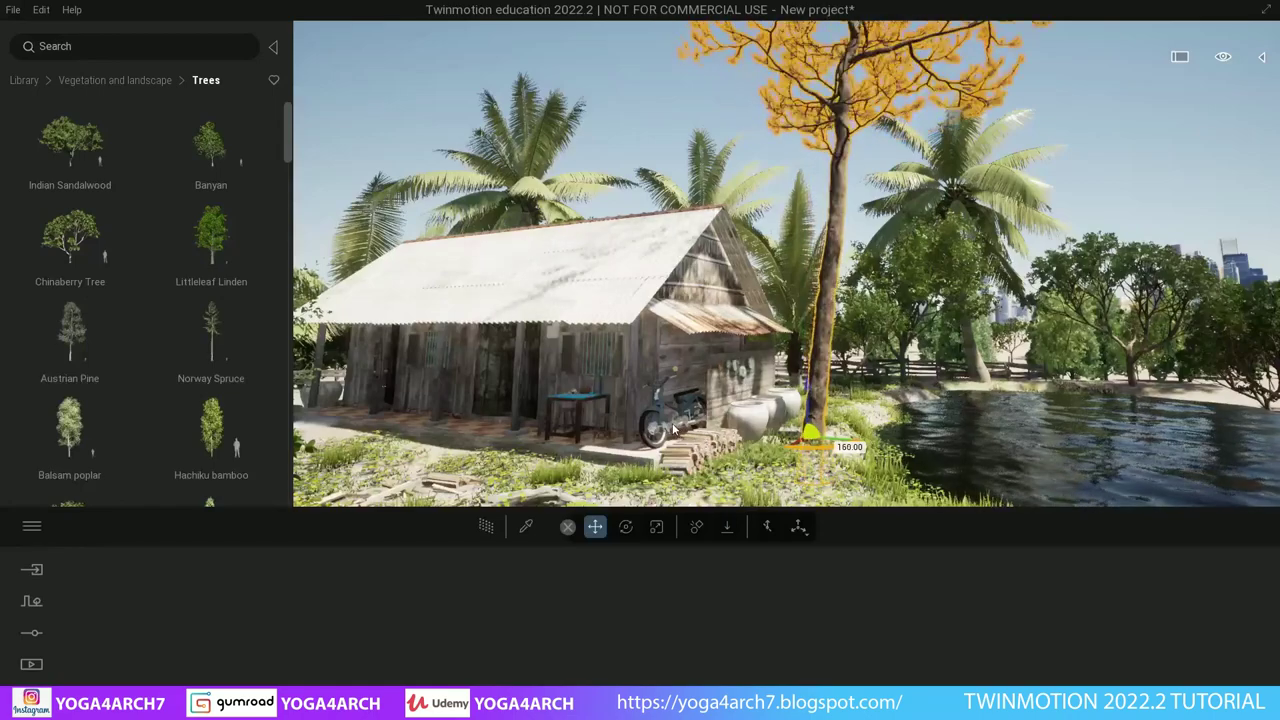
- From across the water, place another PINE TREES pine at the water's edge
left_click(24, 80)
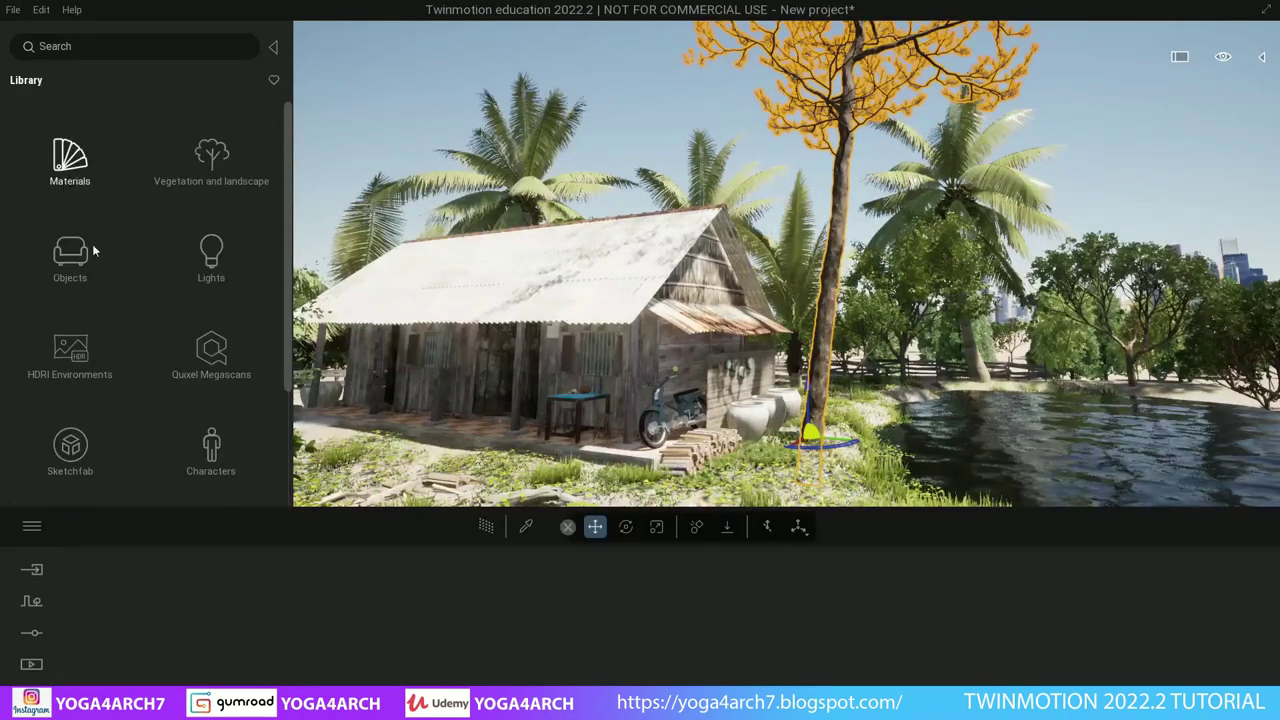
scroll(92, 244, "down", 3)
left_click(75, 467)
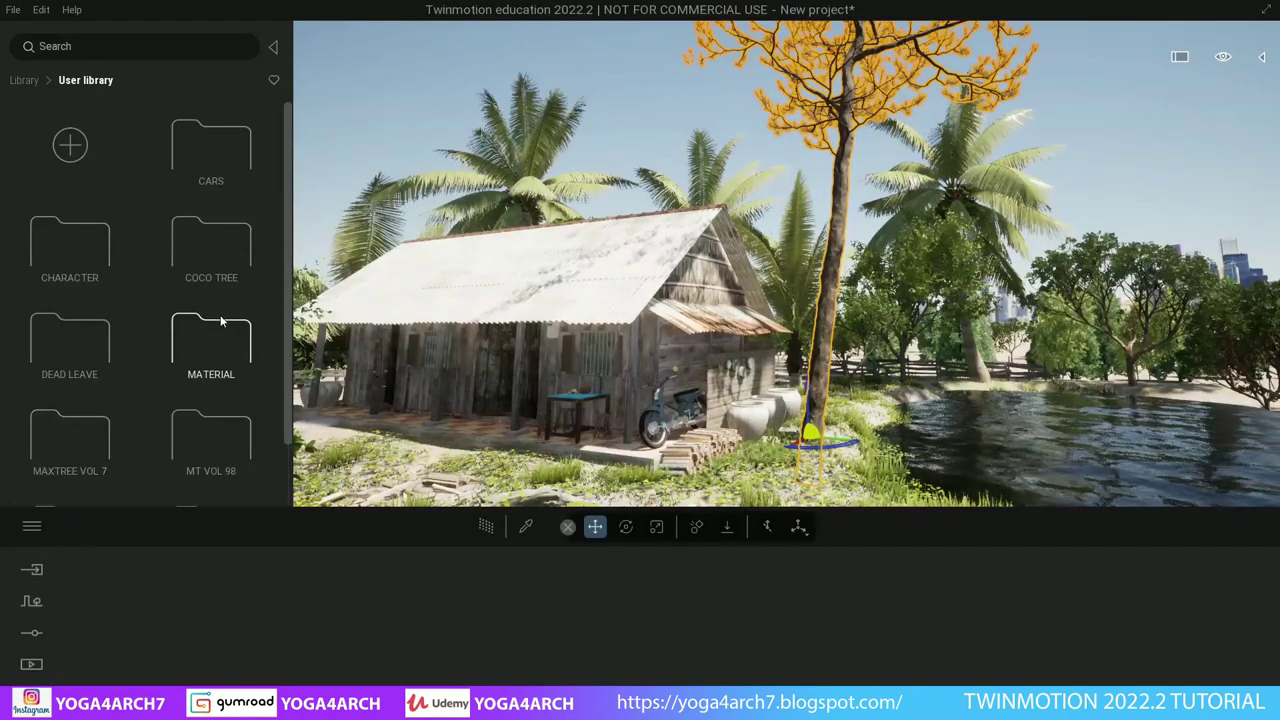
scroll(217, 297, "down", 2)
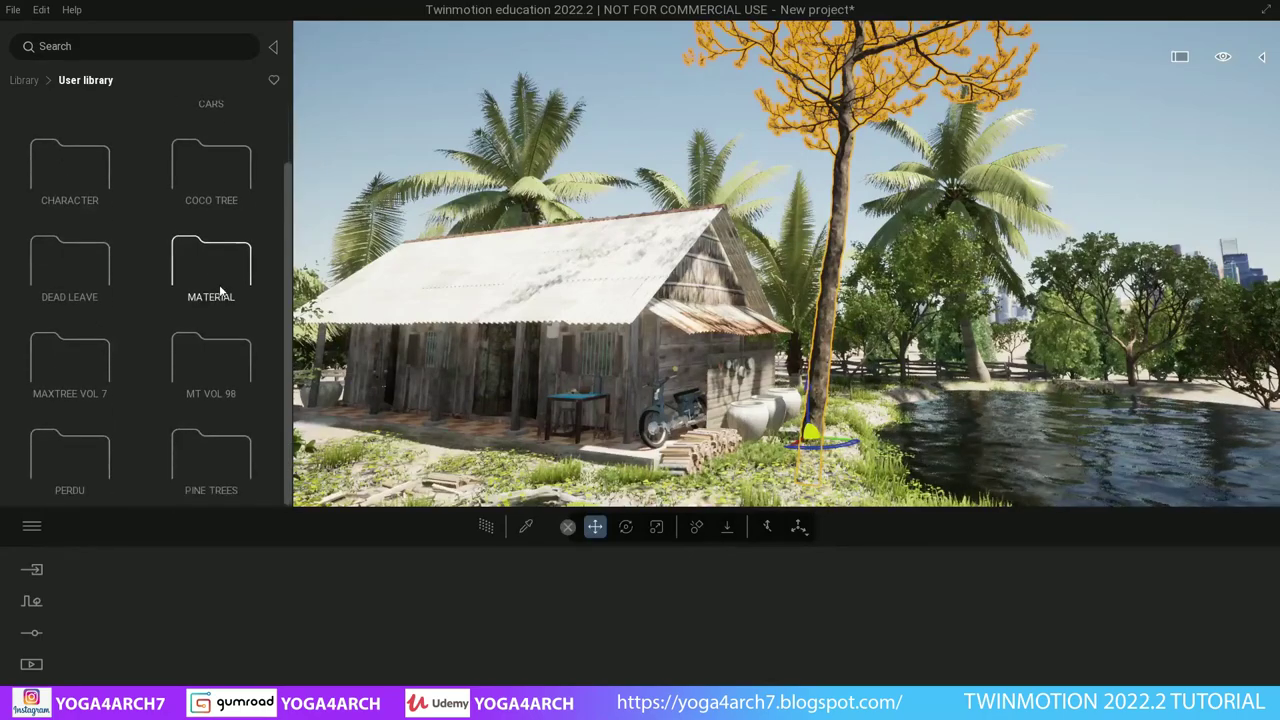
left_click(230, 470)
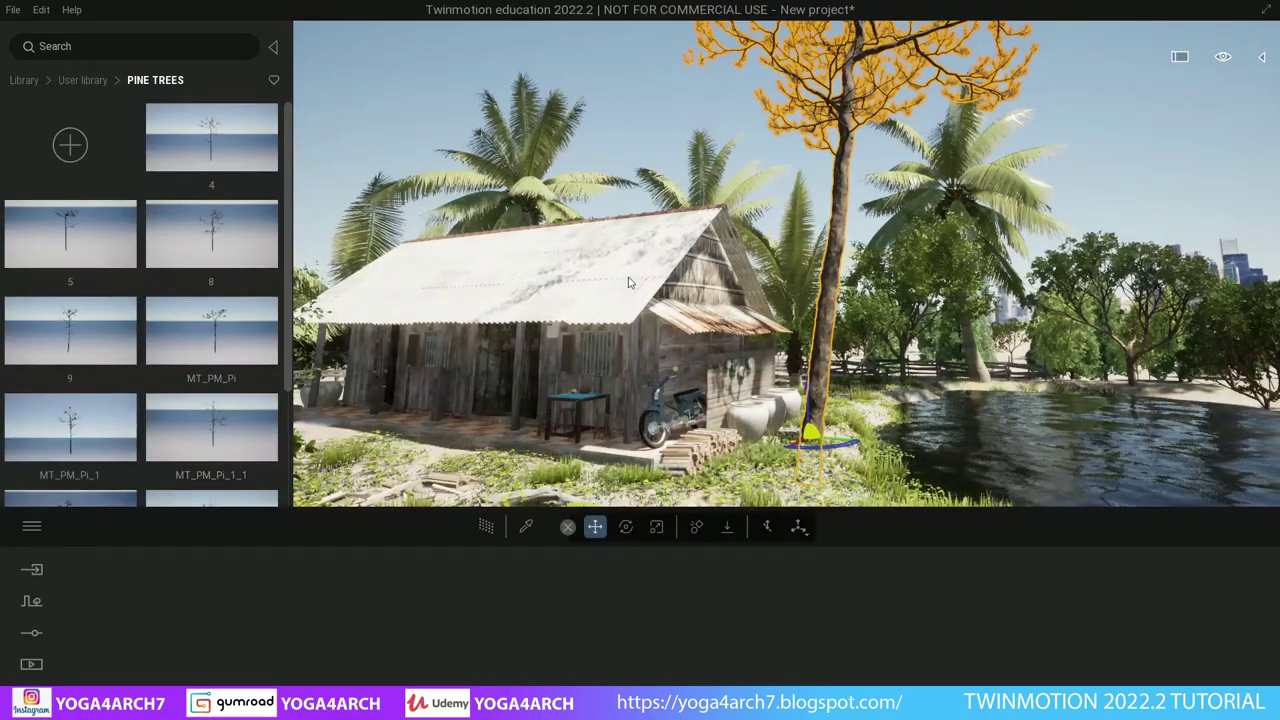
mouse_move(620, 310)
left_mouse_down()
mouse_move(683, 313)
mouse_move(318, 245)
left_mouse_up()
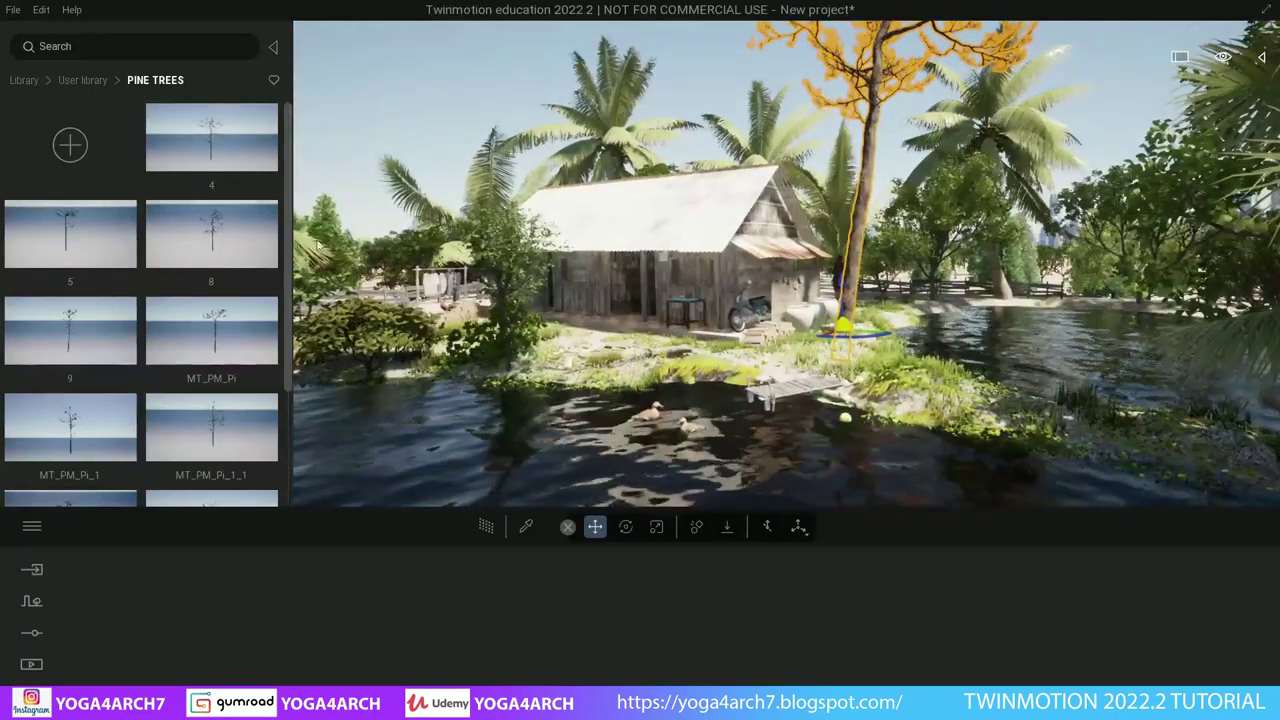
left_click(1002, 400)
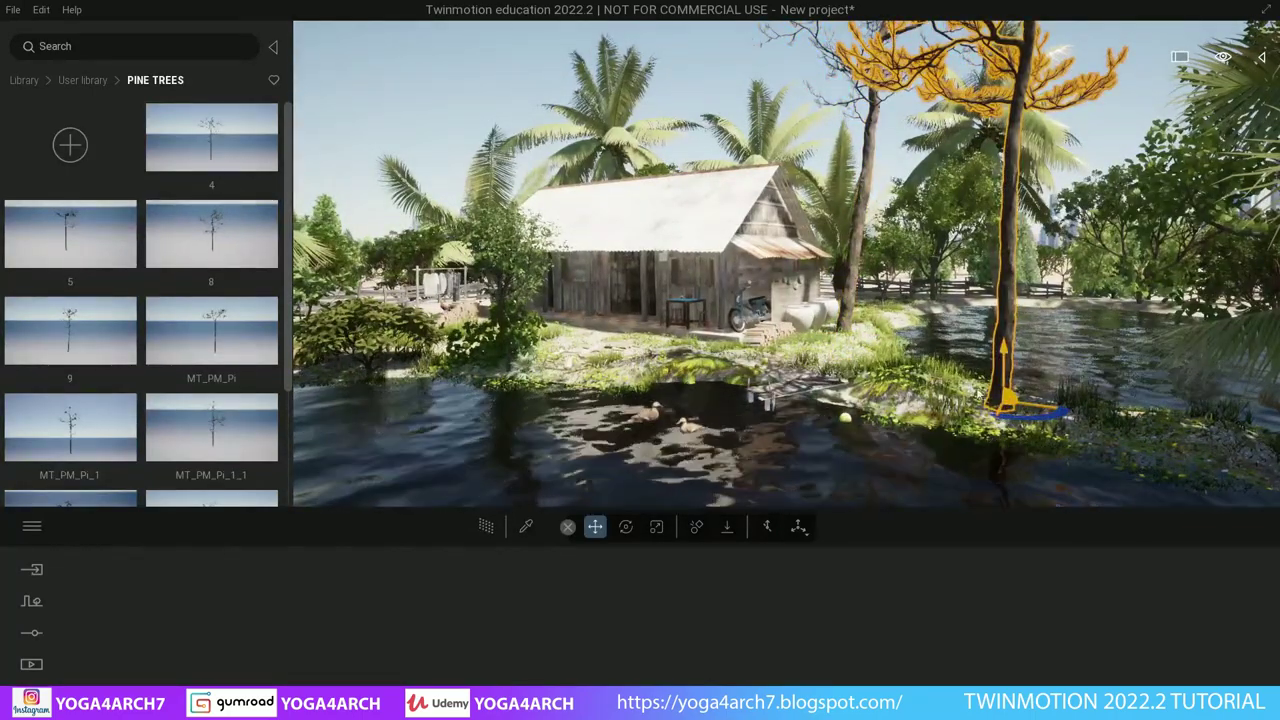
mouse_move(1002, 414)
left_mouse_down()
mouse_move(920, 370)
mouse_move(870, 368)
left_mouse_up()
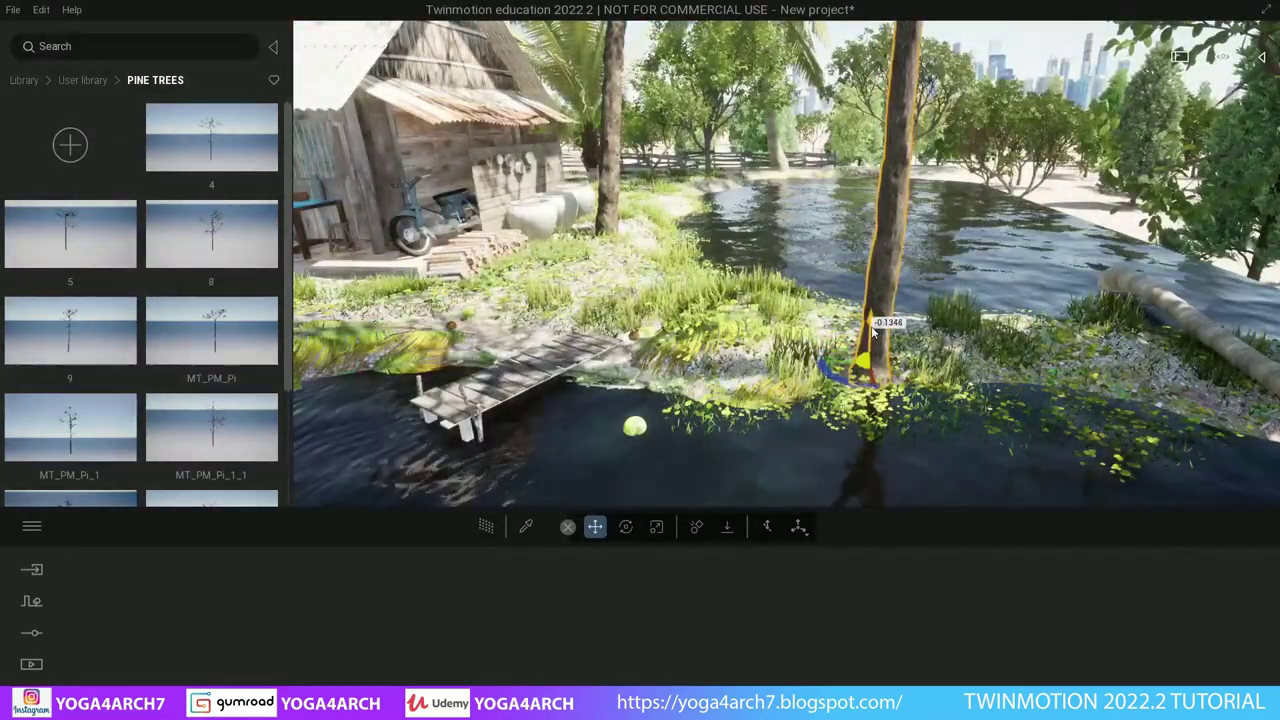
left_click_drag(870, 368, 820, 368)
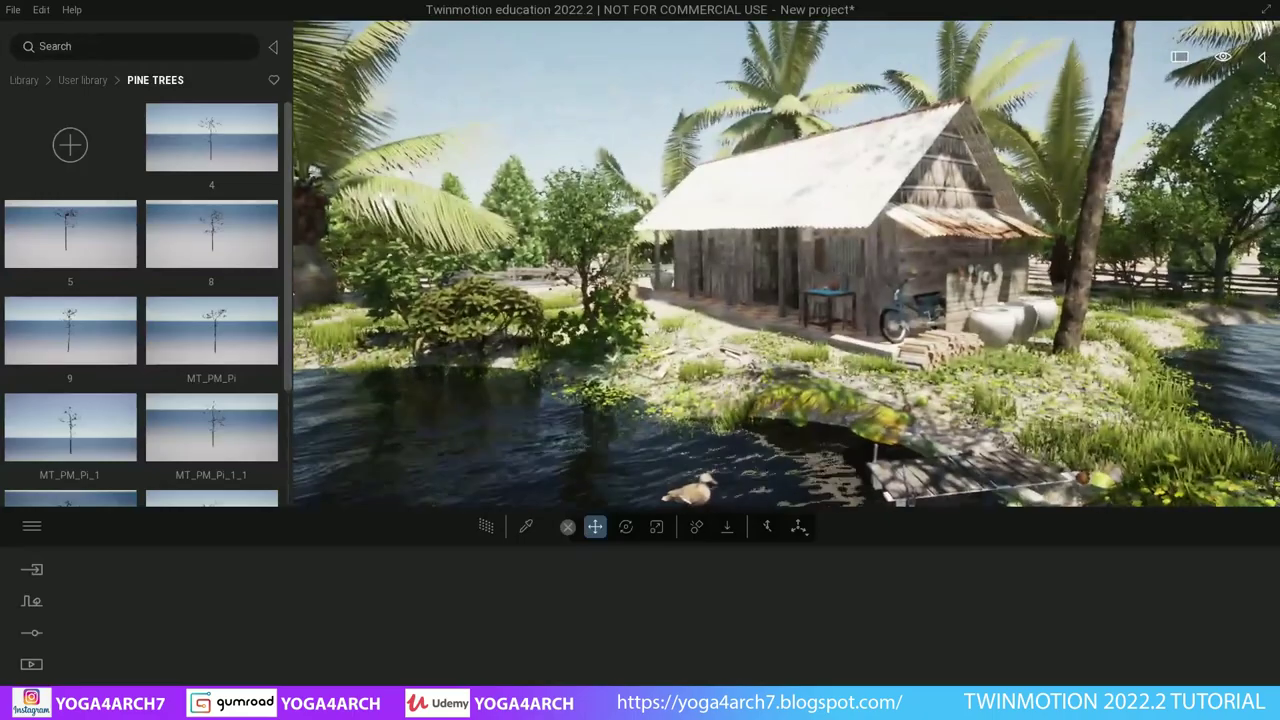
- Add further pines, MT_PM_Pi_1_1 and MT_PM_Pi_1, near the house
scroll(686, 270, "up", 5)
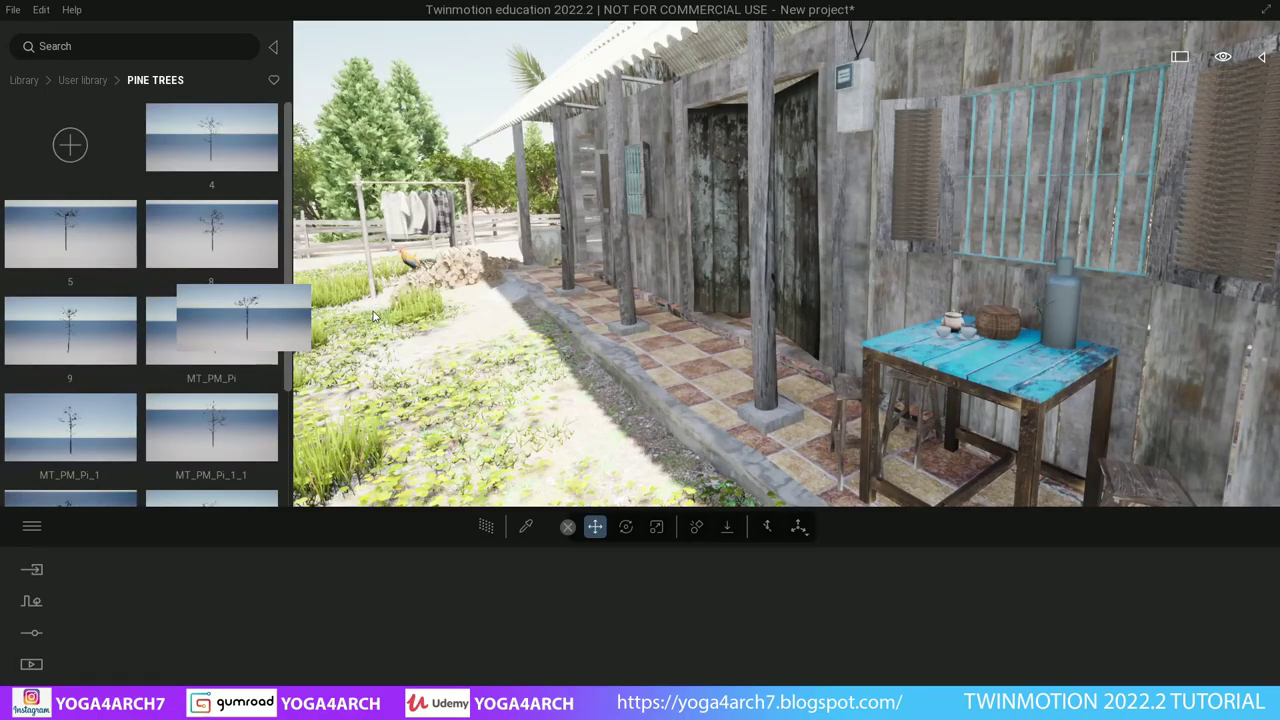
left_click_drag(373, 316, 373, 311)
scroll(507, 303, "down", 5)
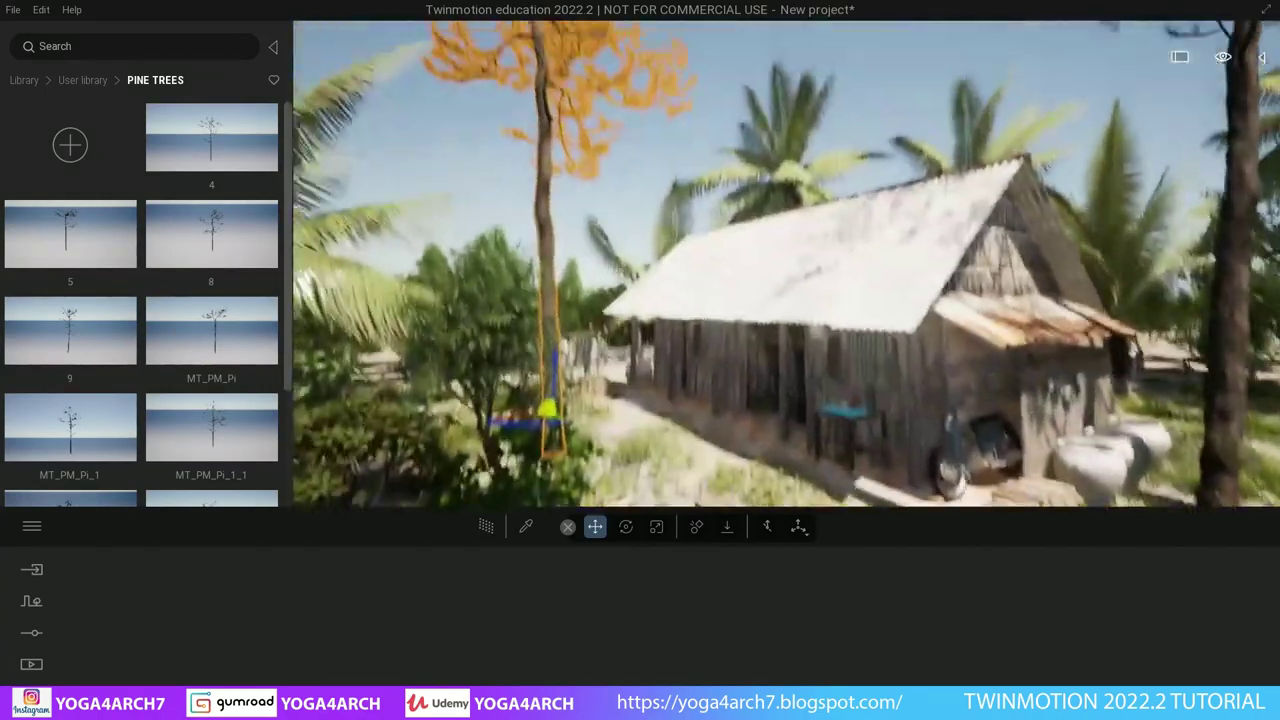
scroll(540, 300, "up", 5)
scroll(740, 330, "up", 3)
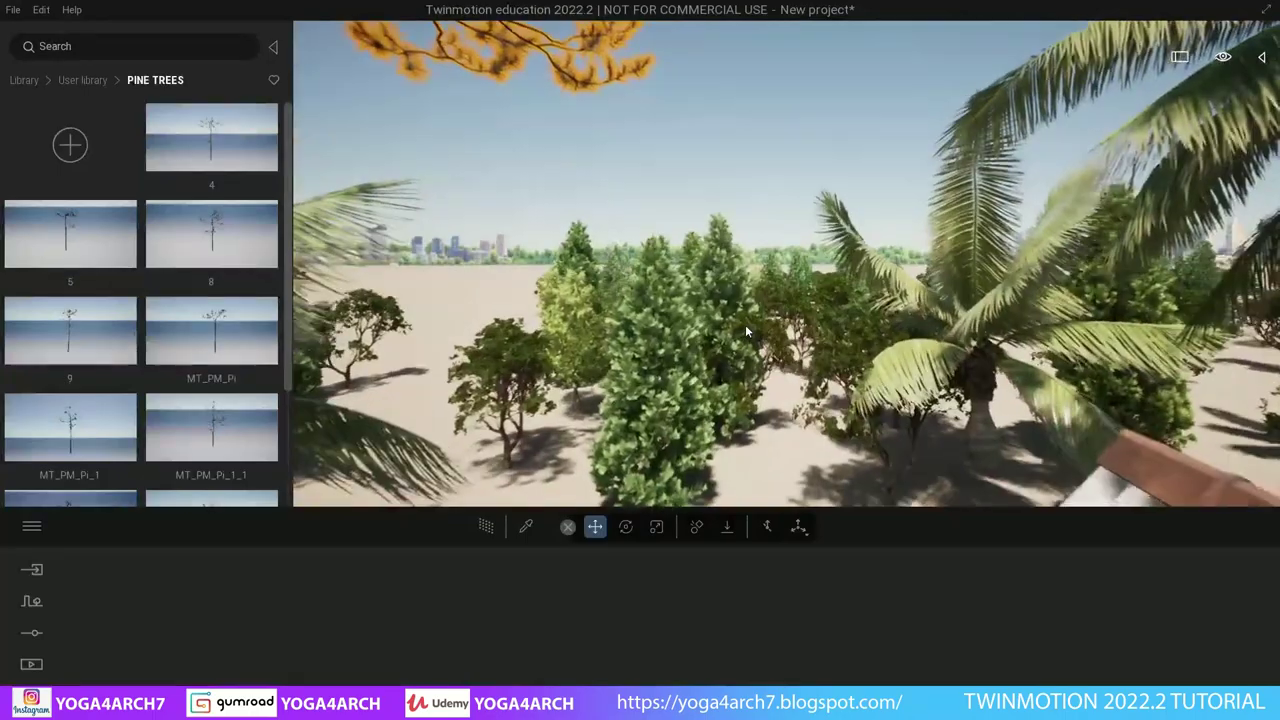
left_click_drag(208, 433, 787, 485)
mouse_move(787, 485)
right_mouse_down()
mouse_move(875, 398)
mouse_move(531, 362)
right_mouse_up()
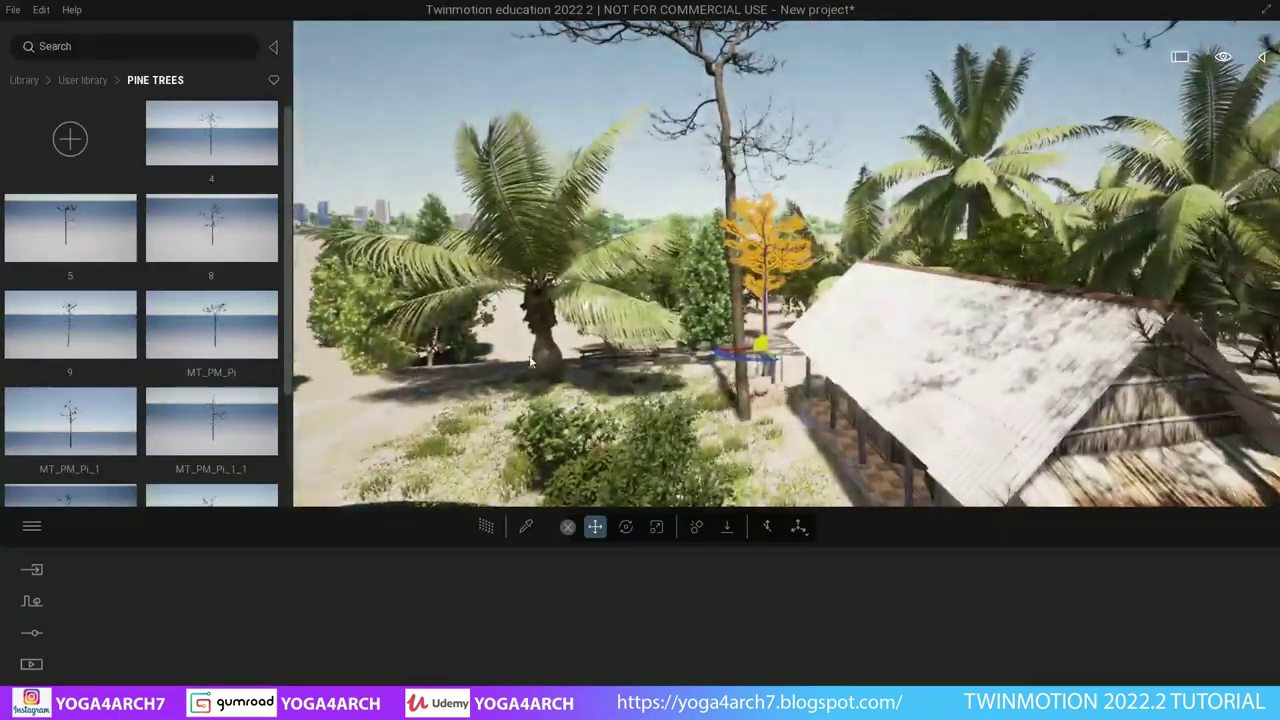
mouse_move(78, 427)
left_mouse_down()
mouse_move(619, 390)
mouse_move(640, 400)
left_mouse_up()
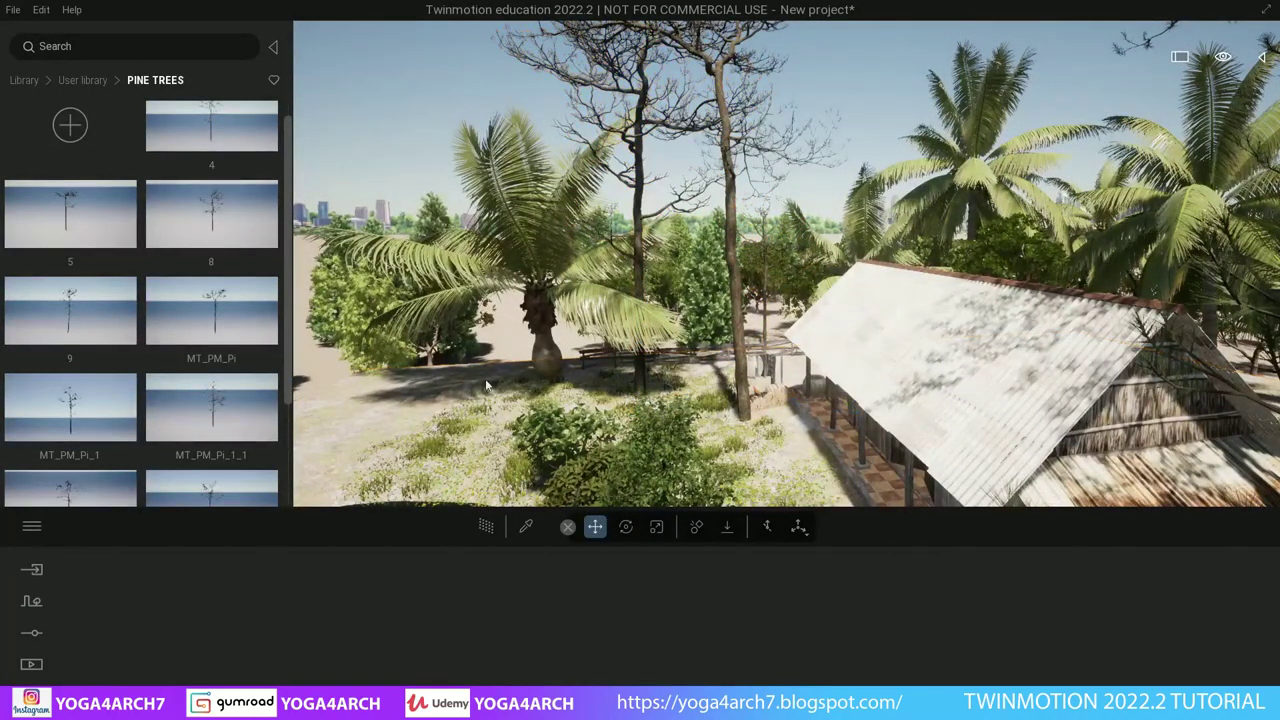
- Show the Image1 camera view and frame it closer on the hut and pond
left_click(287, 607)
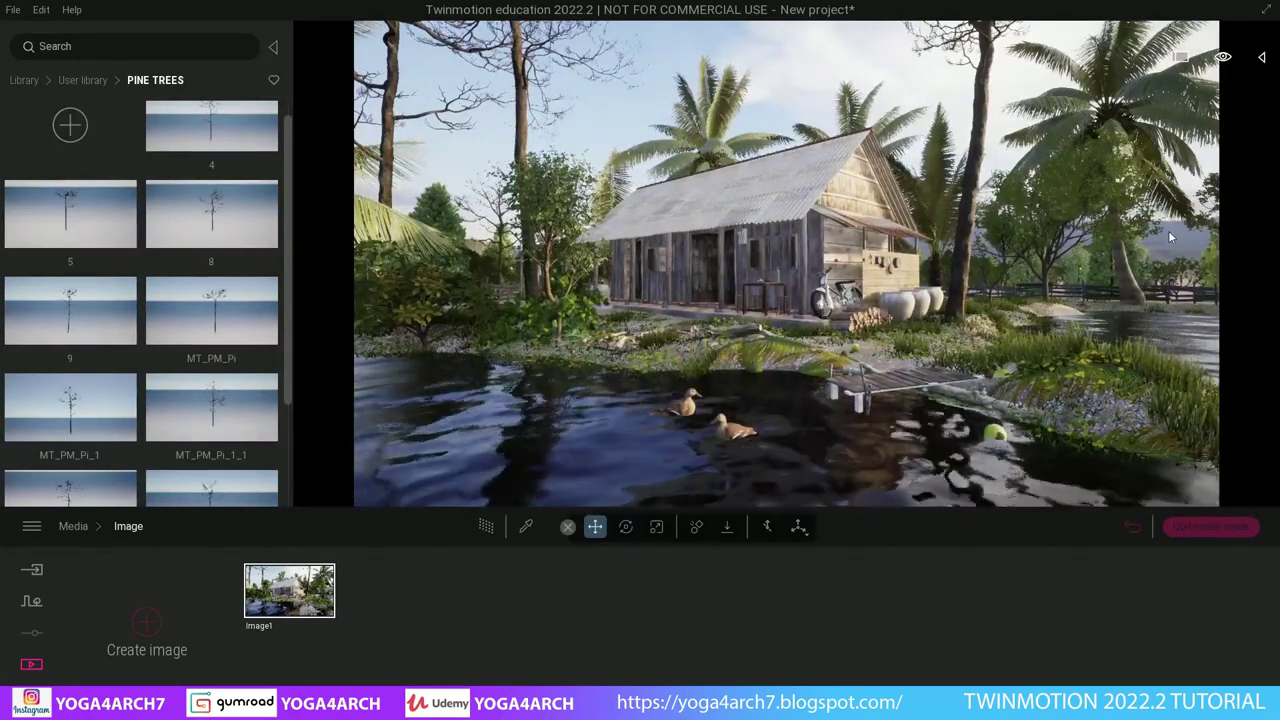
left_click_drag(1168, 230, 1120, 235)
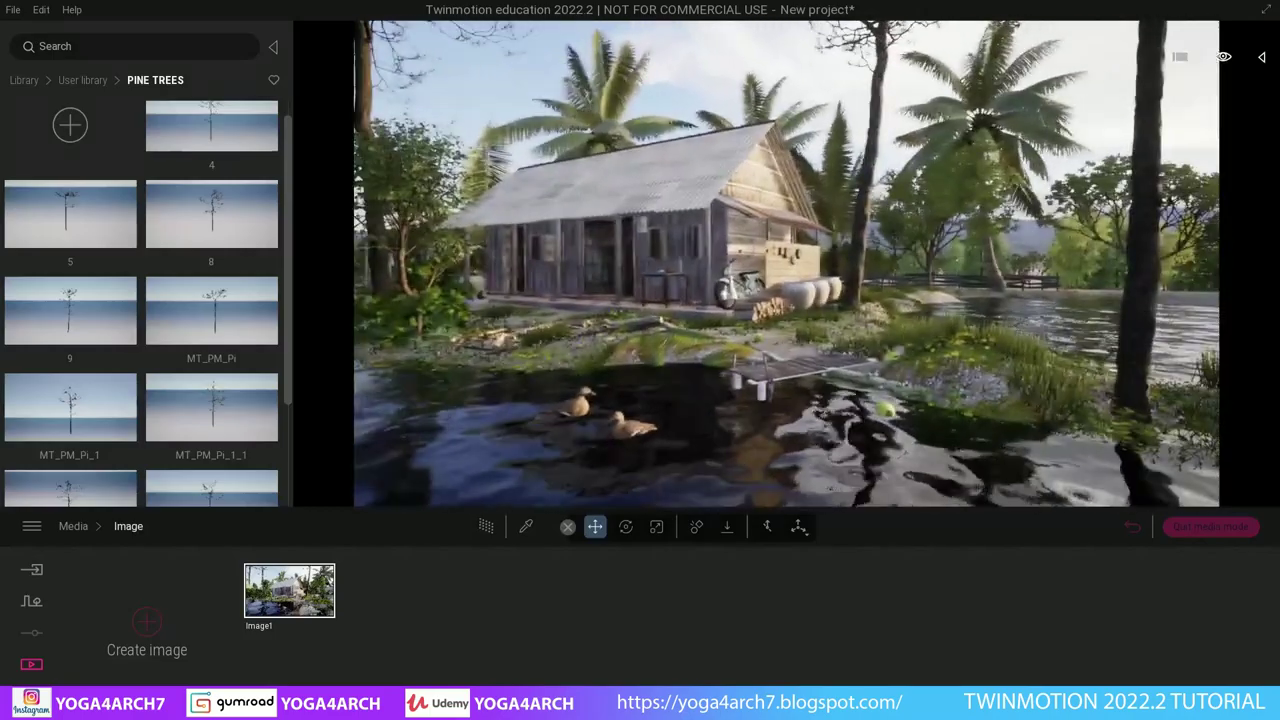
left_click(1135, 320)
left_click_drag(1040, 400, 1077, 407)
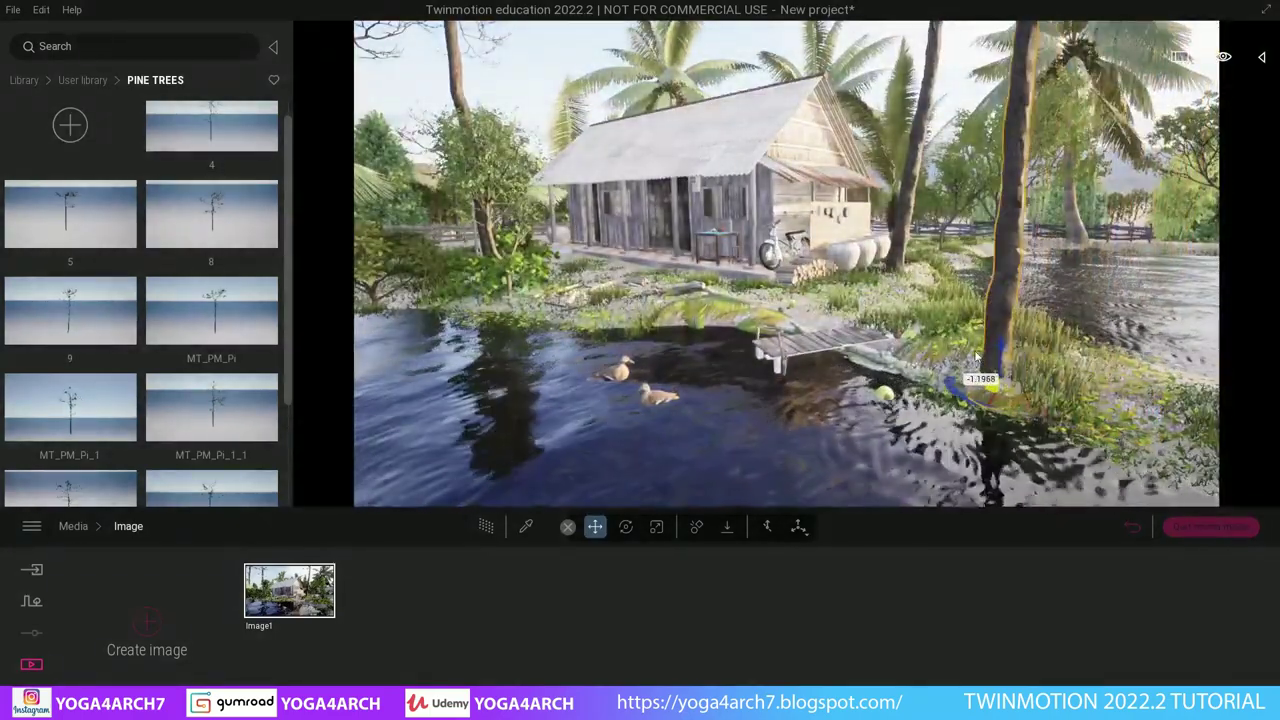
left_click(289, 590)
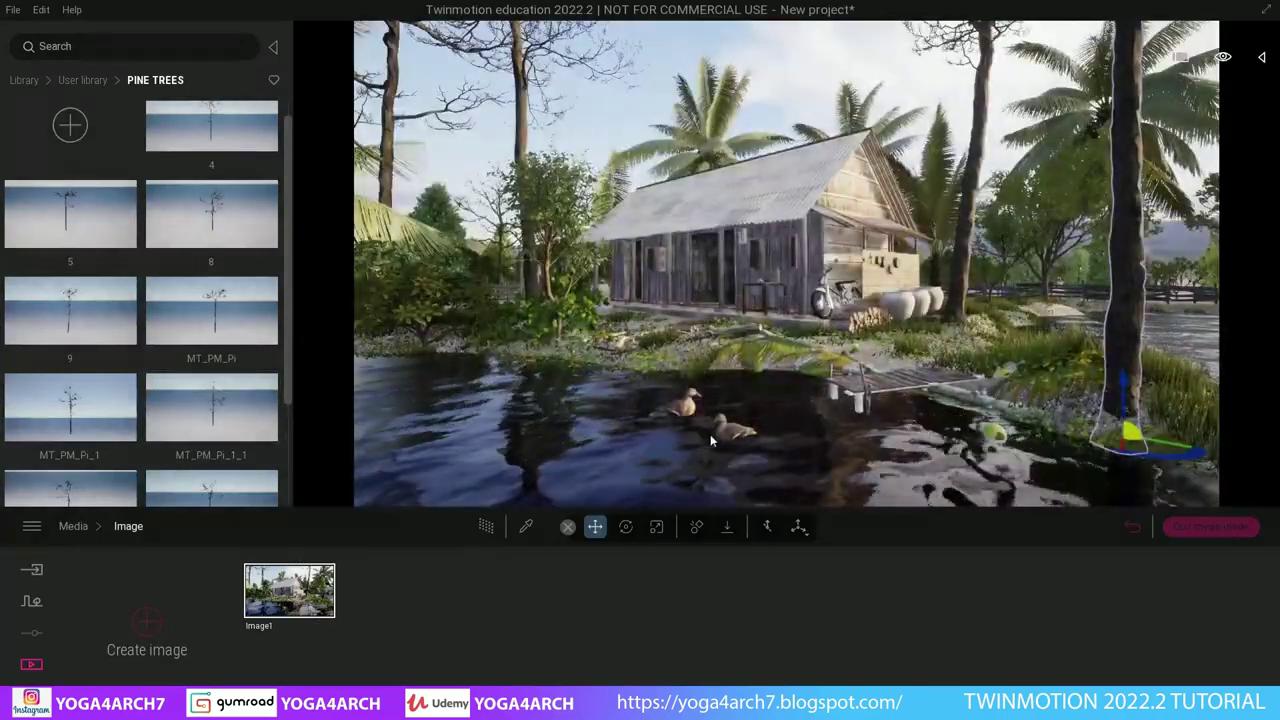
mouse_move(710, 434)
left_mouse_down()
mouse_move(660, 434)
mouse_move(690, 480)
left_mouse_up()
key("Up")
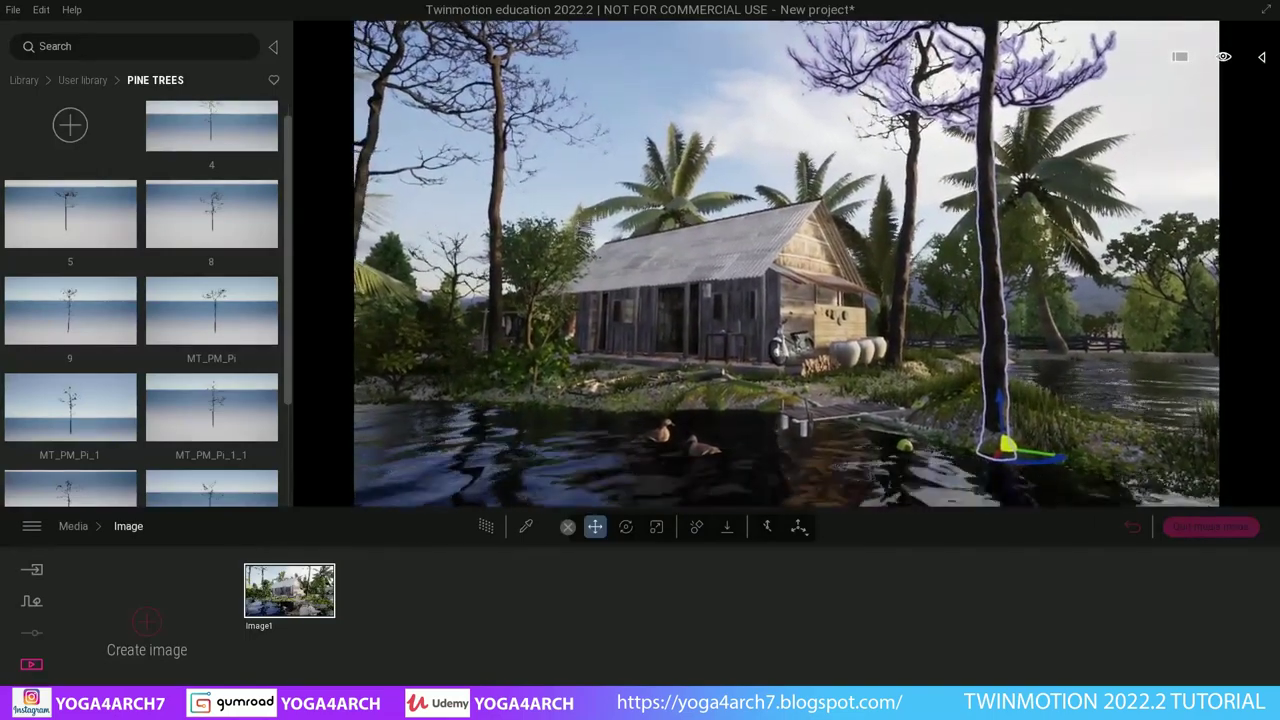
left_click_drag(770, 386, 784, 396)
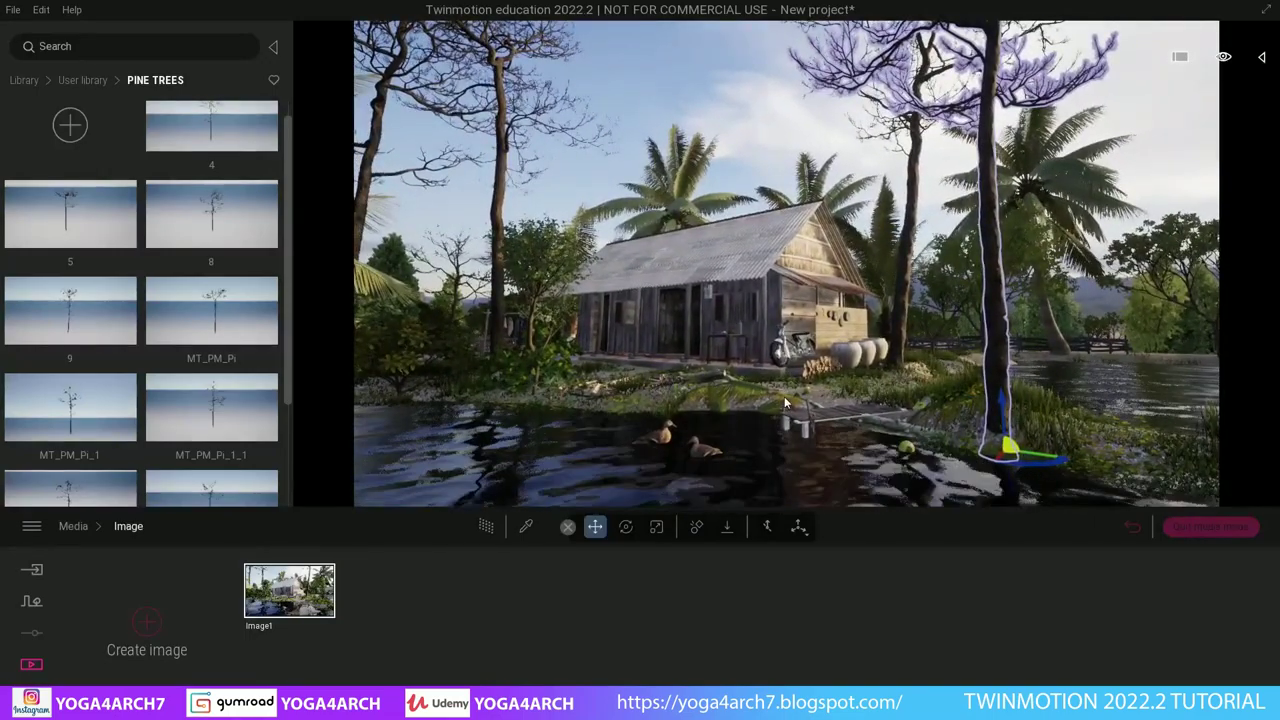
- Delete the tree next to the hut and the tall leafless tree left of it
left_click(890, 340)
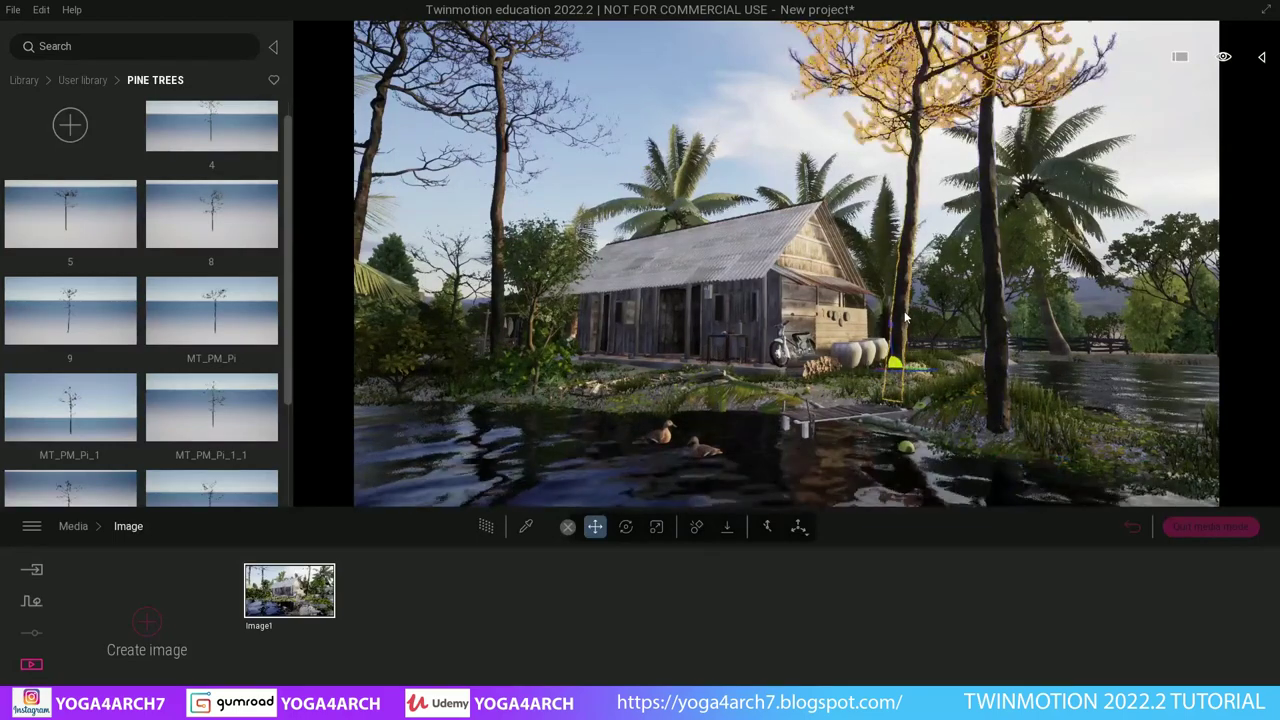
key("Delete")
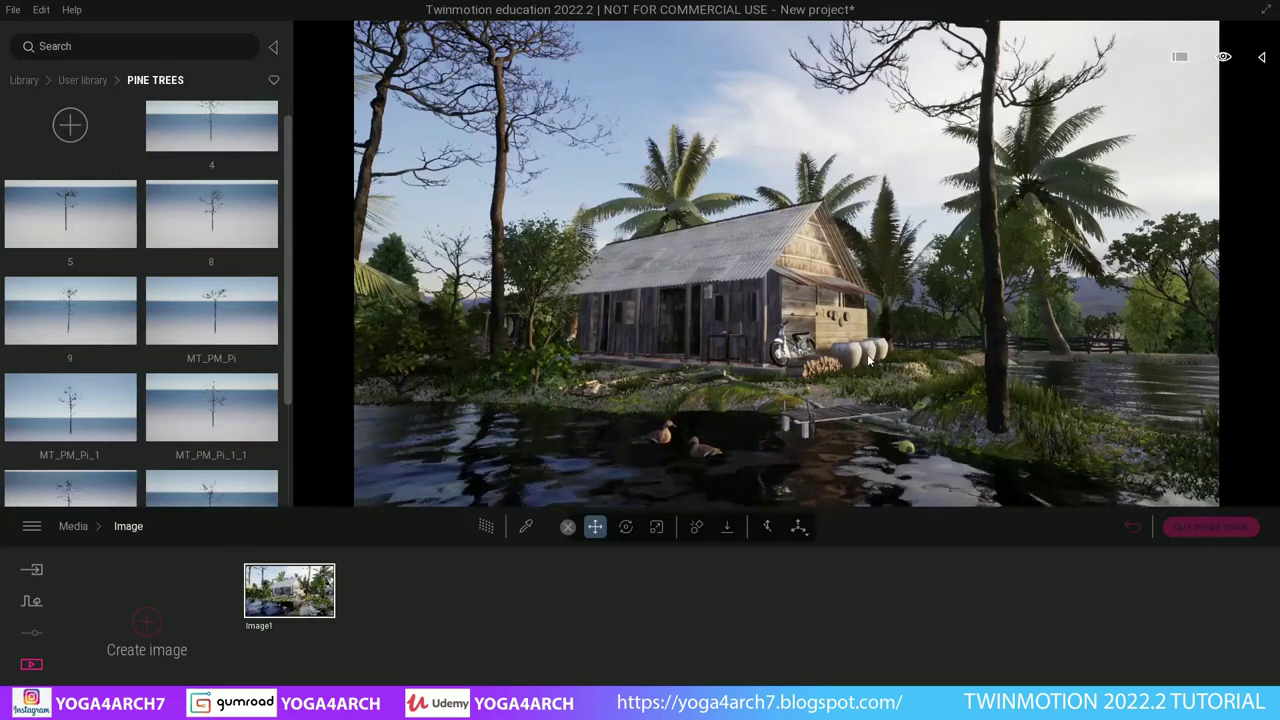
left_click(488, 170)
key("Delete")
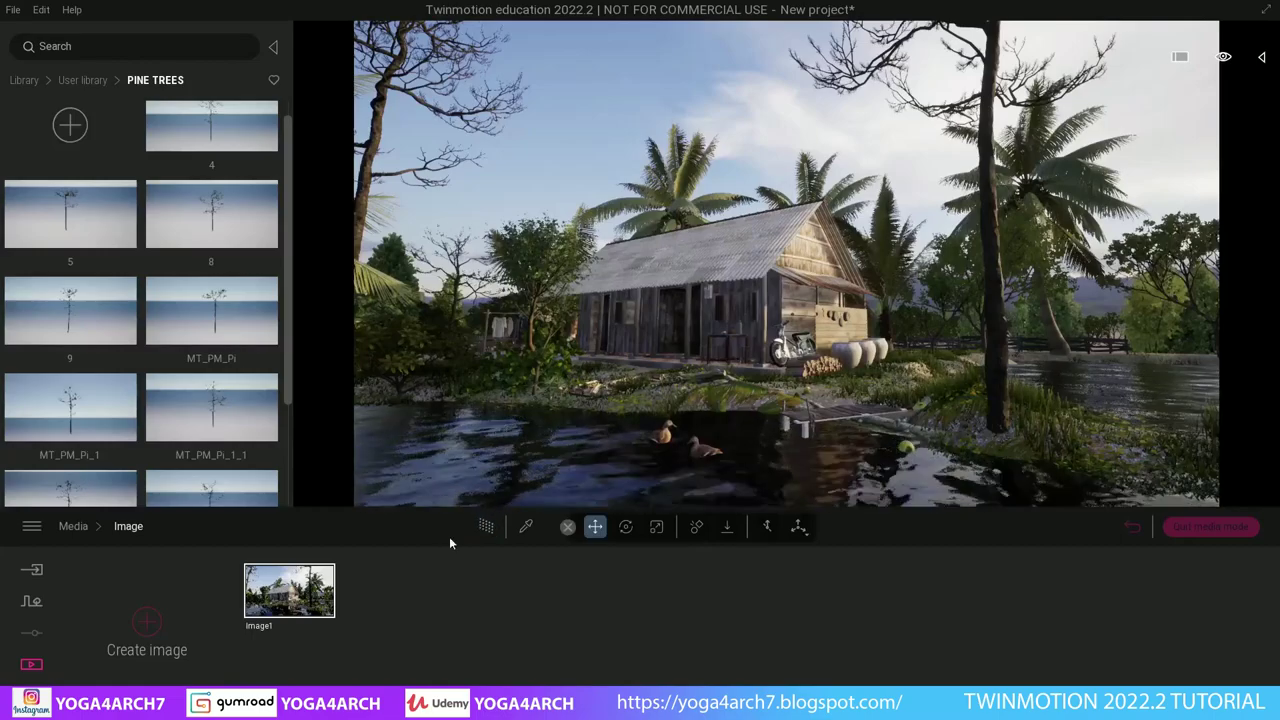
- Apply Image1 to the viewport and open its Camera settings
left_click(266, 622)
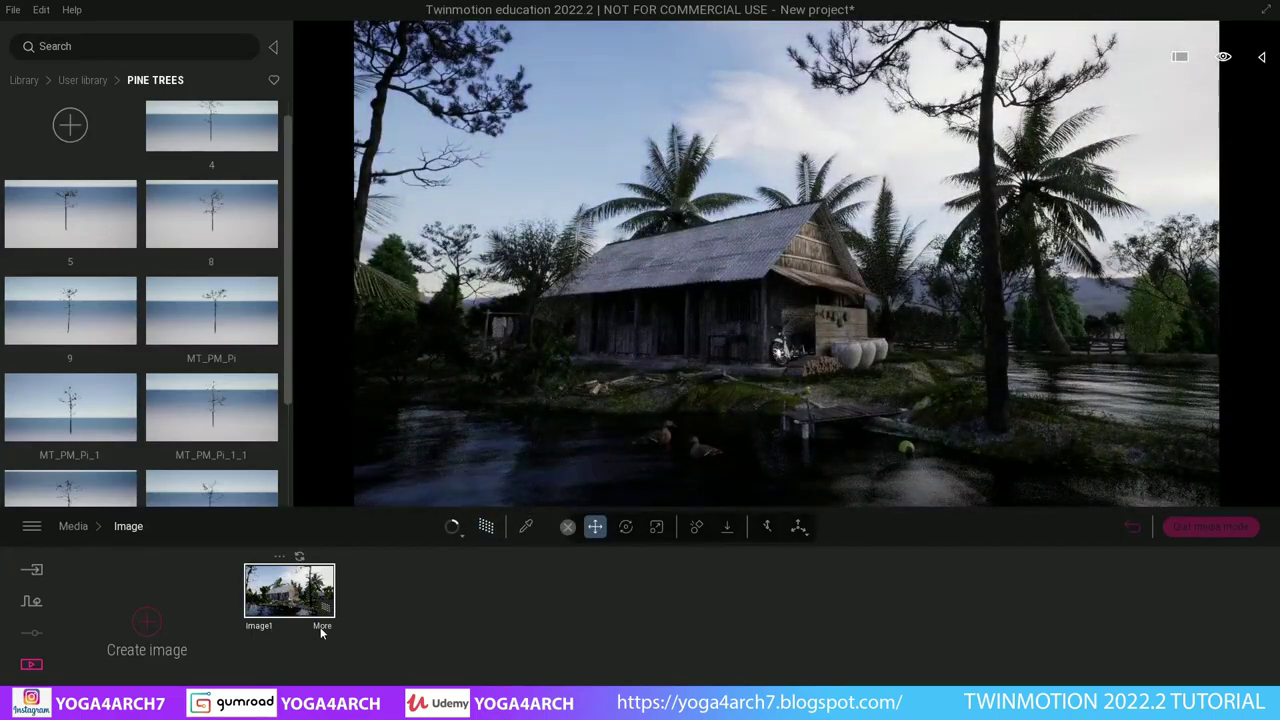
left_click(321, 626)
left_click(912, 625)
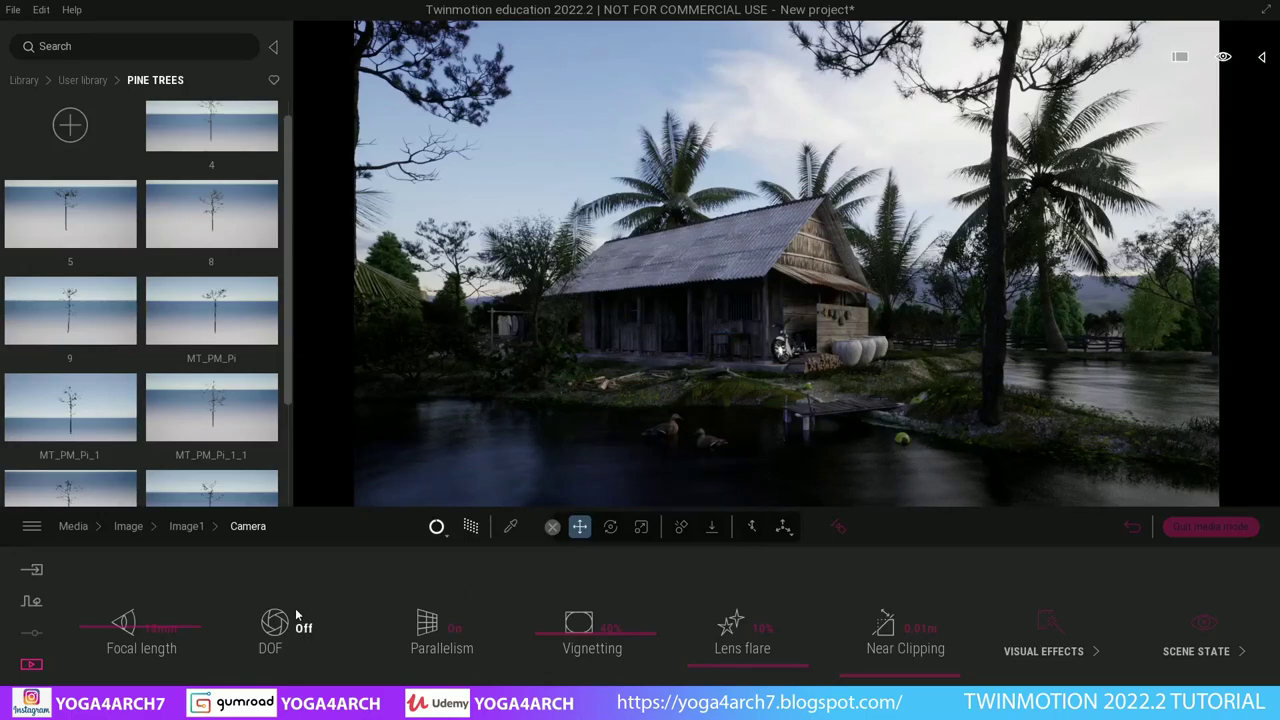
- Set Image1's sun intensity to 11, tilt the view toward the sky, and refresh Image1
left_click(188, 529)
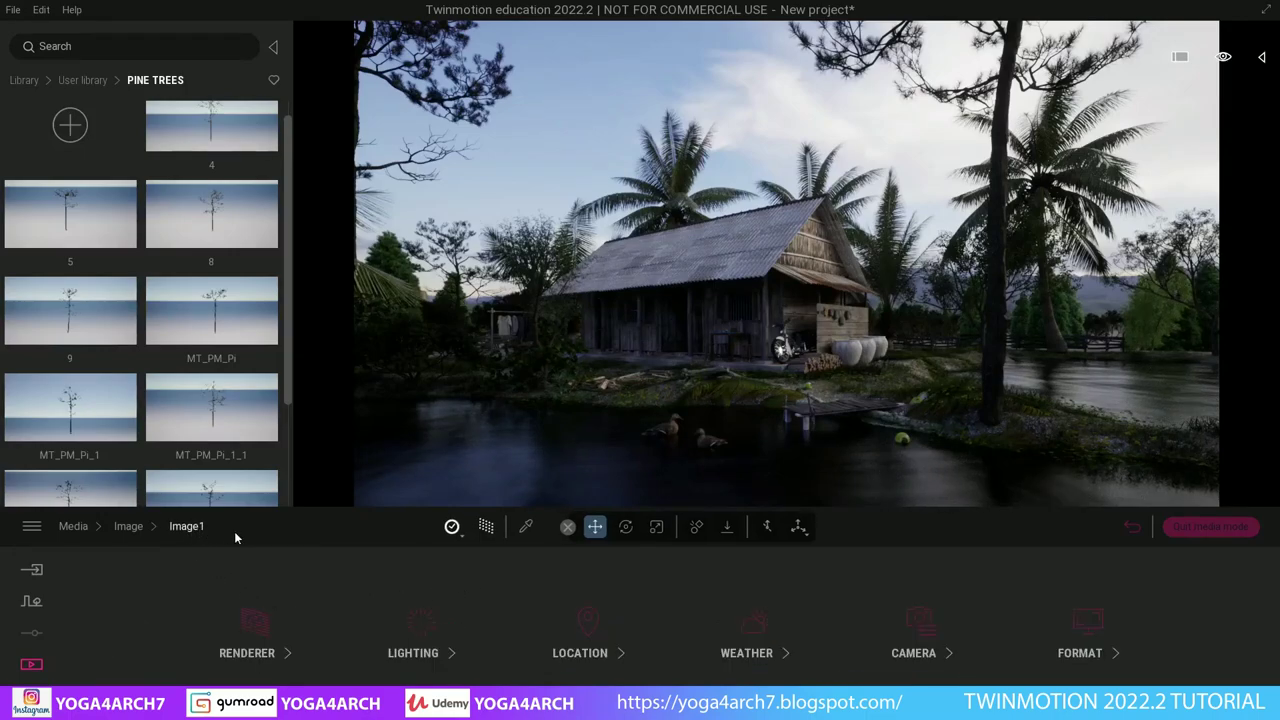
left_click(430, 624)
left_click(785, 683)
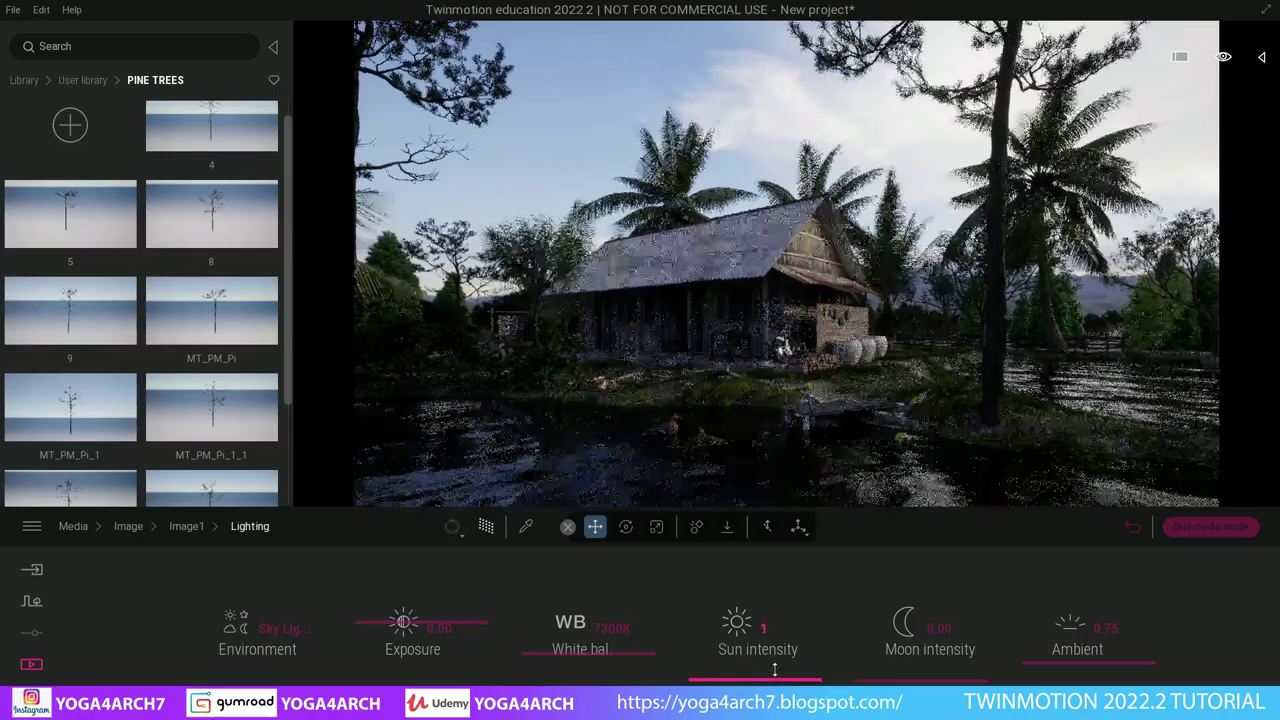
left_click_drag(780, 660, 783, 663)
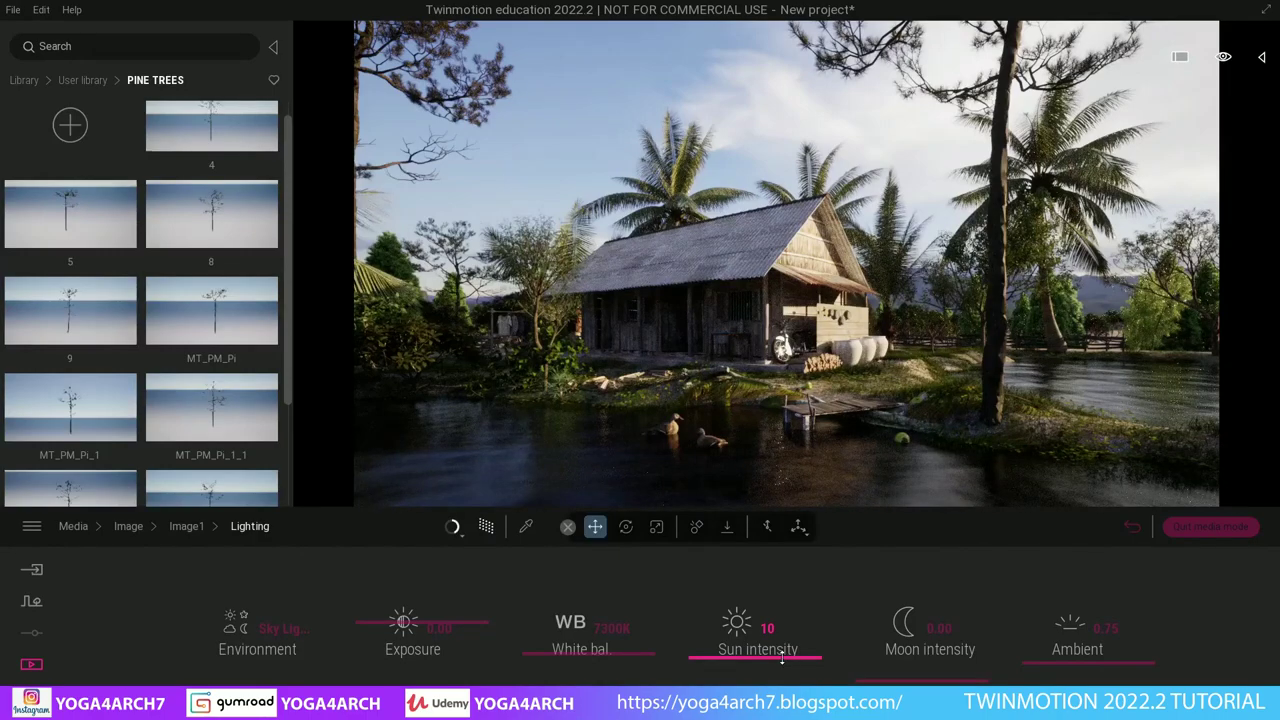
left_click_drag(782, 657, 786, 656)
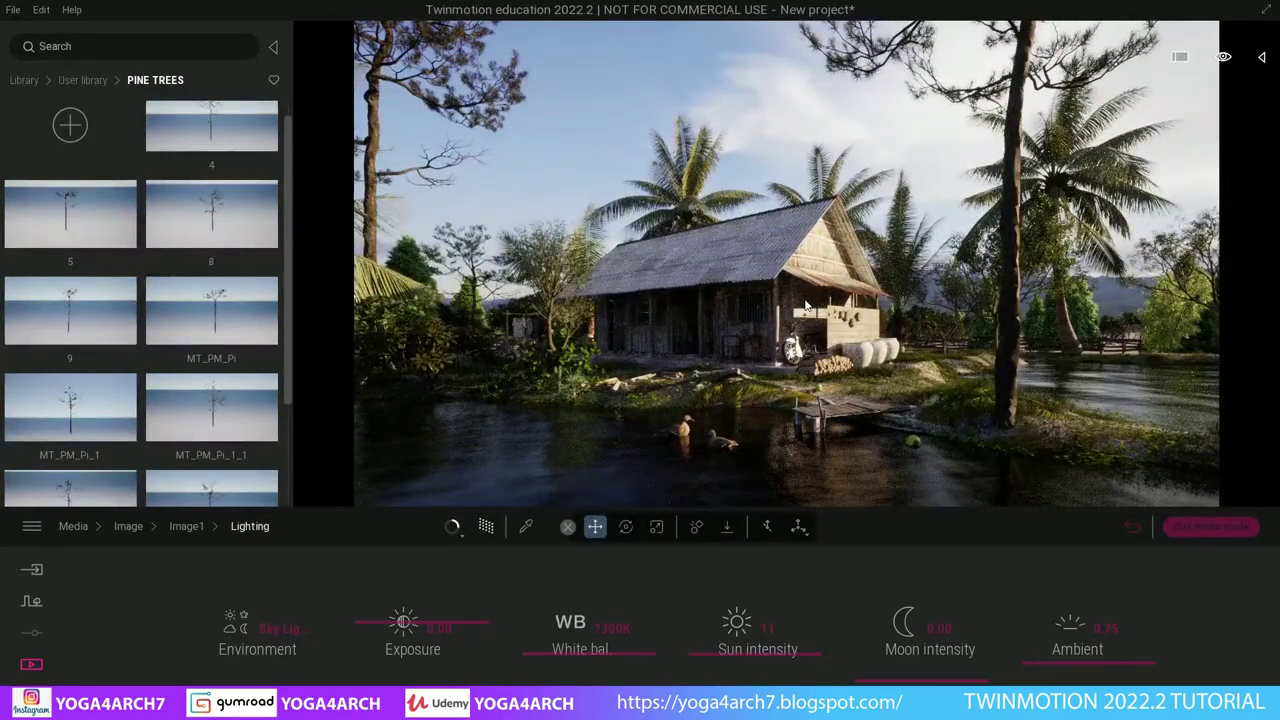
scroll(928, 316, "up", 2)
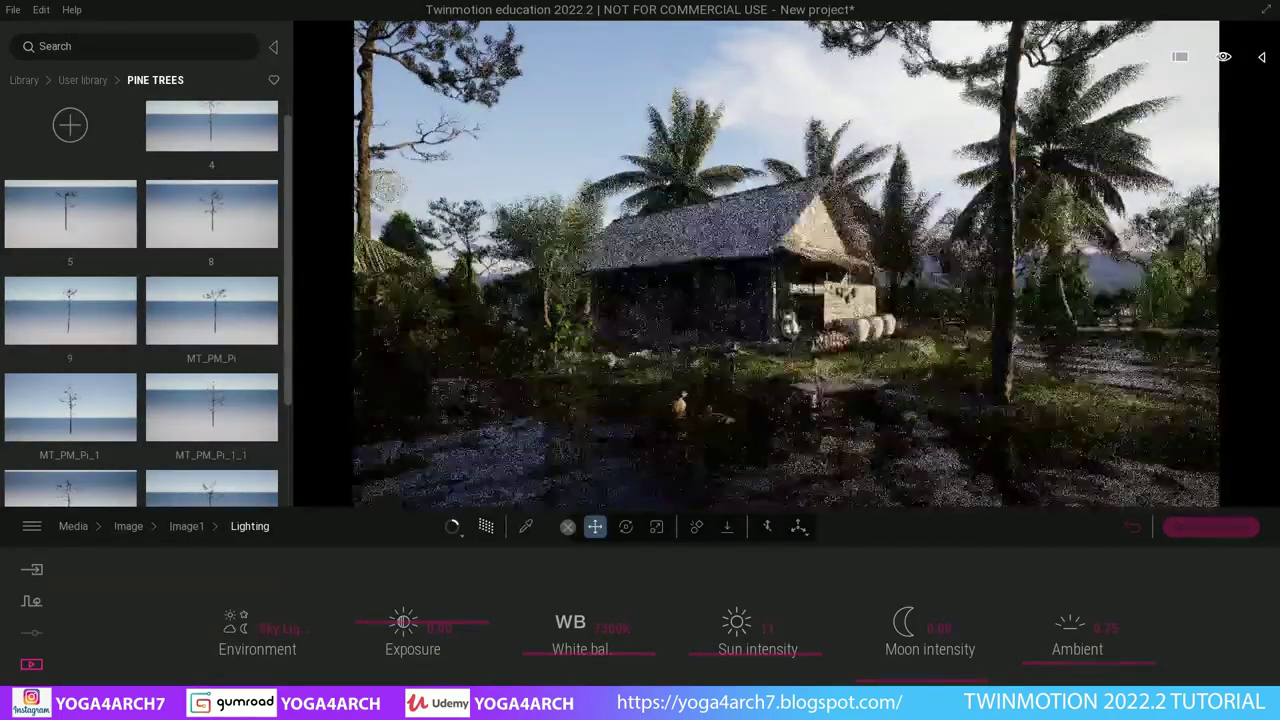
mouse_move(928, 316)
left_mouse_down()
mouse_move(928, 378)
mouse_move(928, 340)
left_mouse_up()
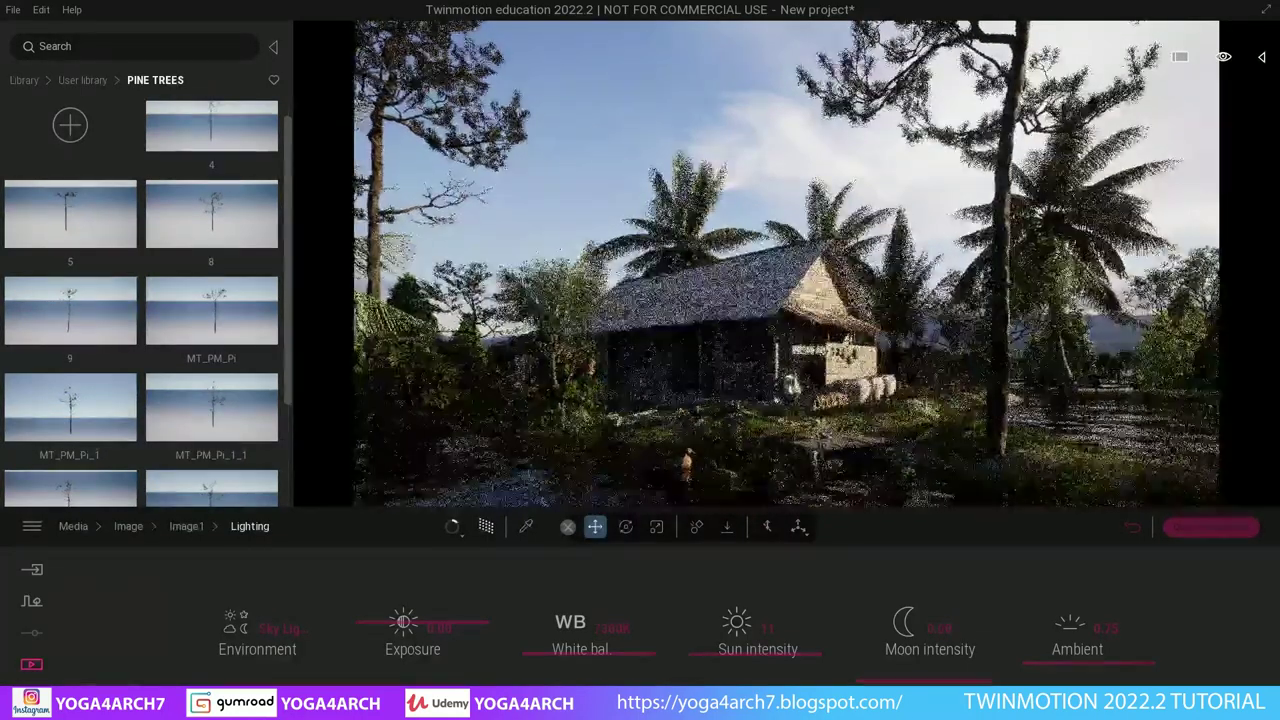
left_click(130, 530)
left_click(299, 557)
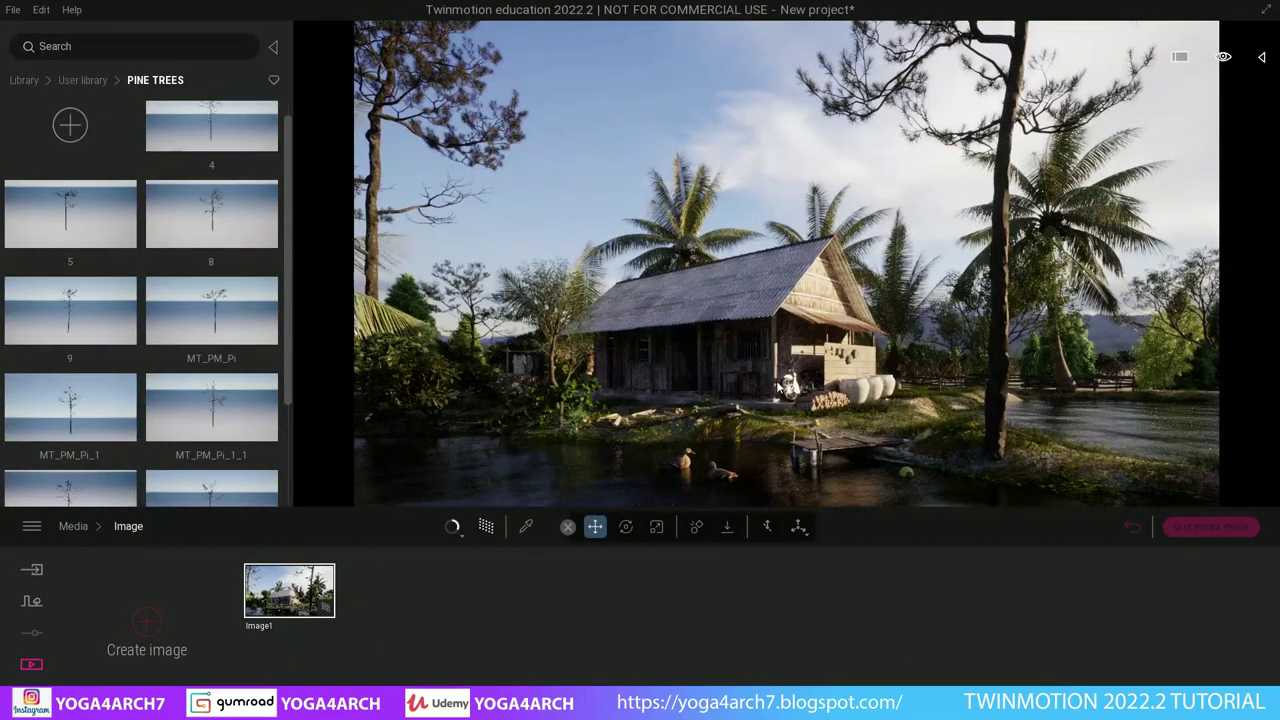
- Open the library's Tools > Reflection Probes and change the viewport render quality
left_click(24, 82)
scroll(205, 282, "down", 3)
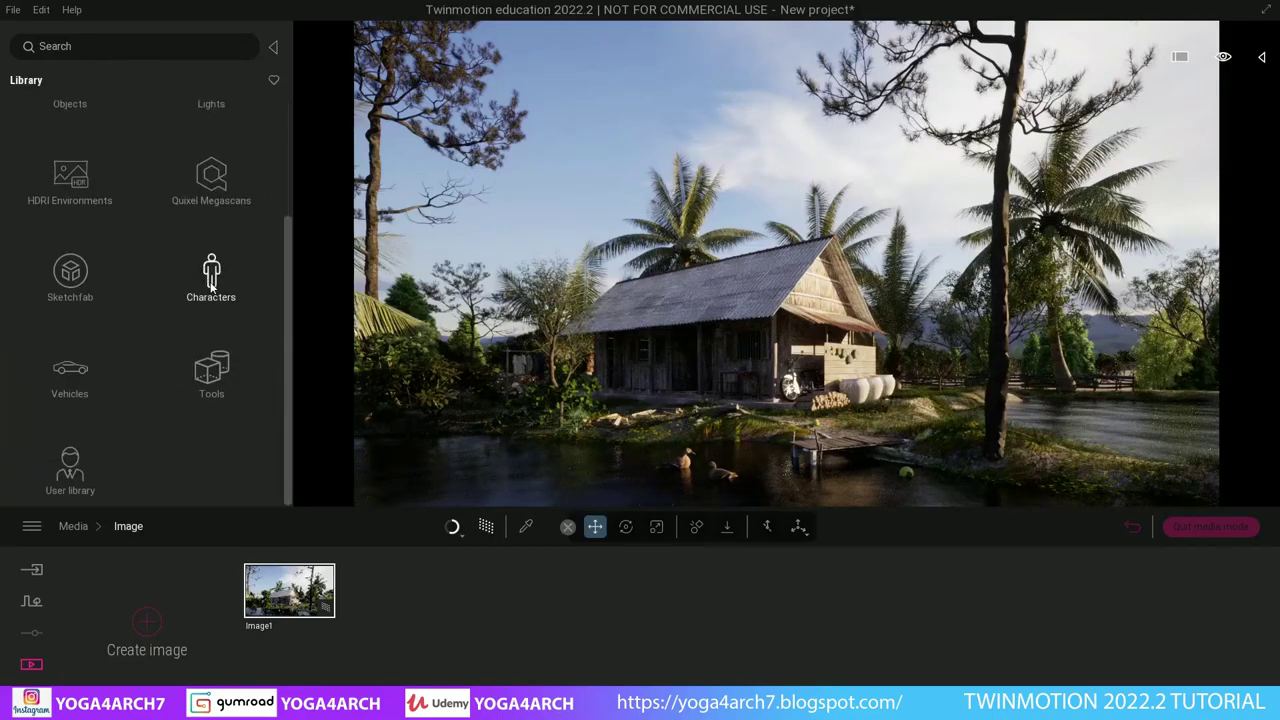
left_click(211, 372)
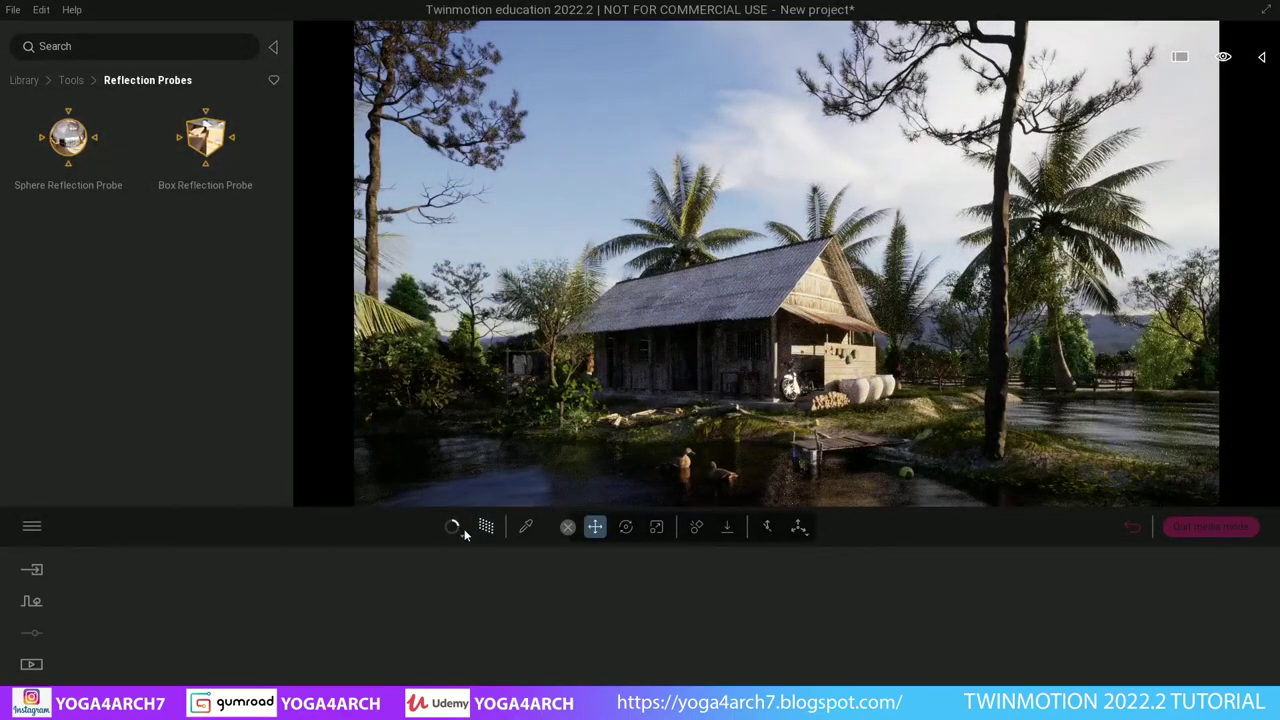
left_click(441, 428)
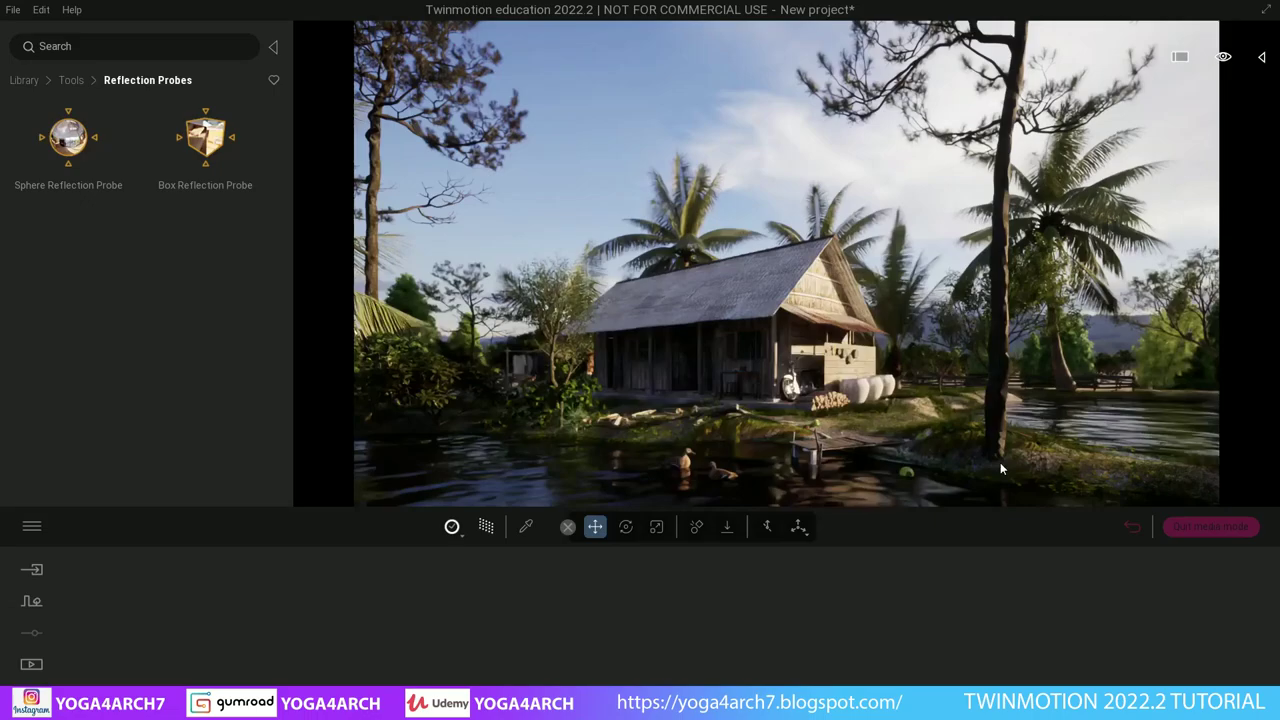
- Leave the framed image shot and open the PERDU folder in the User library
left_click(1178, 526)
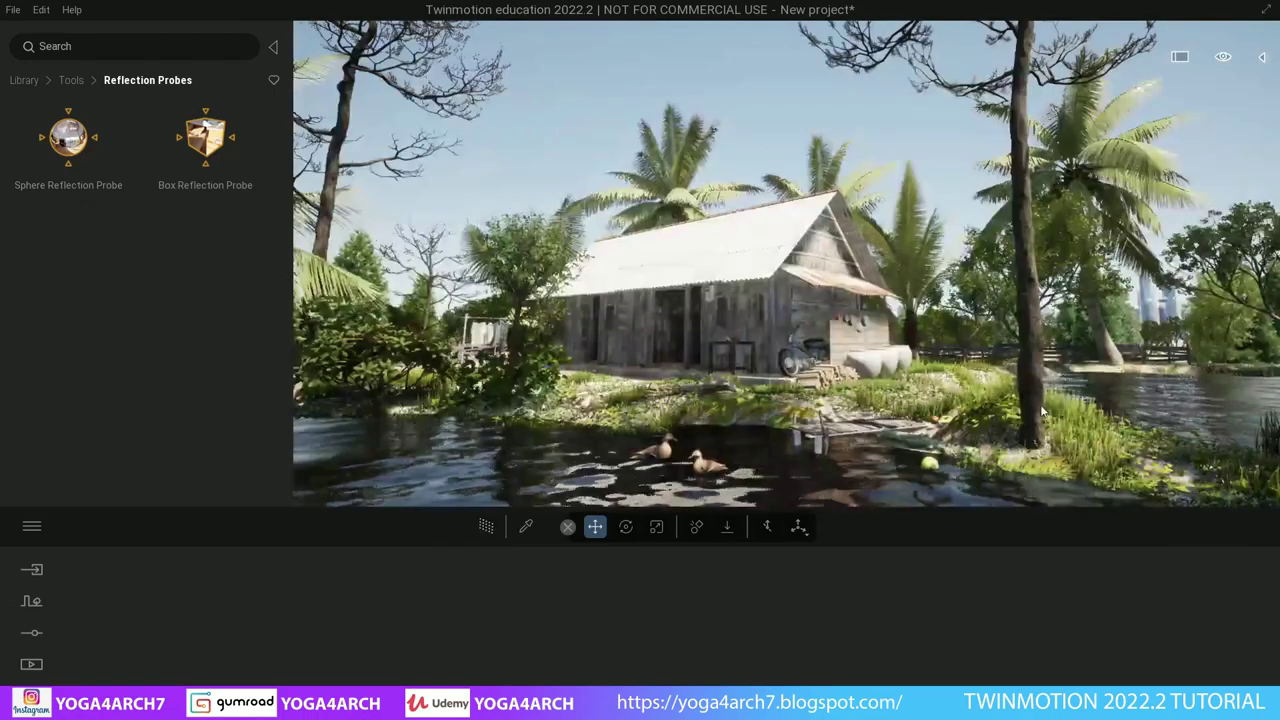
left_click(24, 80)
scroll(167, 241, "down", 3)
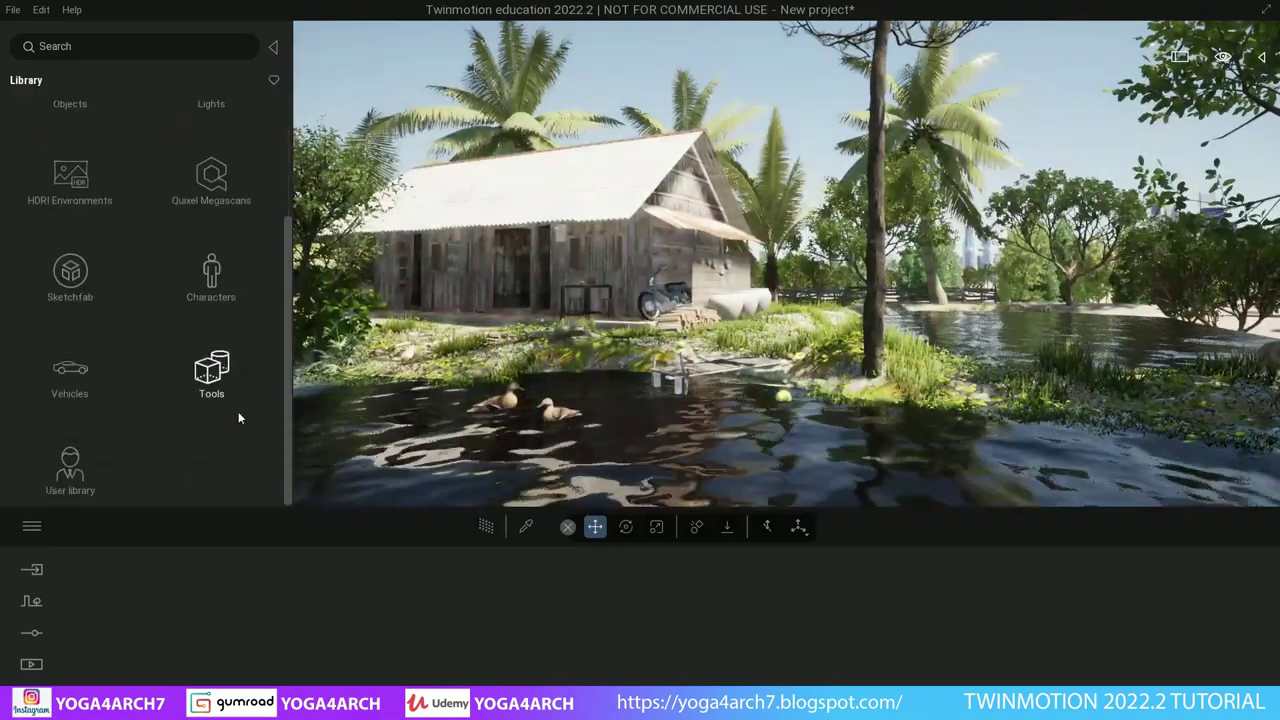
left_click(128, 418)
scroll(128, 418, "down", 2)
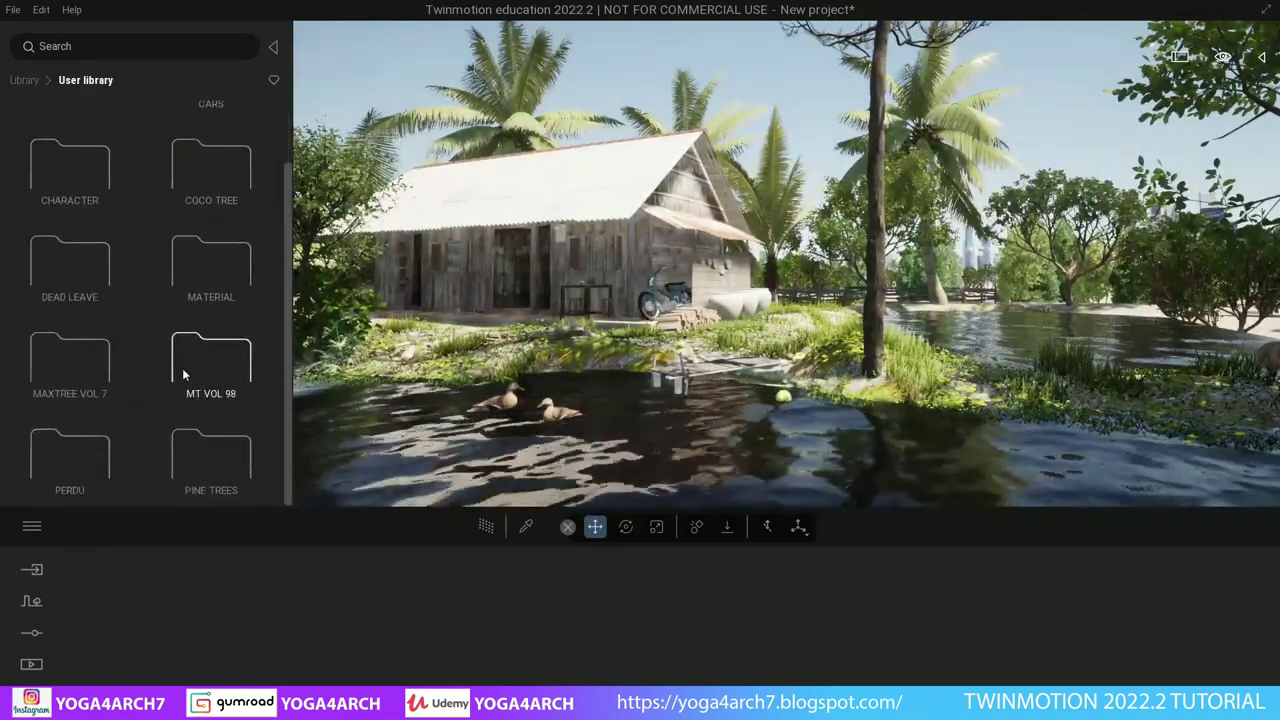
left_click(77, 450)
- Plant Boxwood 05 by the riverbank tree and palm trunk, and Boxwood 04 beside the fence
left_click_drag(181, 386, 435, 385)
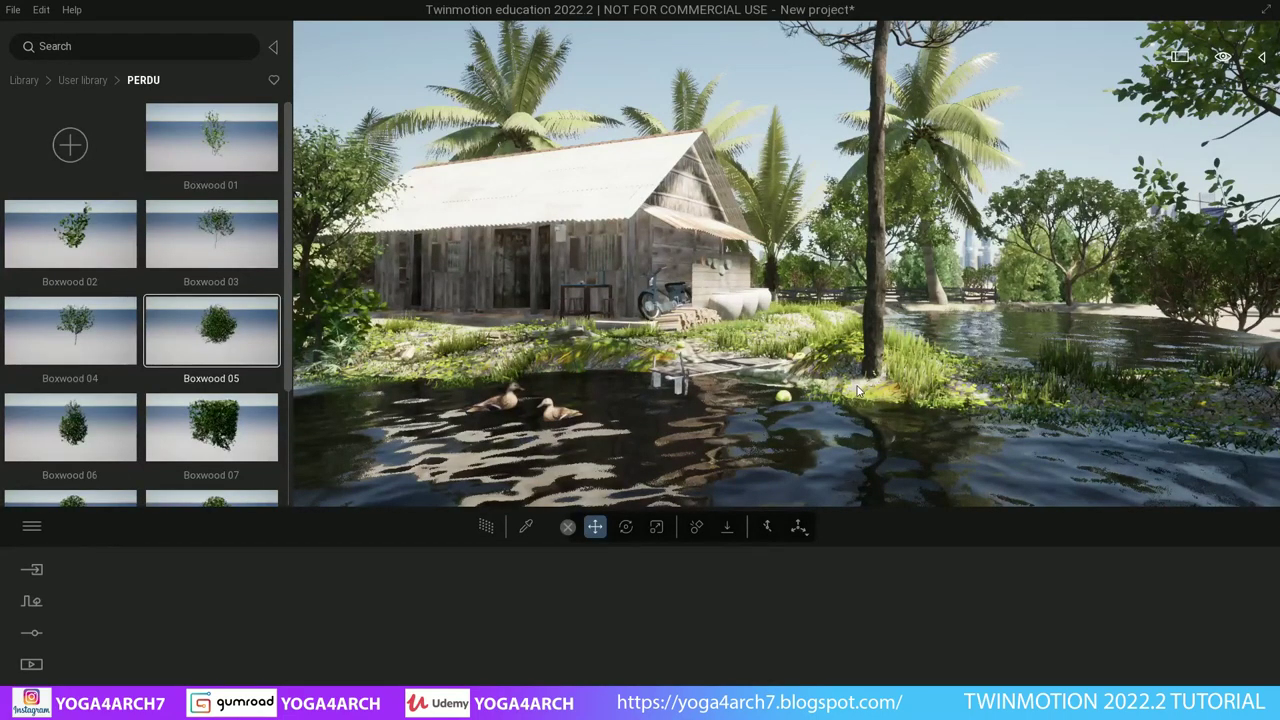
left_click_drag(857, 390, 858, 388)
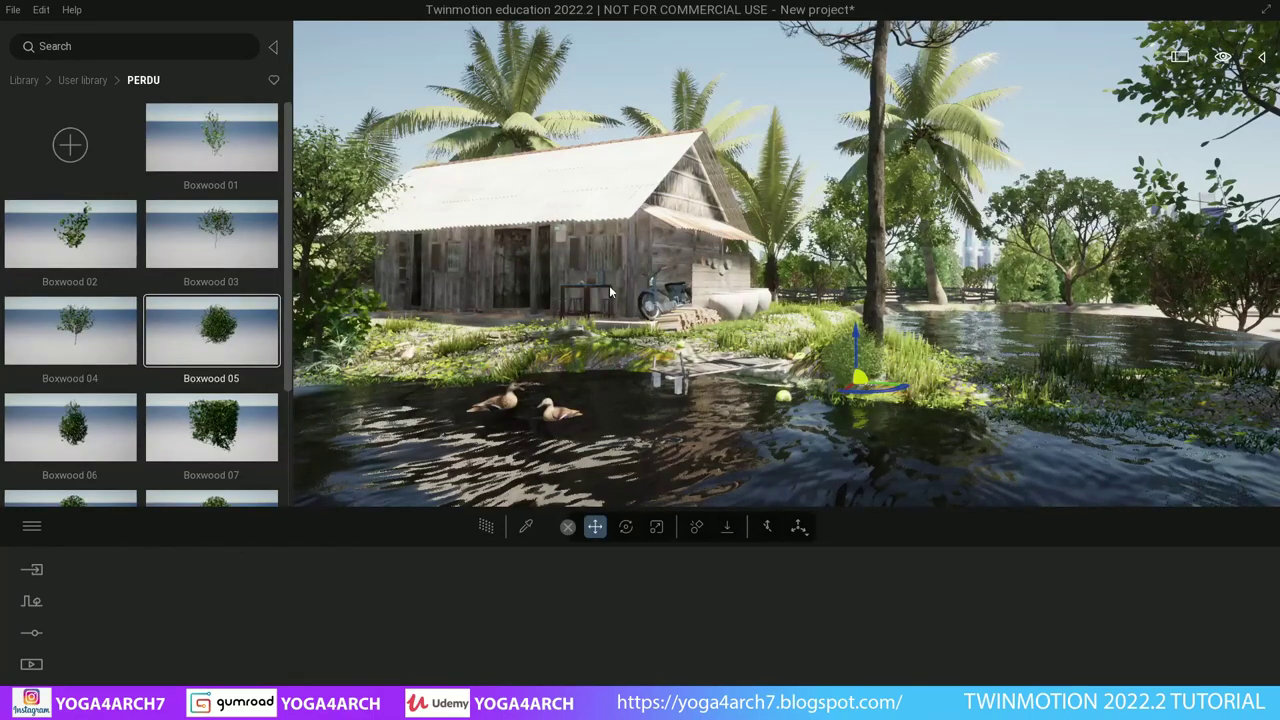
mouse_move(611, 291)
left_mouse_down()
mouse_move(611, 240)
mouse_move(482, 400)
left_mouse_up()
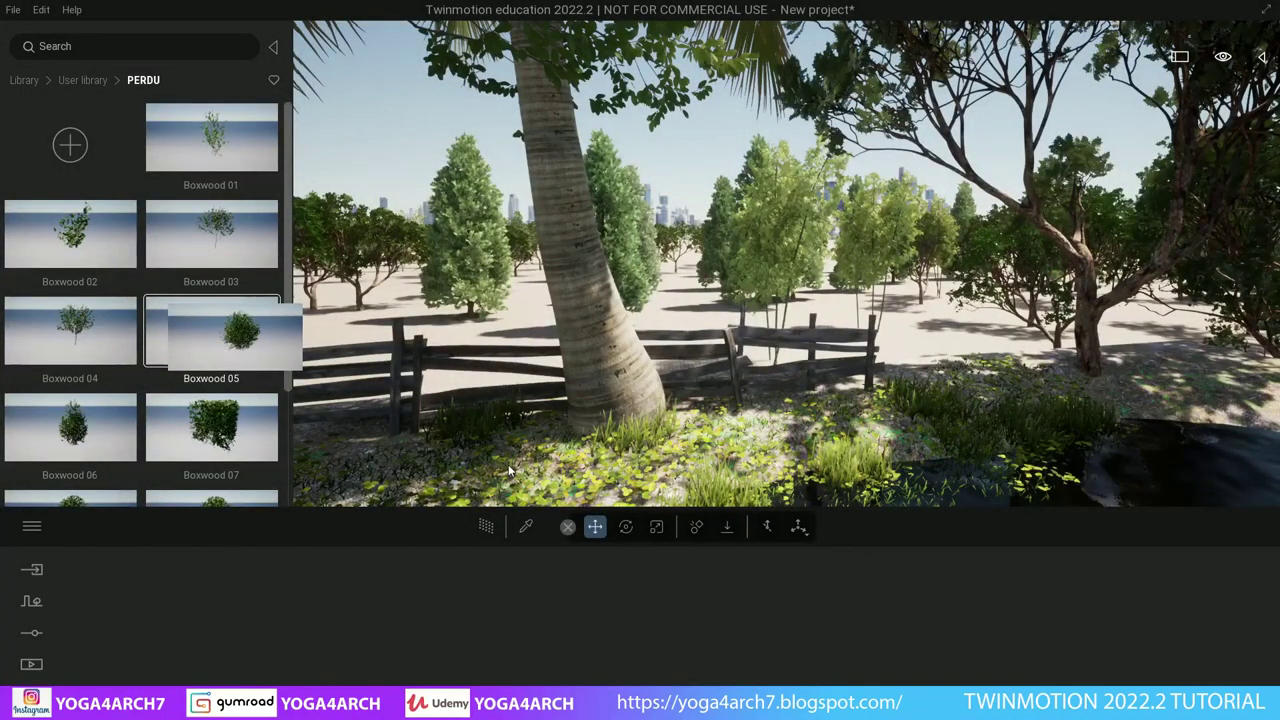
left_click_drag(490, 464, 503, 468)
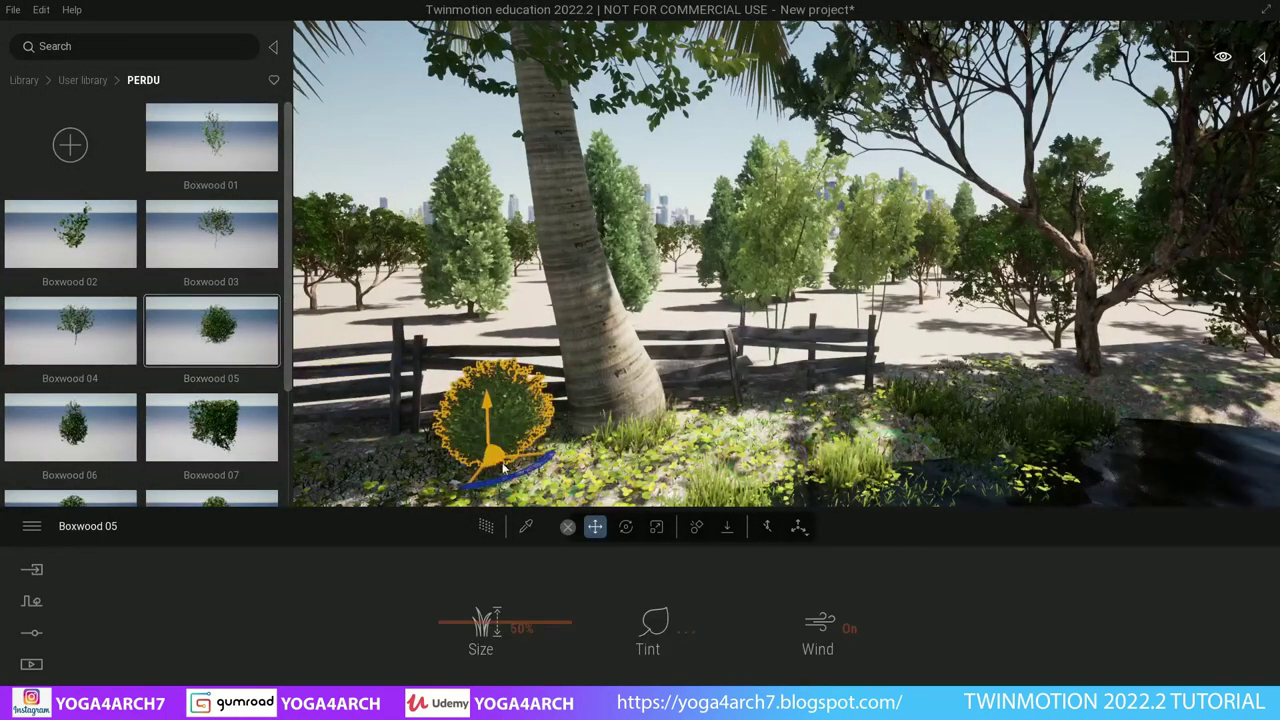
left_click(620, 432)
scroll(82, 305, "down", 1)
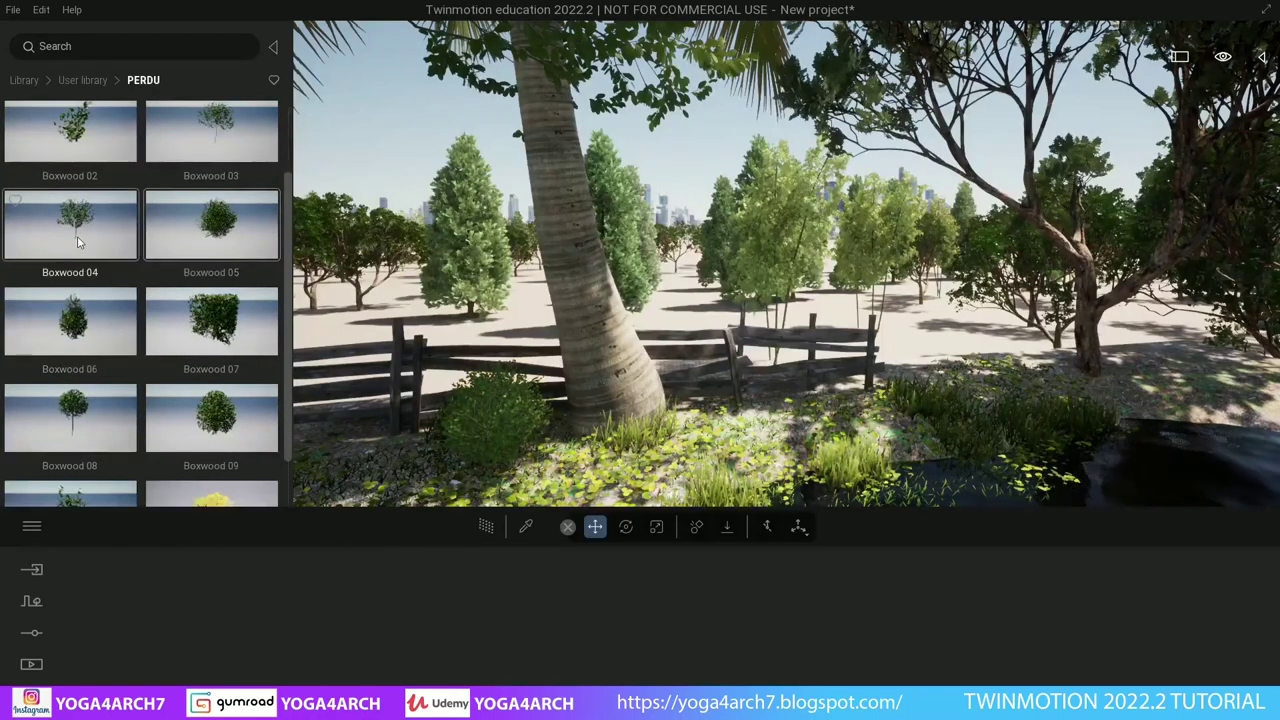
left_click_drag(78, 241, 903, 396)
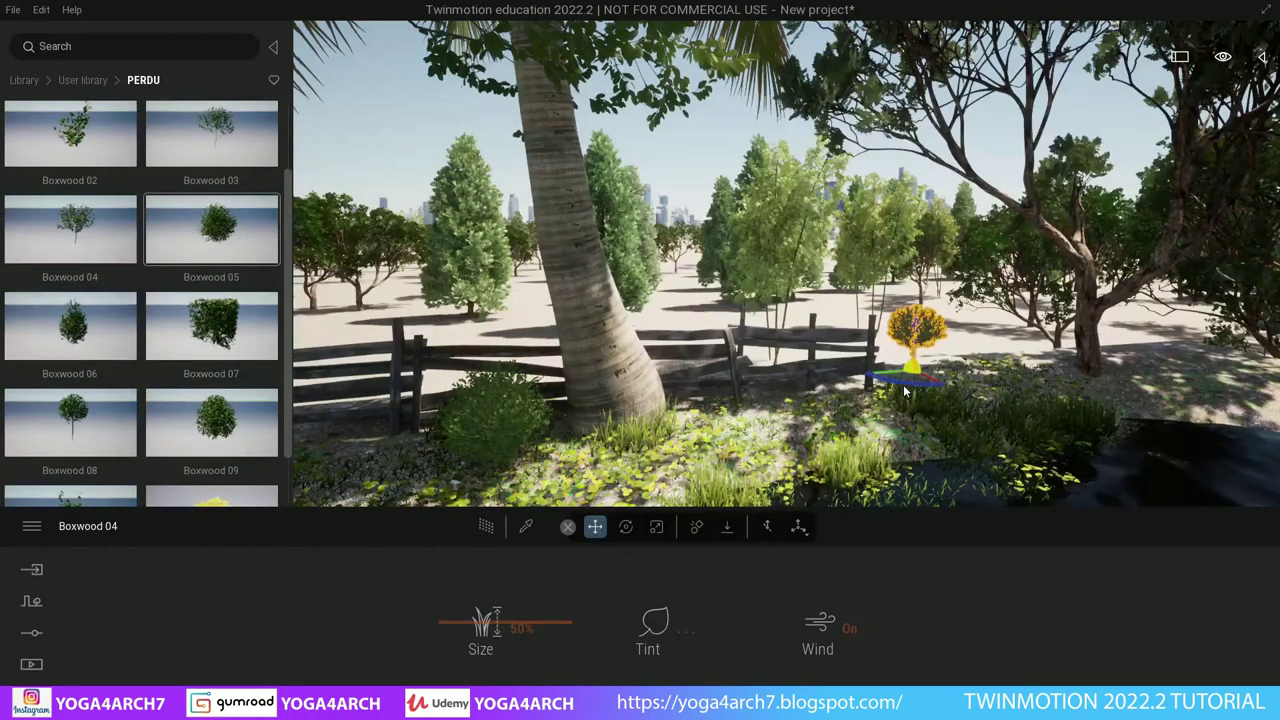
scroll(216, 330, "down", 1)
mouse_move(452, 368)
left_mouse_down()
mouse_move(95, 330)
mouse_move(453, 368)
mouse_move(405, 372)
mouse_move(536, 392)
mouse_move(598, 380)
left_mouse_up()
- Undo the last dropped Boxwood and browse to the Materials > Ground > Nature materials
key("ctrl+z")
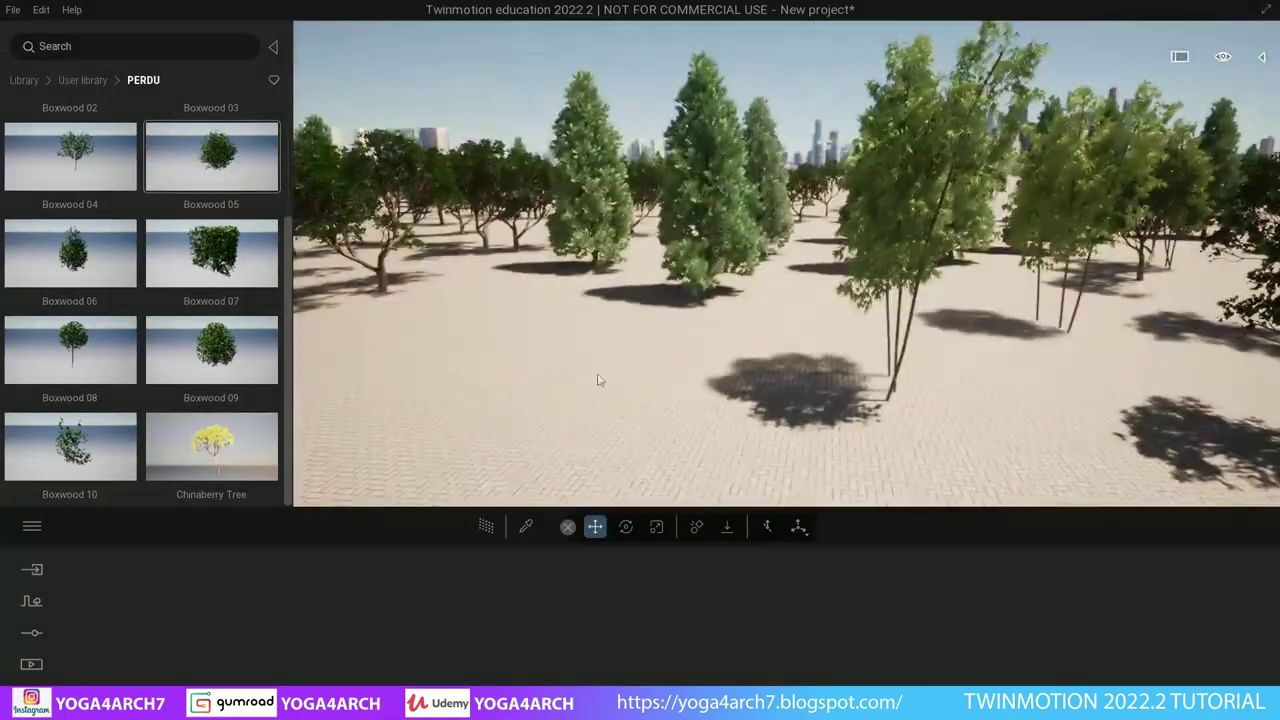
left_click(33, 81)
left_click(77, 157)
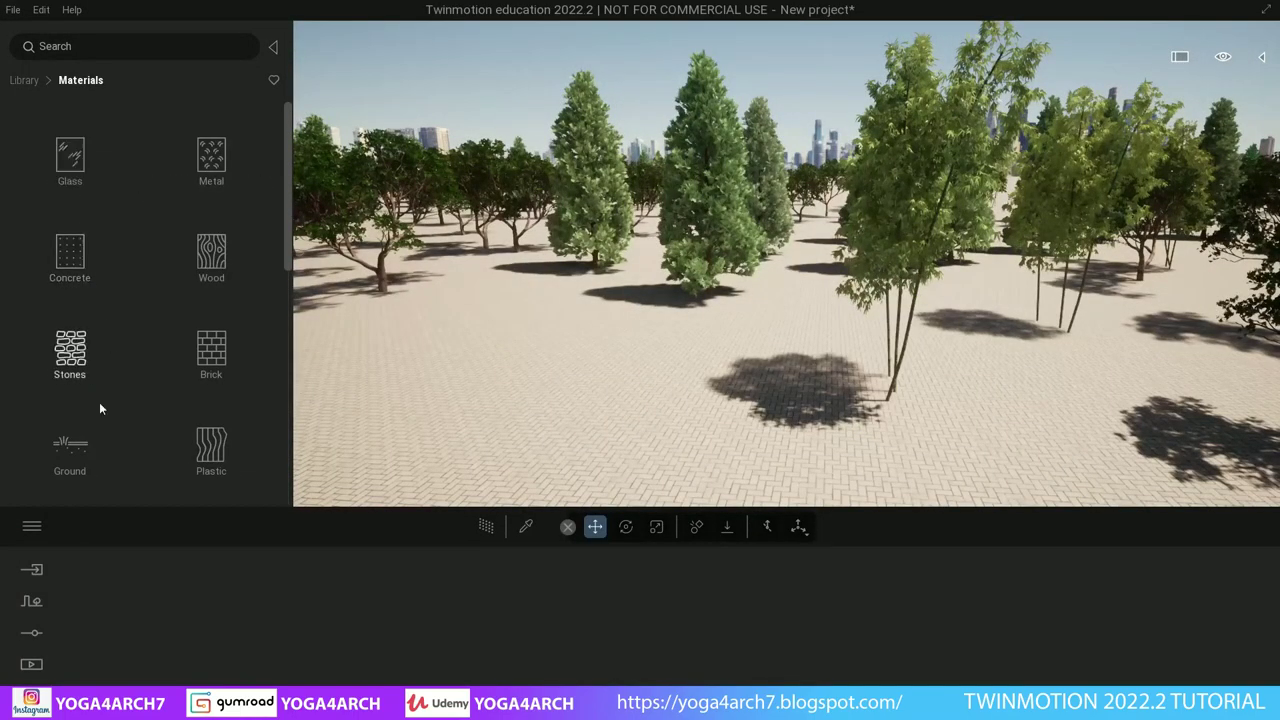
left_click(79, 459)
left_click(196, 156)
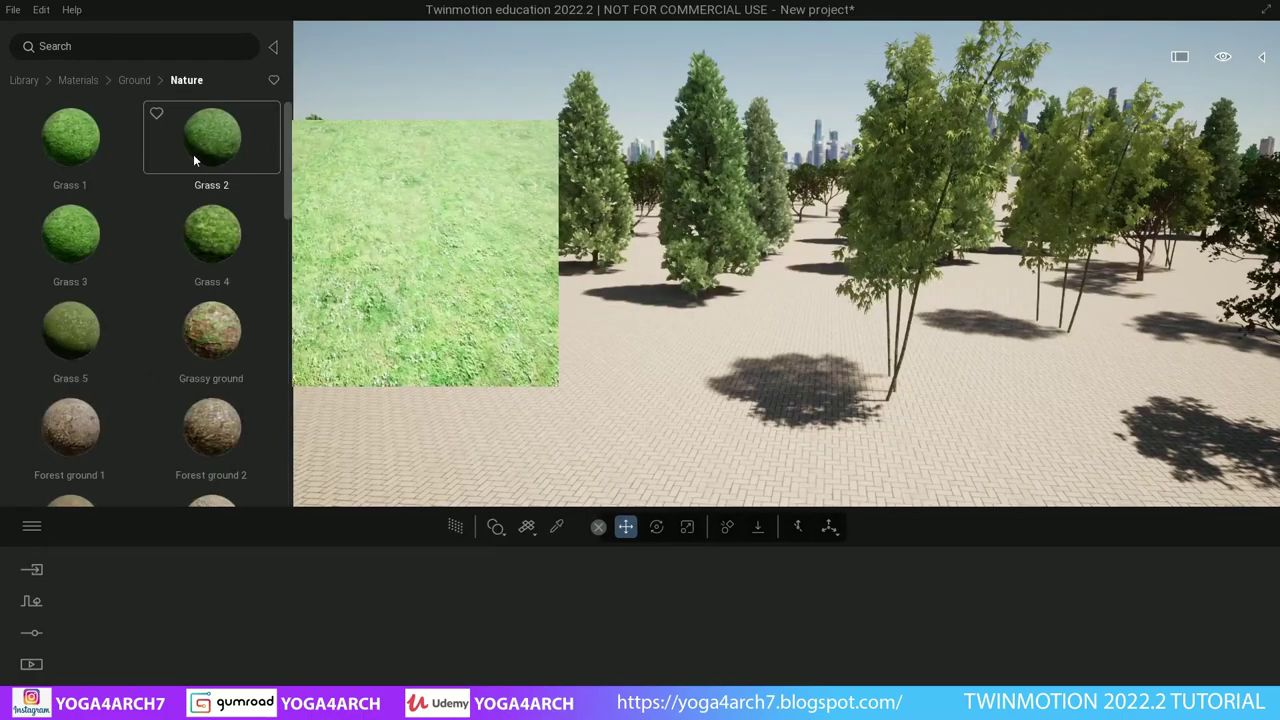
- Try Grass 5 and other Nature ground materials on the paved grove floor
left_click_drag(71, 330, 665, 472)
left_click_drag(195, 322, 597, 369)
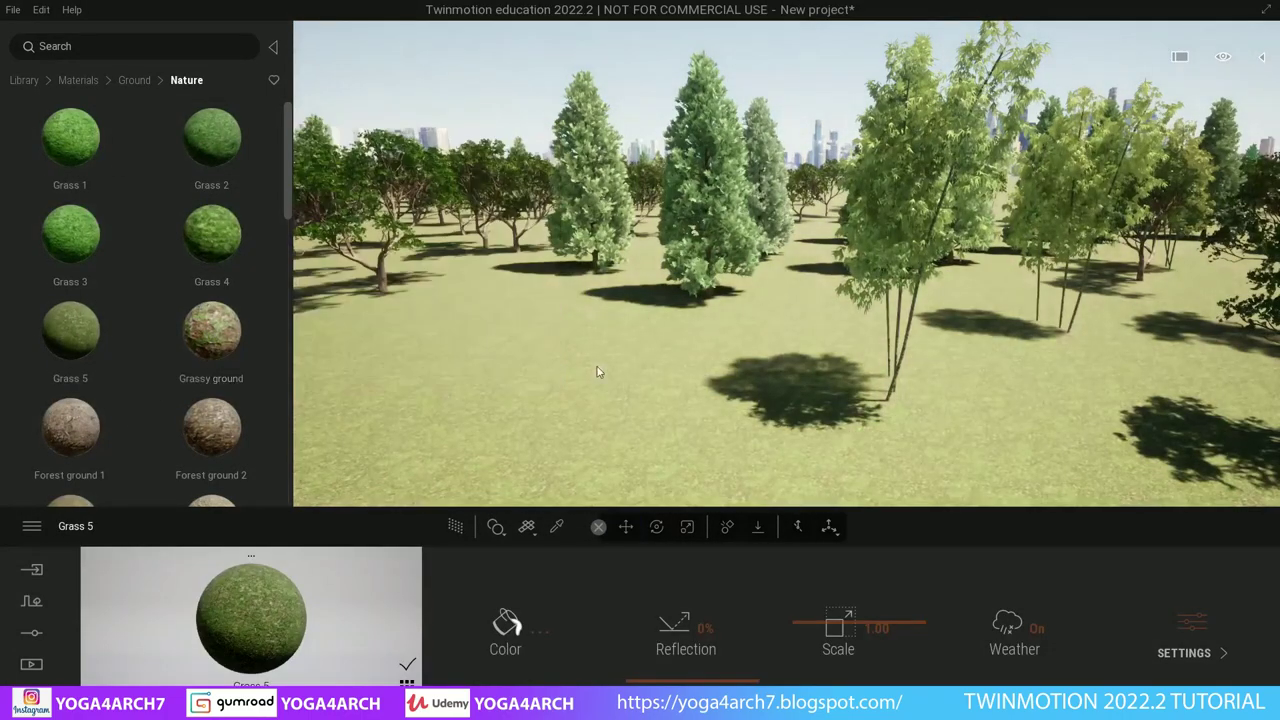
scroll(214, 220, "down", 3)
left_click_drag(205, 280, 667, 415)
scroll(222, 277, "down", 2)
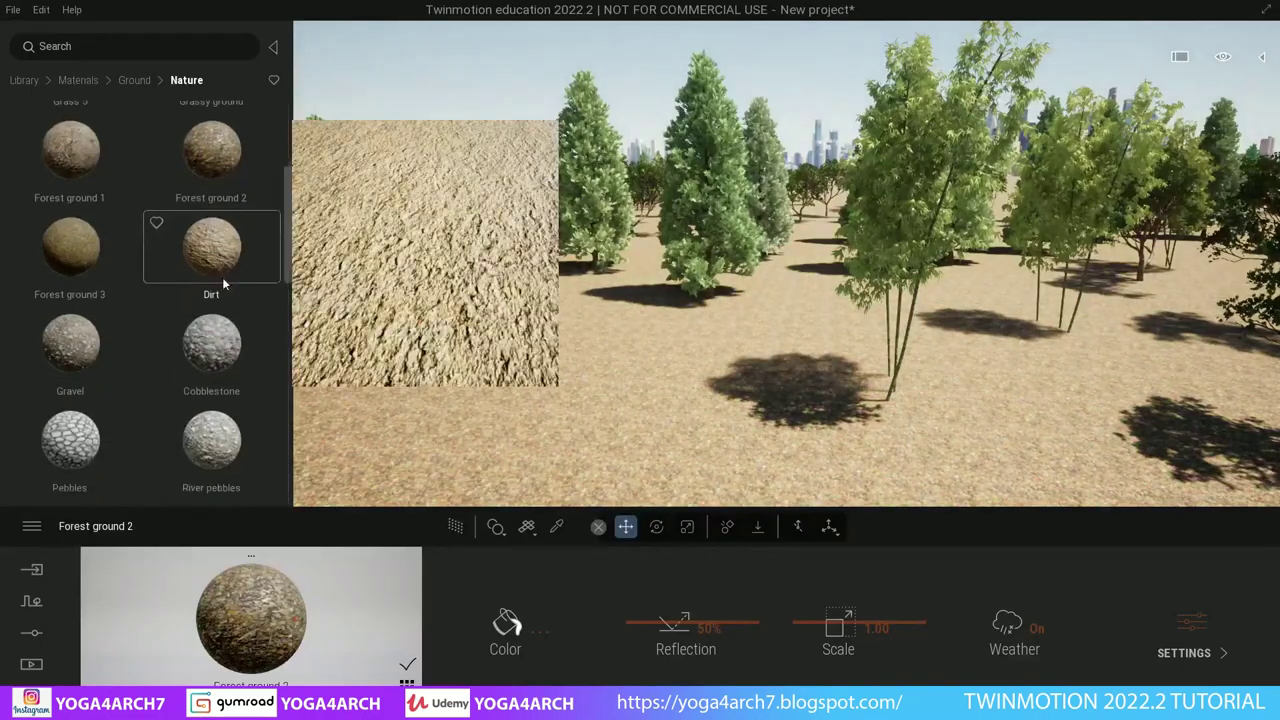
scroll(222, 277, "down", 2)
scroll(230, 273, "down", 2)
scroll(233, 272, "down", 2)
scroll(233, 272, "down", 2)
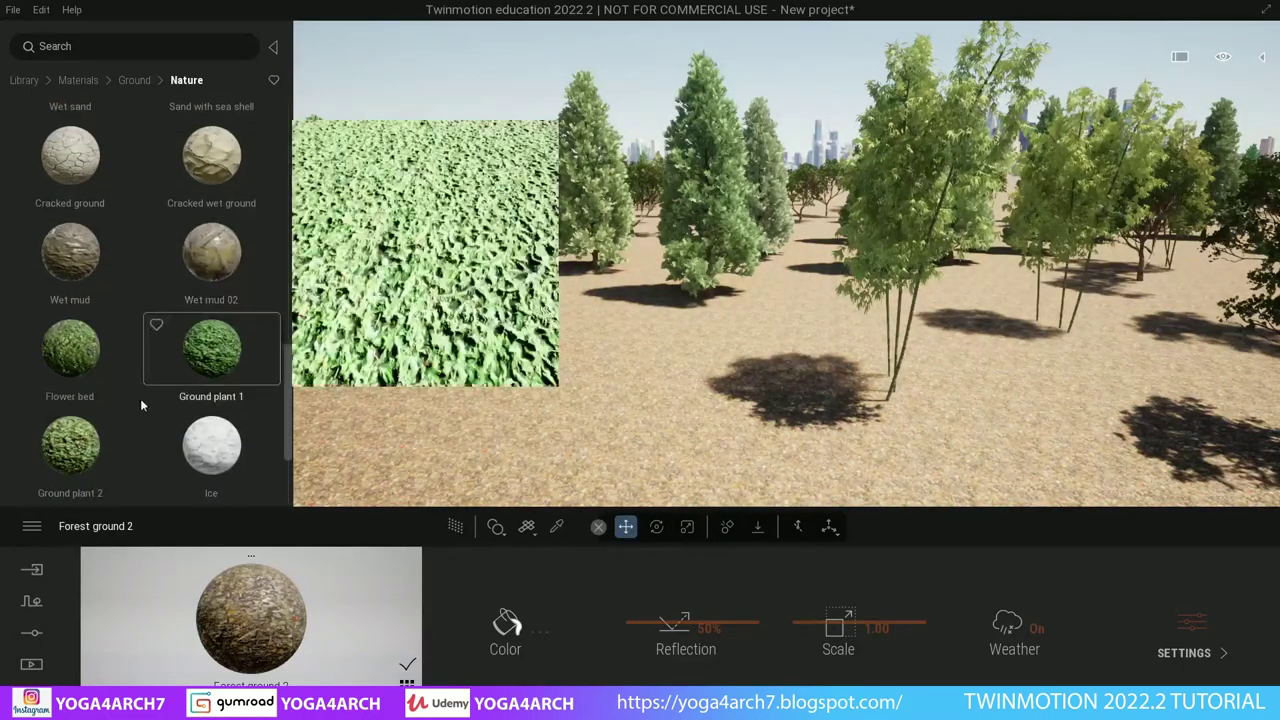
- Apply Ground plant 2 to the paving and show the saved Media images list
left_click_drag(70, 330, 737, 417)
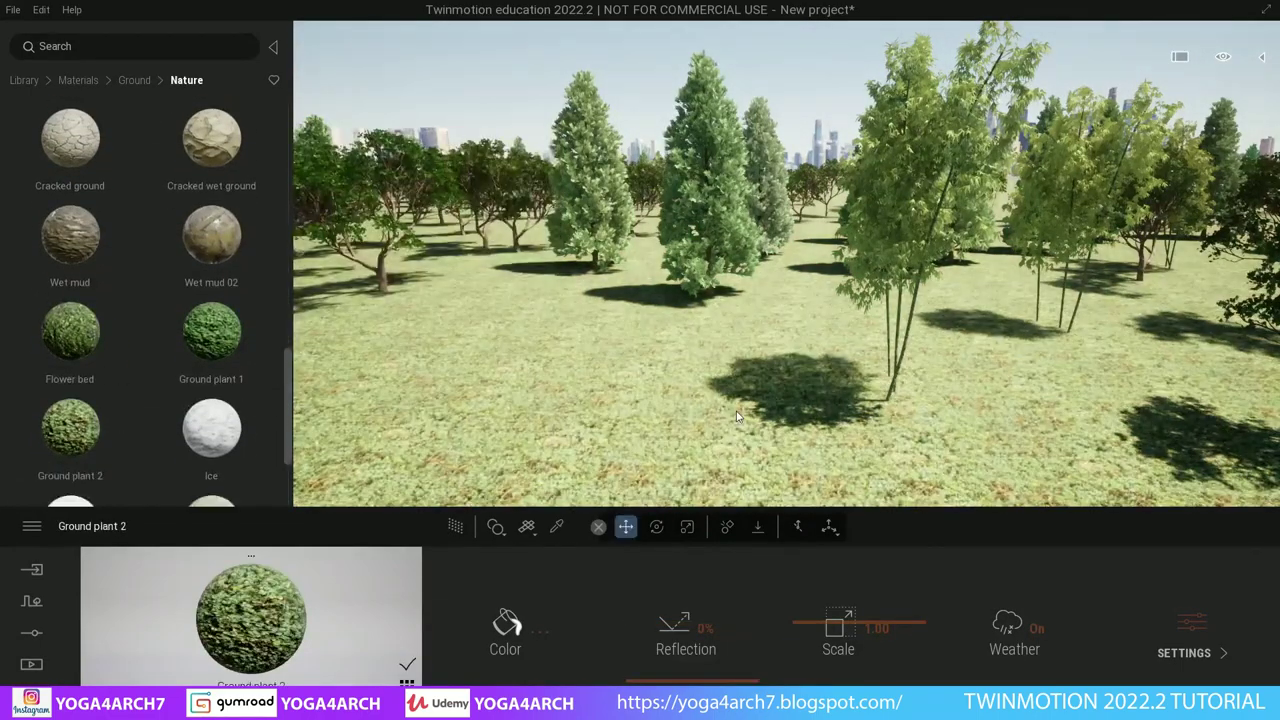
scroll(738, 410, "down", 5)
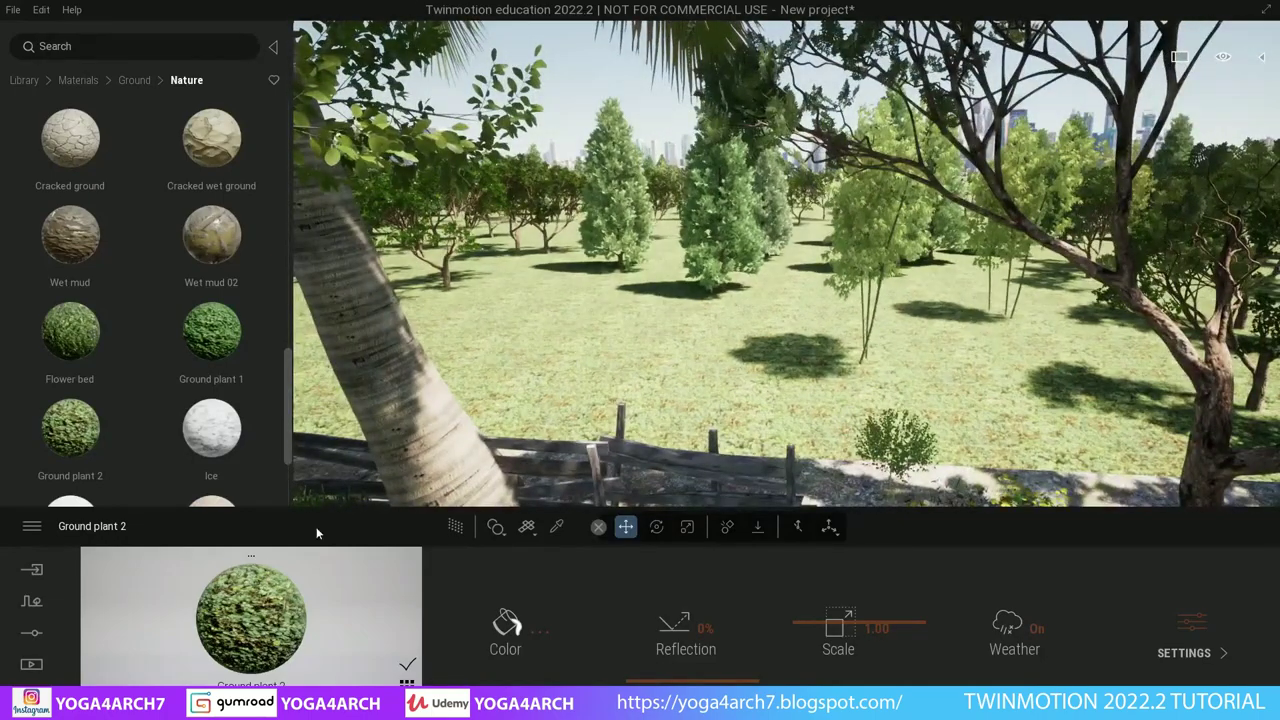
left_click(33, 665)
left_click(254, 622)
- Preview the Image1 house shot, then return to free navigation with the library at top level
left_click(284, 592)
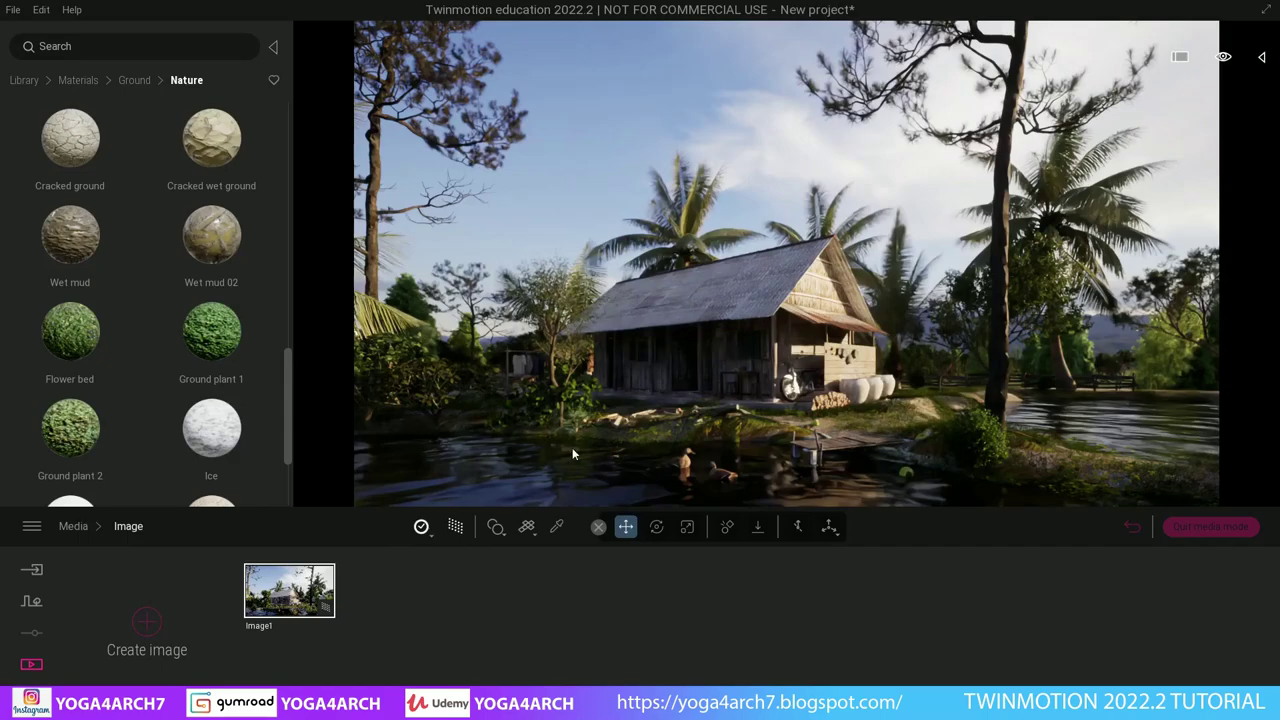
left_click(1212, 528)
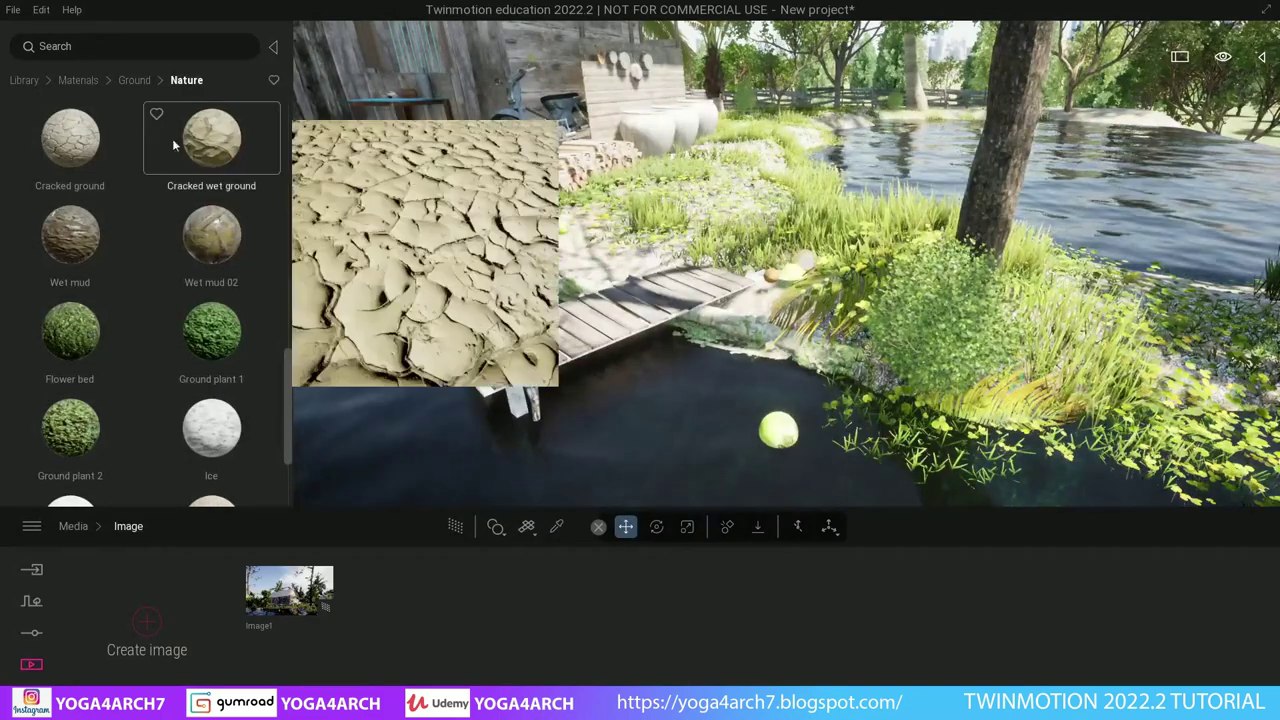
left_click(22, 82)
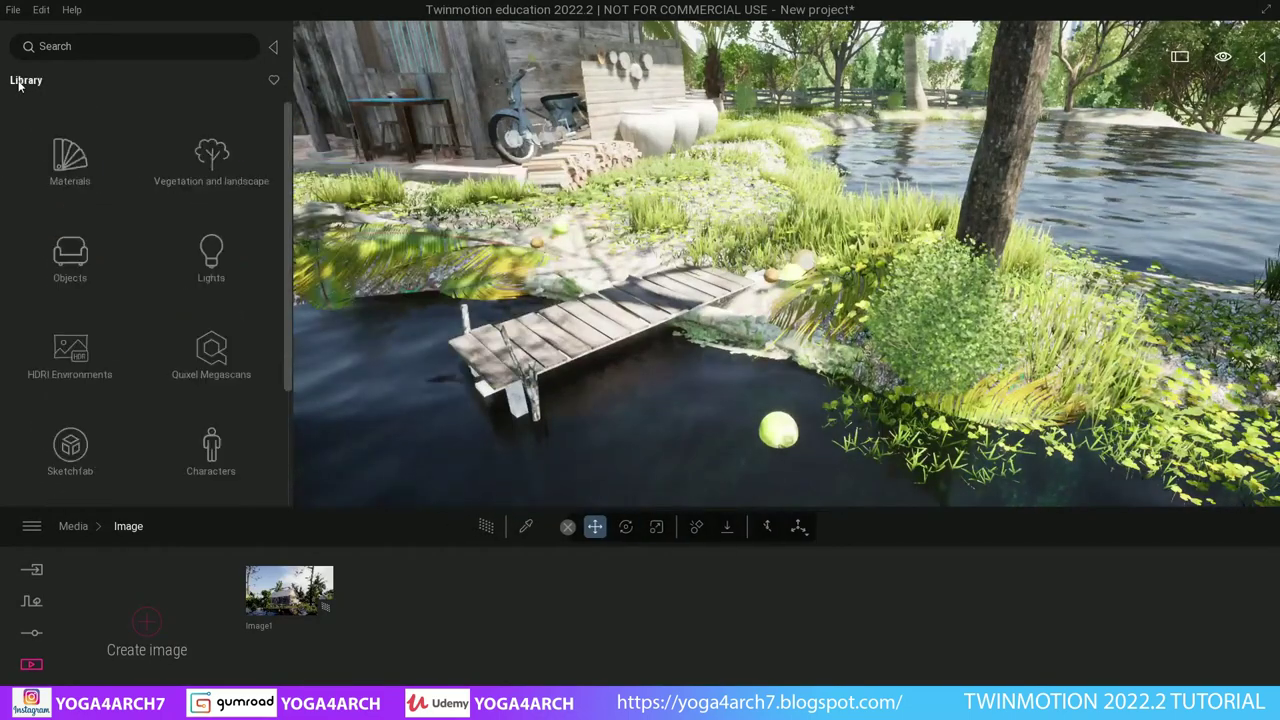
- Browse to the Vegetation and landscape > Grass and flowers category
left_click(221, 173)
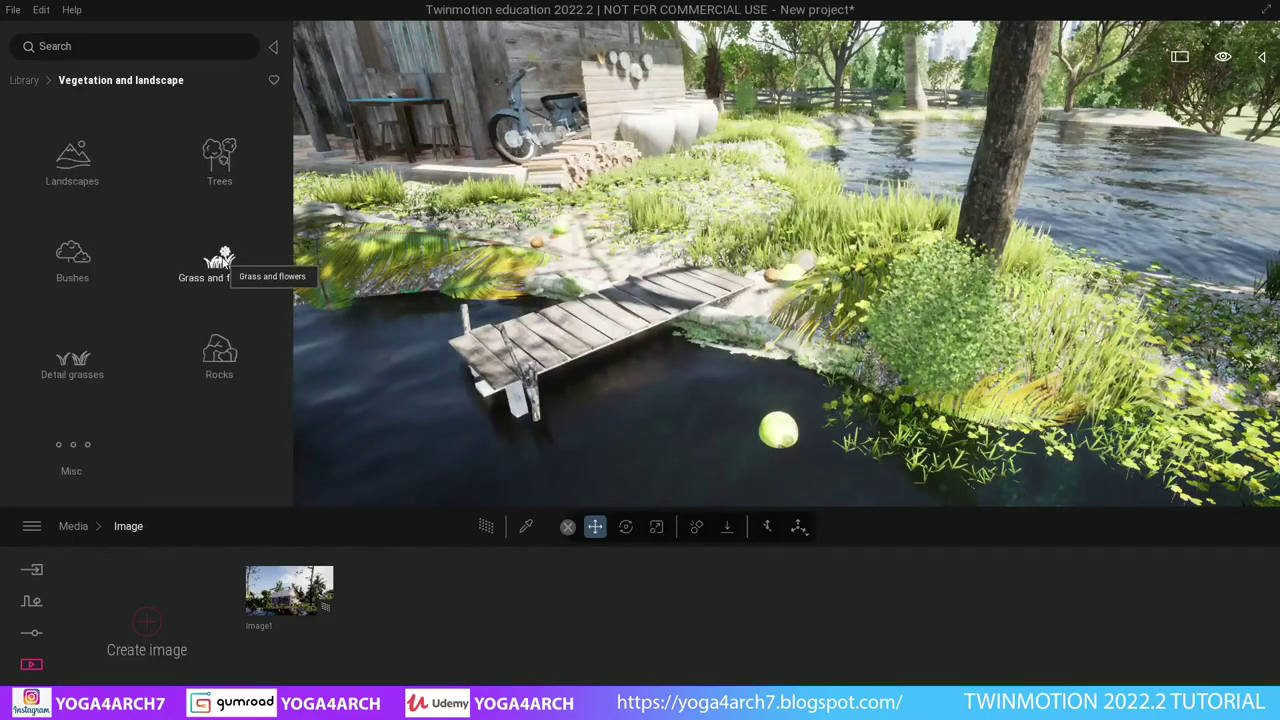
left_click(222, 257)
scroll(162, 317, "down", 3)
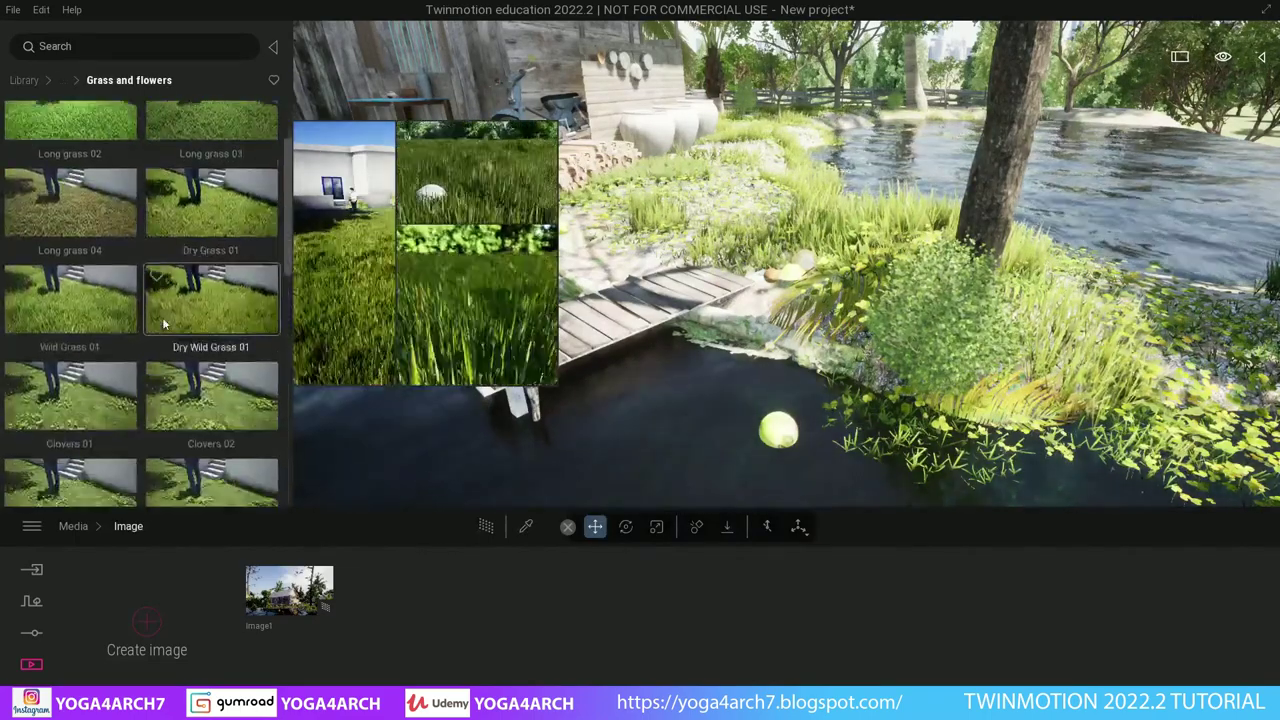
scroll(162, 317, "down", 2)
scroll(214, 364, "down", 2)
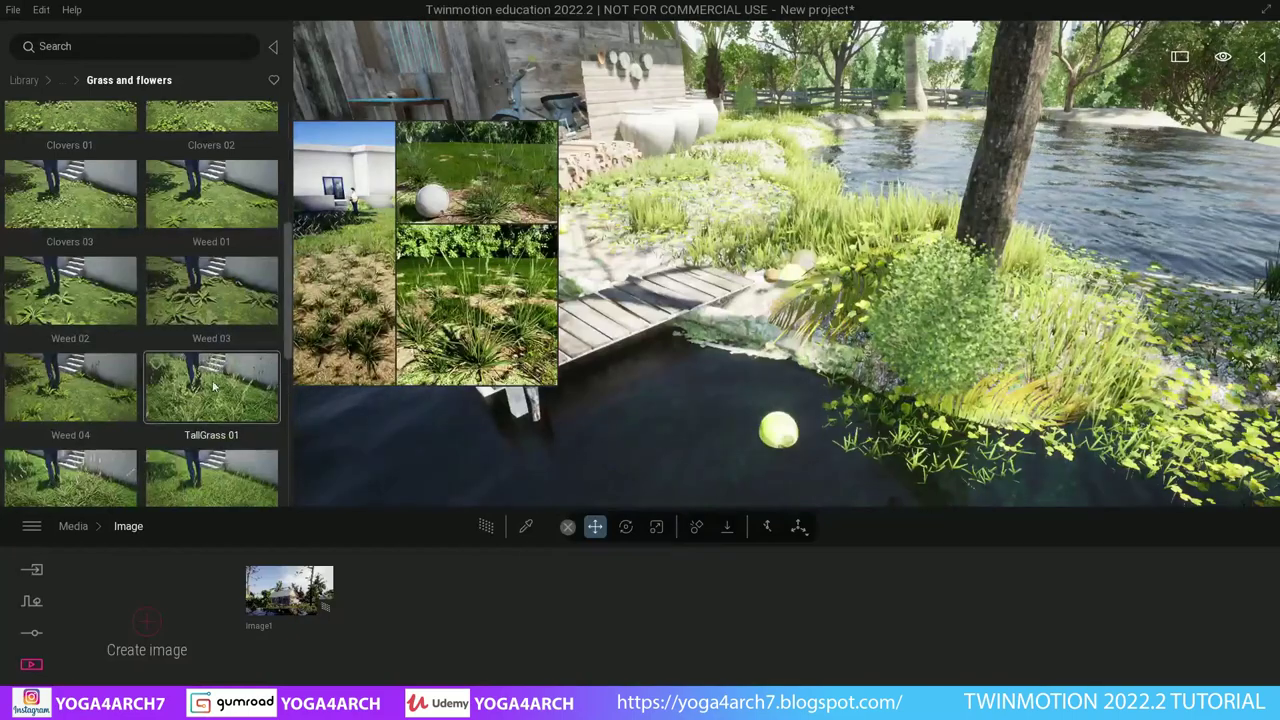
- Place TallGrass 01 clumps near the wooden dock and along the pond bank
left_click_drag(213, 385, 745, 316)
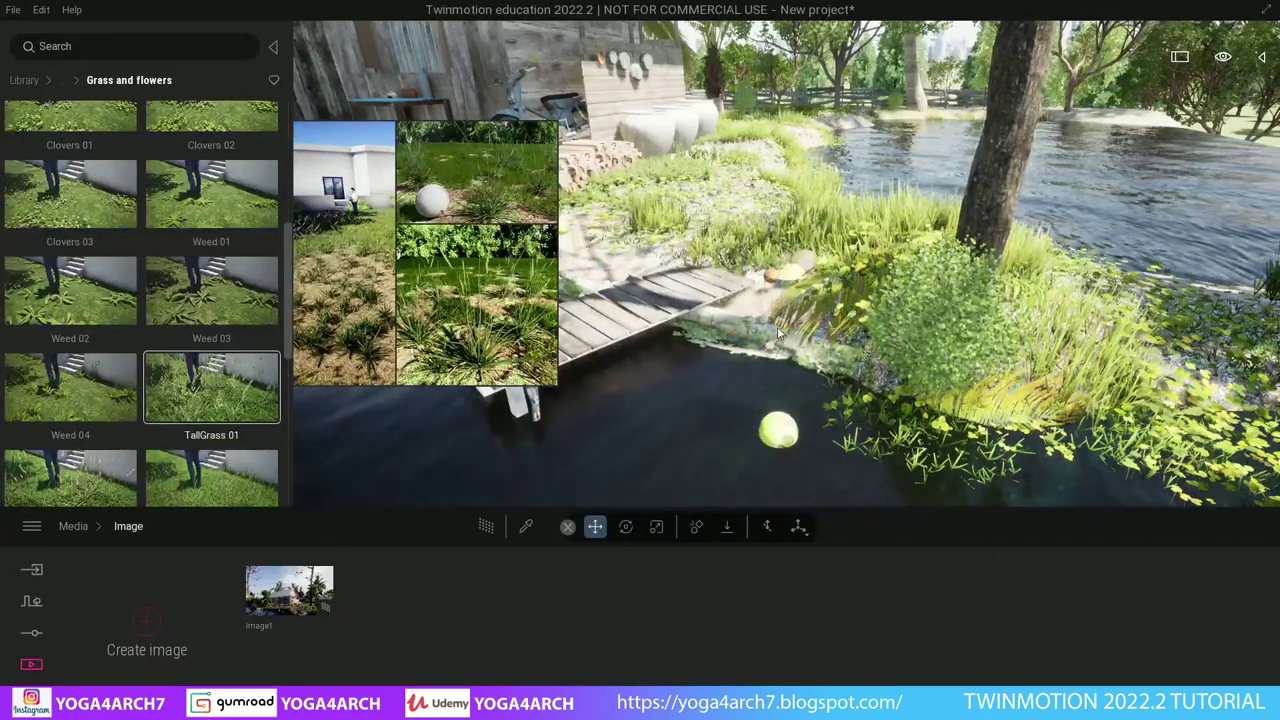
scroll(275, 370, "down", 1)
scroll(275, 370, "down", 1)
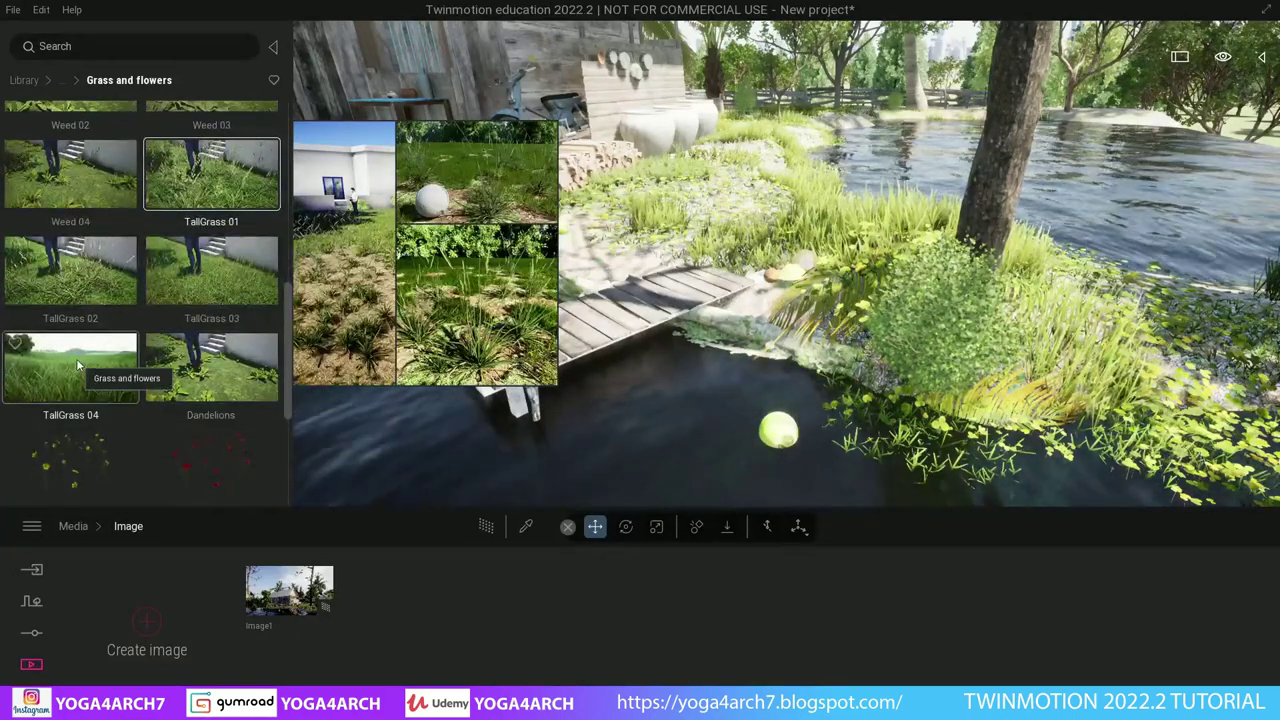
mouse_move(70, 368)
left_mouse_down()
mouse_move(787, 447)
mouse_move(785, 310)
mouse_move(1195, 430)
left_mouse_up()
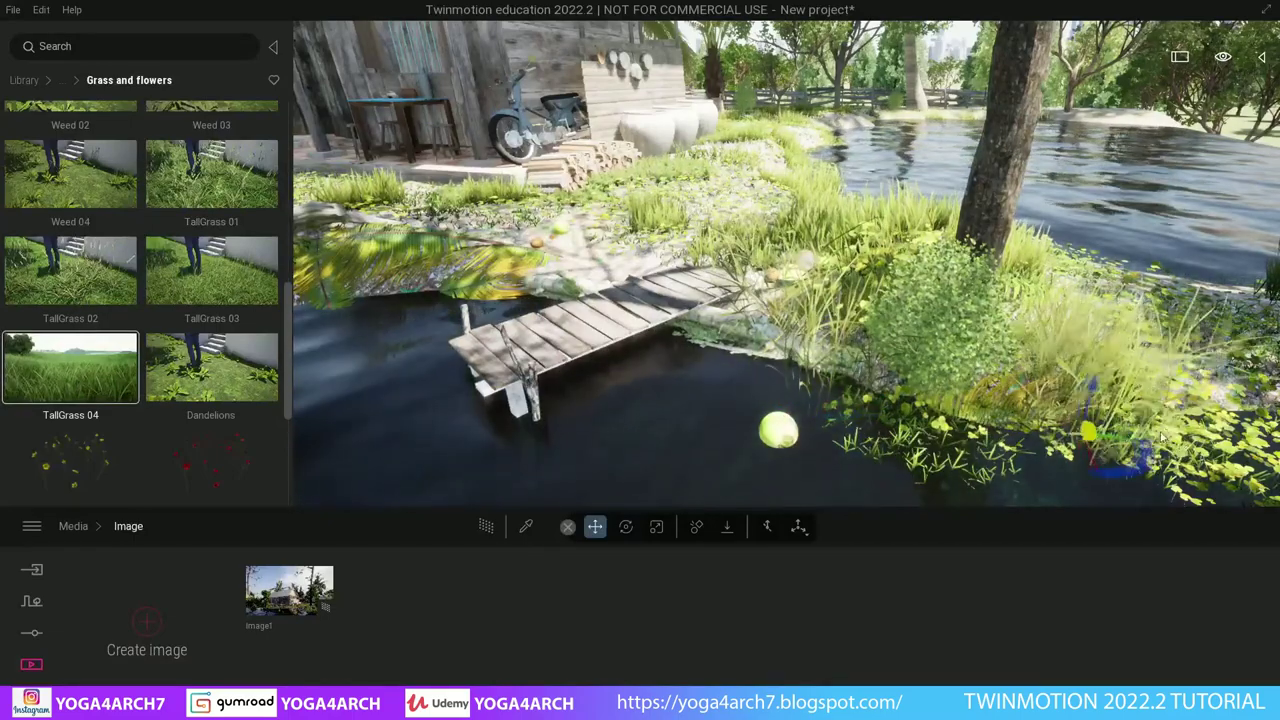
middle_click_drag(1195, 430, 1015, 400)
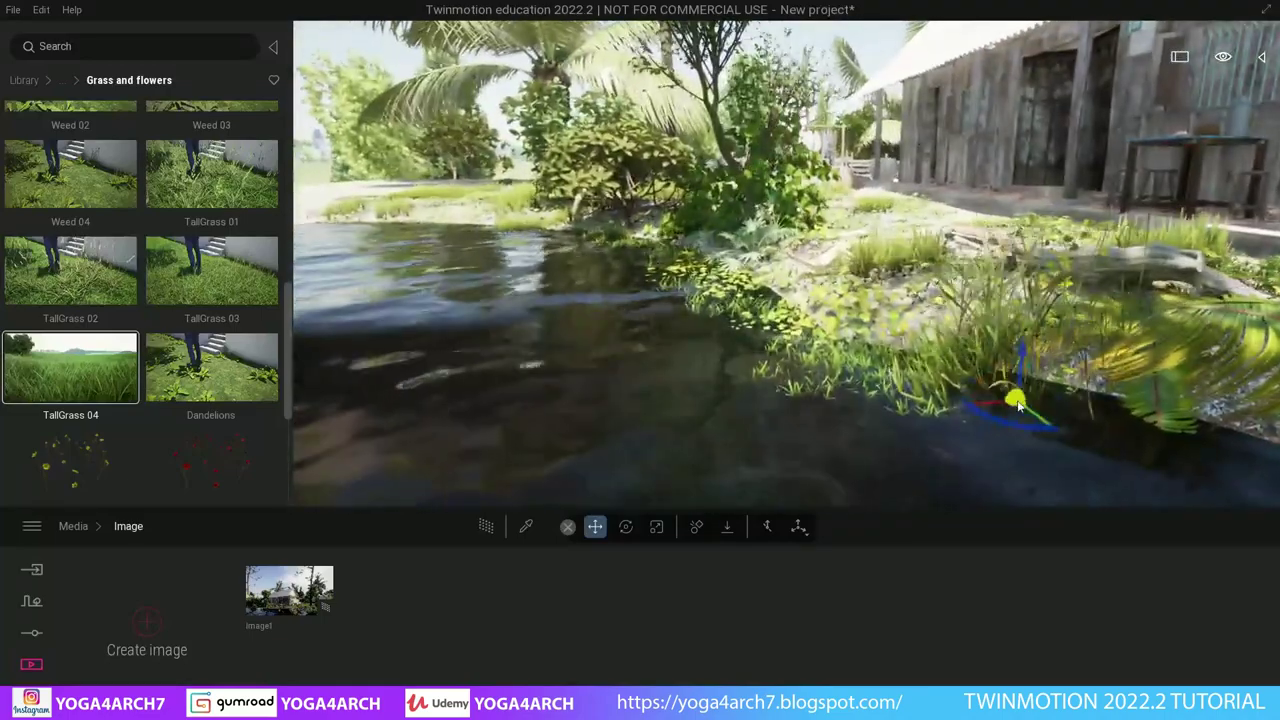
left_click_drag(1017, 404, 940, 389)
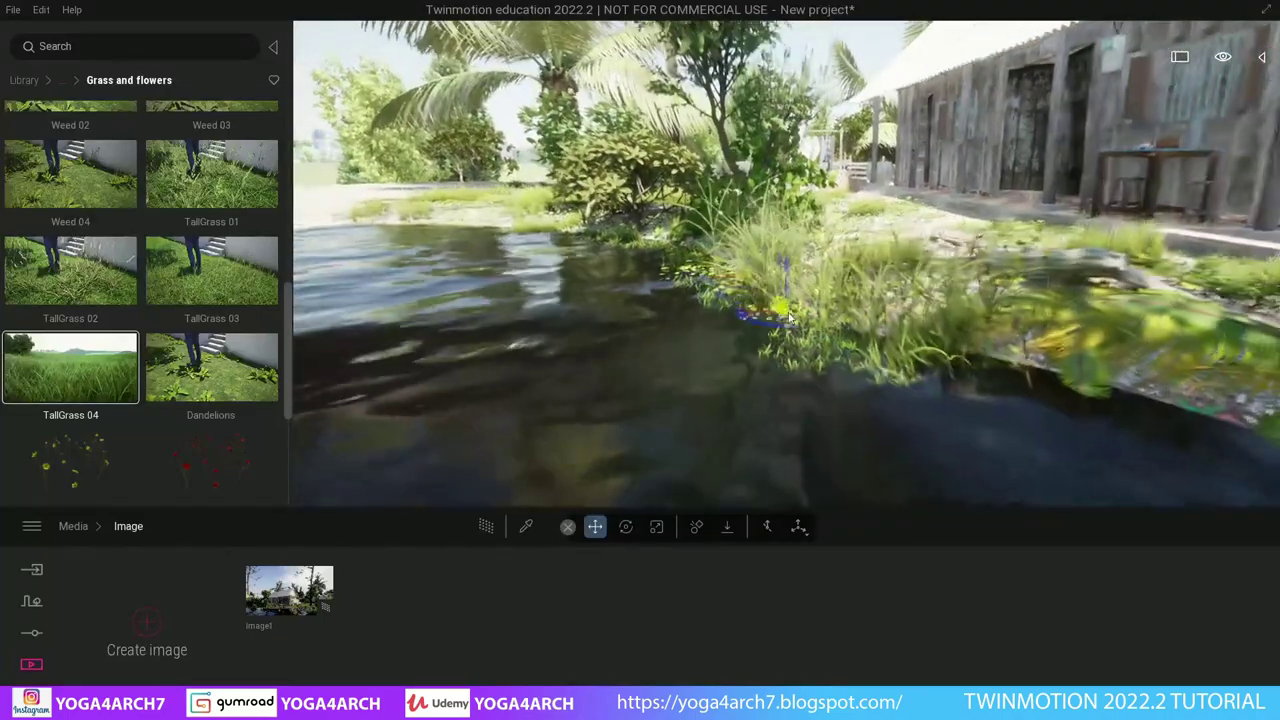
mouse_move(920, 376)
left_mouse_down()
mouse_move(1237, 450)
mouse_move(1112, 367)
mouse_move(207, 277)
mouse_move(745, 336)
mouse_move(158, 285)
left_mouse_up()
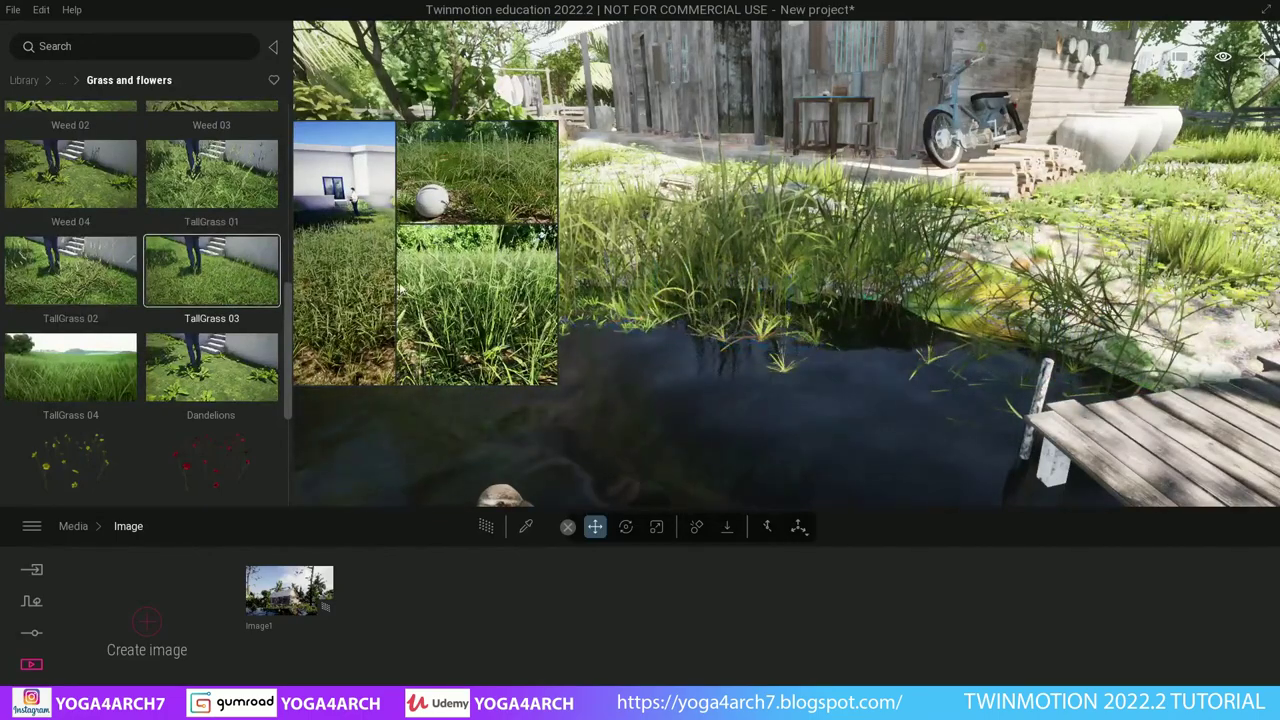
- Add TallGrass 01 at the pond edge and TallGrass 02 among the bank plants
left_click_drag(211, 175, 727, 303)
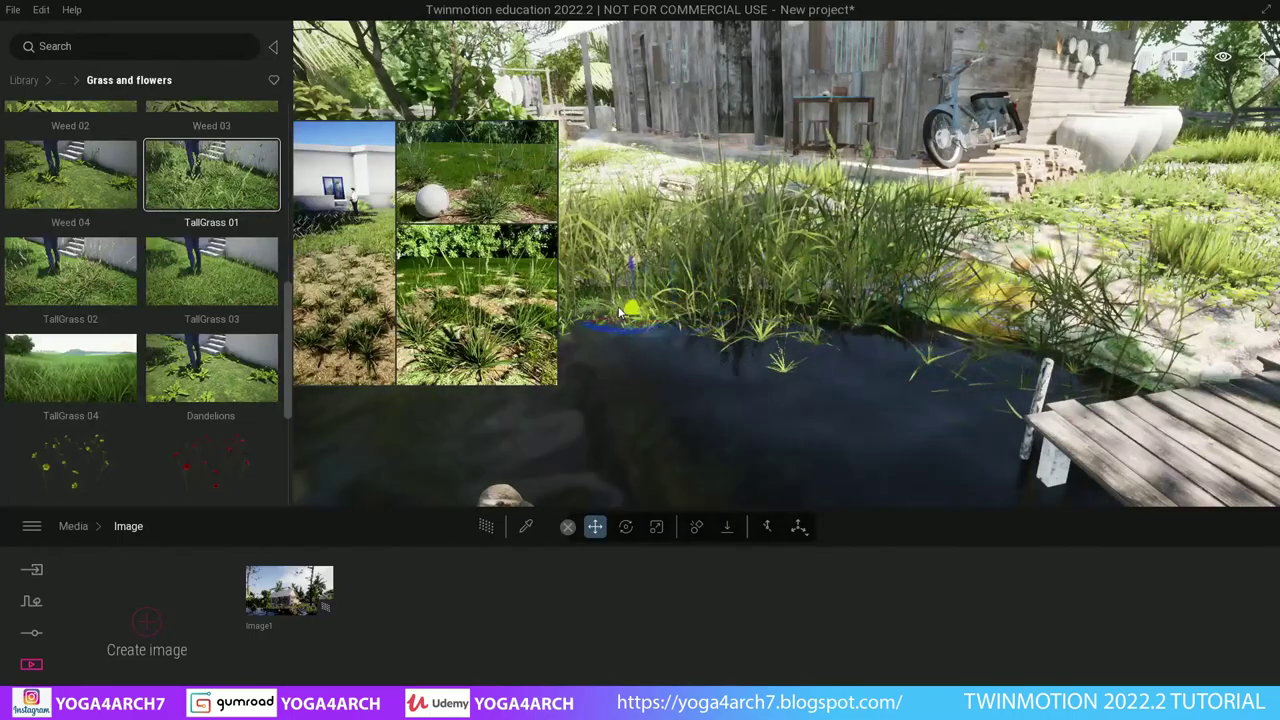
double_click(785, 293)
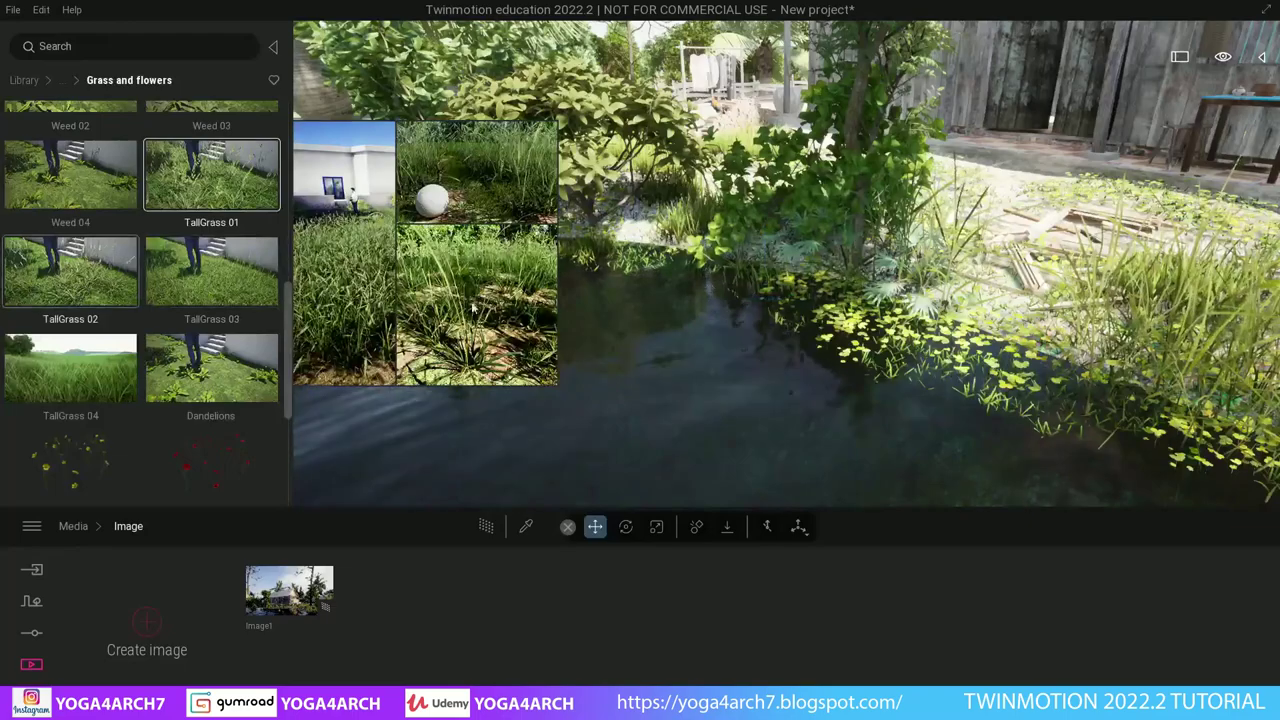
mouse_move(70, 272)
left_mouse_down()
mouse_move(656, 290)
mouse_move(977, 320)
left_mouse_up()
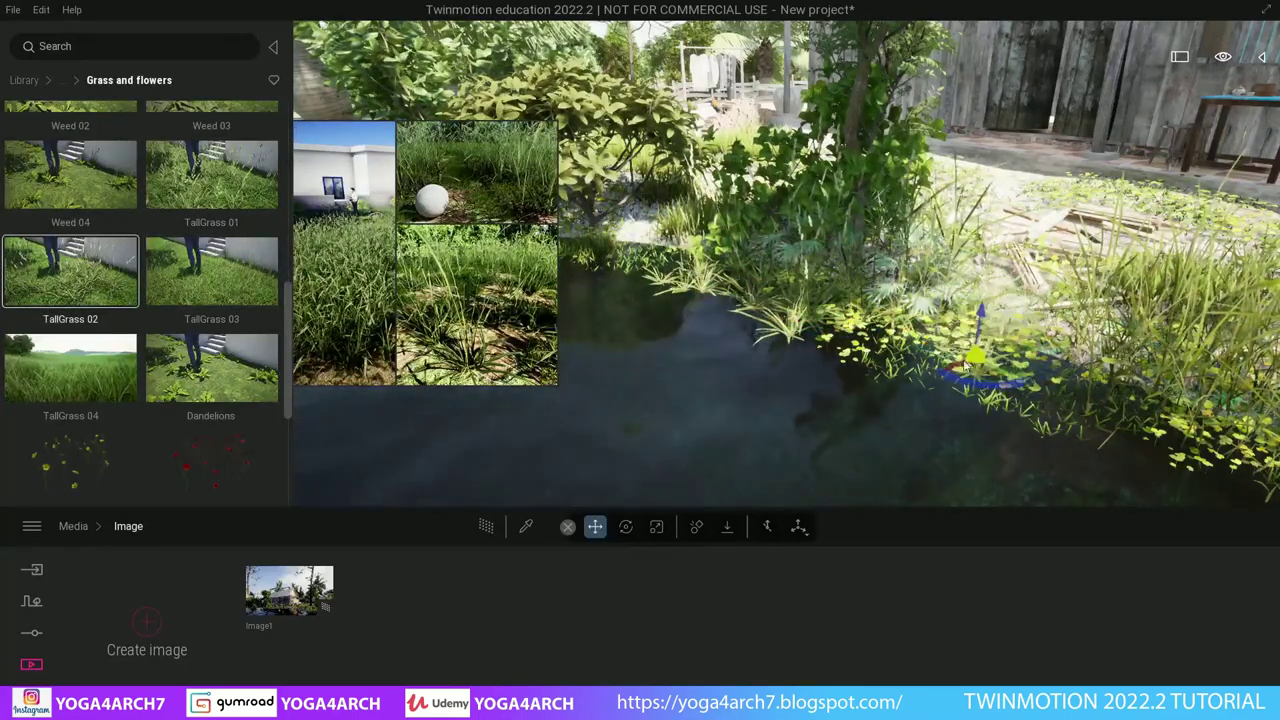
mouse_move(977, 320)
right_mouse_down()
mouse_move(785, 266)
mouse_move(386, 289)
right_mouse_up()
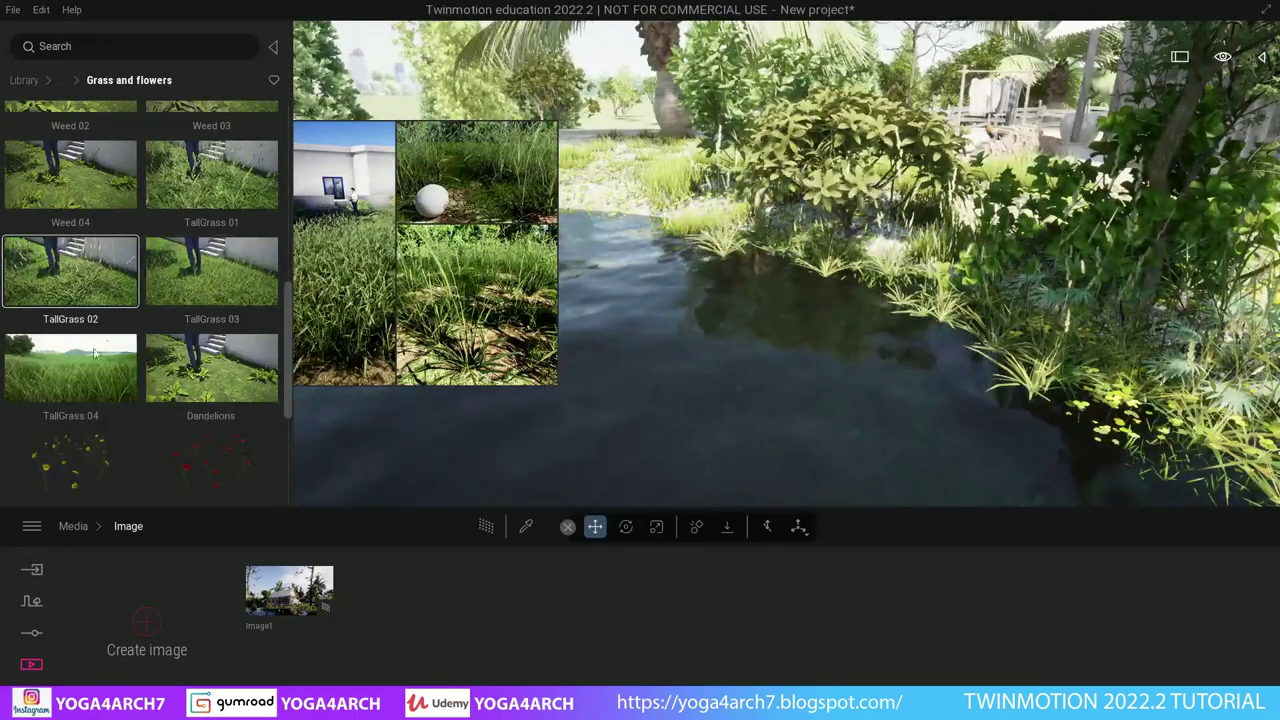
- Drop TallGrass 04 by the house path and pick the veranda tile material, reflection 84%
left_click(70, 370)
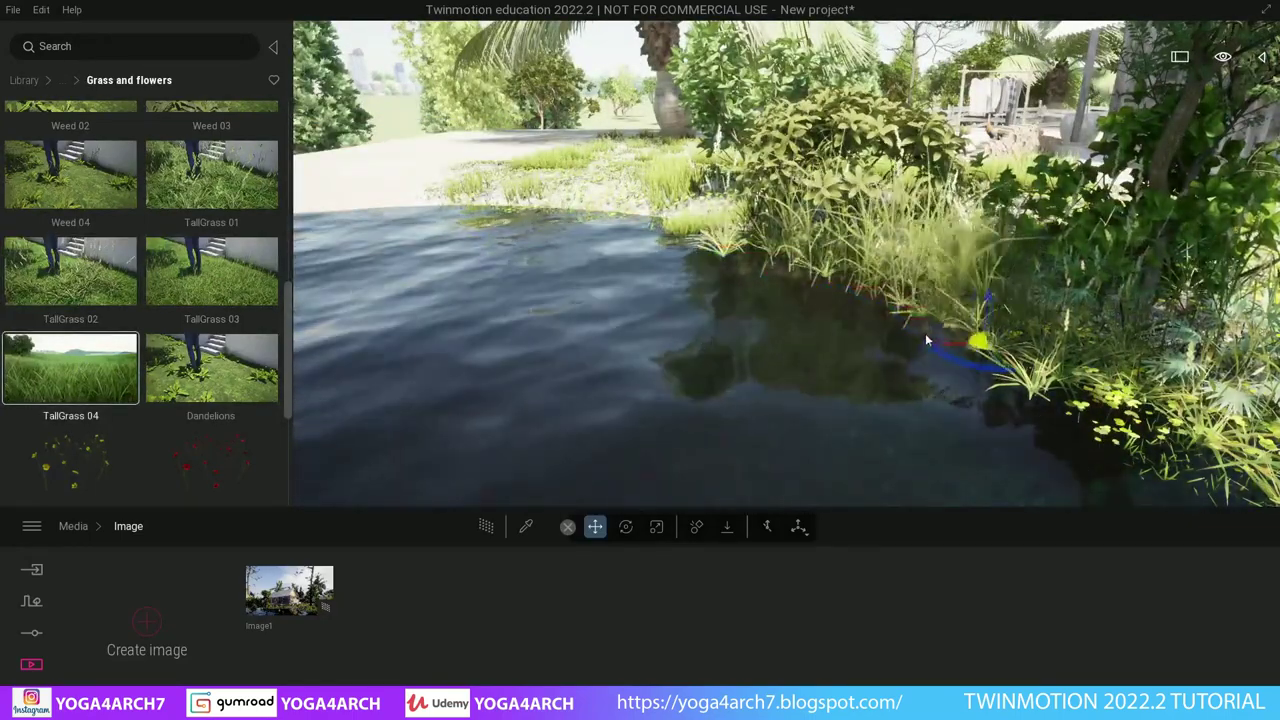
right_click_drag(643, 237, 855, 424)
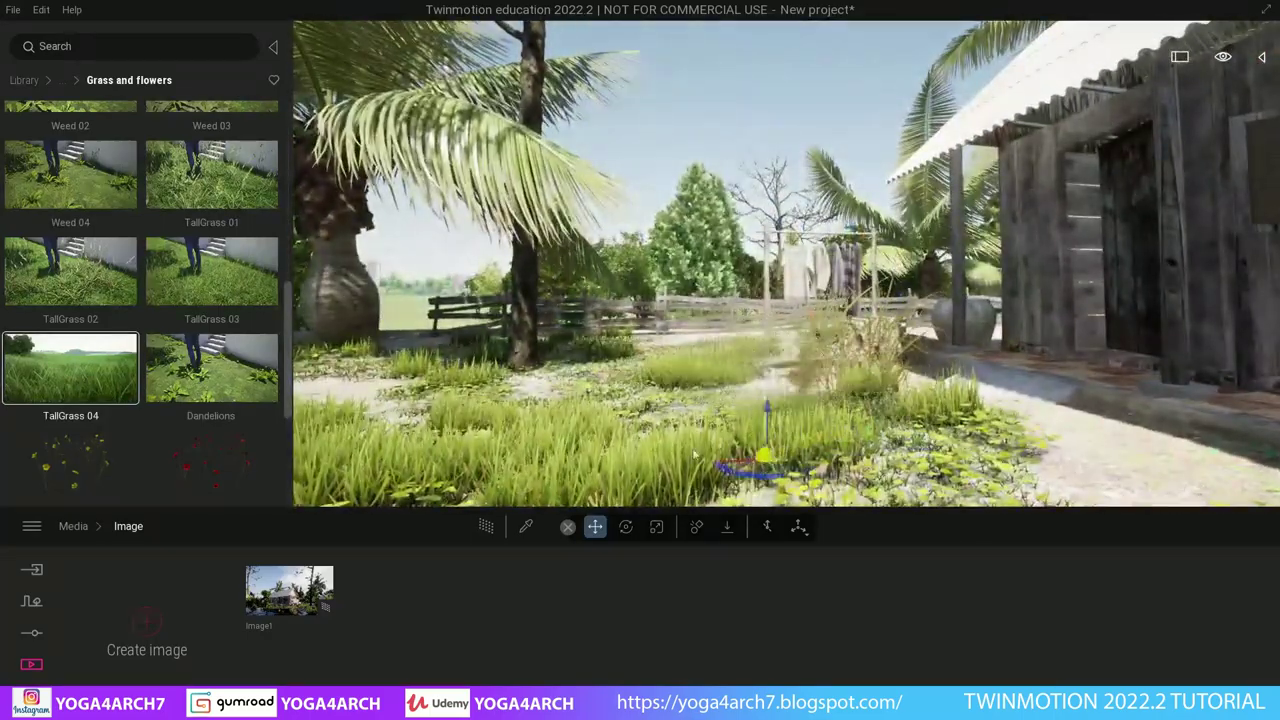
left_click(680, 374)
right_click_drag(680, 374, 614, 310)
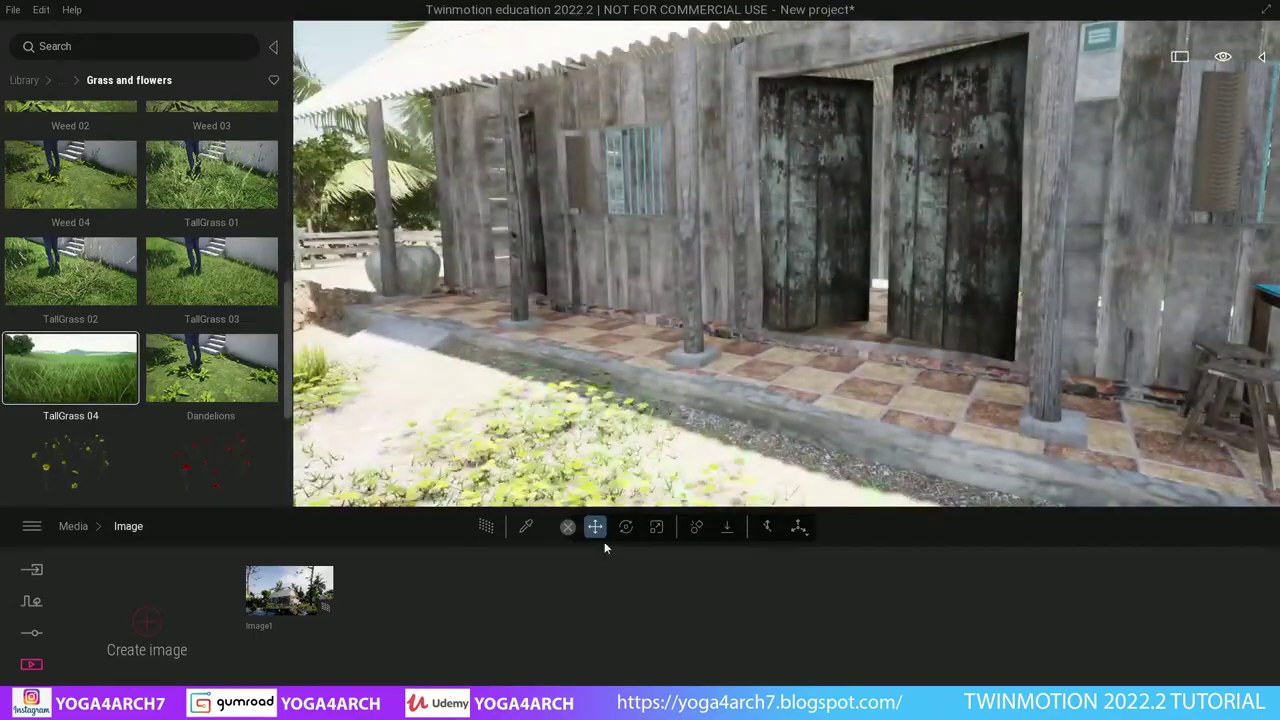
left_click(526, 528)
left_click(877, 391)
left_click_drag(686, 625, 735, 581)
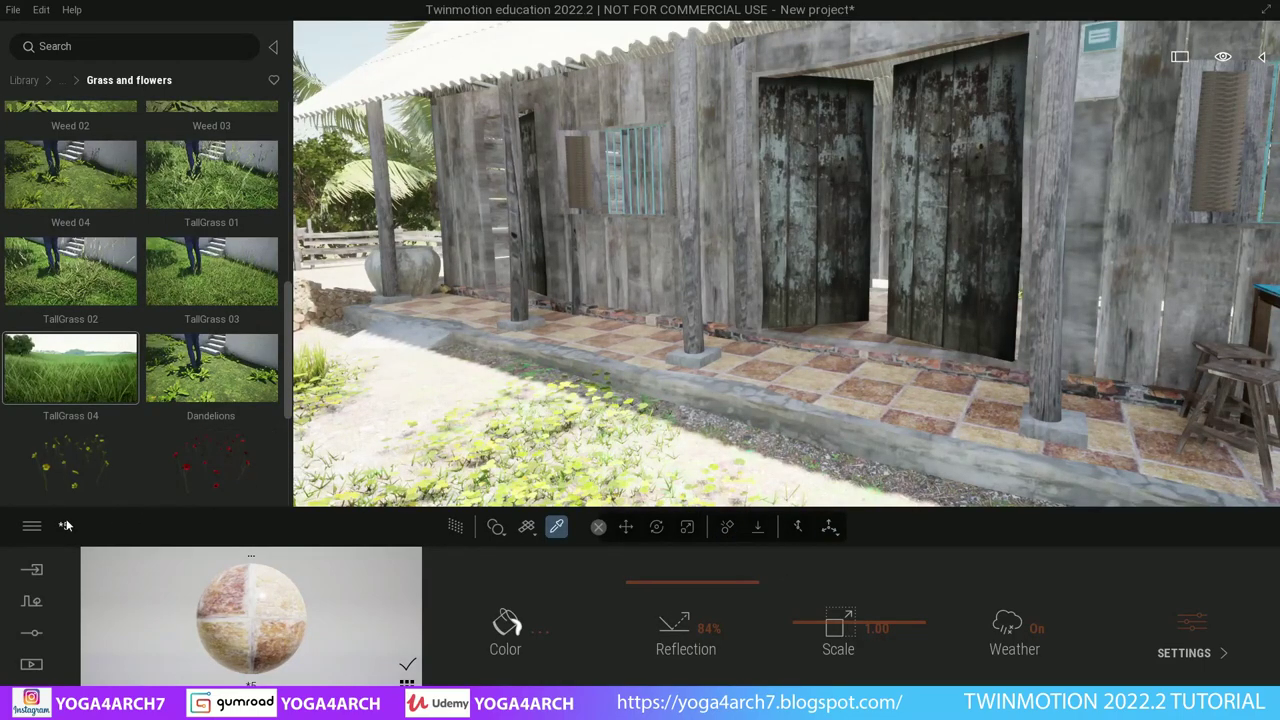
- Browse Characters > Posed humans to the Casual posed humans collection
left_click(22, 80)
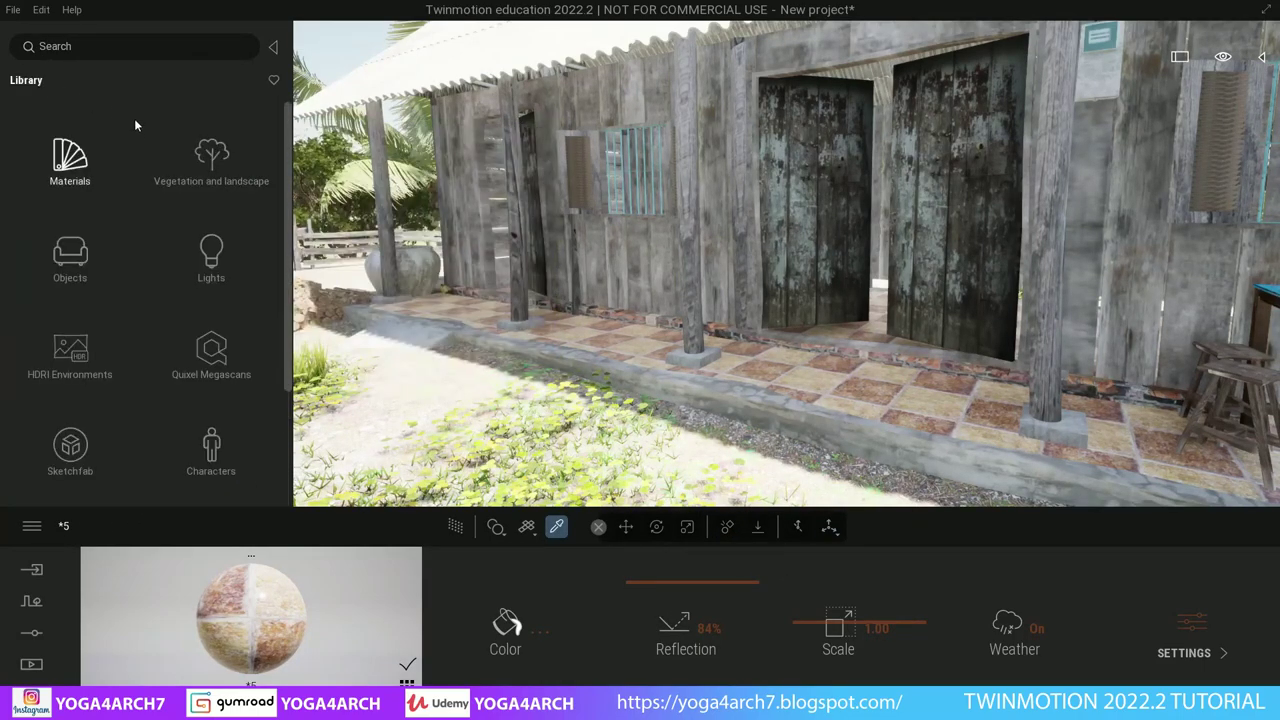
left_click(211, 448)
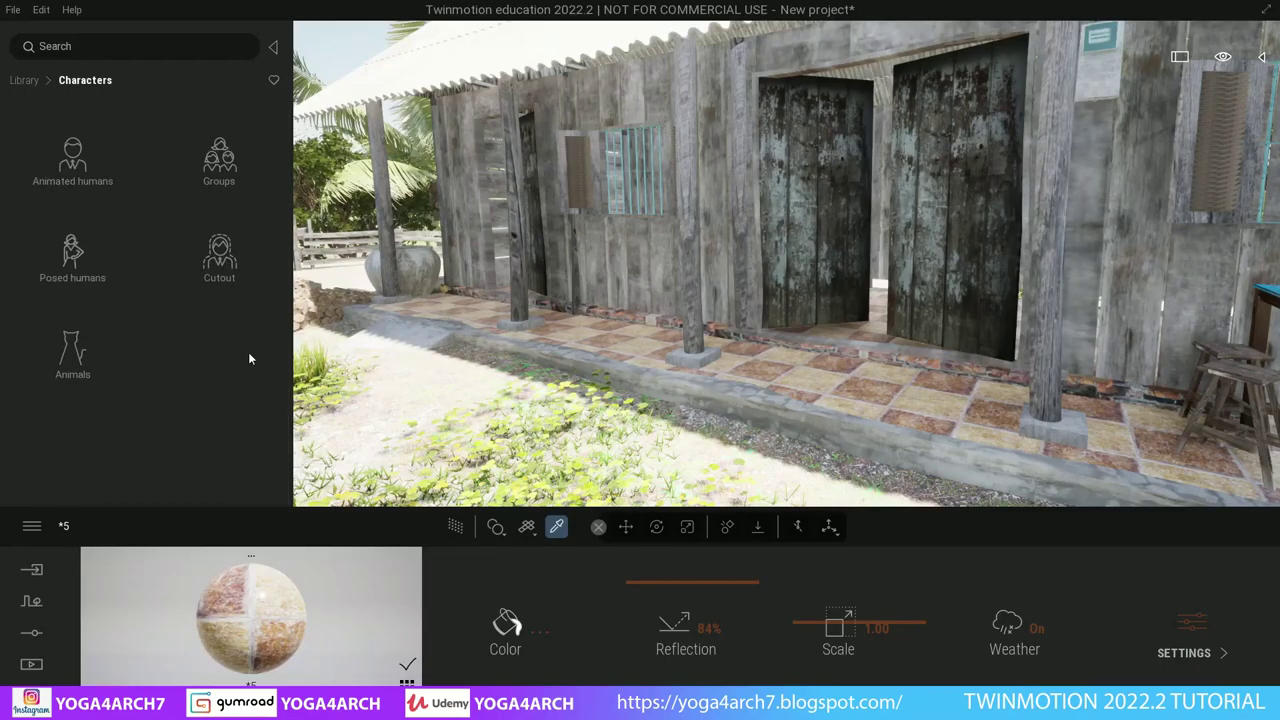
left_click(76, 255)
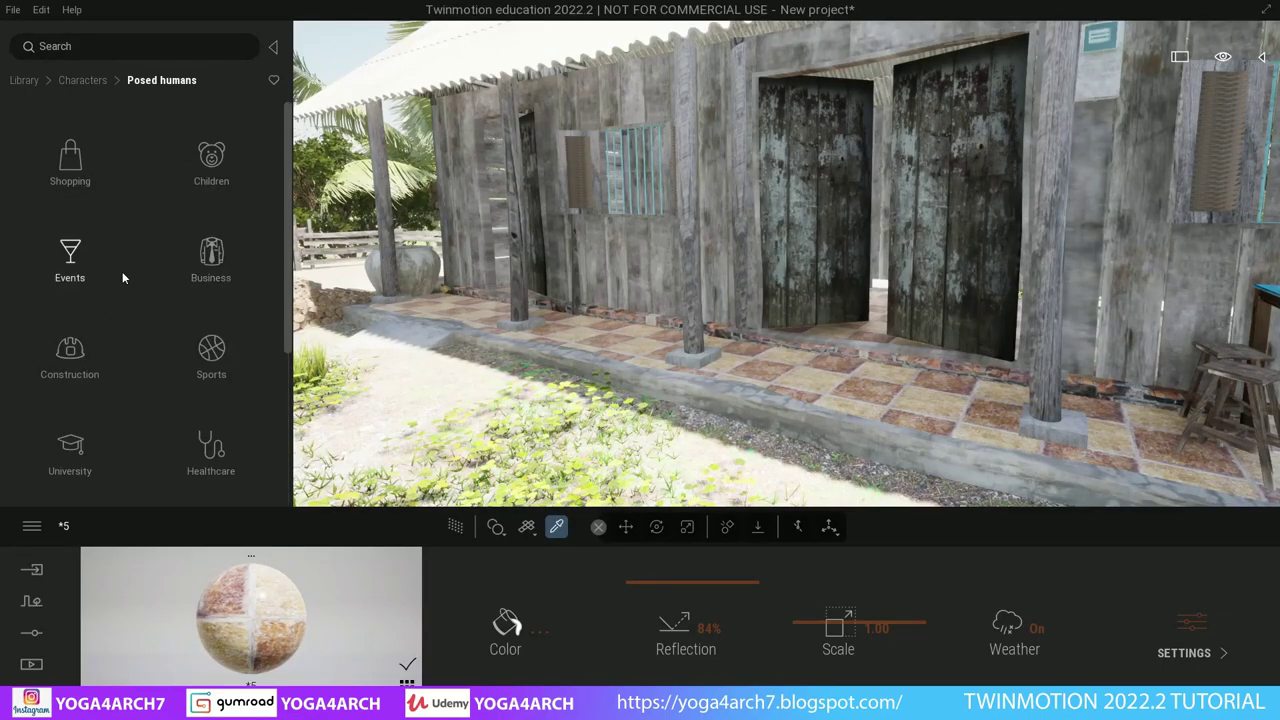
scroll(120, 300, "down", 3)
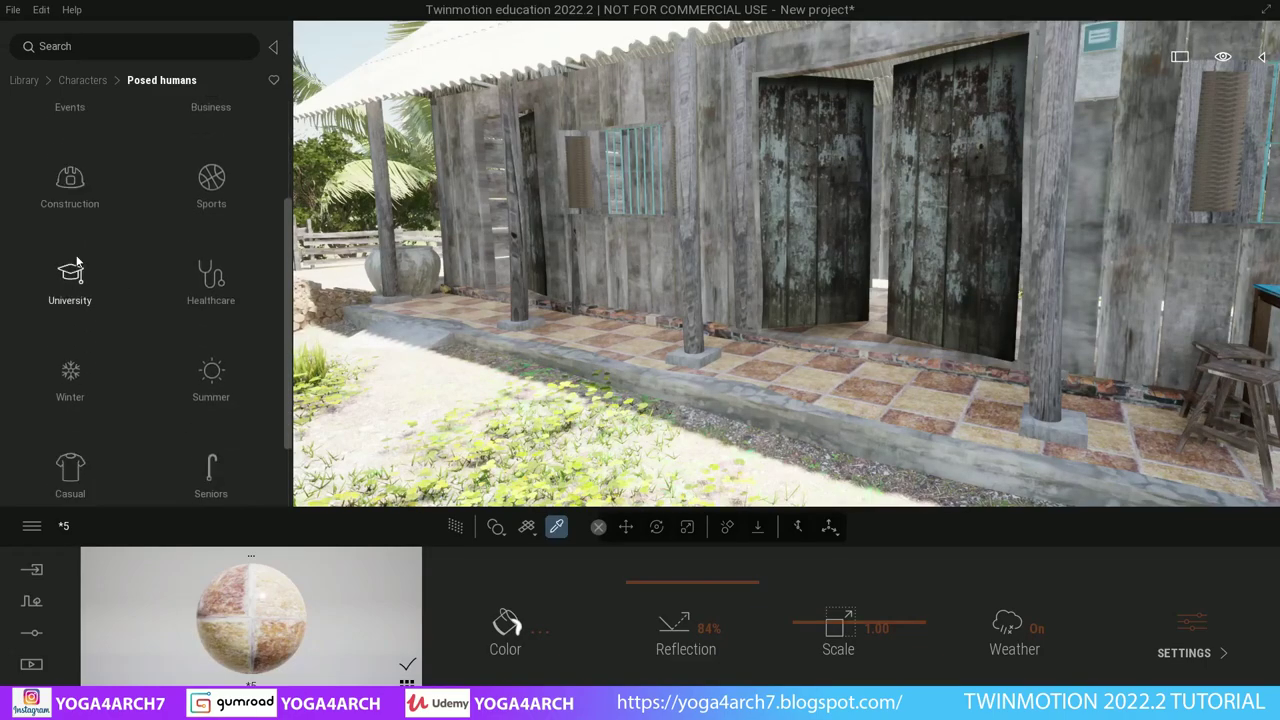
left_click(202, 340)
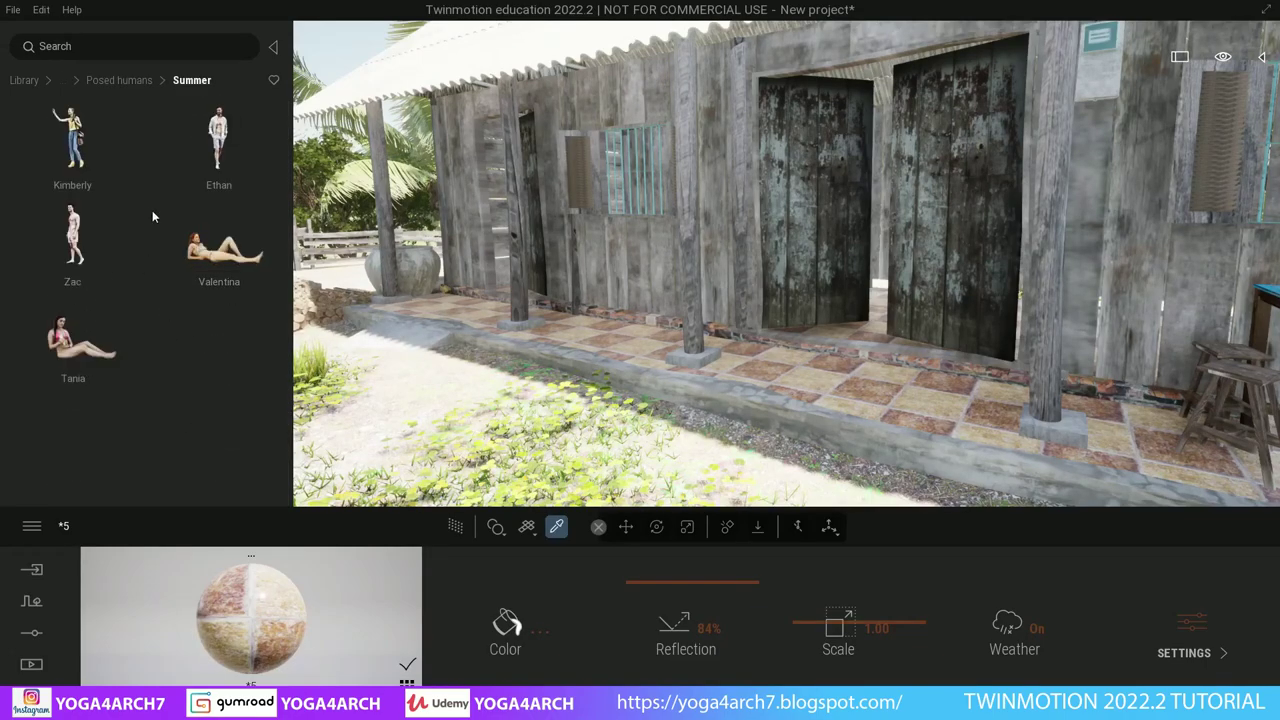
left_click(110, 80)
scroll(118, 426, "down", 2)
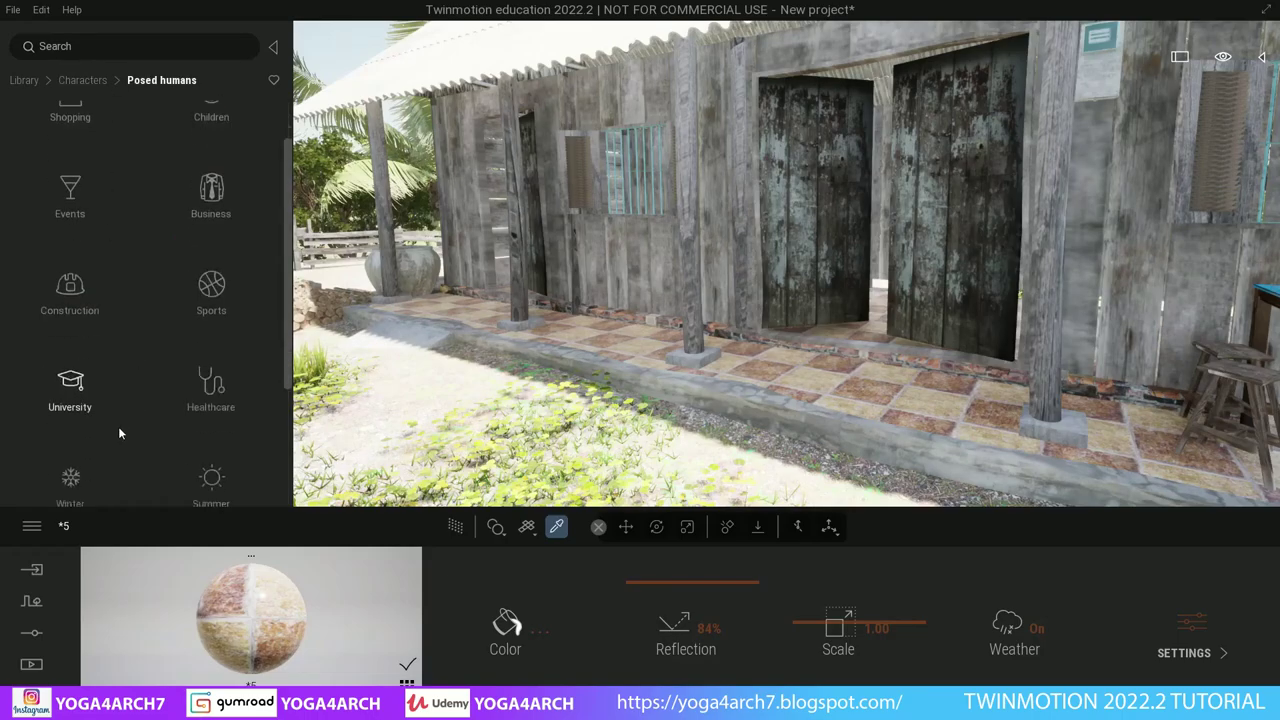
scroll(118, 426, "down", 2)
left_click(118, 426)
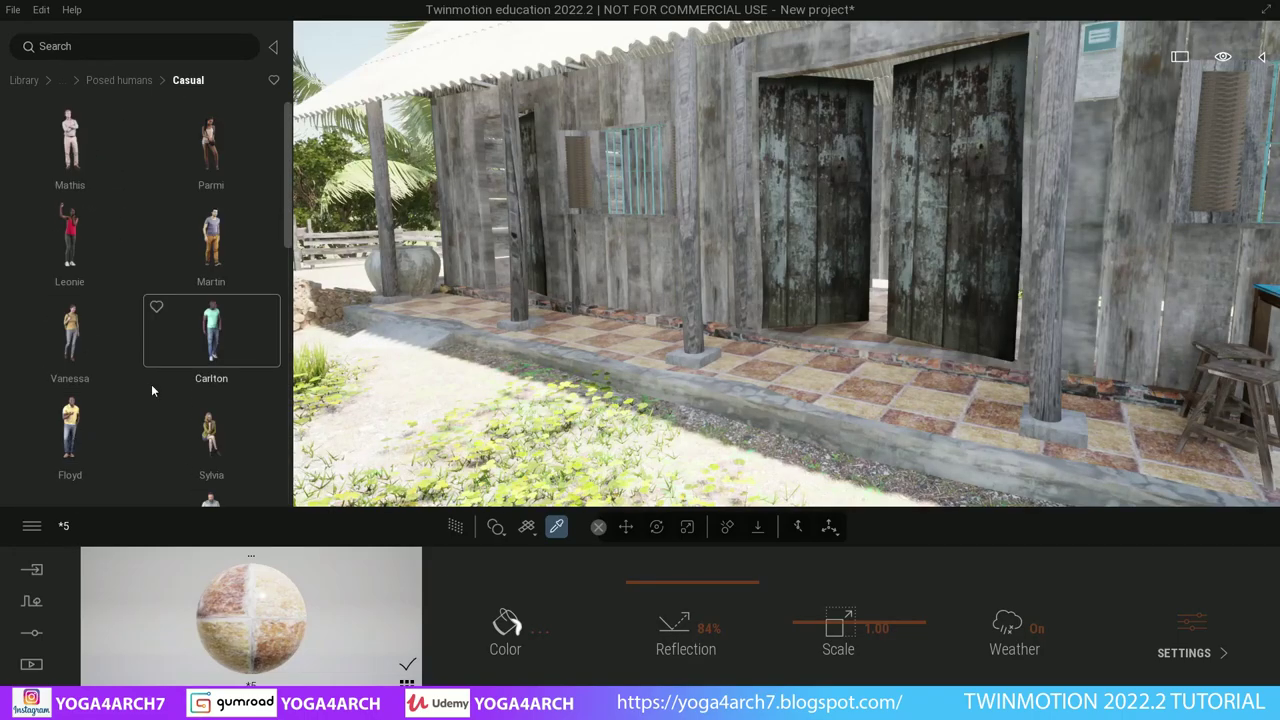
- Swap the Valentin and Elena couple for Bai and Franck by the hut doors, then open Media
scroll(166, 349, "down", 2)
scroll(166, 349, "down", 1)
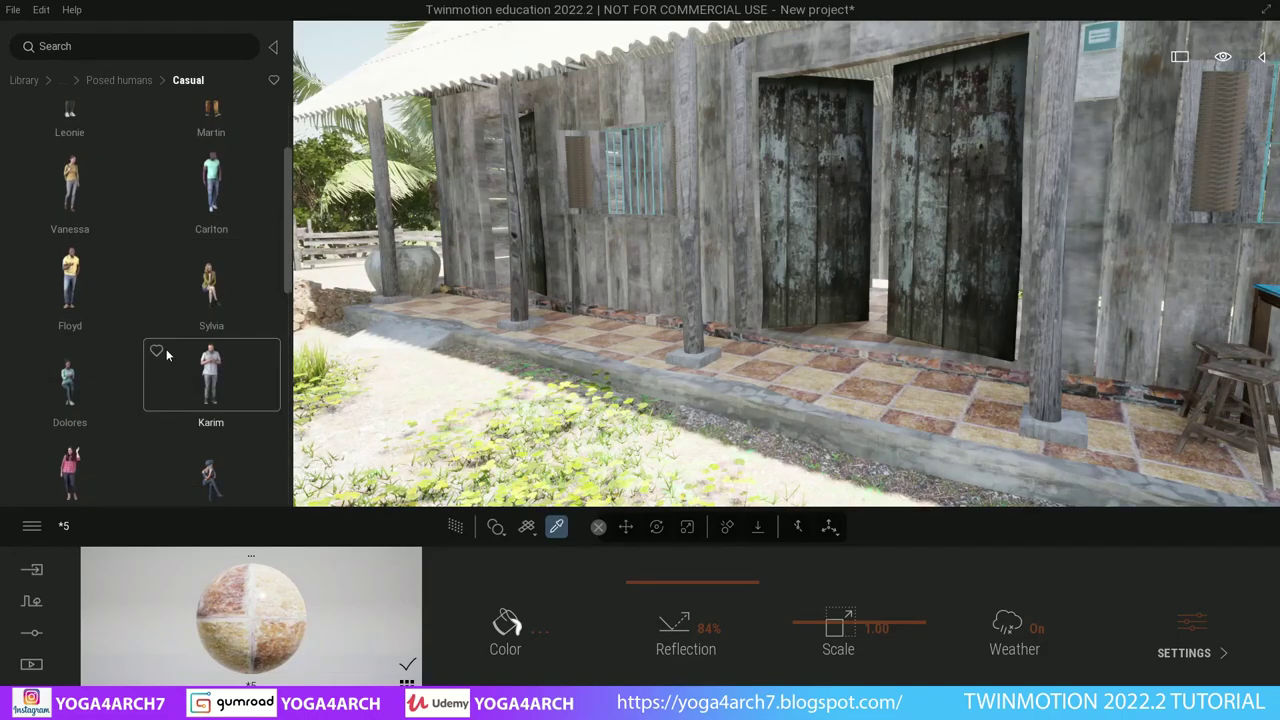
scroll(166, 349, "down", 2)
scroll(166, 349, "down", 2)
scroll(166, 349, "down", 2)
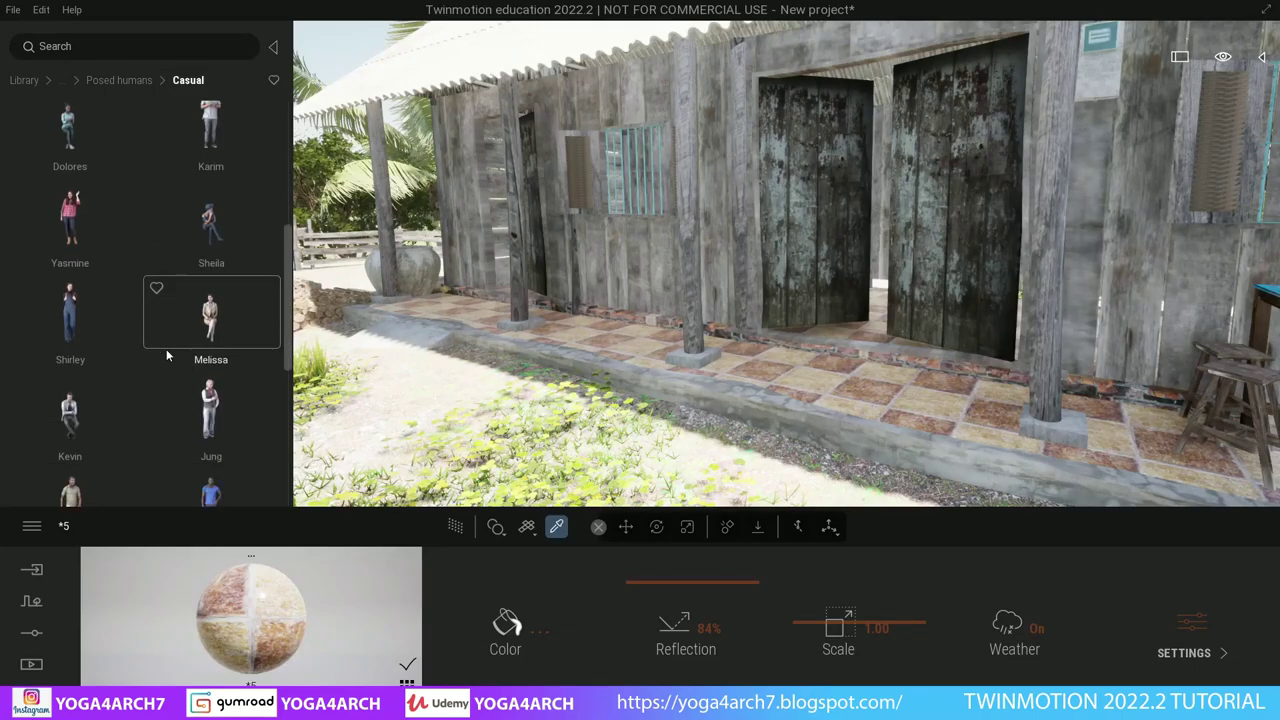
scroll(195, 440, "down", 2)
scroll(210, 428, "down", 1)
scroll(225, 420, "down", 2)
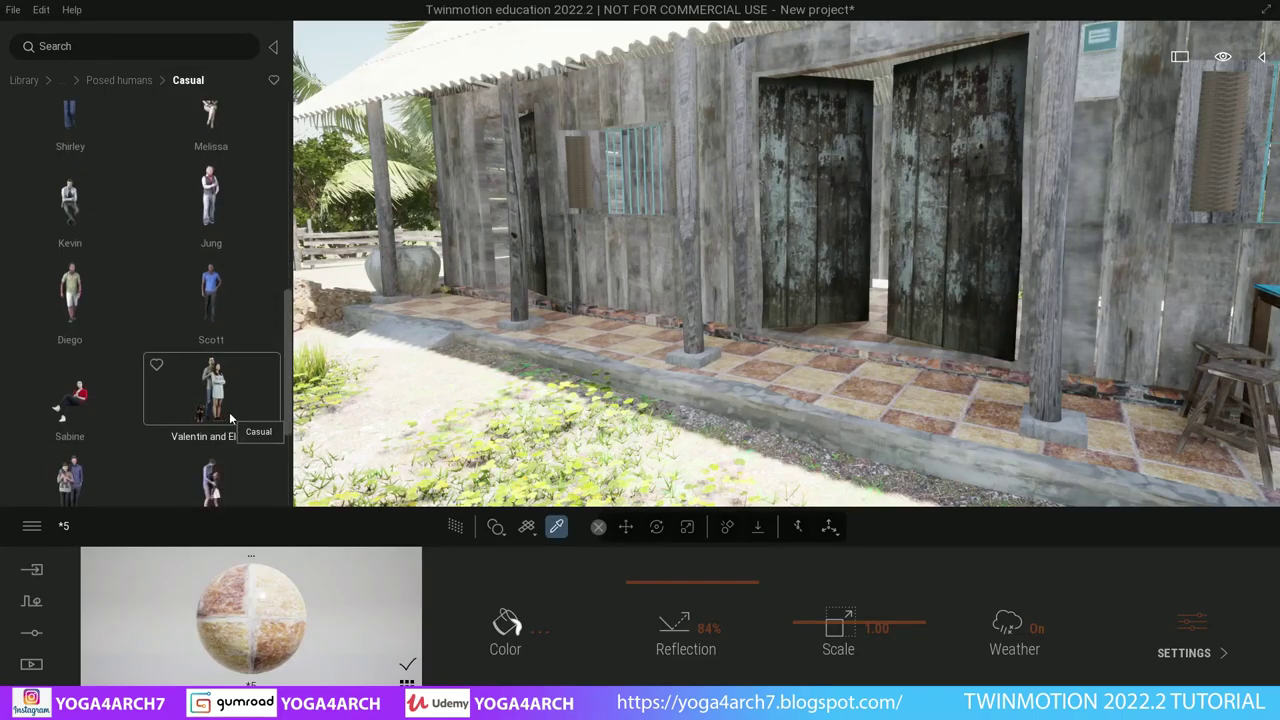
scroll(230, 412, "down", 3)
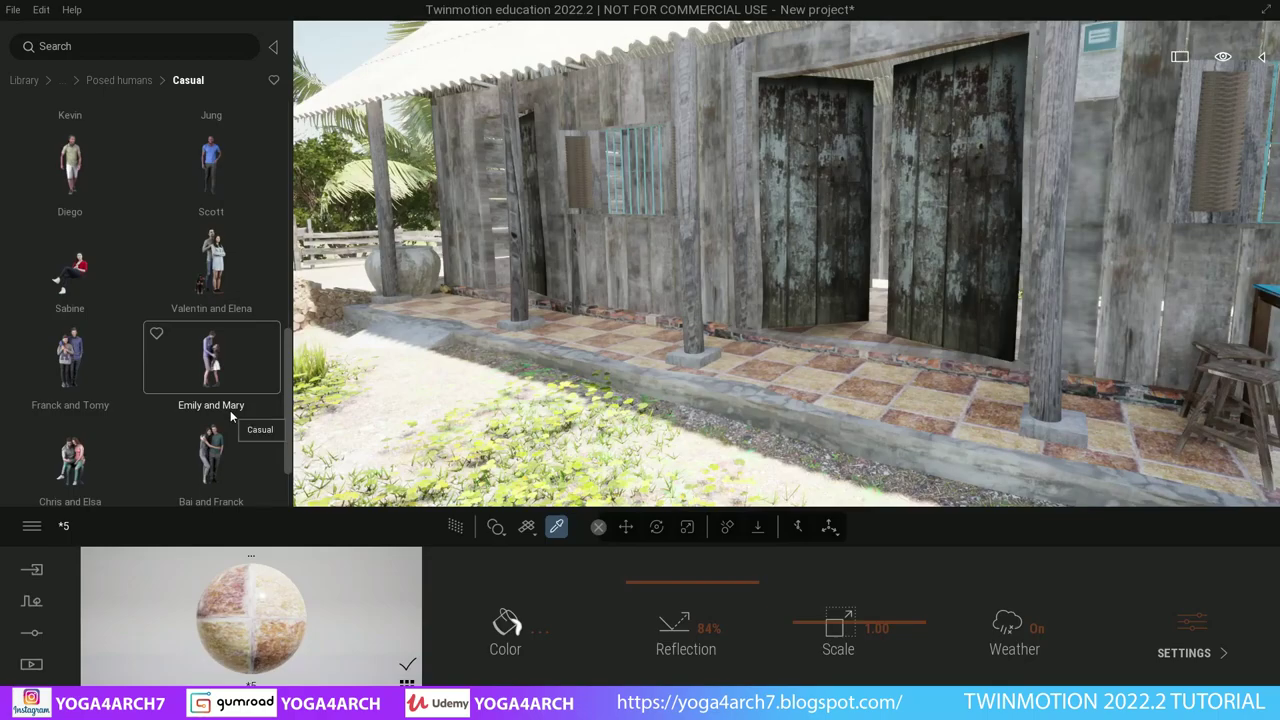
scroll(230, 410, "down", 2)
scroll(230, 412, "down", 1)
scroll(228, 408, "up", 2)
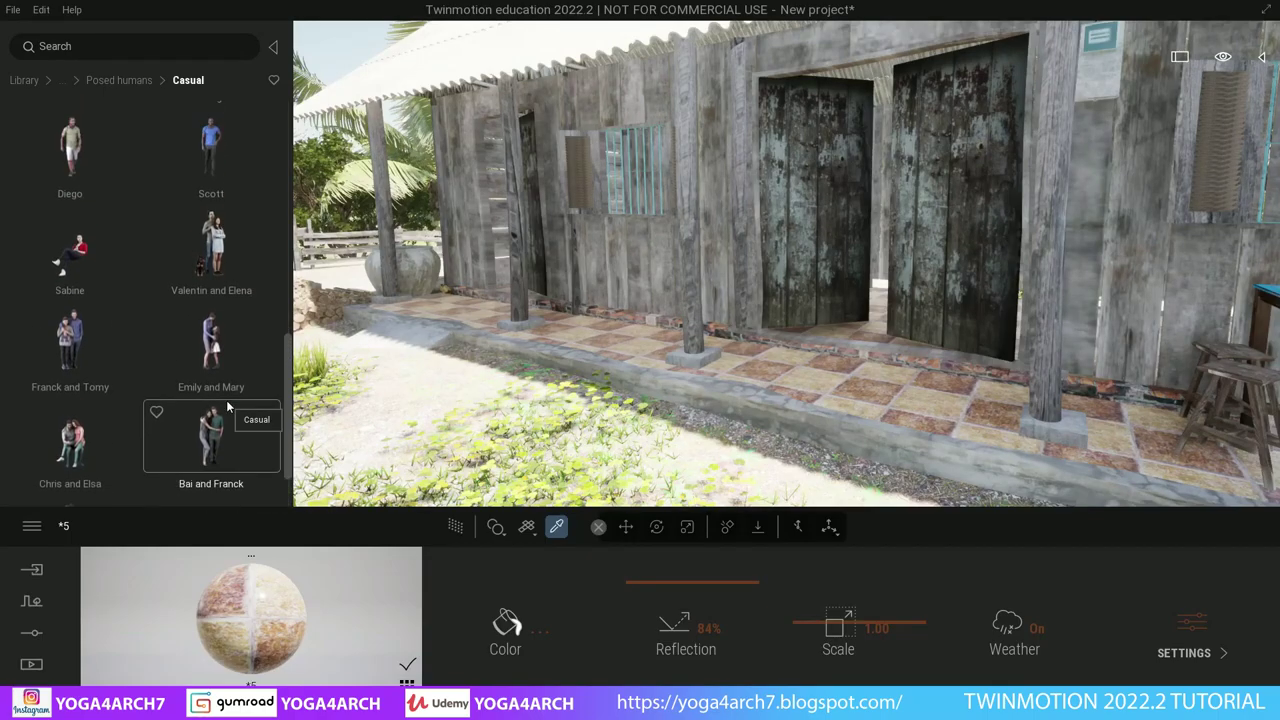
mouse_move(240, 270)
left_mouse_down()
mouse_move(815, 395)
mouse_move(824, 378)
left_mouse_up()
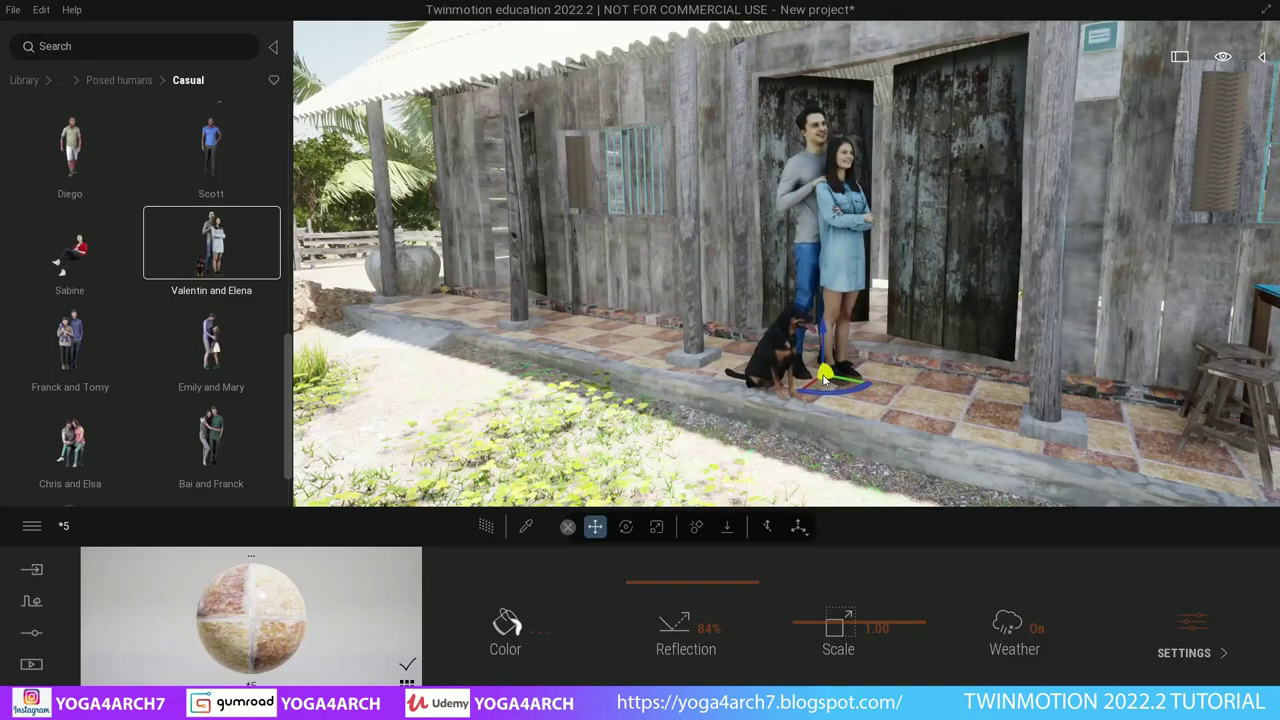
key("ctrl+z")
left_click_drag(211, 435, 838, 400)
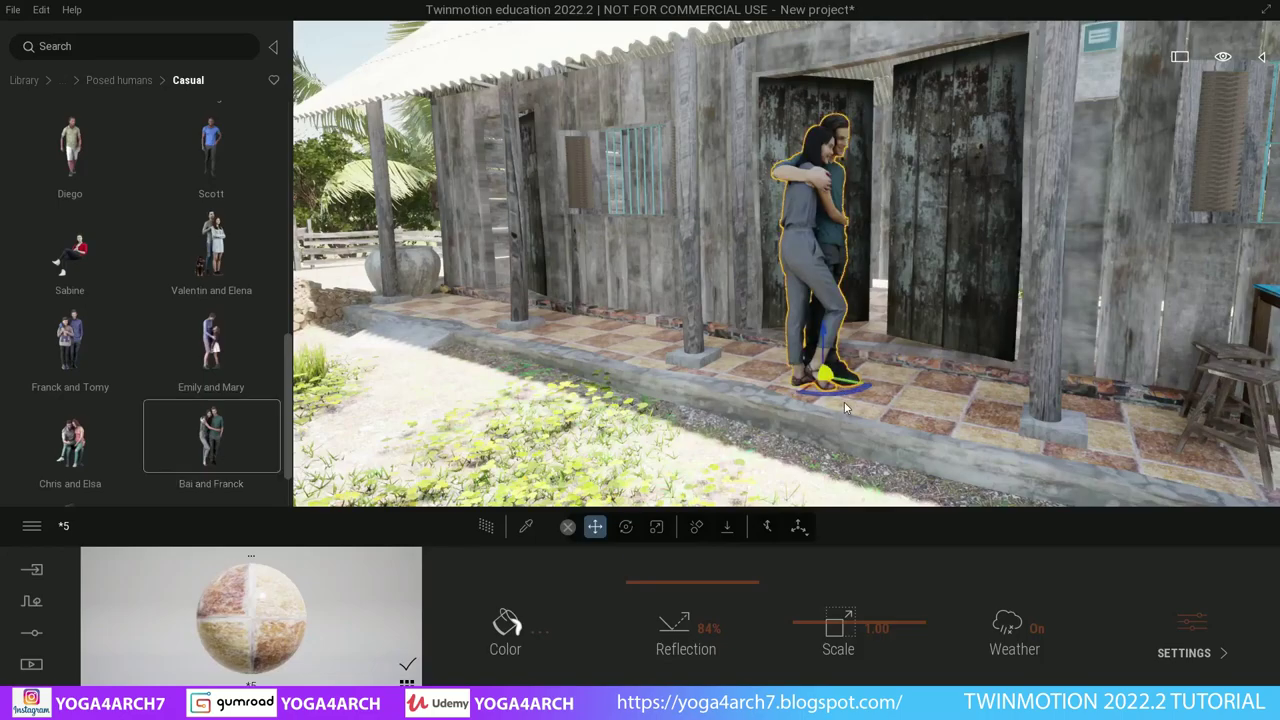
left_click(680, 403)
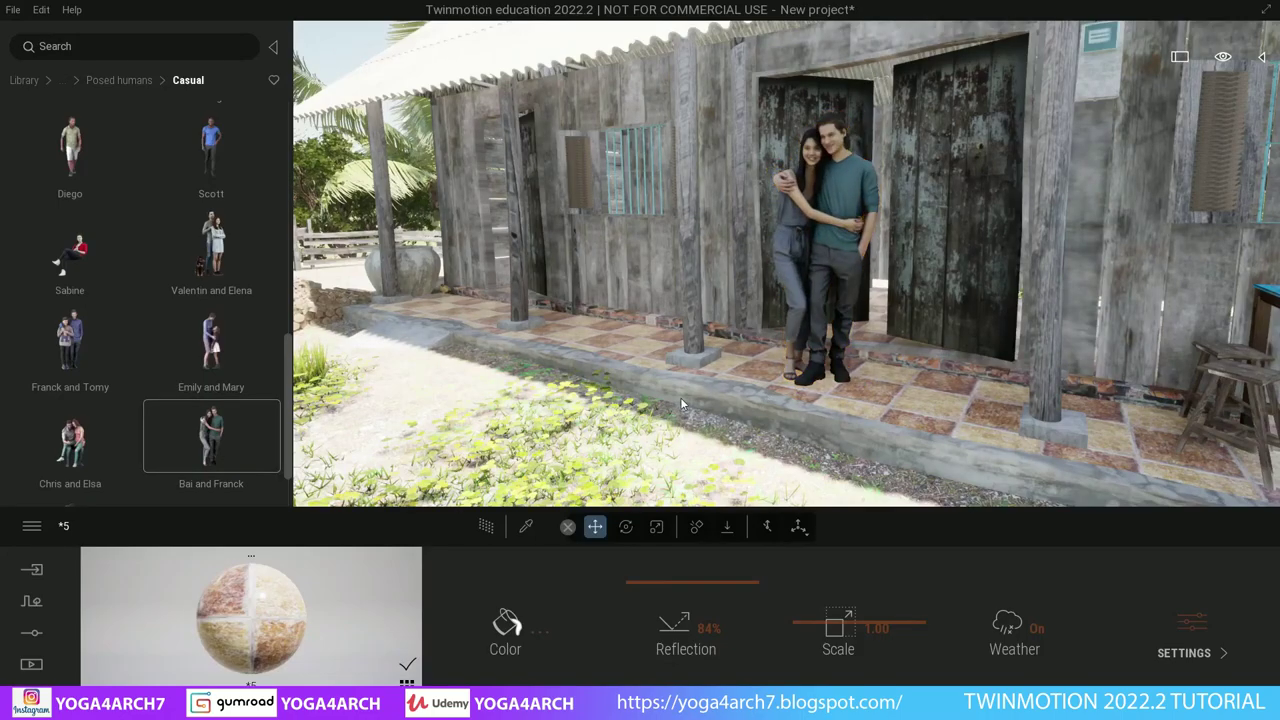
left_click(31, 664)
- Switch to Image1, set viewport quality to High and nudge the camera to reframe the hut
left_click(246, 625)
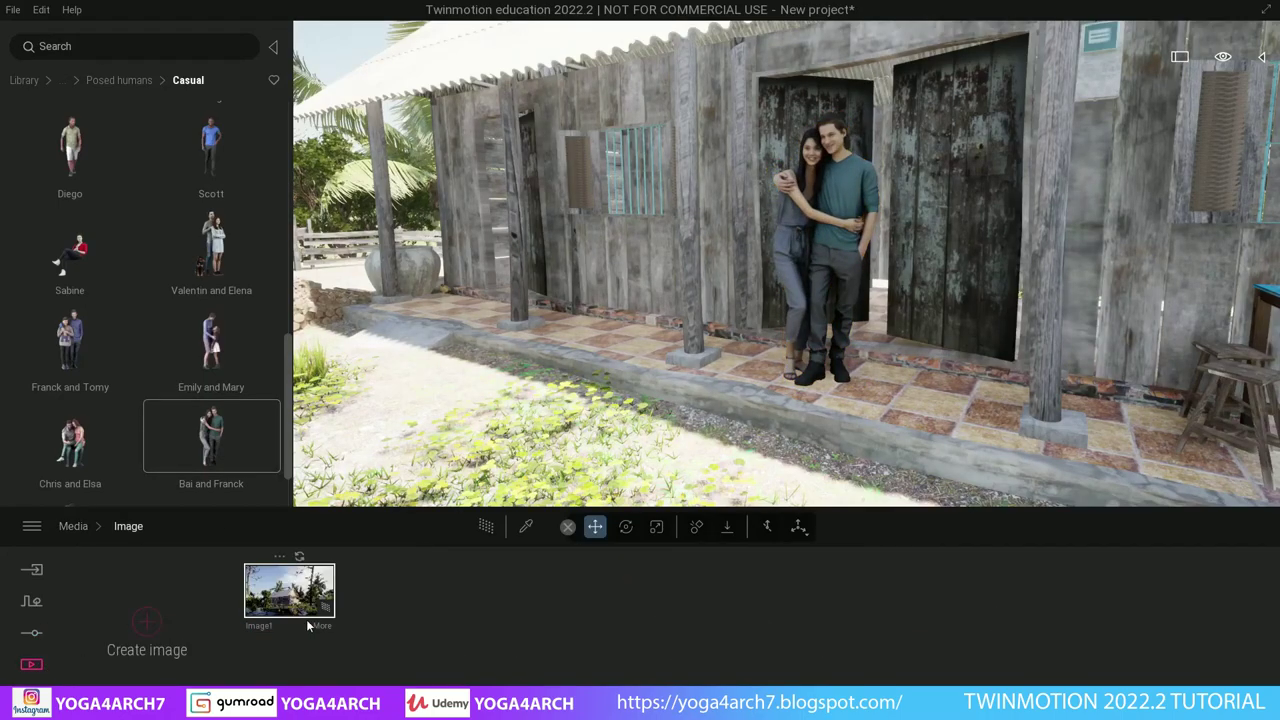
left_click(289, 590)
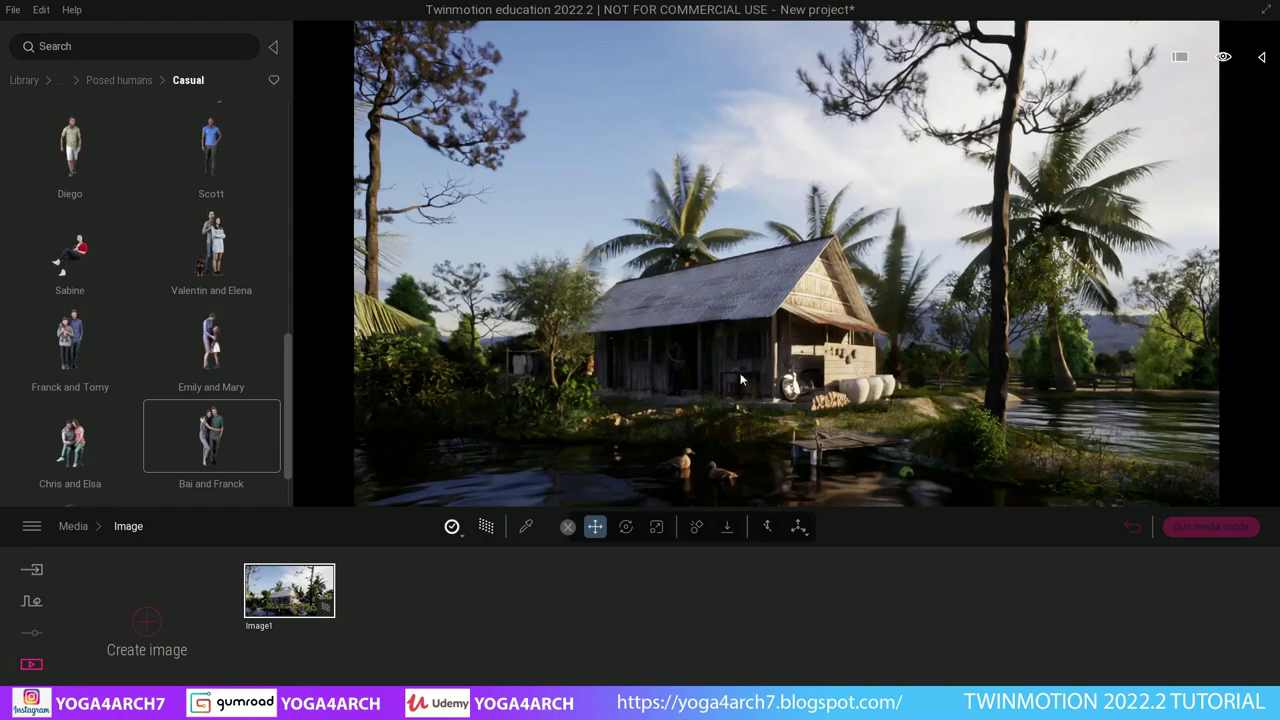
left_click(462, 536)
left_click(450, 462)
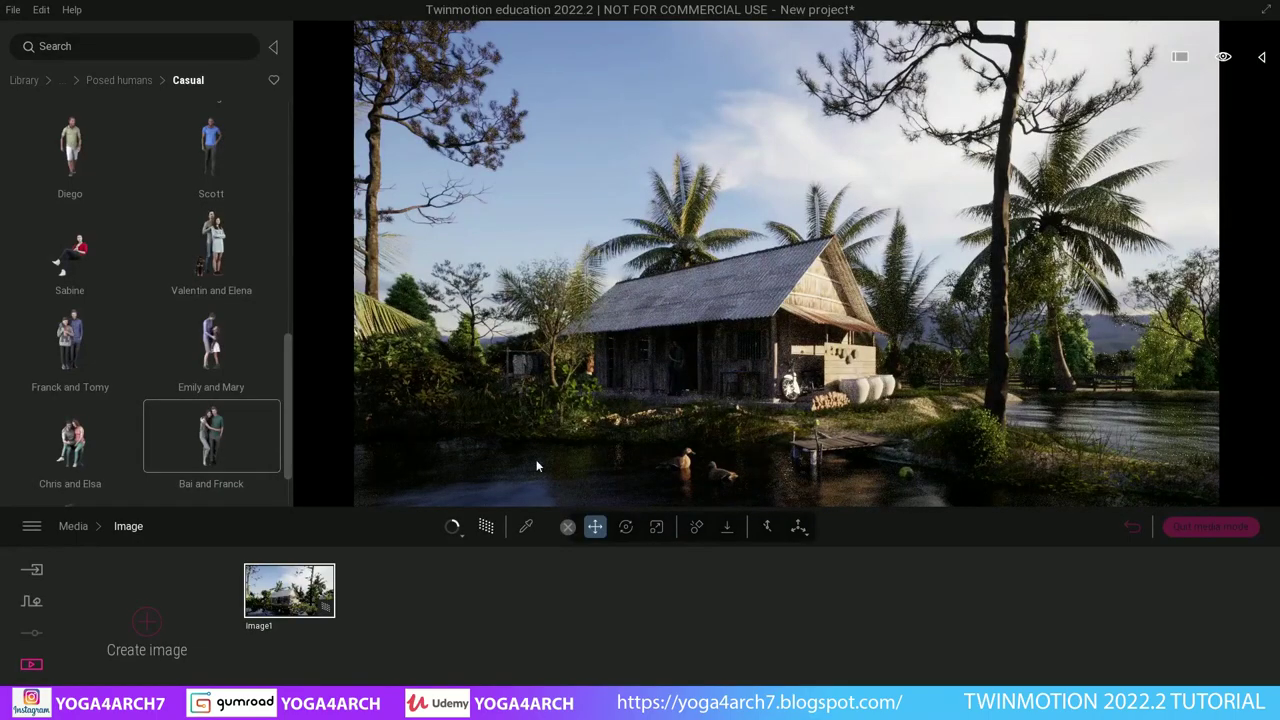
right_click_drag(785, 392, 785, 360)
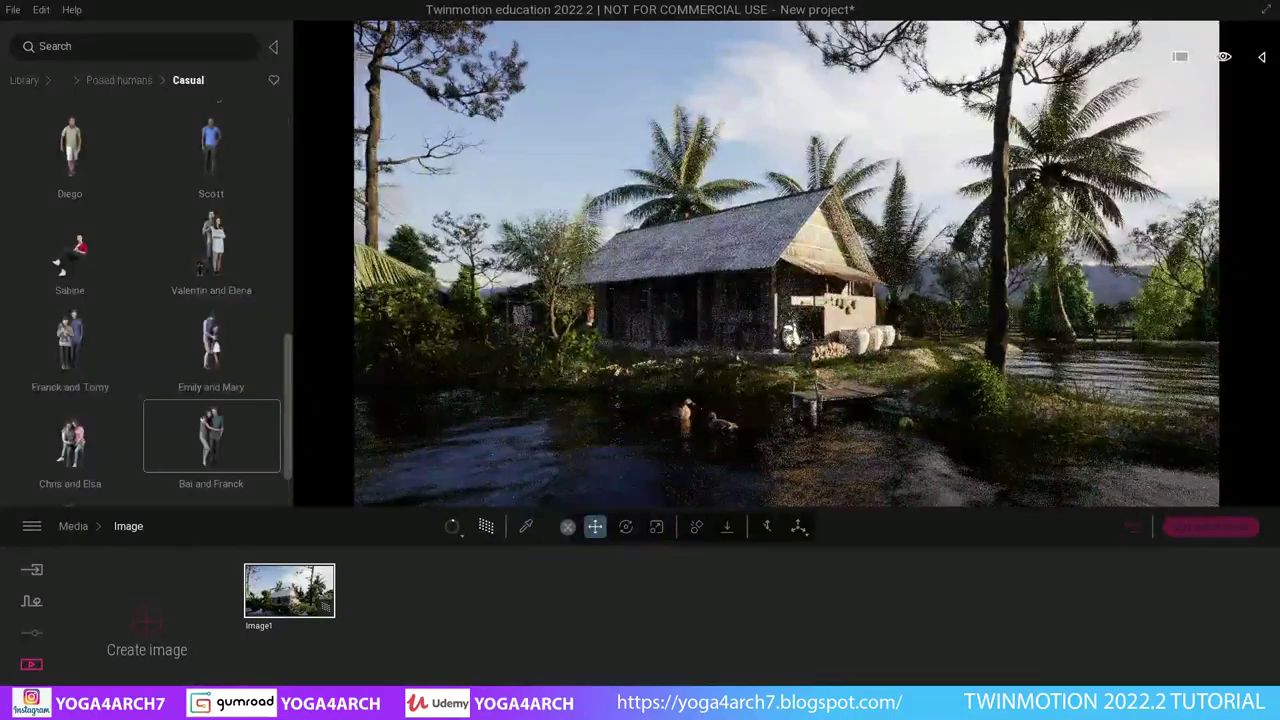
right_click_drag(783, 390, 783, 395)
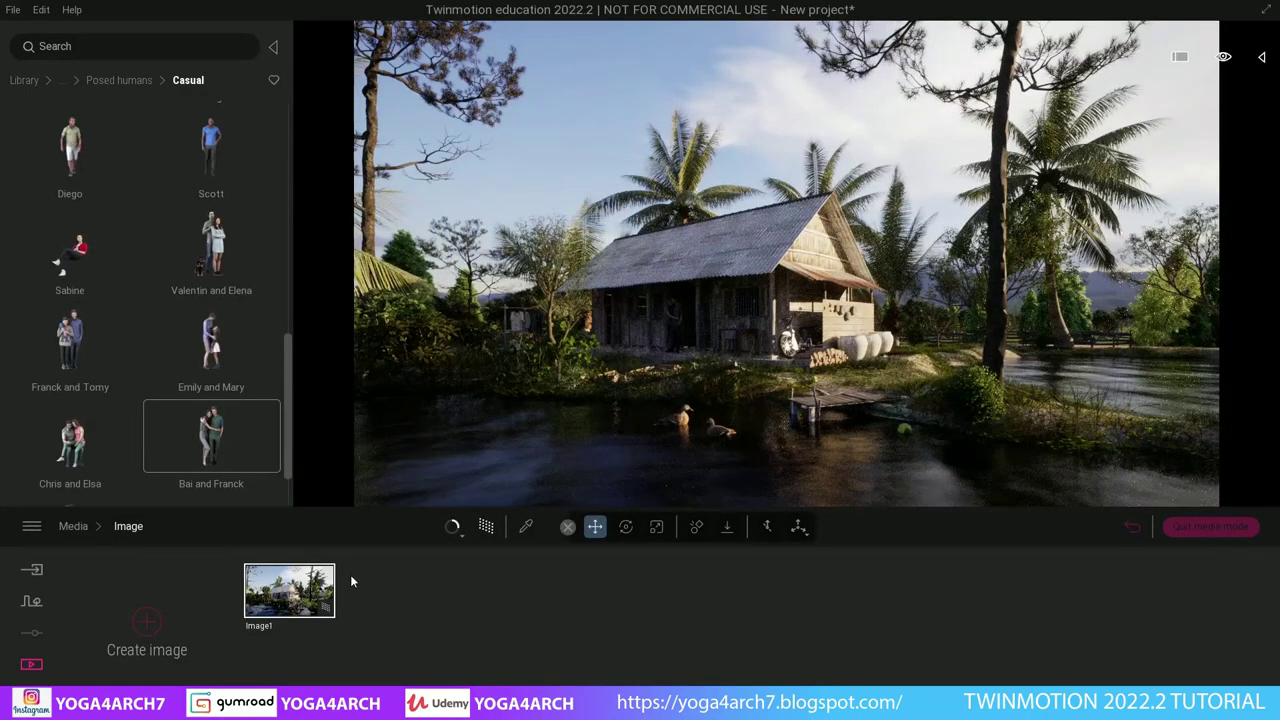
- Select Image1 in the export image selection
left_click(31, 665)
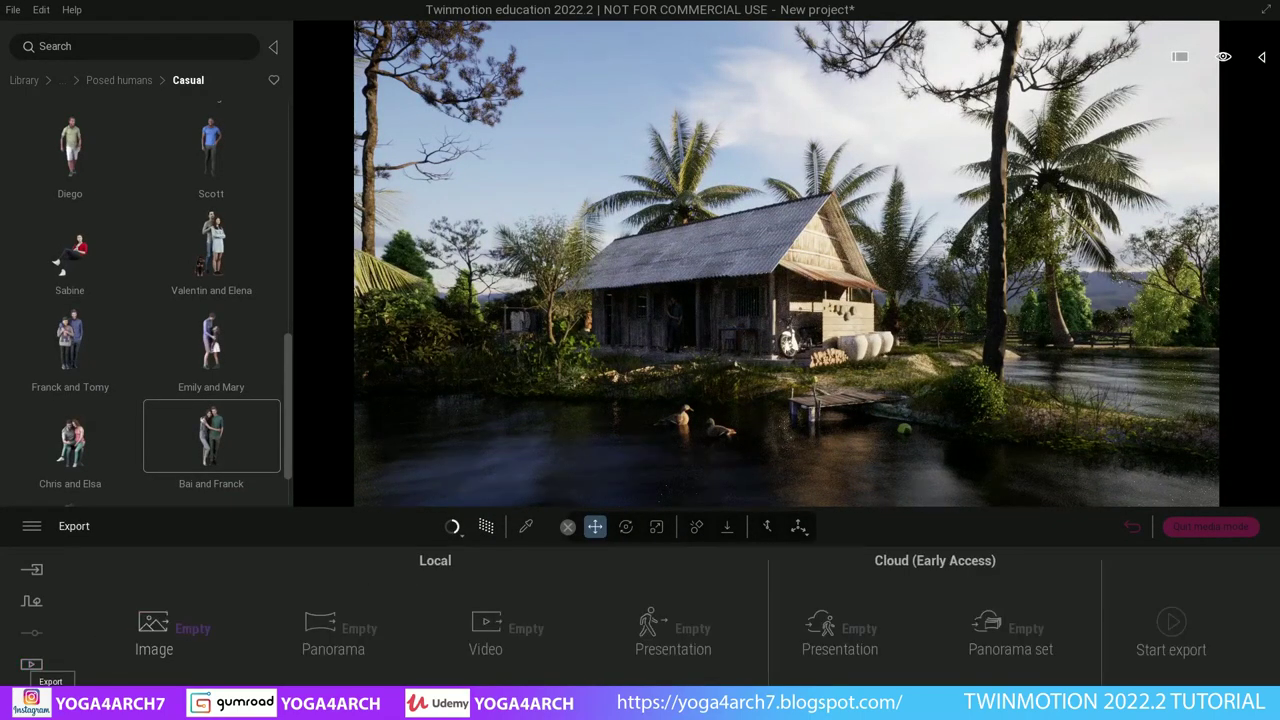
left_click(194, 633)
left_click(189, 205)
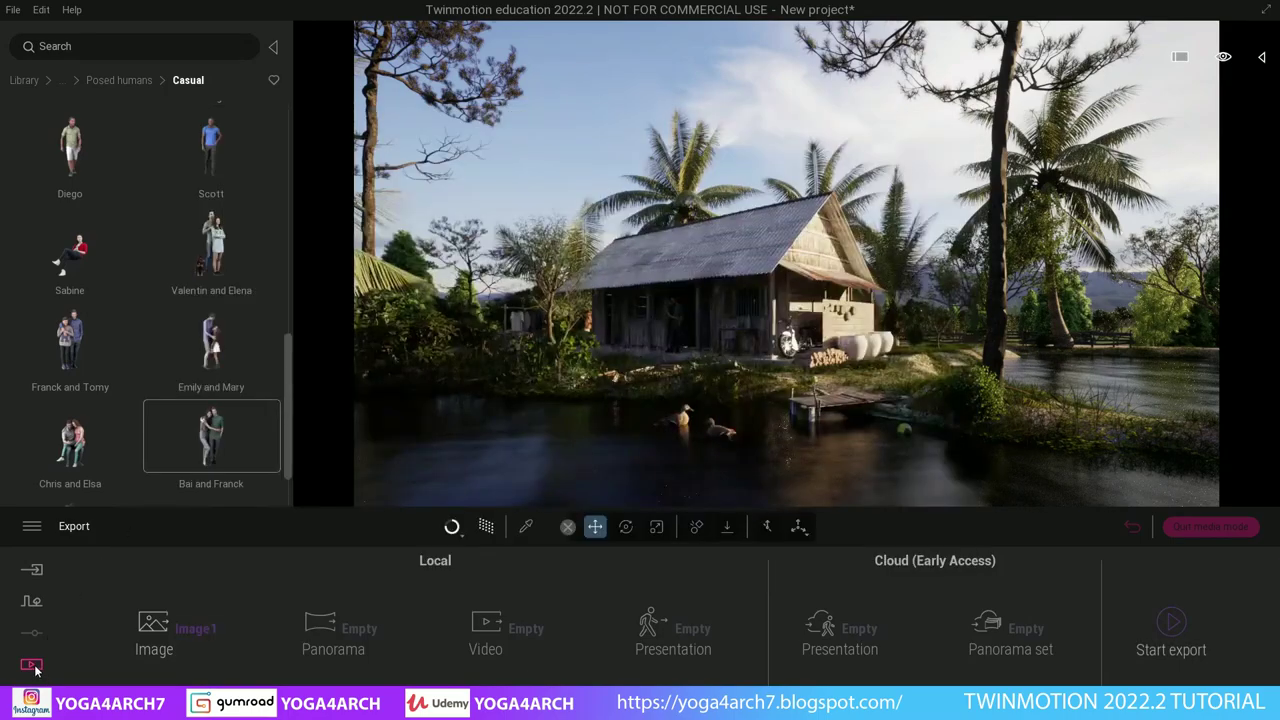
left_click(31, 665)
- Set Image1's output size to 4K UHD (3840 × 2160)
left_click(250, 630)
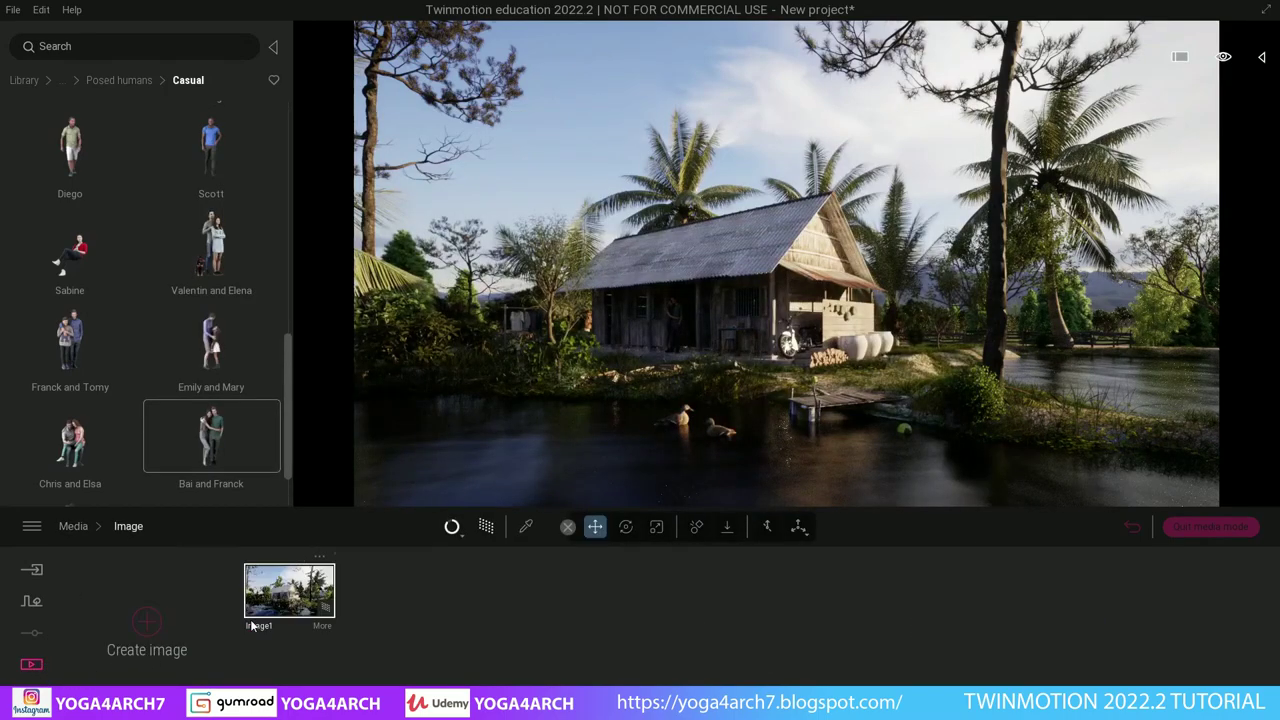
left_click(322, 627)
left_click(1092, 632)
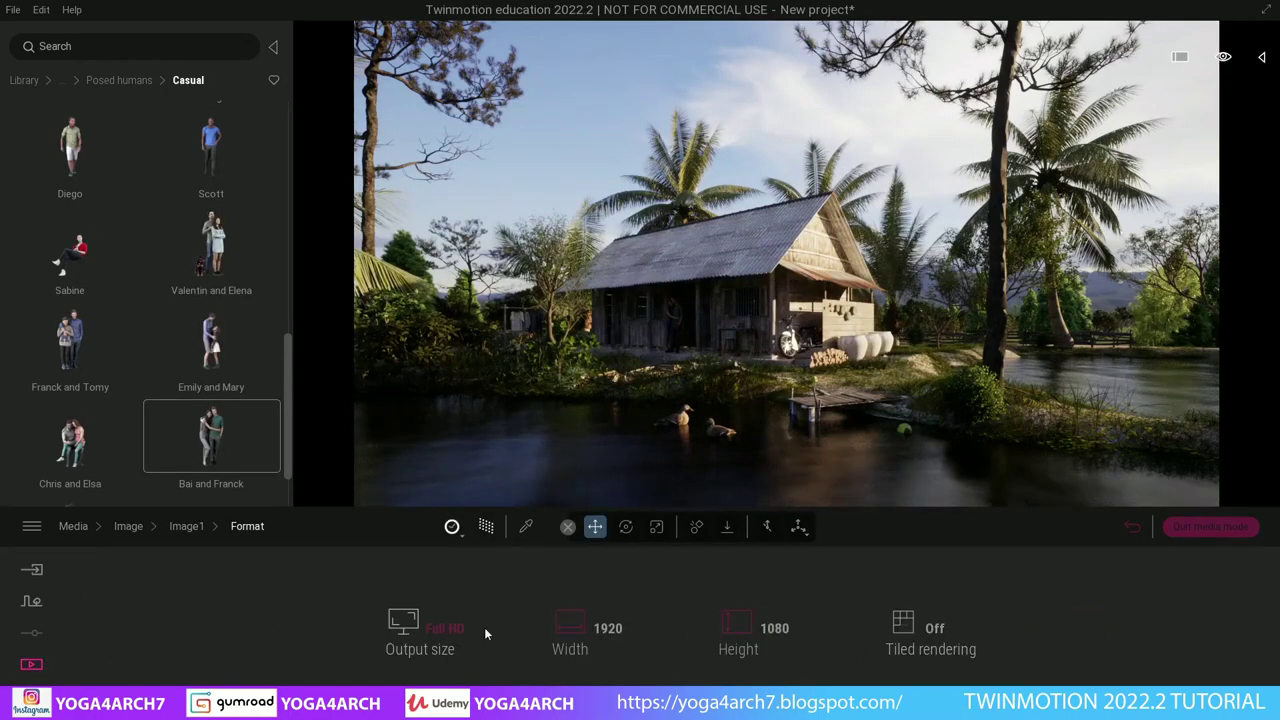
left_click(450, 629)
left_click(425, 510)
- Create a new image, Image3, and open its settings
left_click(128, 526)
left_click(147, 622)
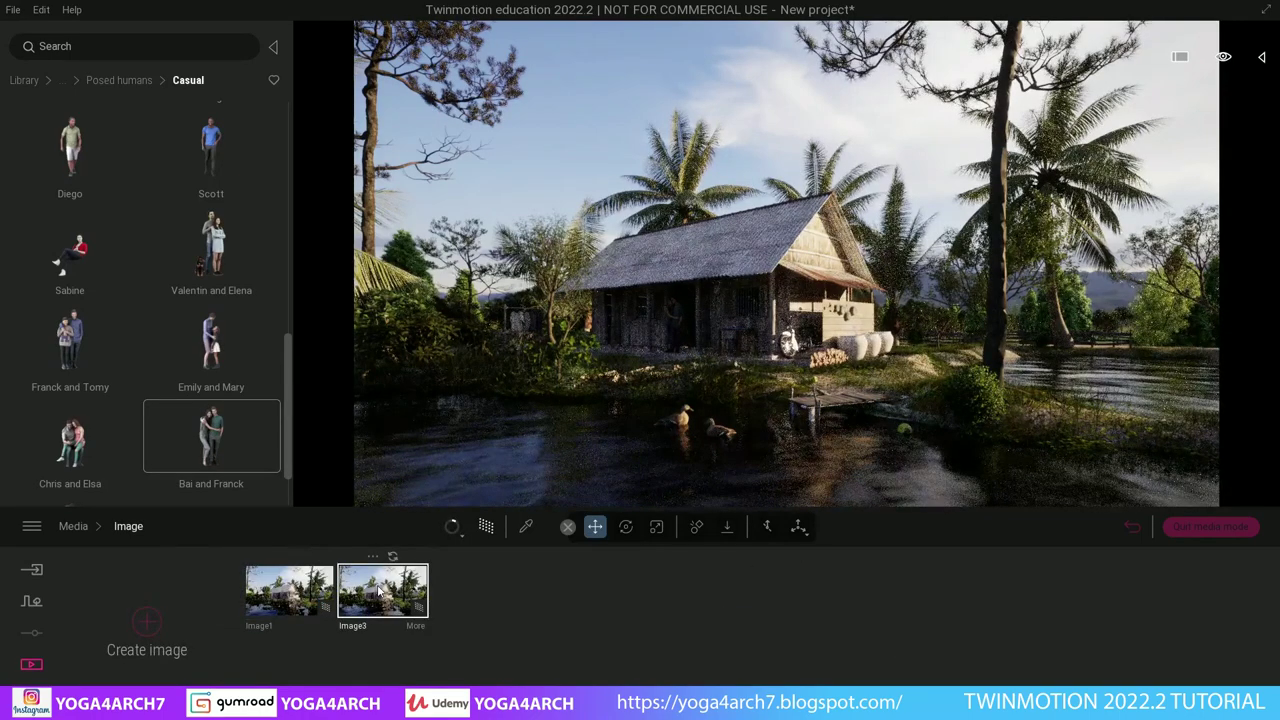
left_click(415, 627)
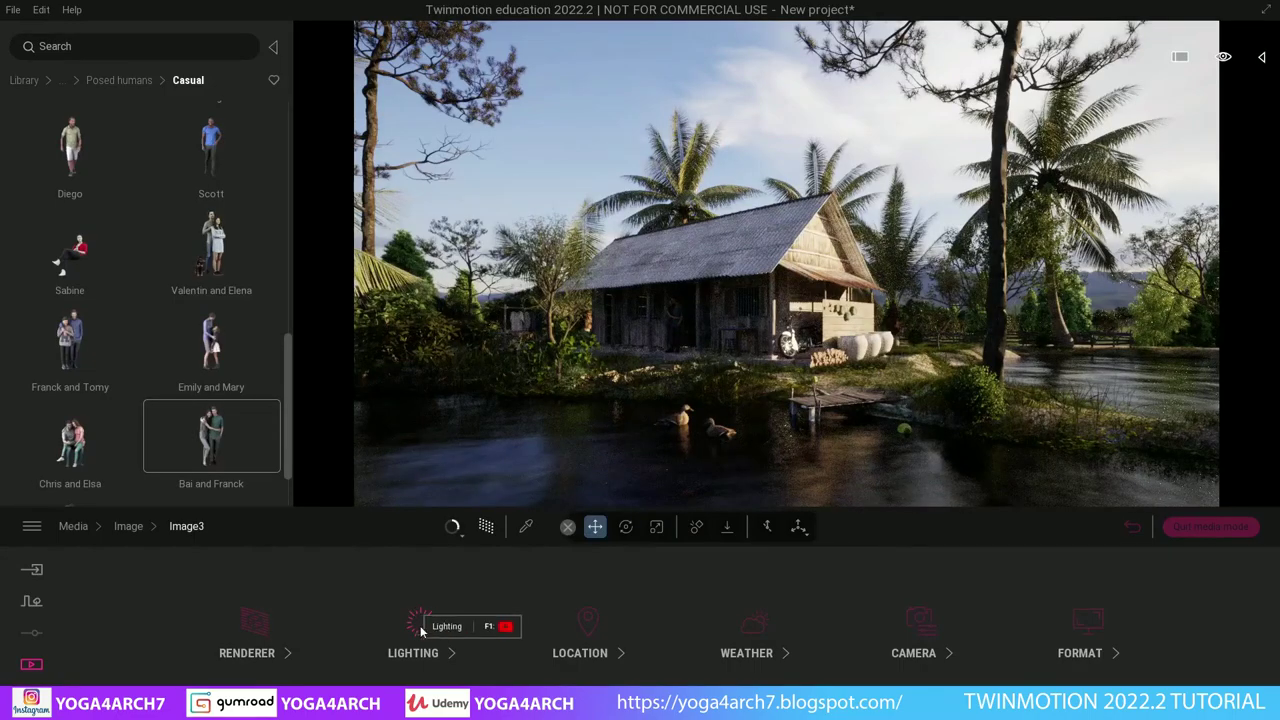
- Raise Image3's ambient light to 1.90 and increase its exposure
left_click(420, 625)
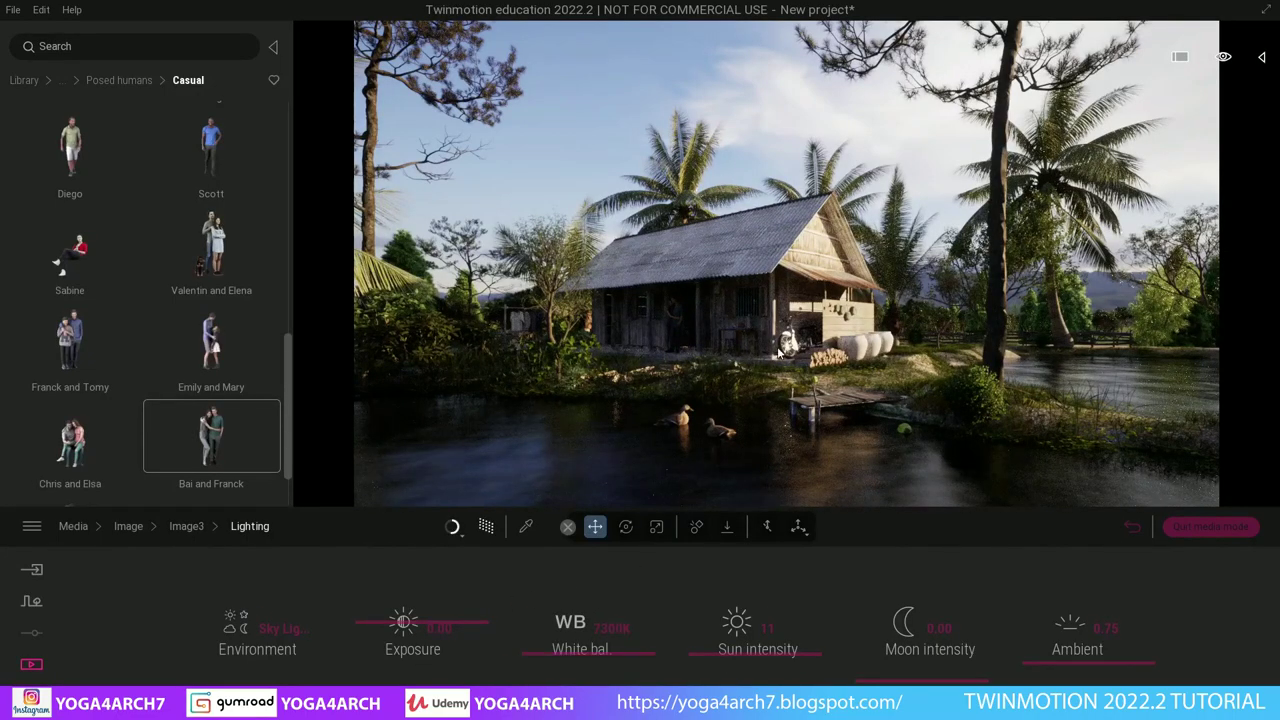
left_click_drag(1053, 660, 1068, 652)
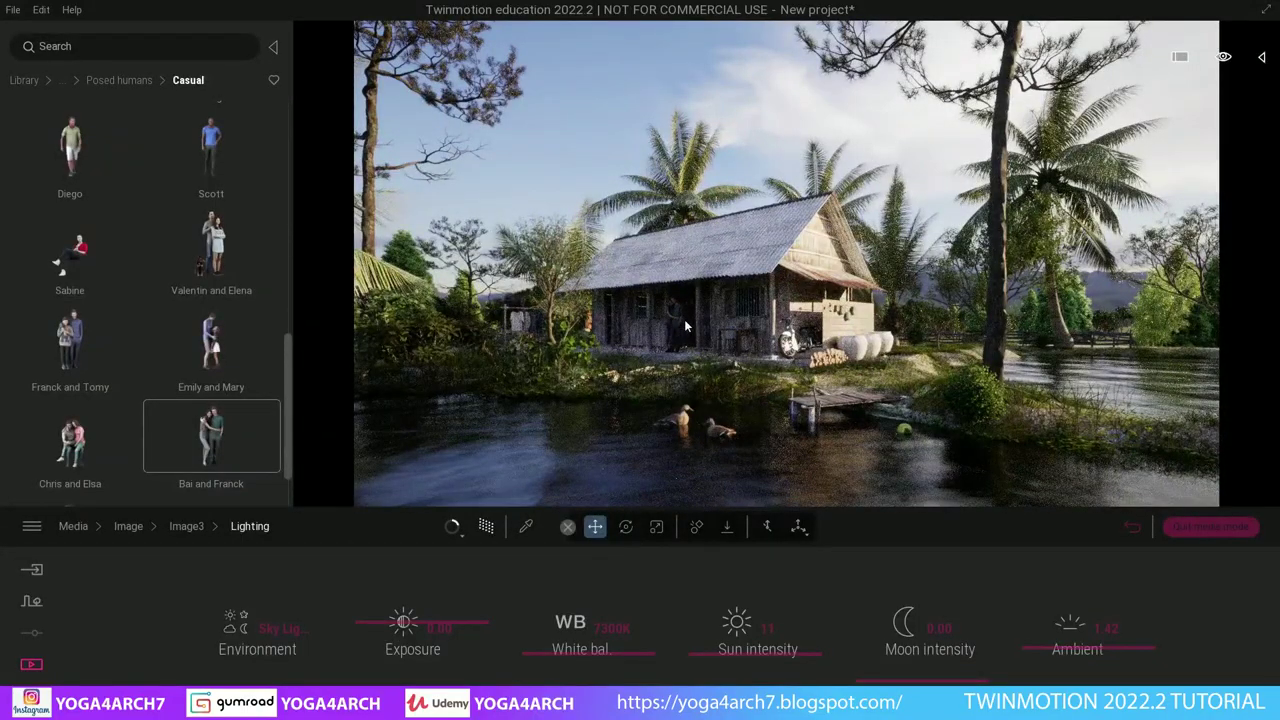
left_click_drag(1041, 651, 1046, 643)
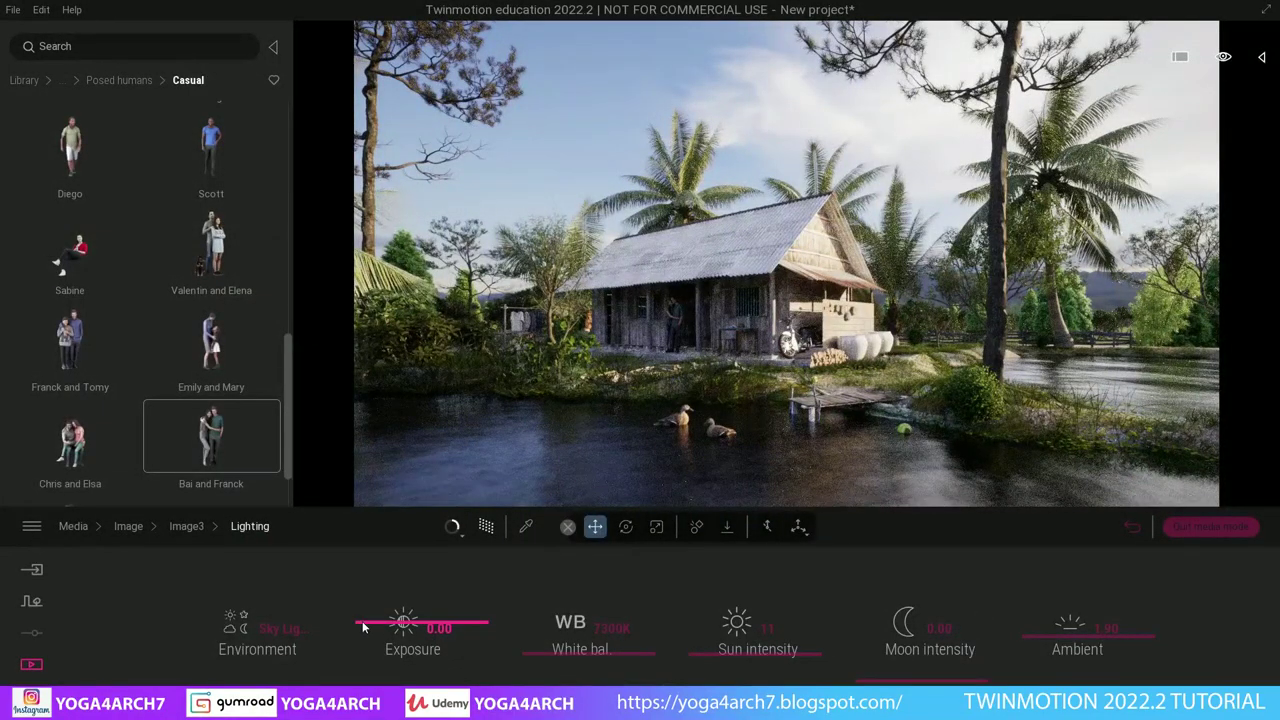
left_click_drag(363, 627, 366, 616)
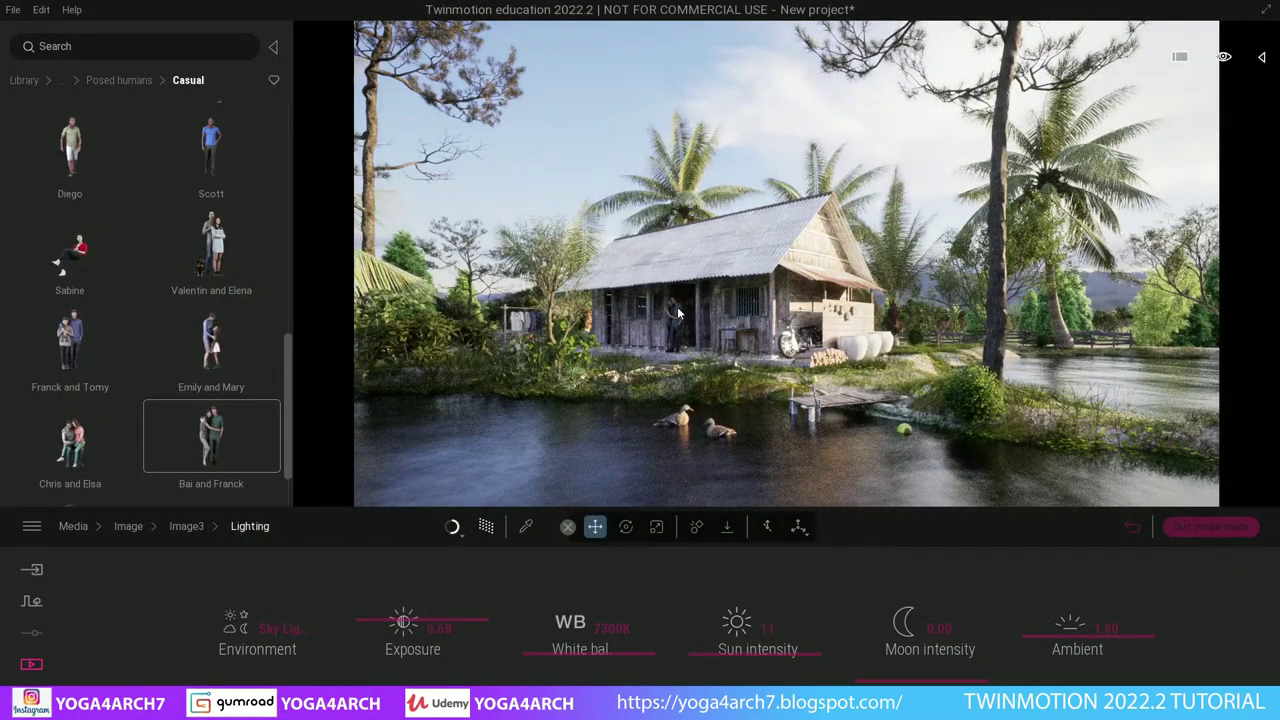
type(".5")
left_click(440, 629)
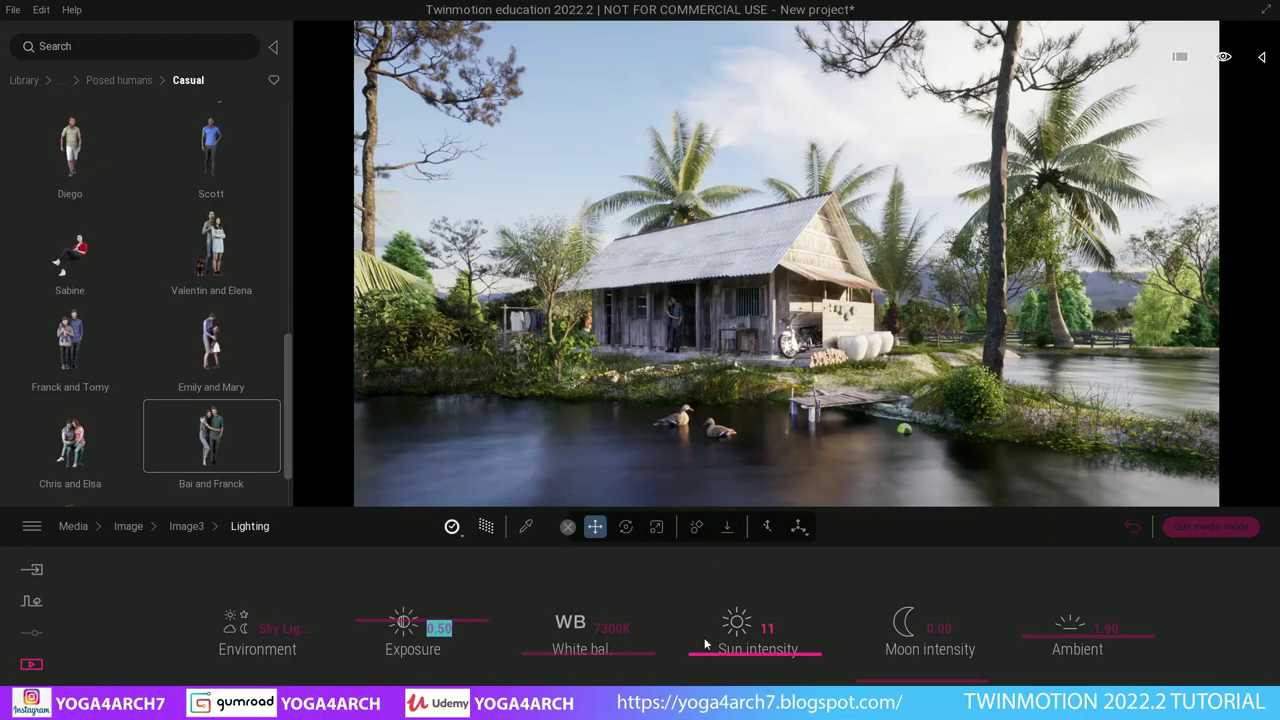
- Set white balance to 7330K, exposure to 0.34 and sun intensity to 32
left_click_drag(707, 659, 724, 633)
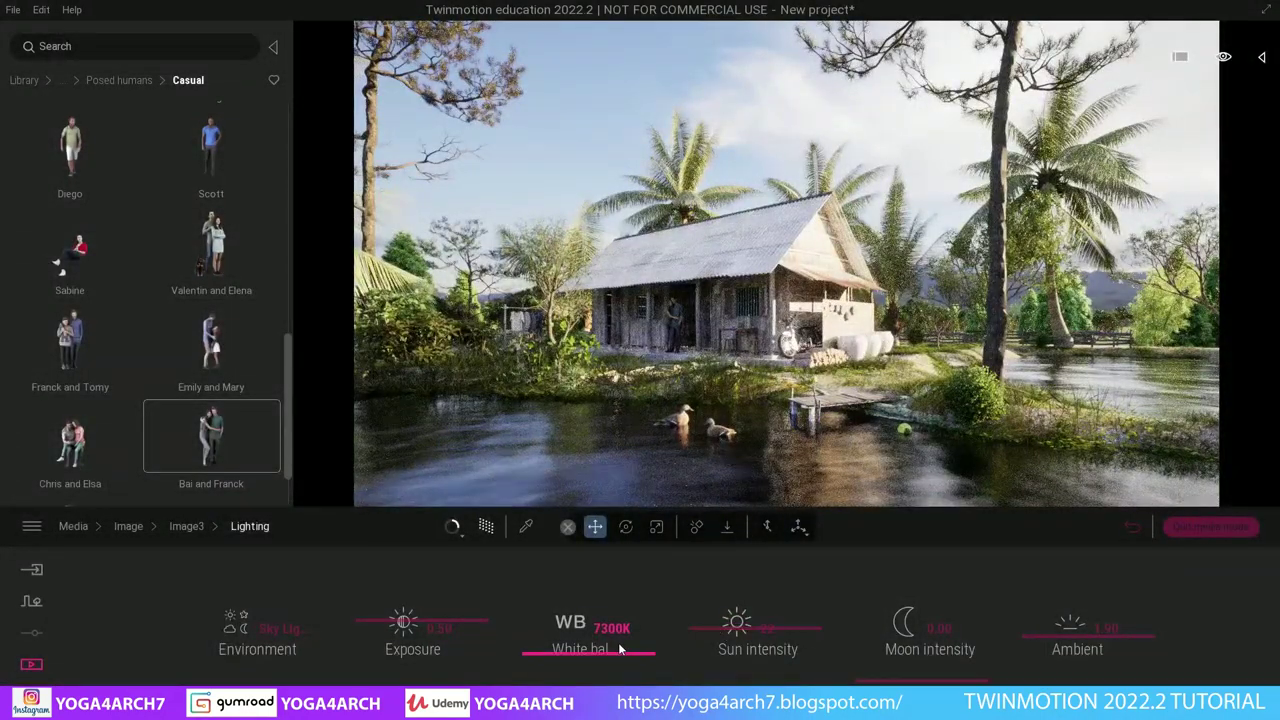
mouse_move(541, 657)
left_mouse_down()
mouse_move(546, 643)
mouse_move(547, 656)
left_mouse_up()
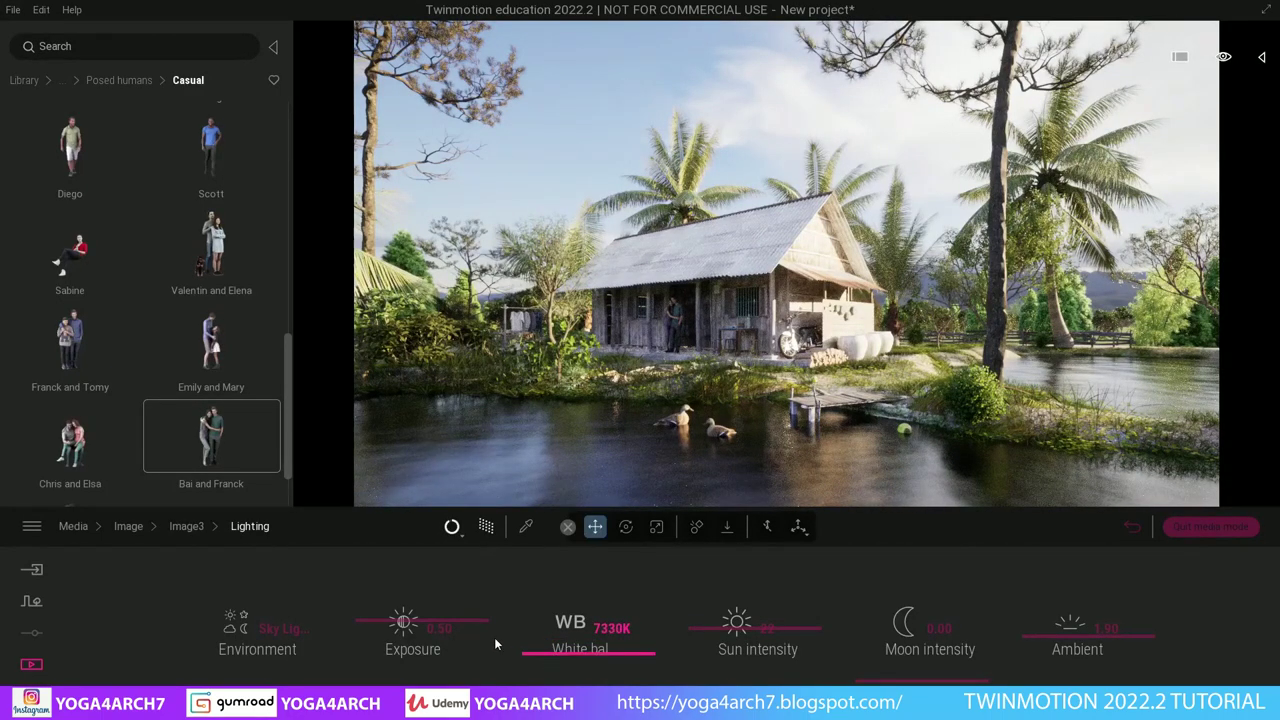
left_click_drag(381, 620, 390, 625)
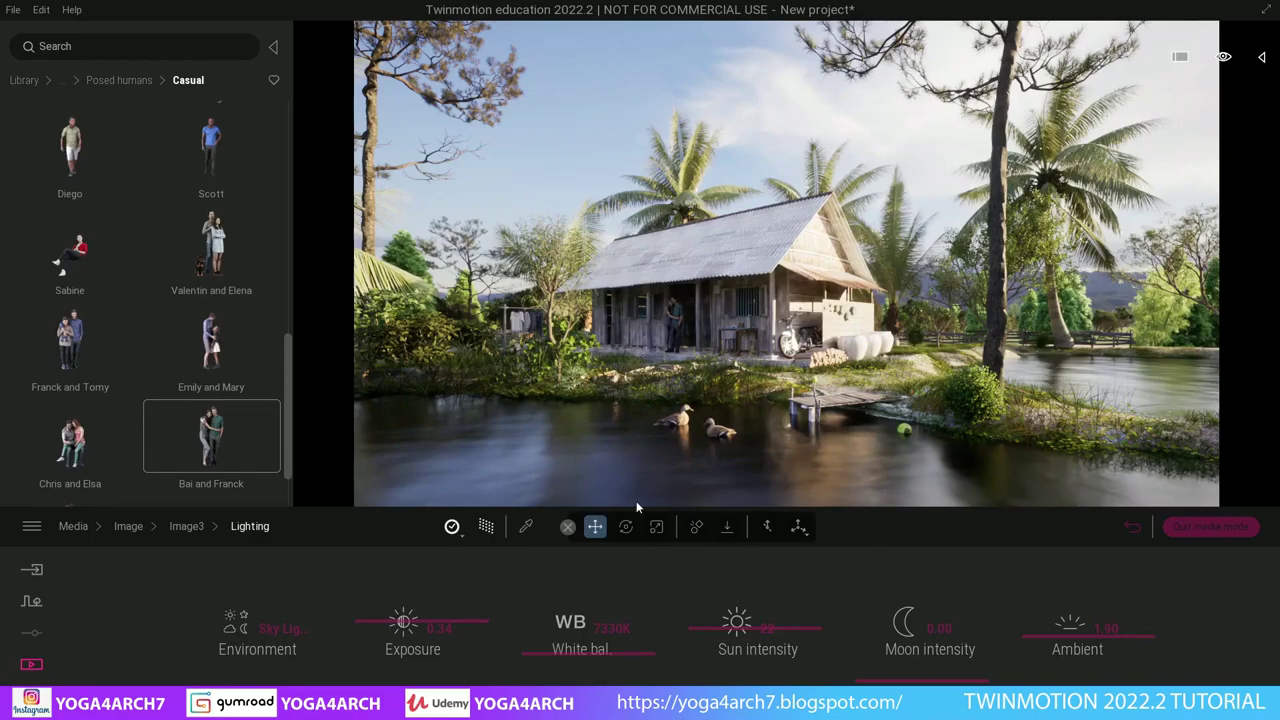
left_click(486, 527)
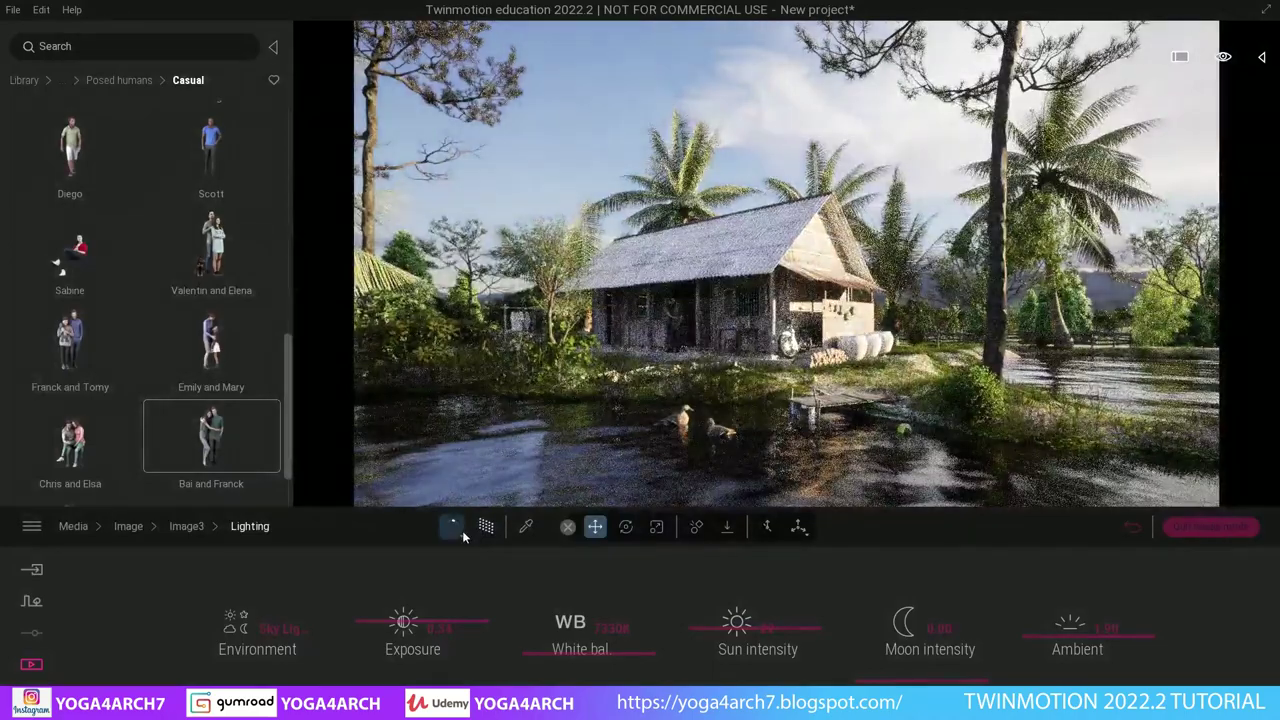
left_click(458, 528)
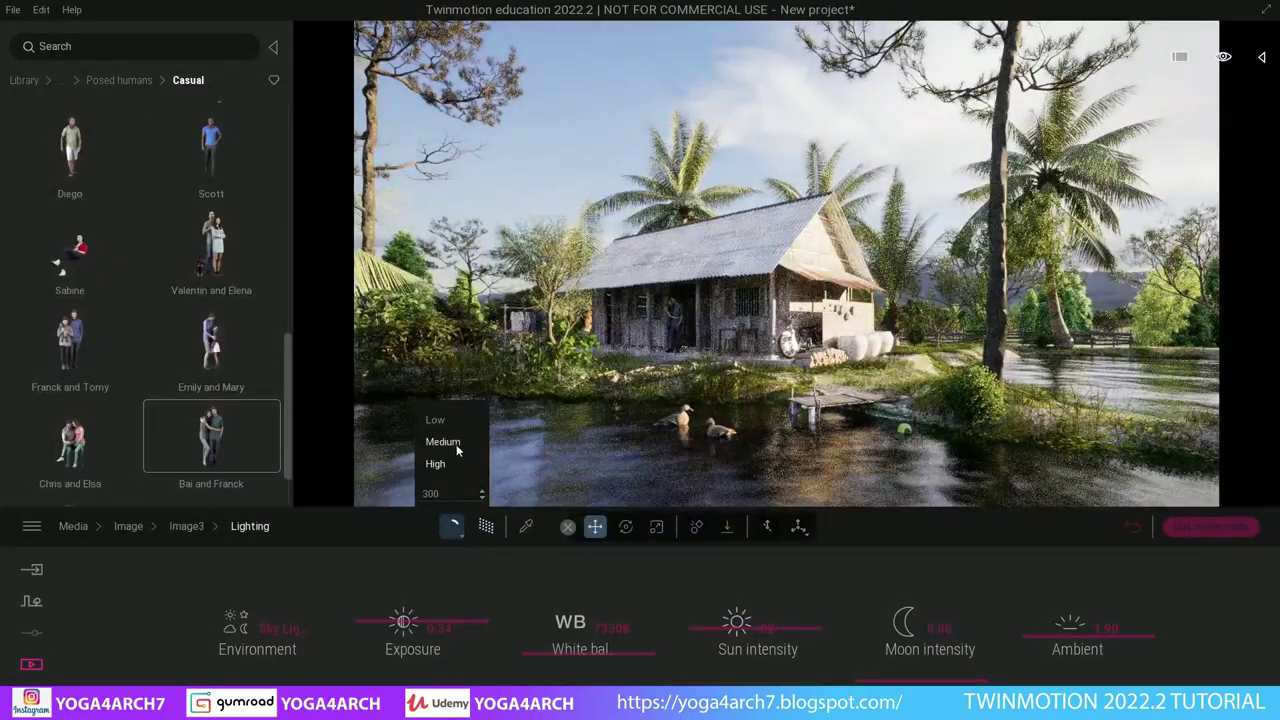
left_click(760, 562)
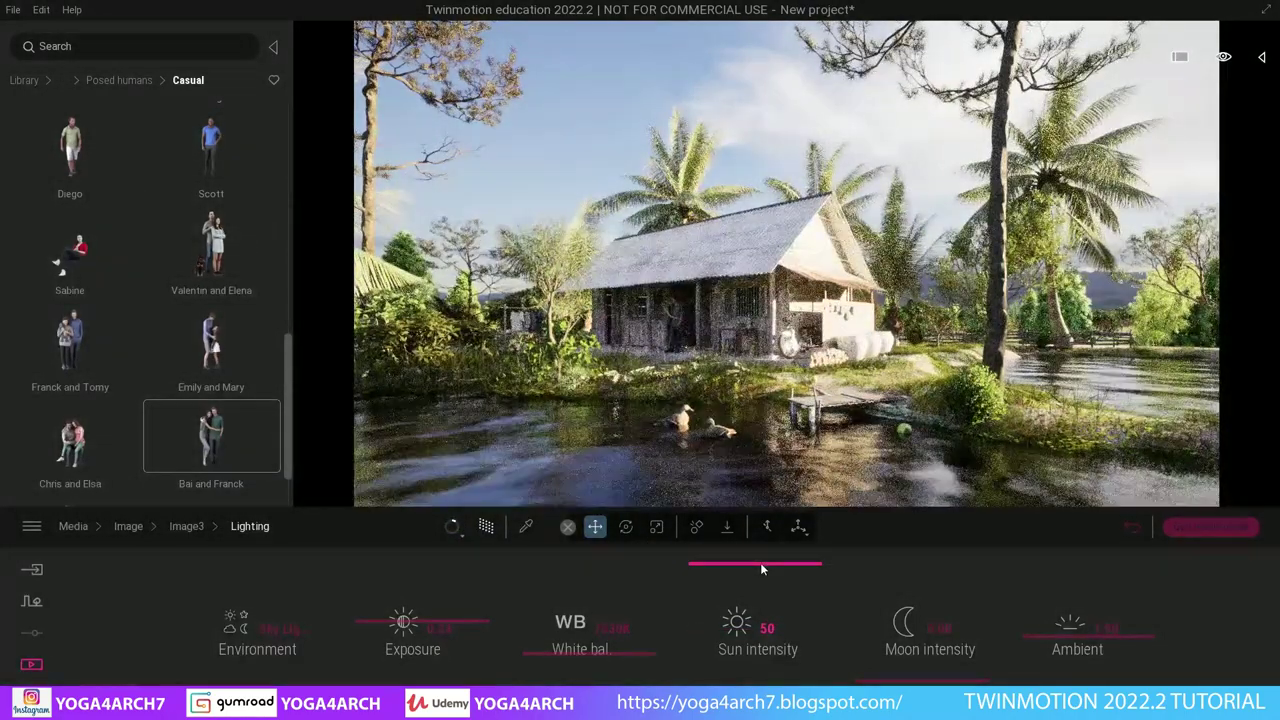
mouse_move(760, 574)
left_mouse_down()
mouse_move(757, 624)
mouse_move(758, 577)
left_mouse_up()
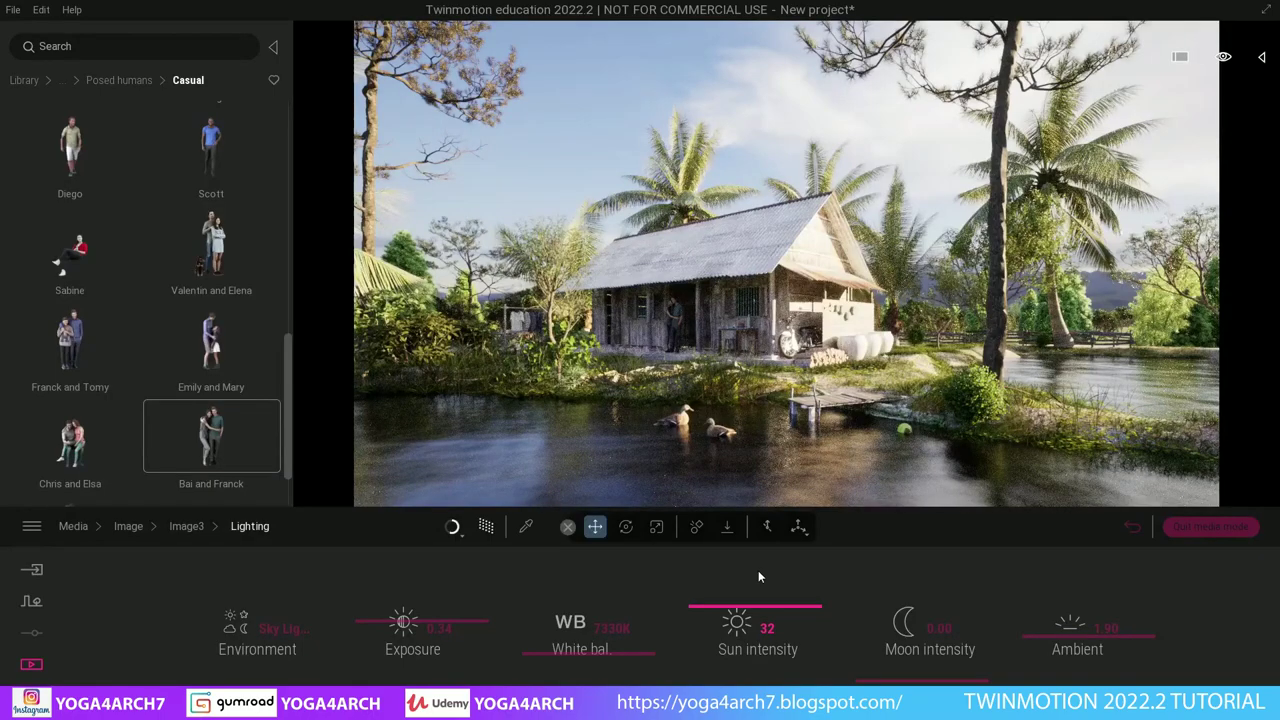
left_click(180, 526)
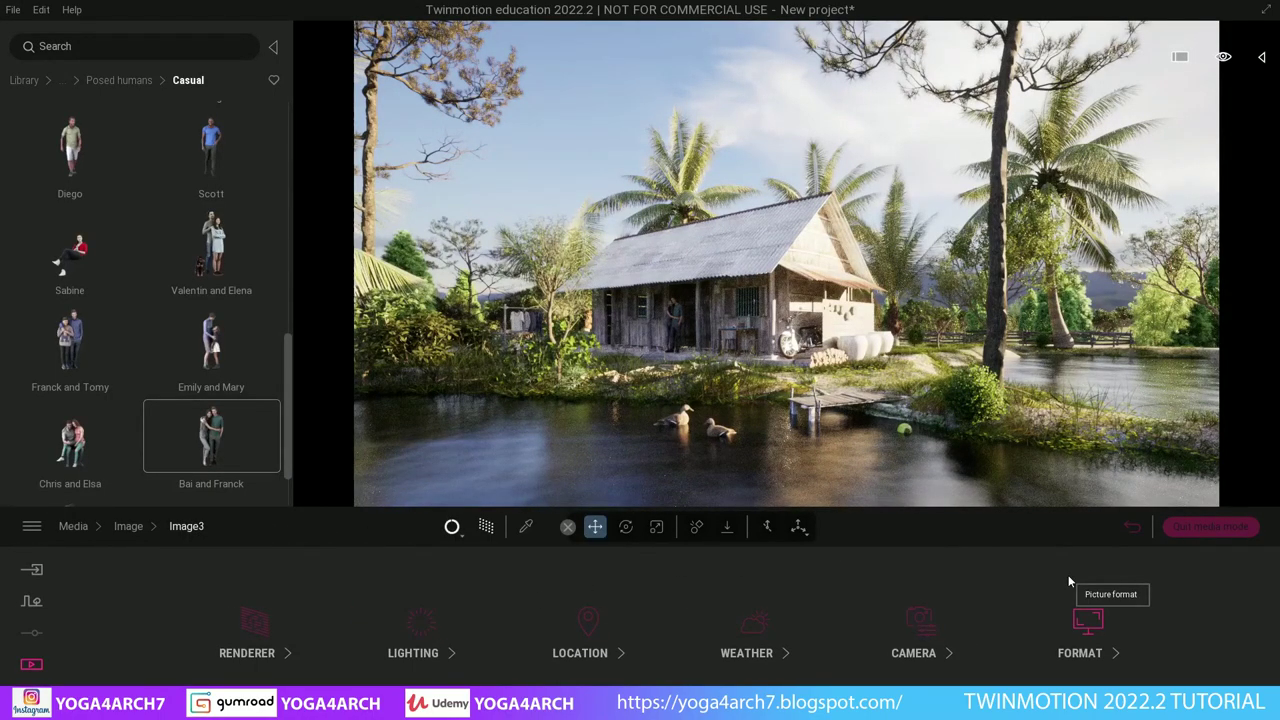
- Set Image3's vignetting to 71% and color gradient contrast to 52%
left_click(952, 605)
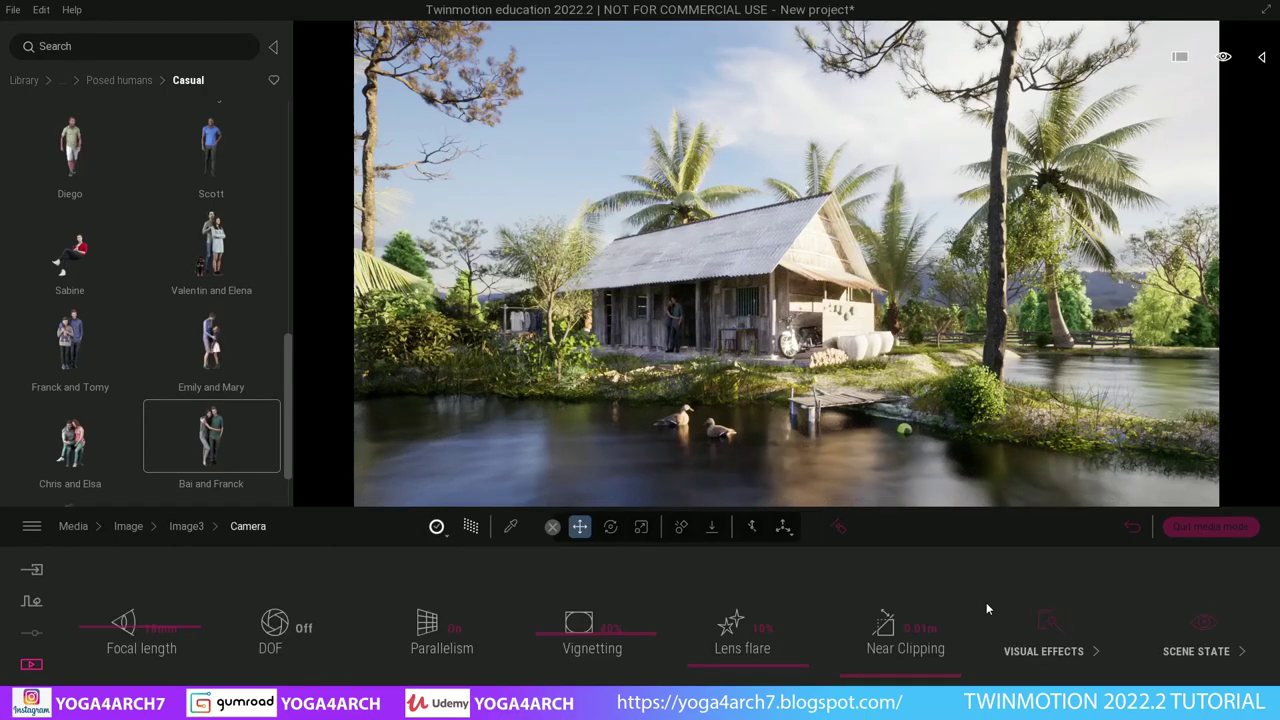
left_click_drag(532, 641, 562, 591)
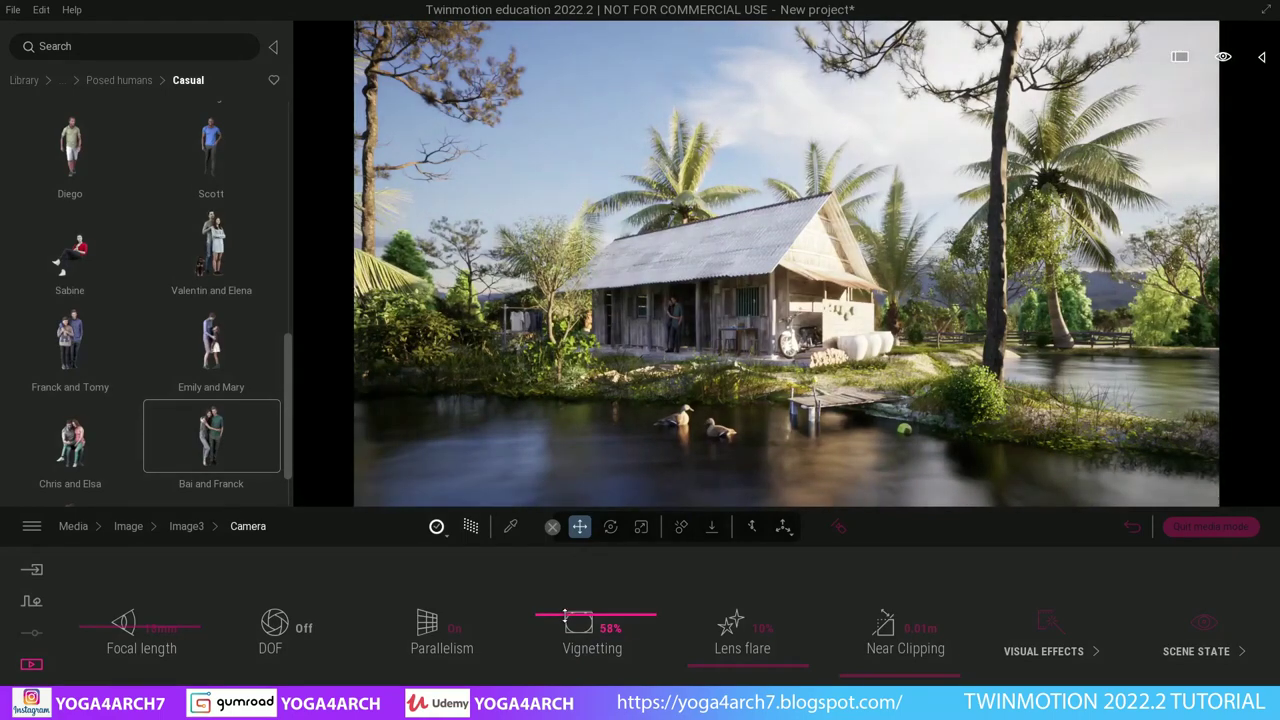
left_click_drag(562, 591, 572, 600)
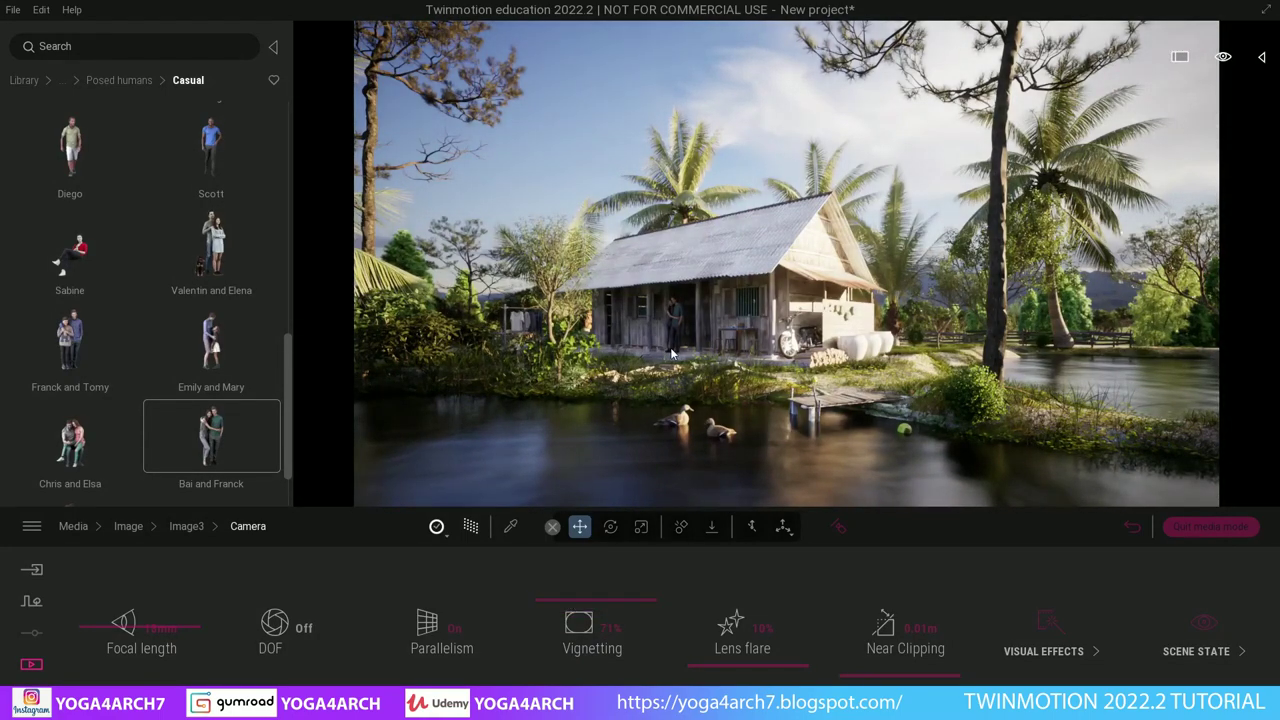
left_click(1046, 624)
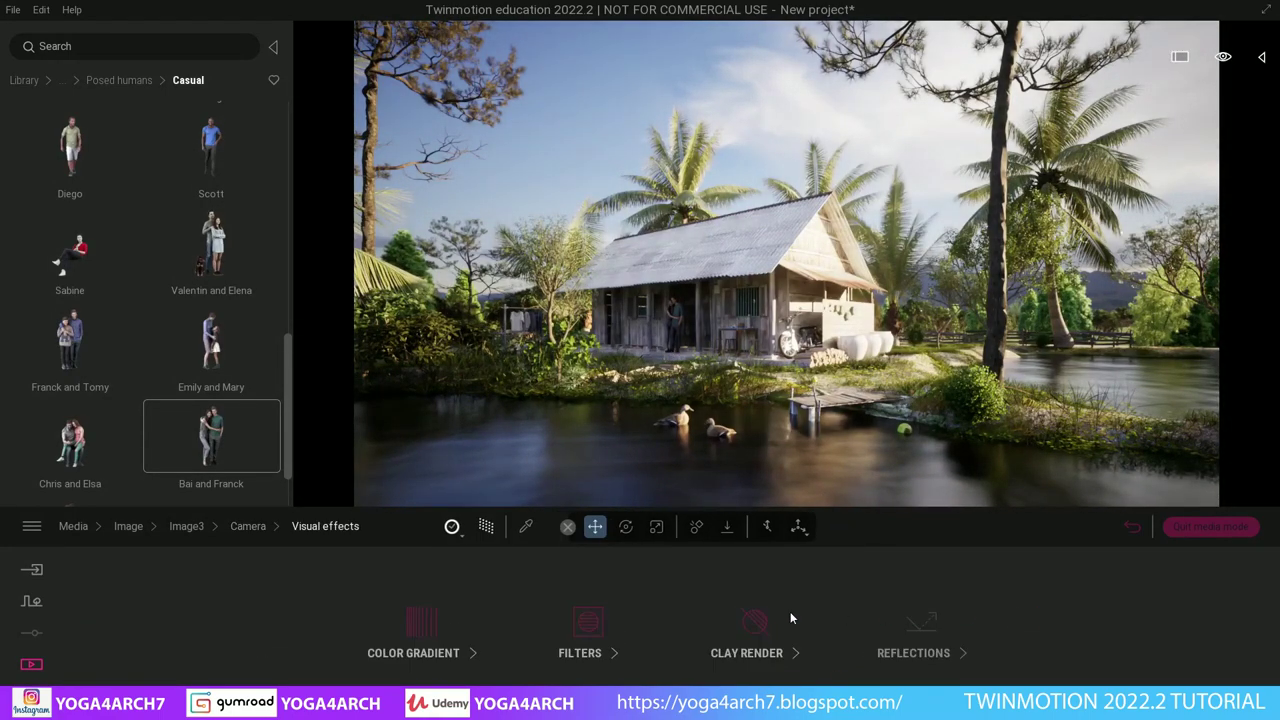
left_click(421, 622)
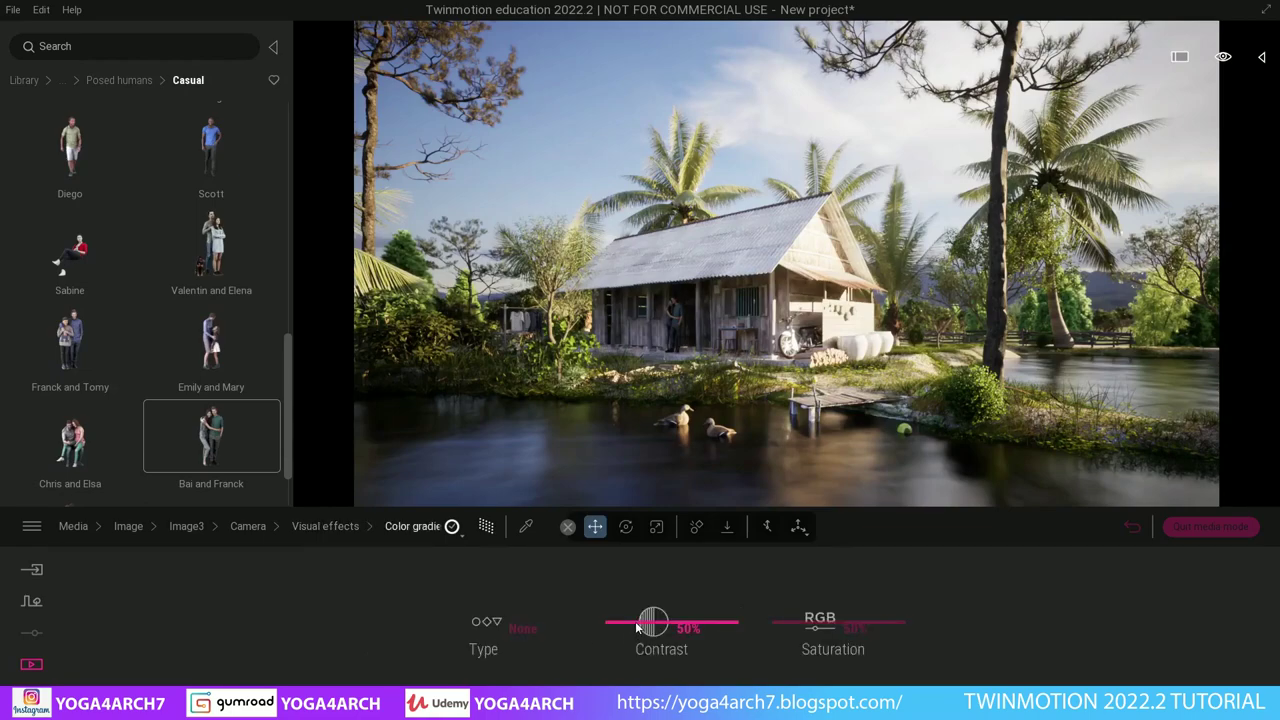
left_click_drag(636, 627, 635, 617)
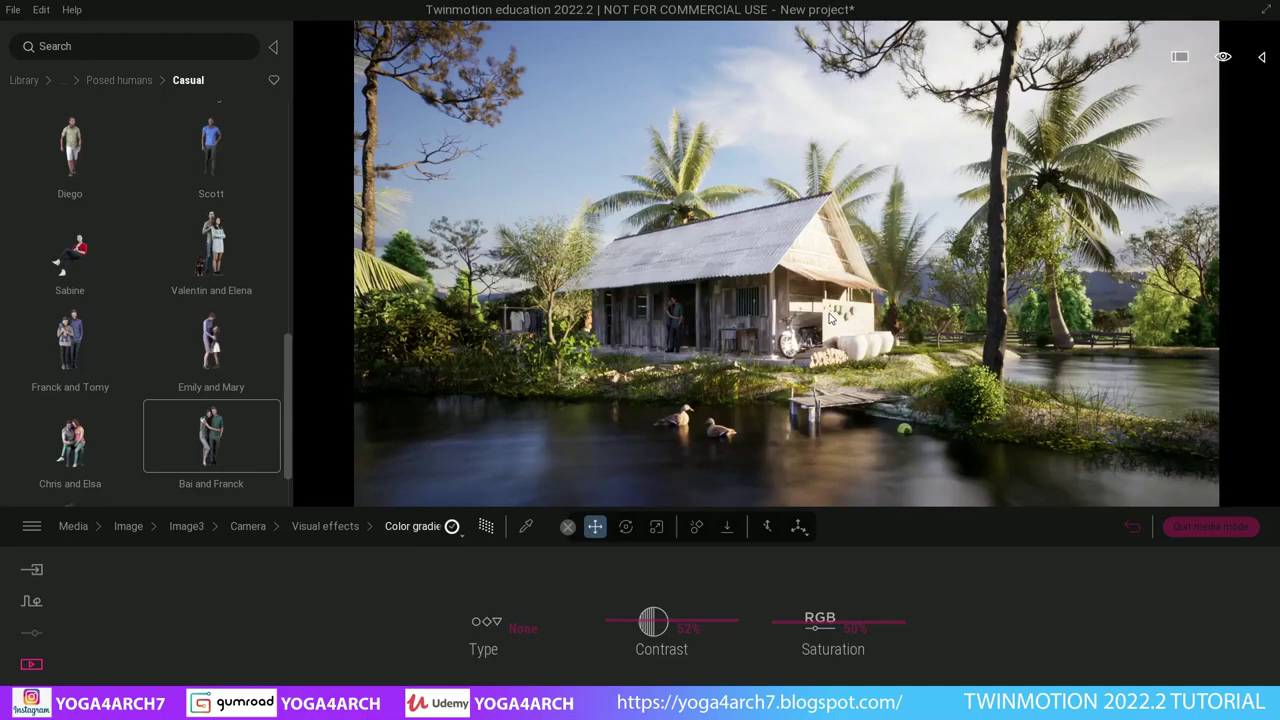
- Export Image3 alone, with Image1 deselected, to the chosen destination folder
left_click(31, 664)
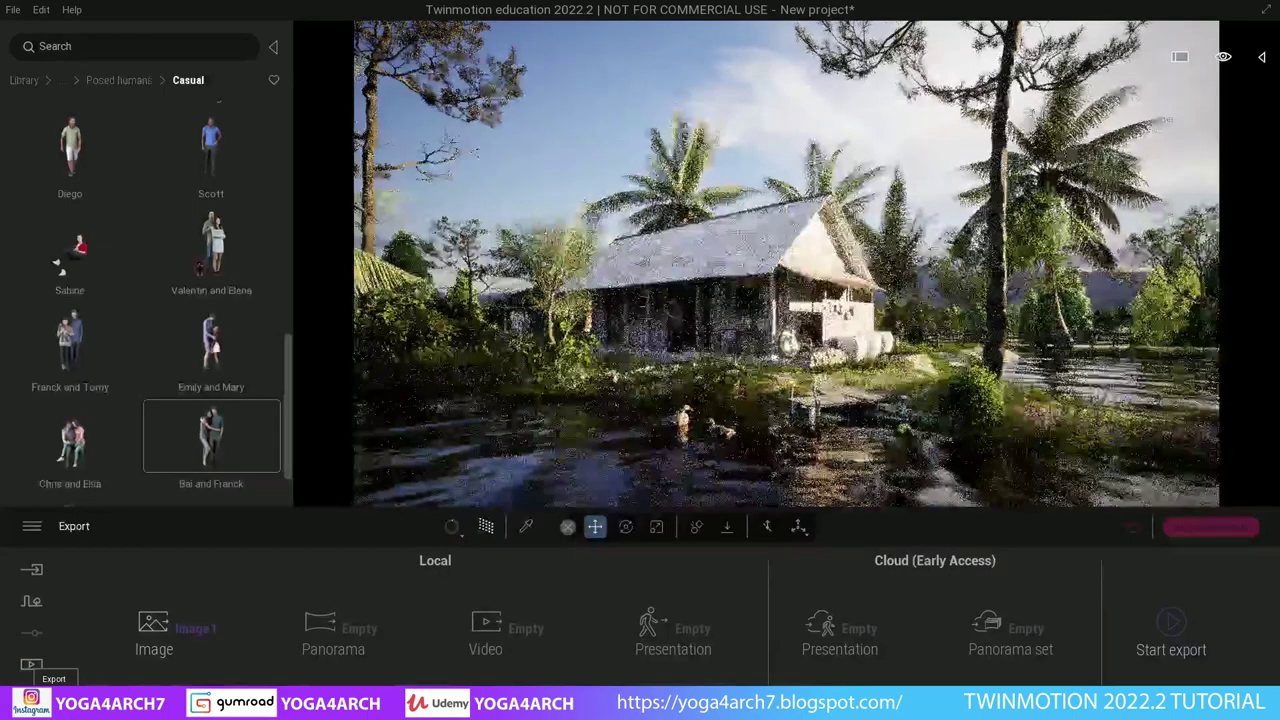
left_click(175, 630)
left_click(210, 225)
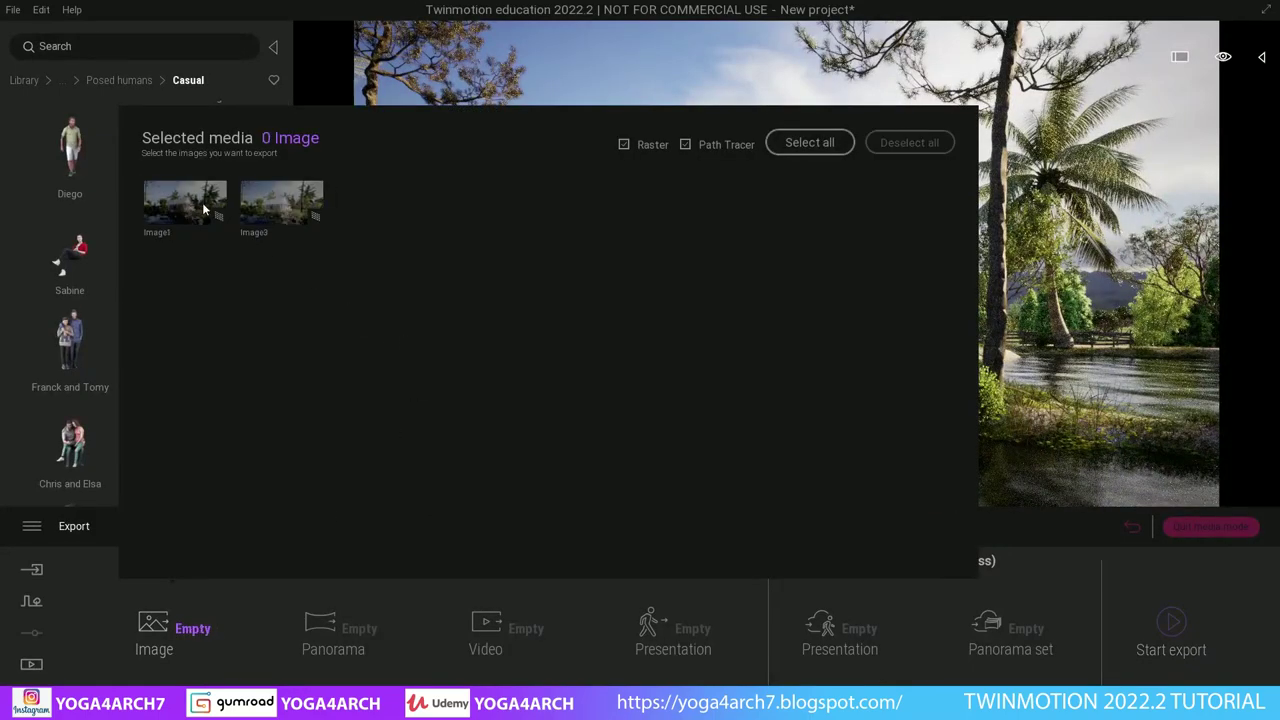
left_click(300, 222)
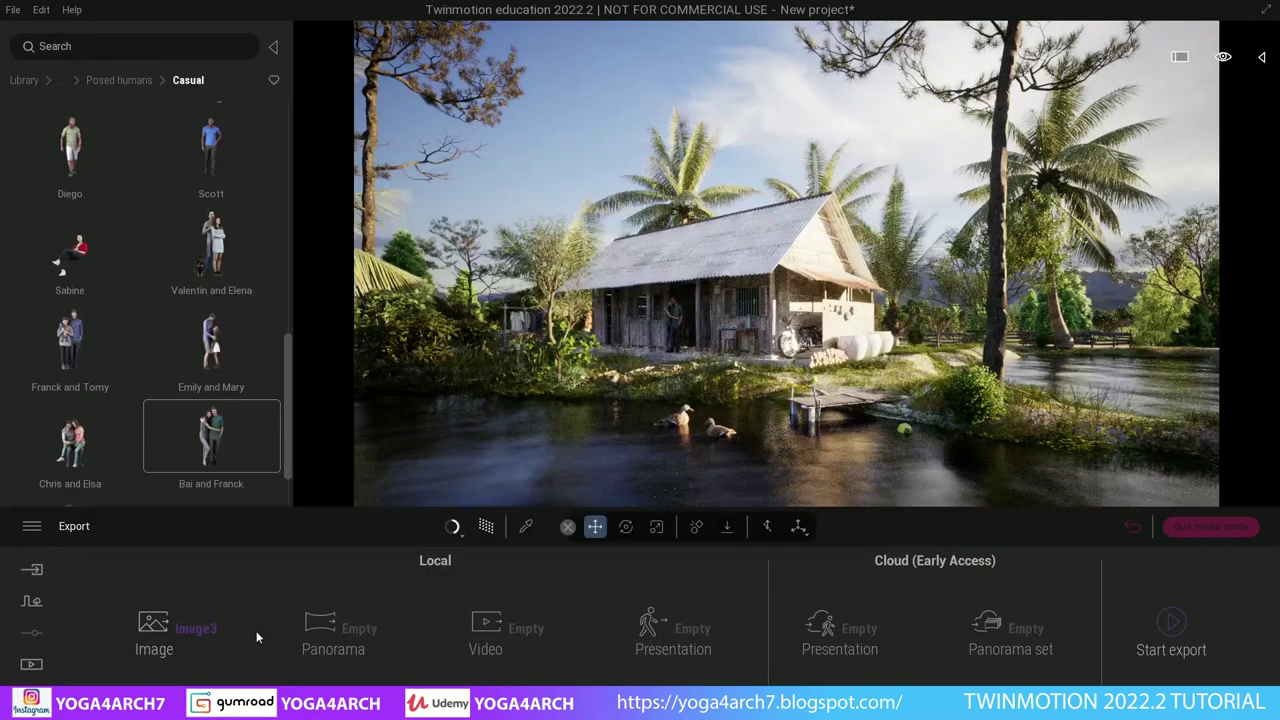
left_click(1170, 630)
left_click(952, 562)
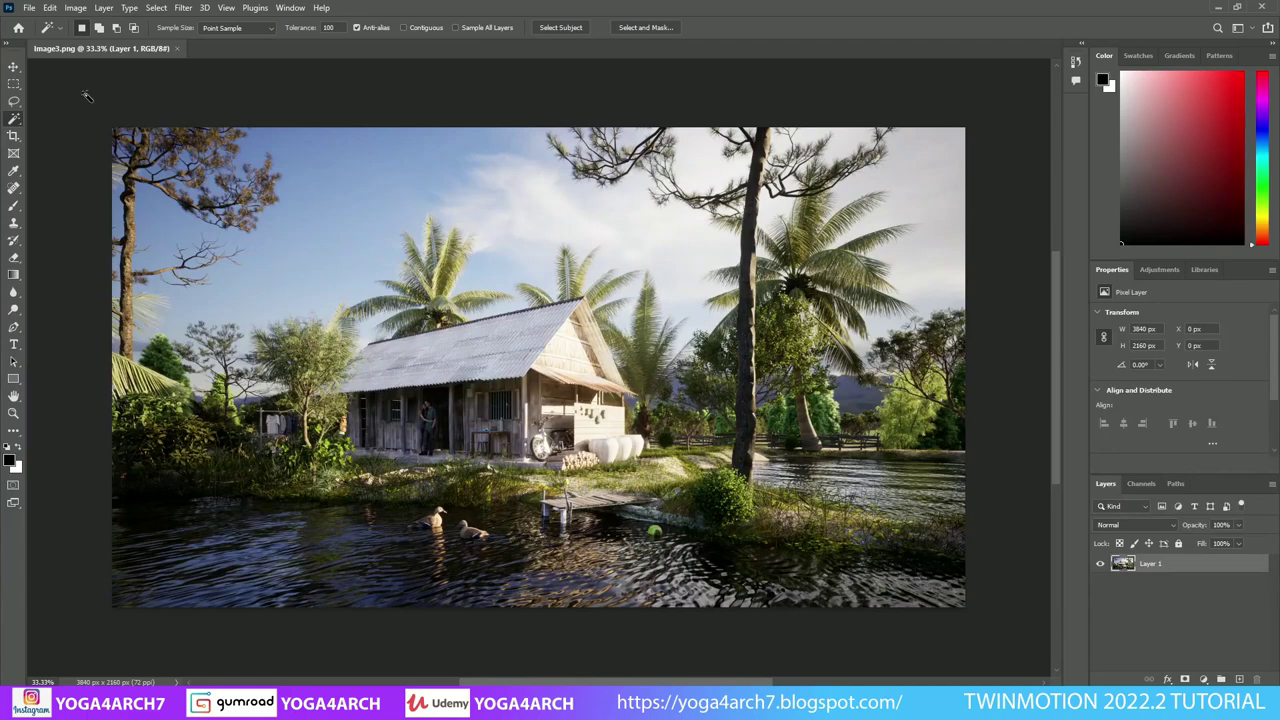
- Duplicate Layer 1 of Image3.png and open the copy in the Camera Raw Filter
key("v")
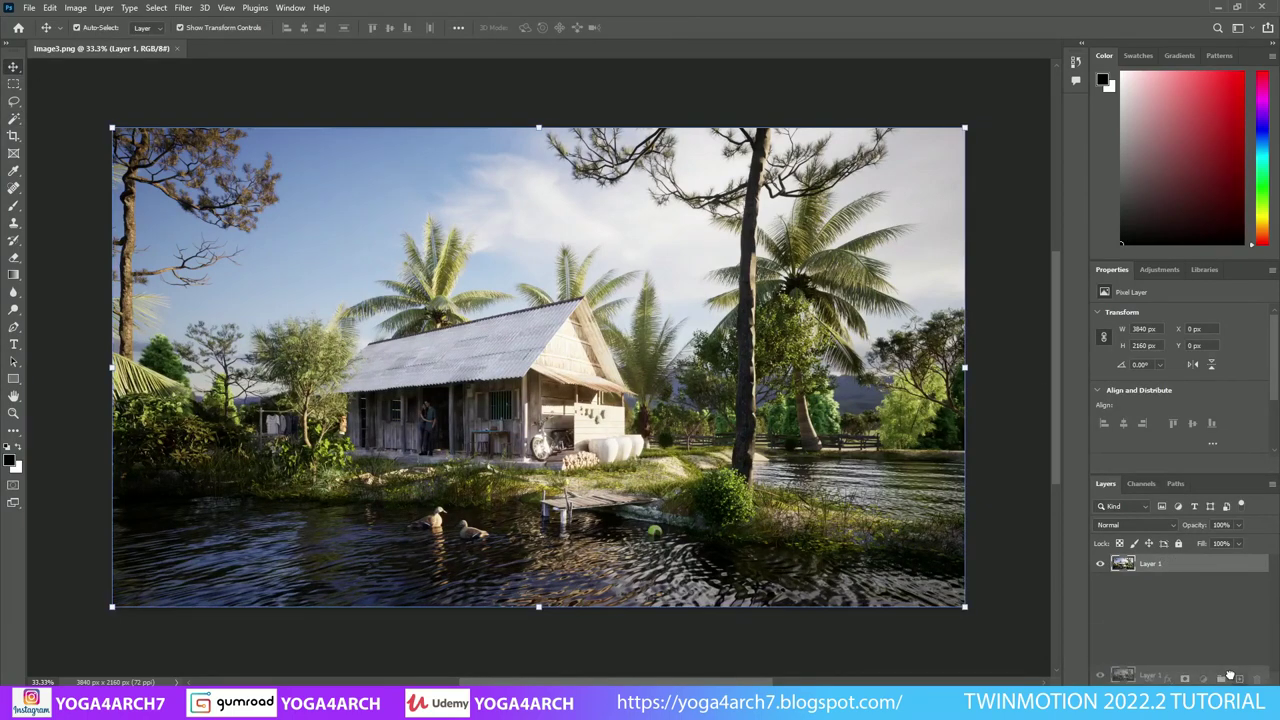
left_click_drag(1179, 564, 1240, 679)
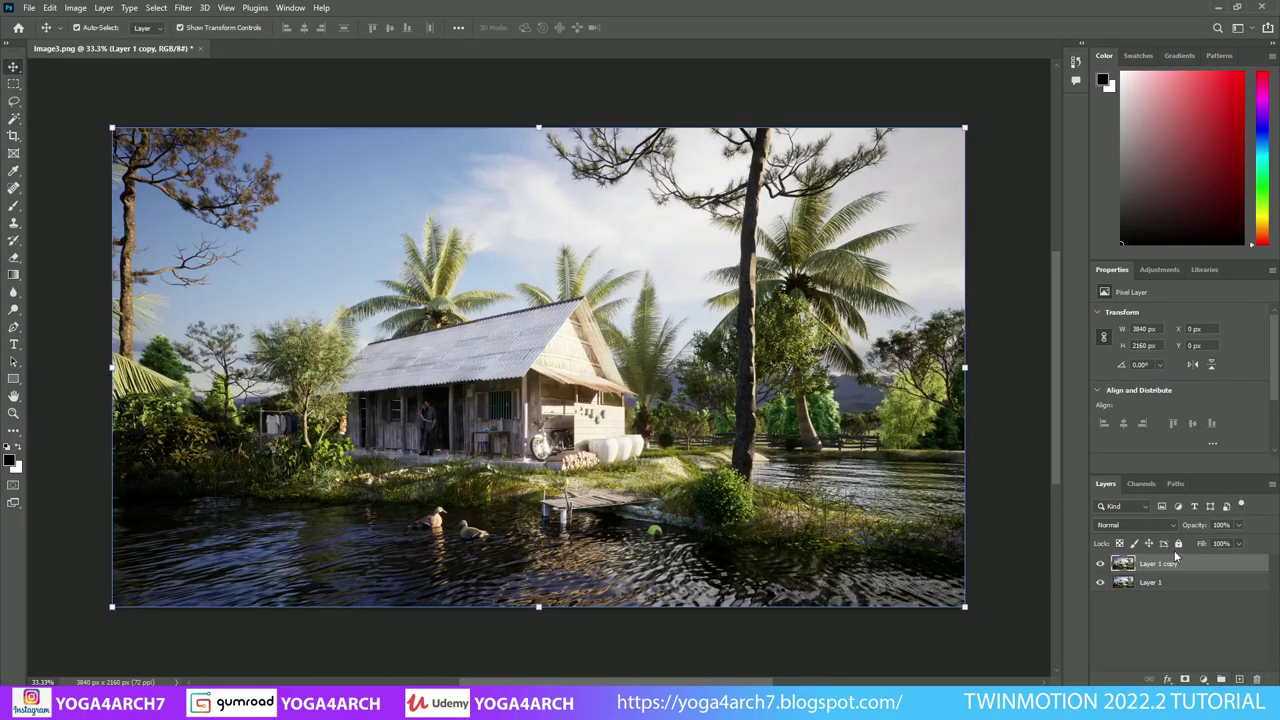
left_click(226, 8)
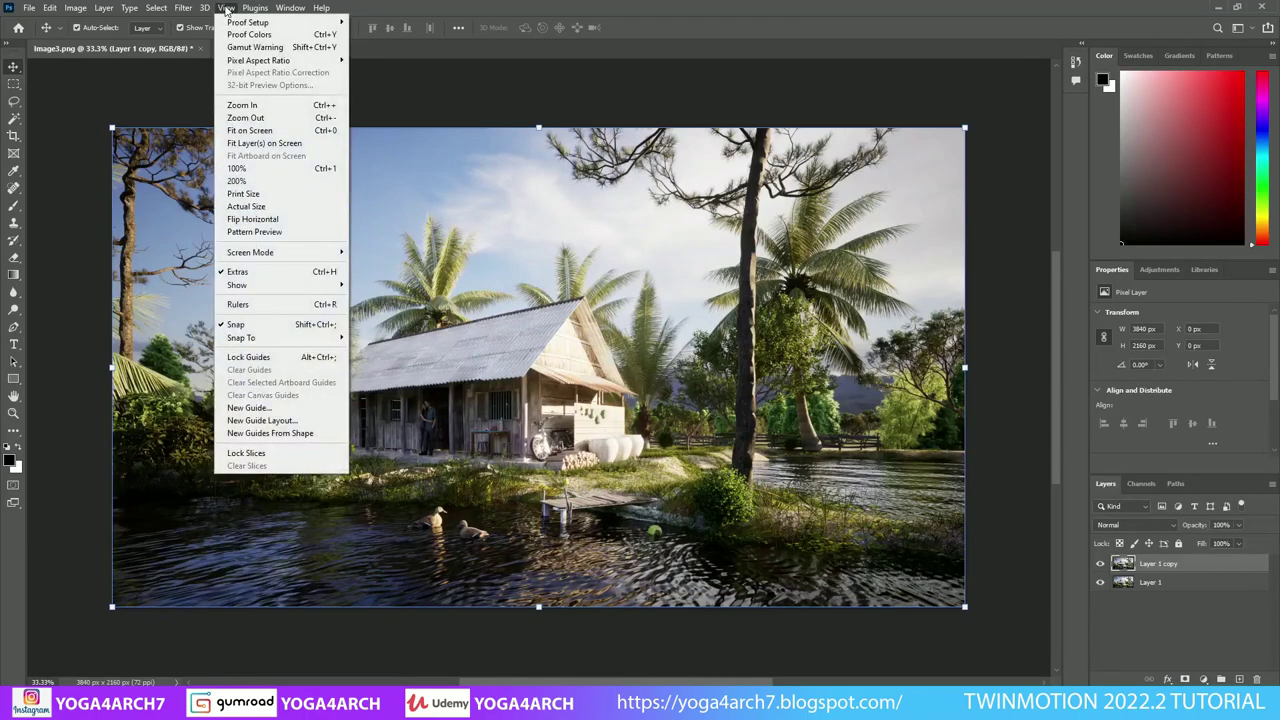
left_click(217, 107)
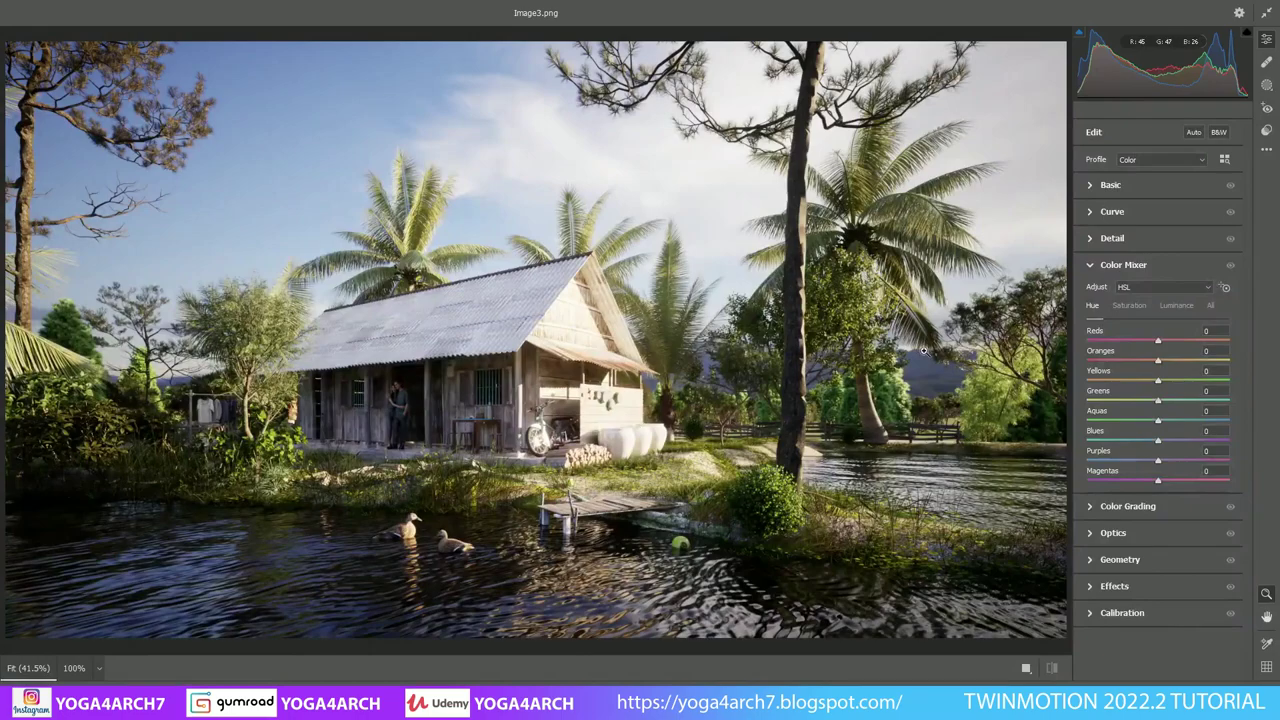
- Compare Auto tone on and off, leave it off, and shift Oranges toward red
left_click(1191, 133)
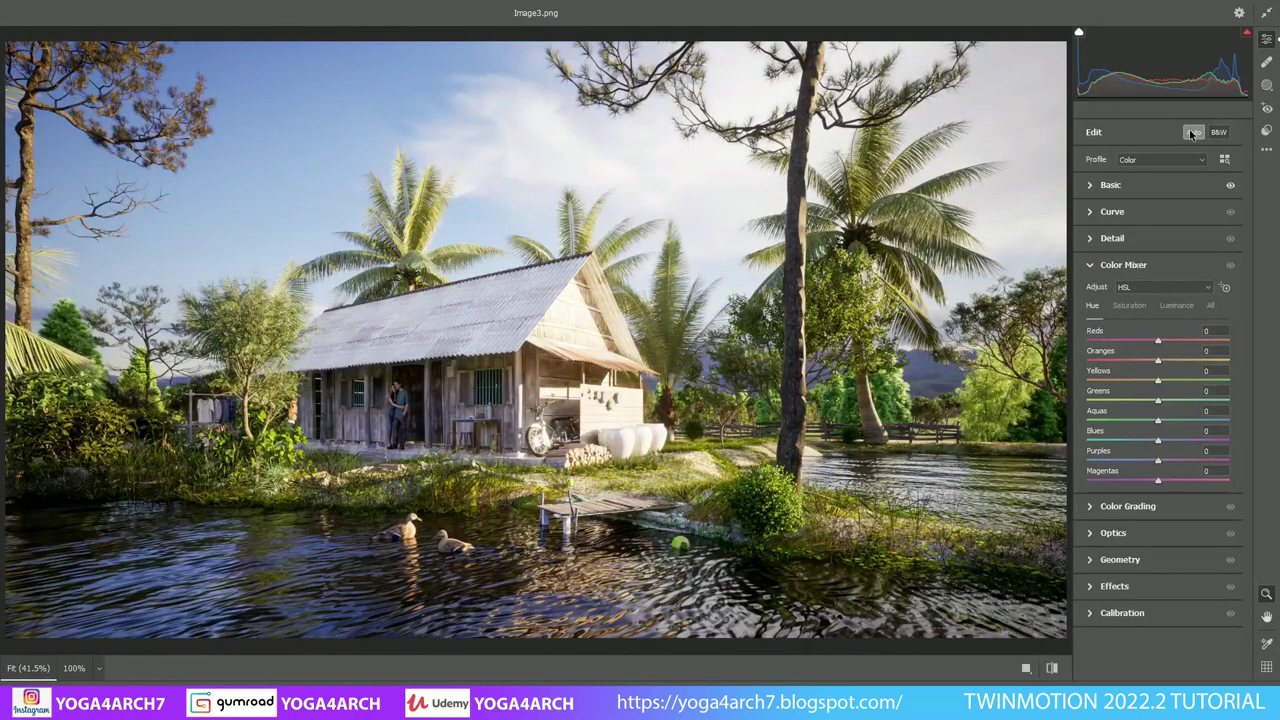
left_click(1192, 133)
left_click(1192, 133)
left_click(1192, 133)
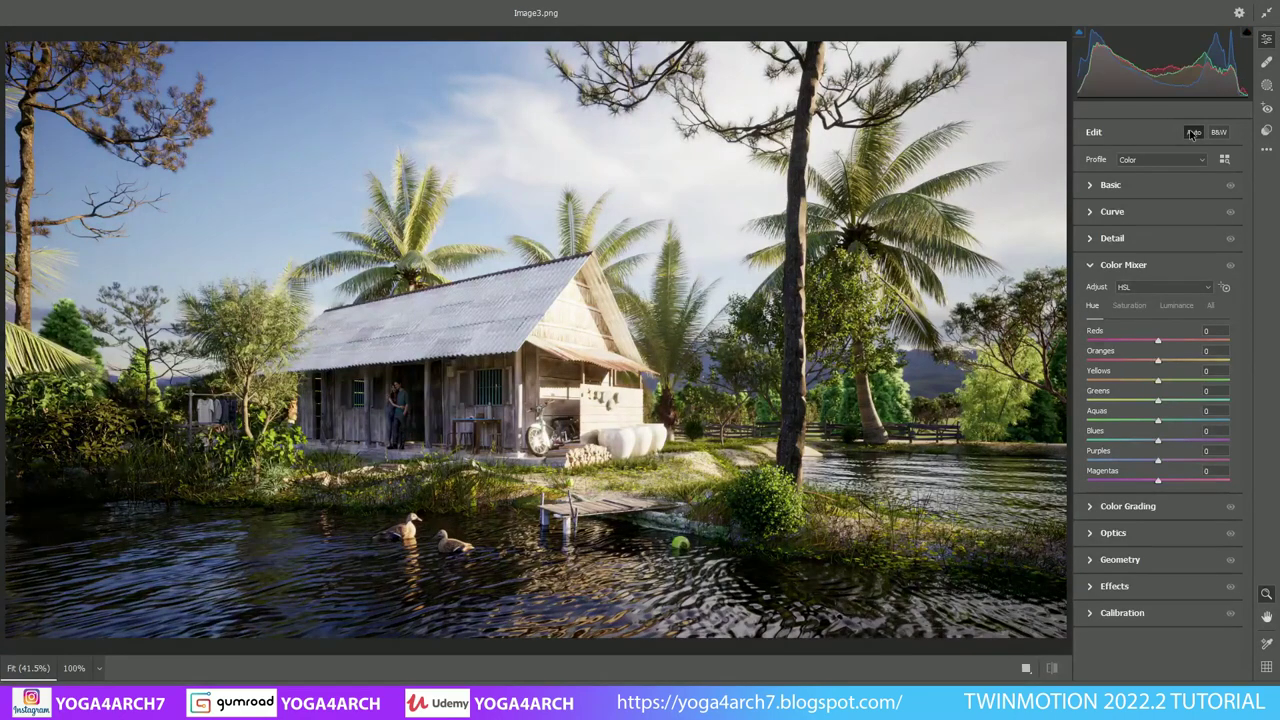
left_click(1191, 133)
left_click(1191, 133)
mouse_move(1158, 360)
left_mouse_down()
mouse_move(1100, 362)
mouse_move(1151, 365)
mouse_move(1112, 383)
mouse_move(1137, 385)
left_mouse_up()
- In Basic, set Shadows +36, Contrast +9, Highlights -6, Clarity +3 and Vibrance +9
left_click(1135, 186)
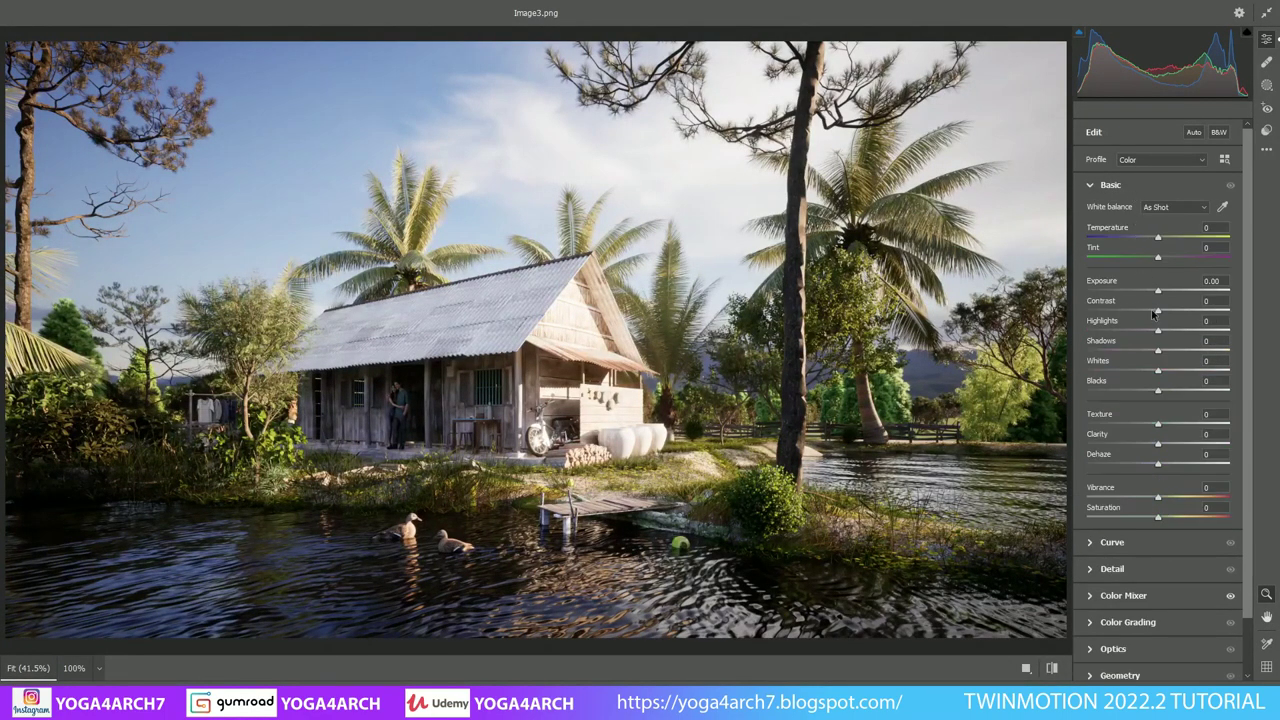
left_click_drag(1157, 354, 1181, 355)
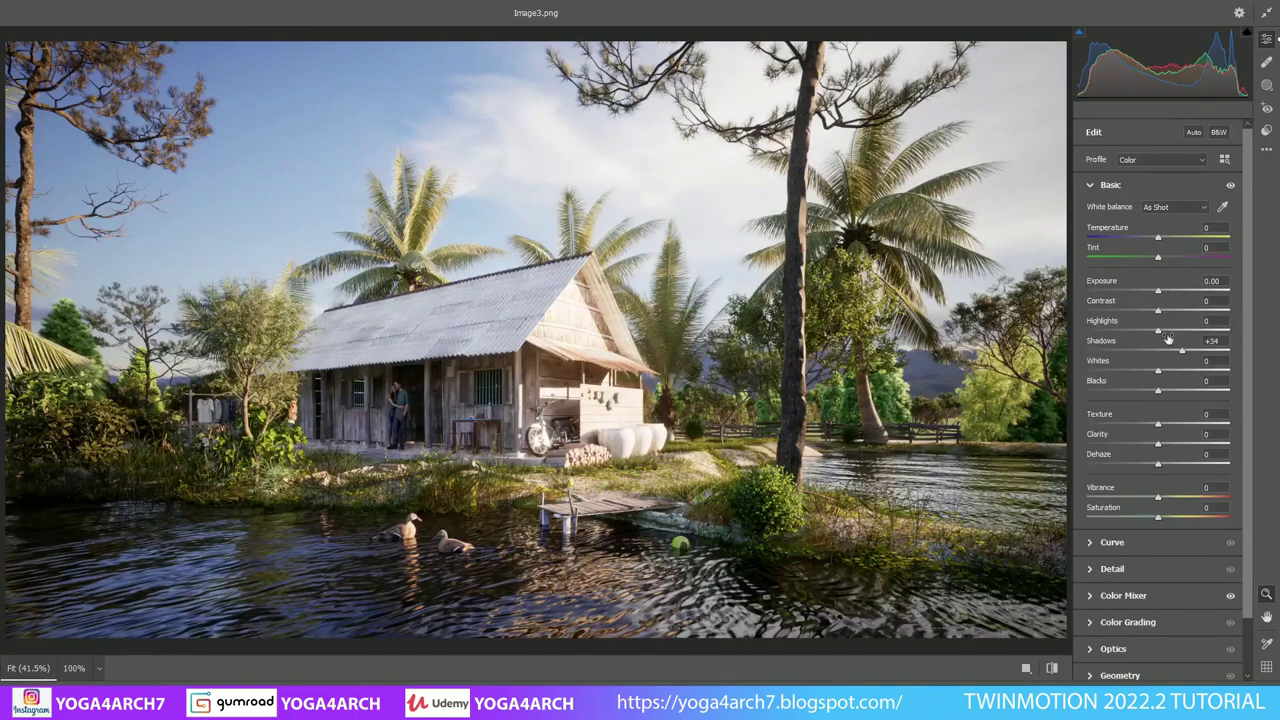
mouse_move(1158, 312)
left_mouse_down()
mouse_move(1173, 312)
mouse_move(1161, 312)
left_mouse_up()
mouse_move(1160, 313)
left_mouse_down()
mouse_move(1104, 328)
mouse_move(1185, 348)
left_mouse_up()
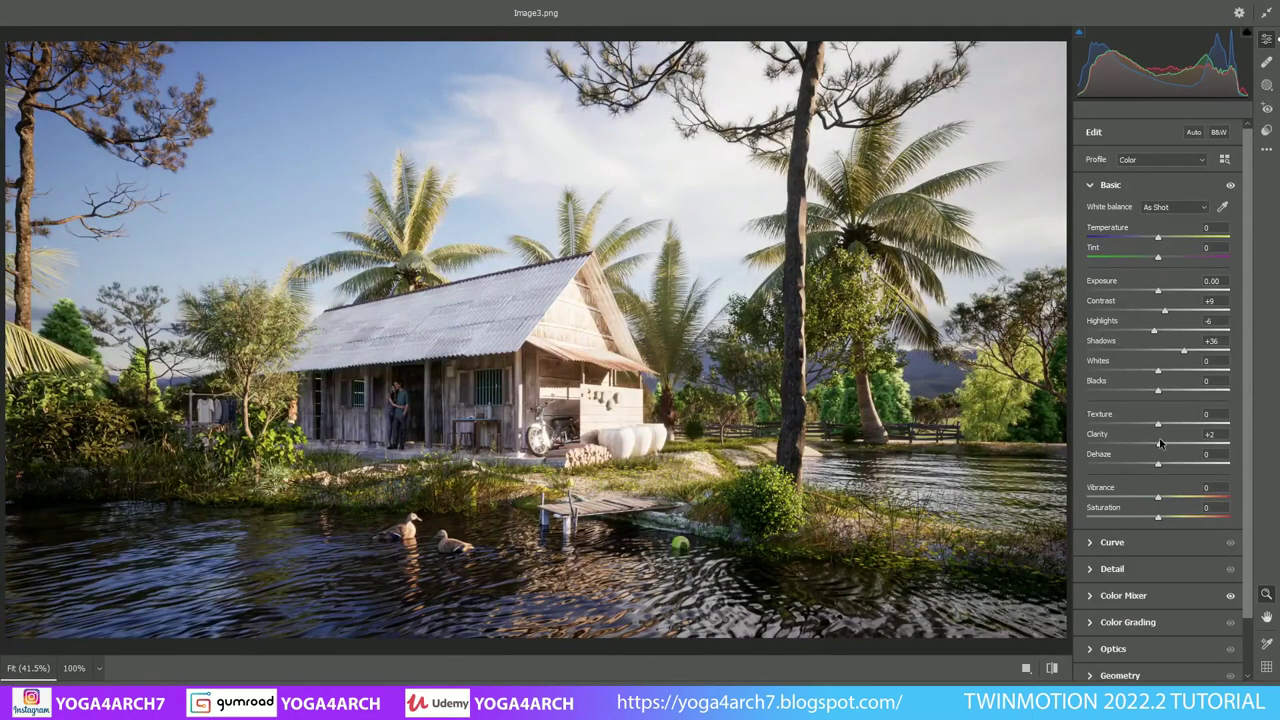
left_click_drag(1160, 443, 1161, 444)
left_click_drag(1158, 497, 1164, 498)
- Set Detail noise reduction to 24 and Effects vignetting to -9
left_click(1140, 568)
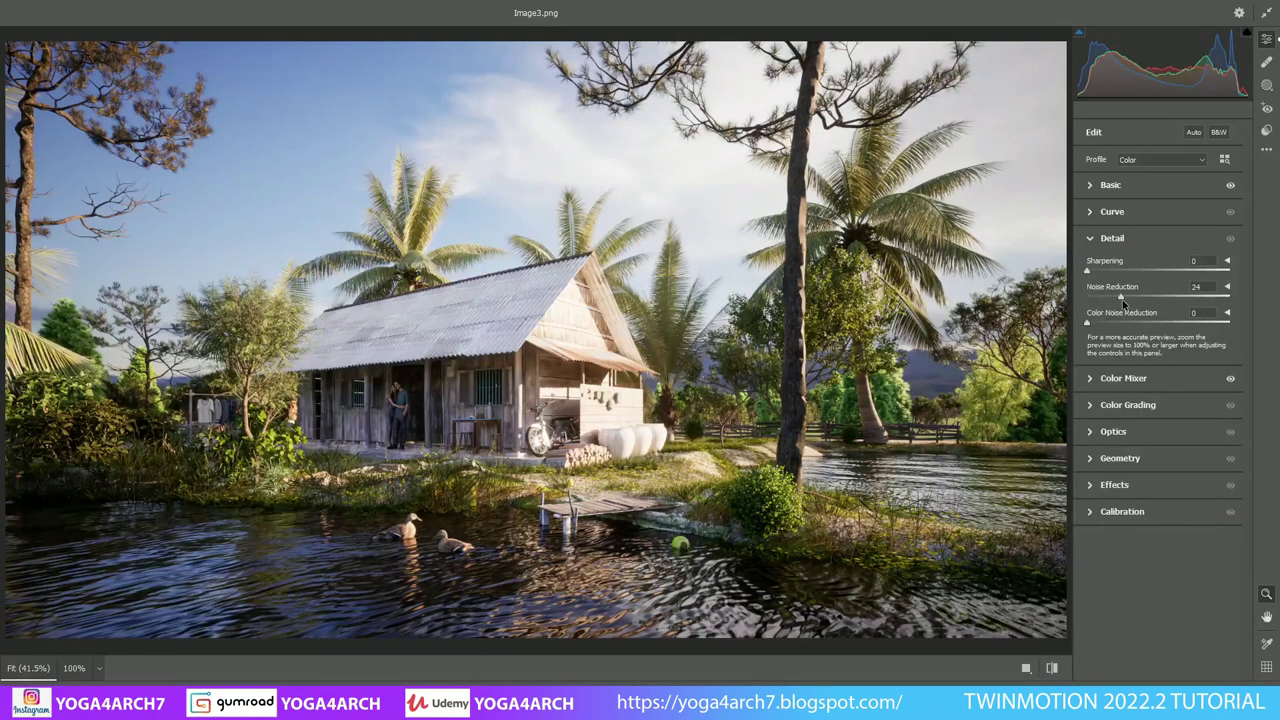
left_click_drag(1087, 271, 1124, 273)
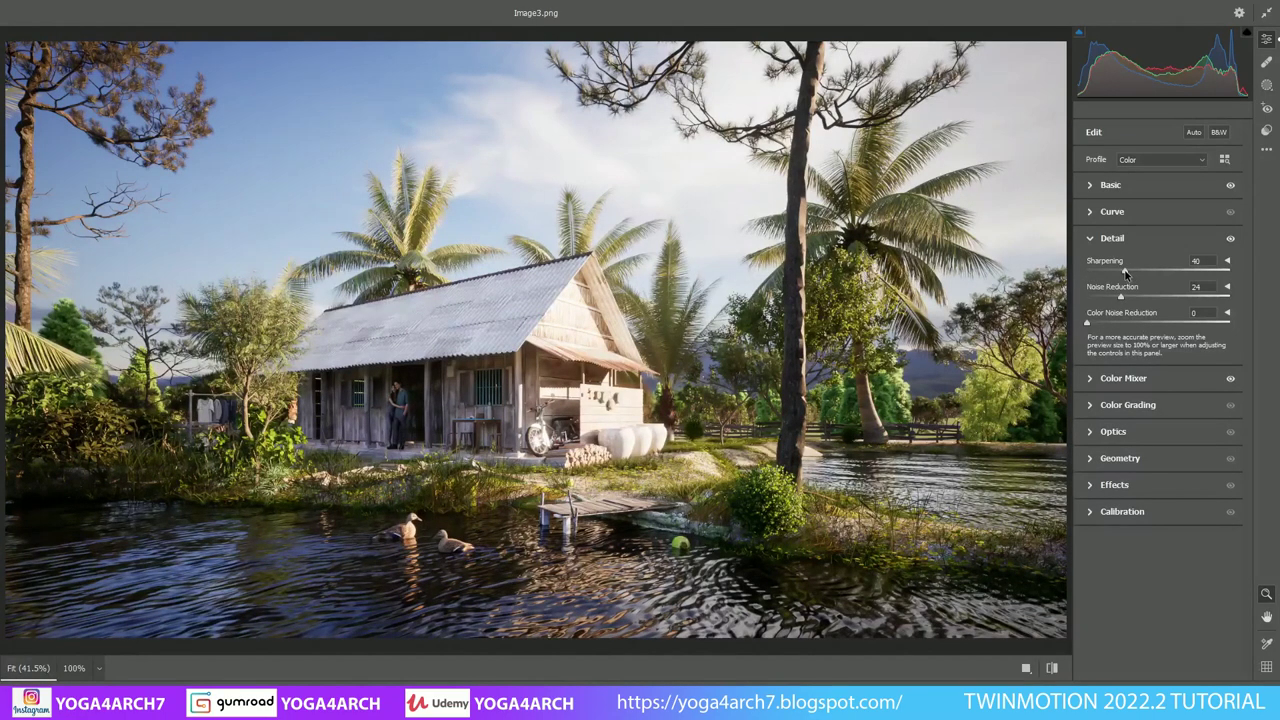
left_click(1166, 485)
left_click_drag(1157, 431, 1150, 432)
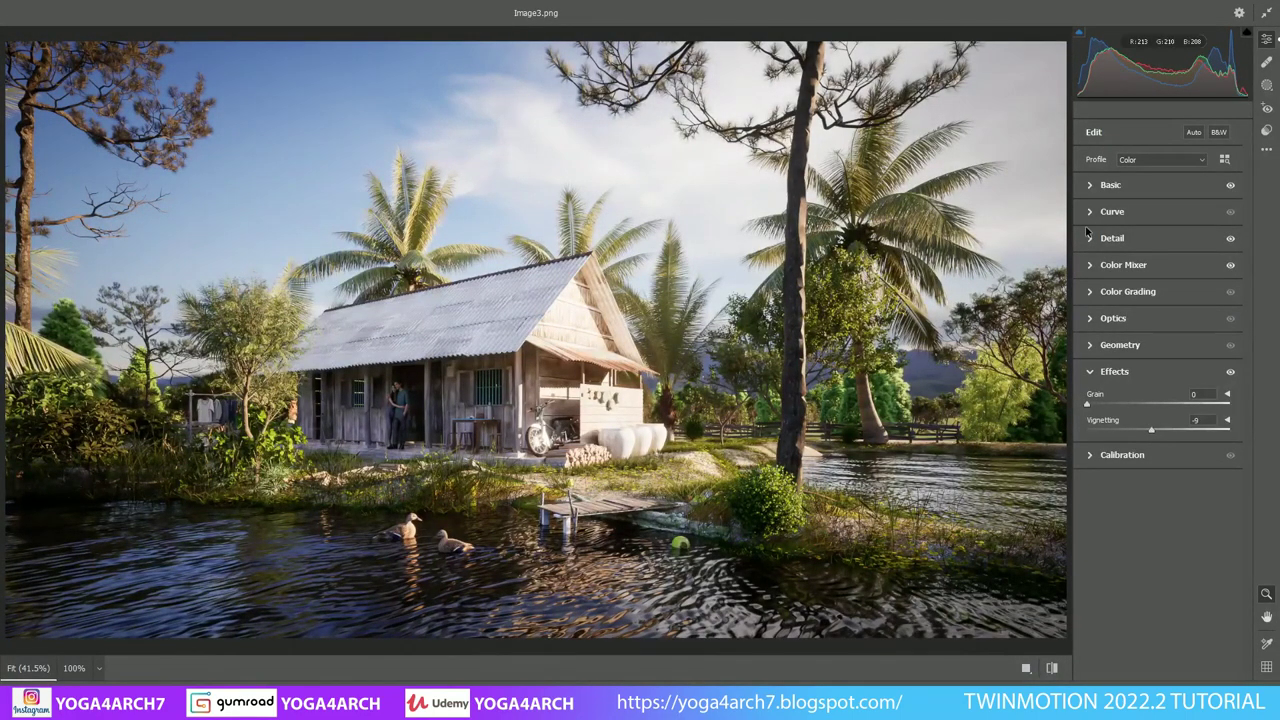
- Bring up the Color Mixer hue controls below the Basic panel
left_click(1175, 186)
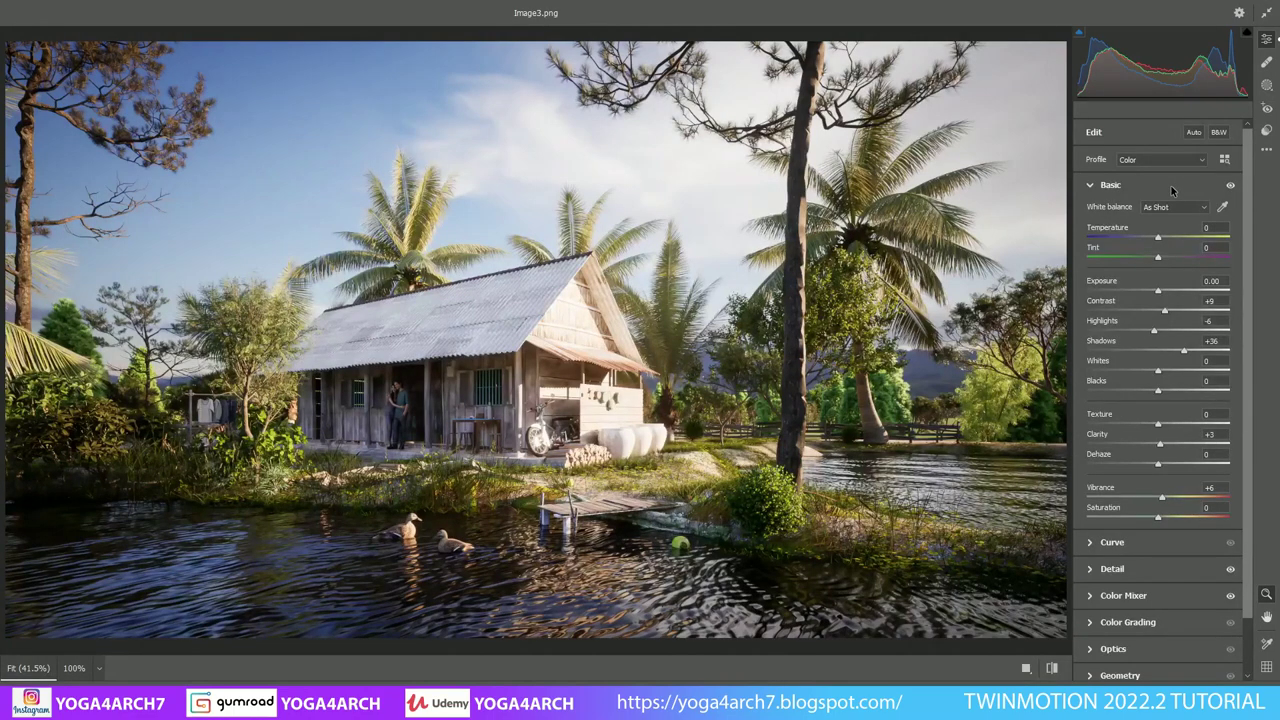
scroll(1165, 568, "down", 1)
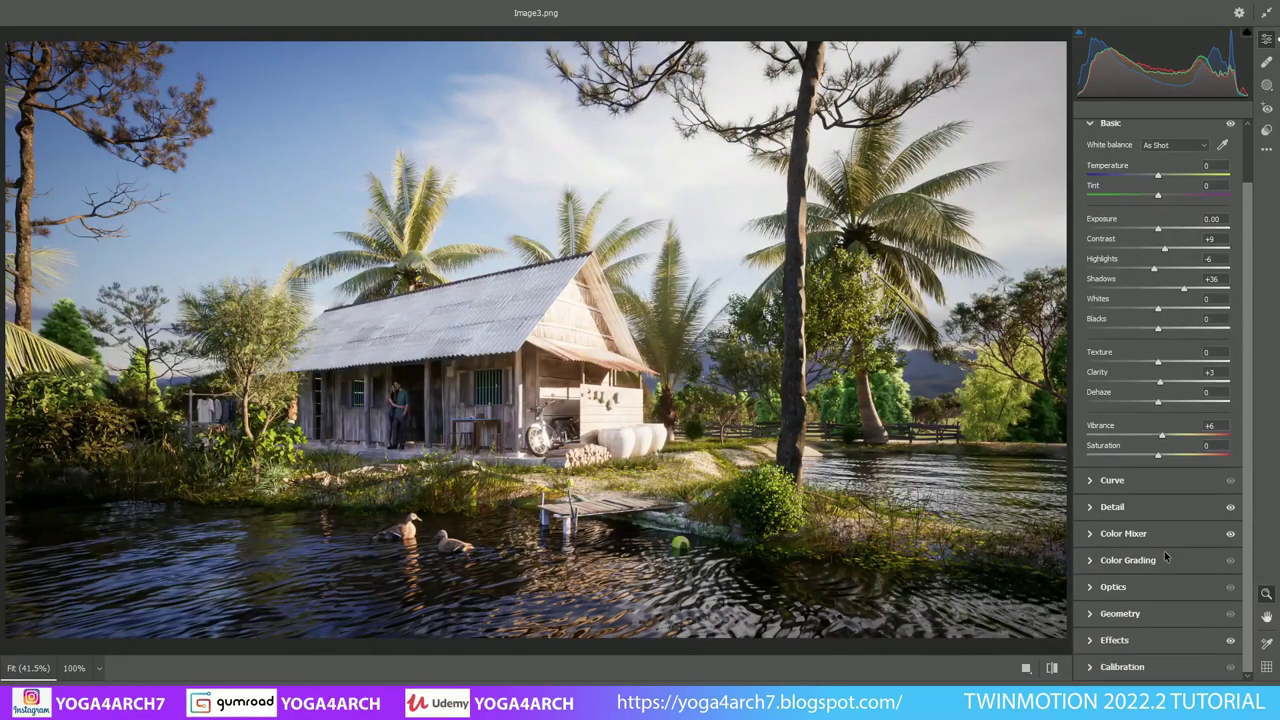
left_click(1165, 542)
- Set hues to Oranges -36, Yellows -19, Greens -11, Blues -5, then Shadows to +24
mouse_move(1158, 400)
left_mouse_down()
mouse_move(1114, 413)
mouse_move(1153, 417)
mouse_move(1154, 385)
mouse_move(1144, 391)
left_mouse_up()
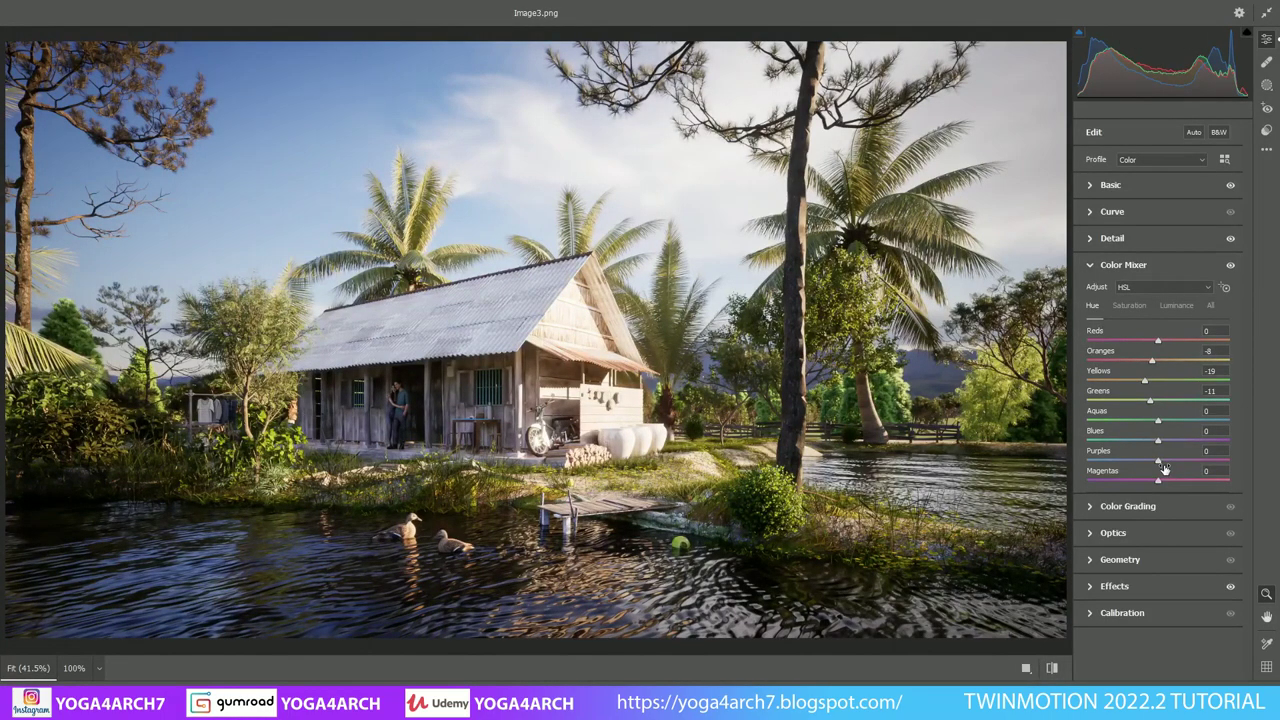
mouse_move(1158, 440)
left_mouse_down()
mouse_move(1167, 461)
mouse_move(1111, 496)
mouse_move(1163, 490)
left_mouse_up()
left_click_drag(1140, 360, 1068, 362)
left_click_drag(1124, 357, 1134, 362)
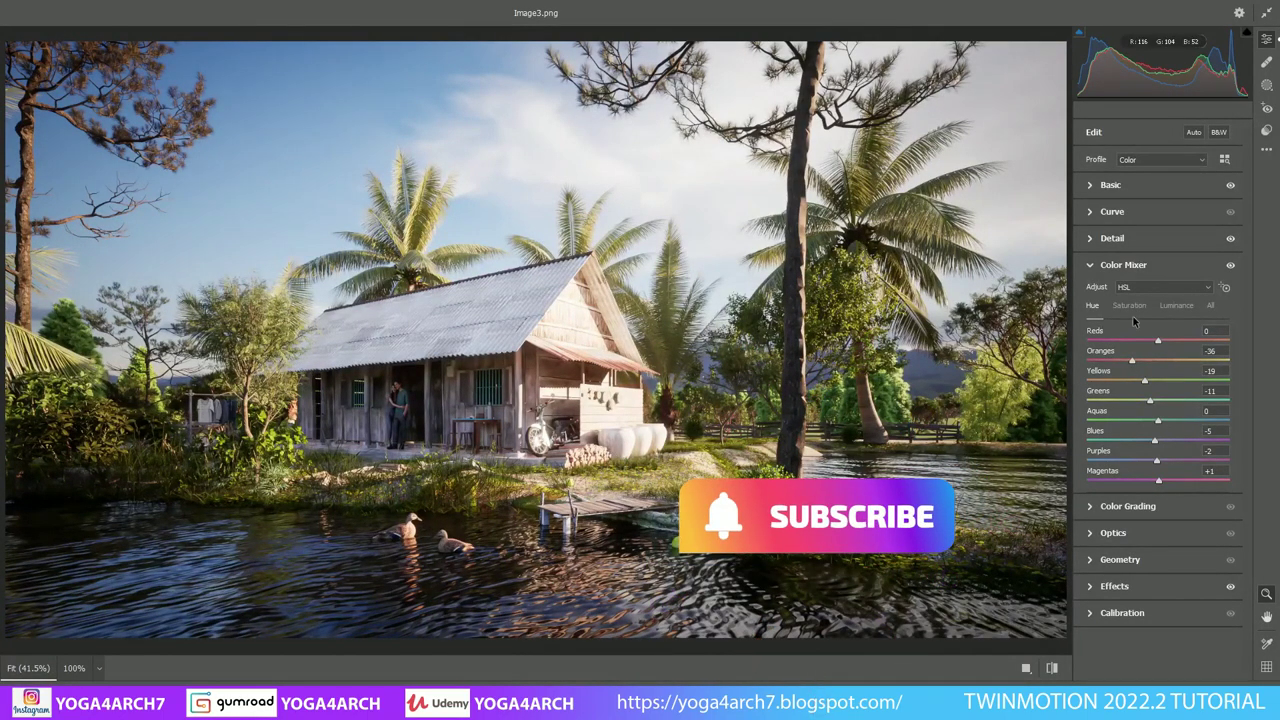
left_click(1182, 186)
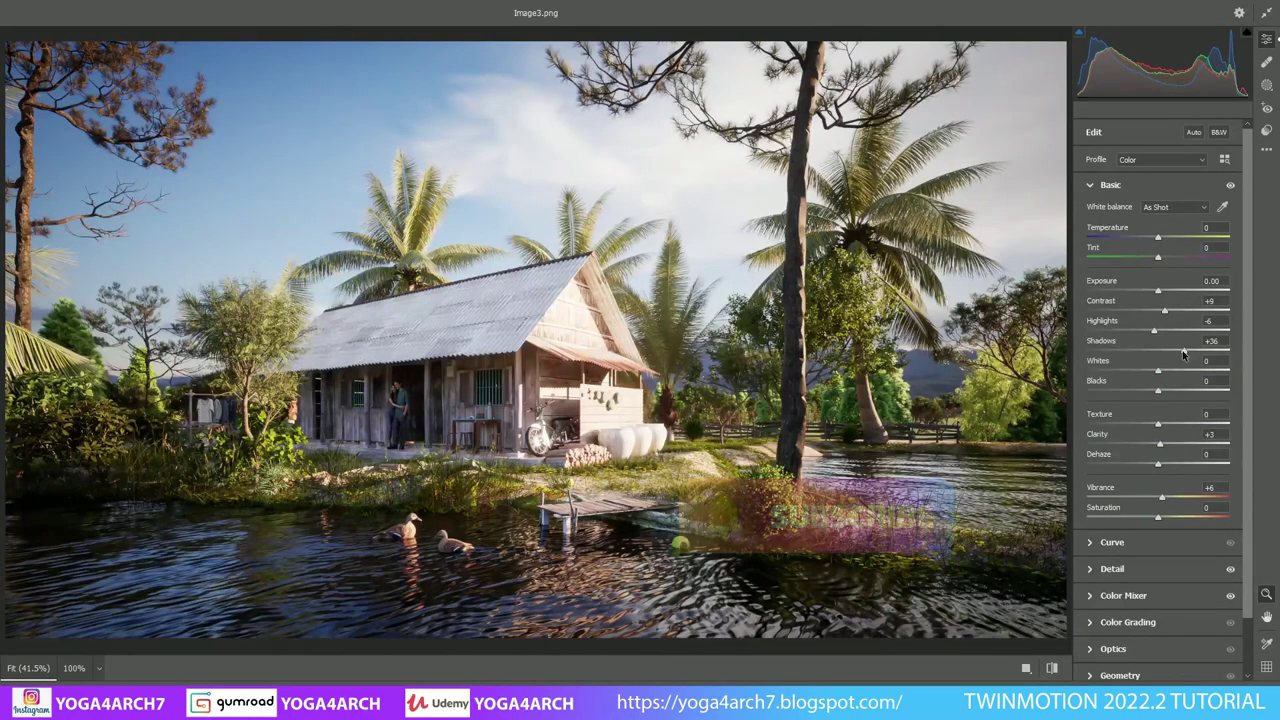
left_click_drag(1183, 353, 1174, 358)
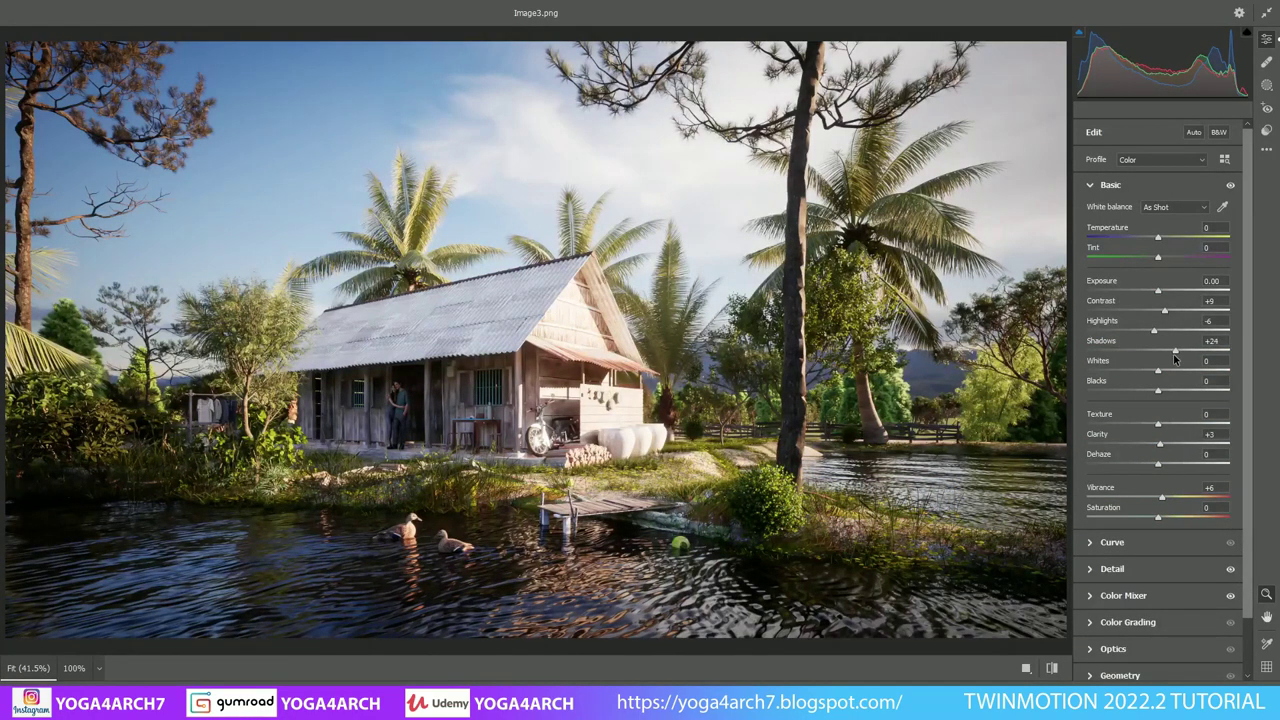